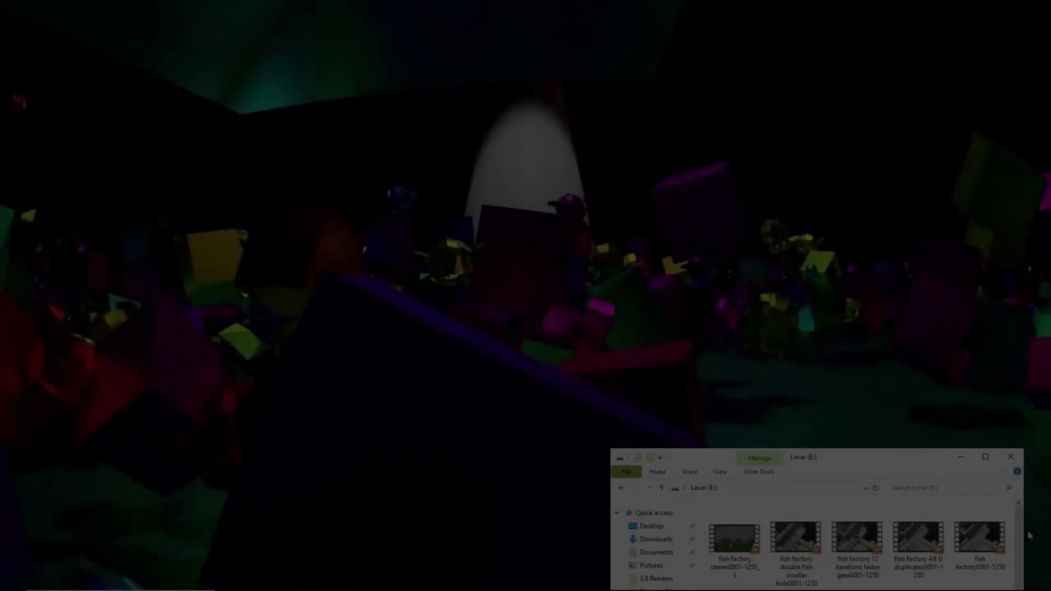
- Play the fish factory, Alt D duplicates and 12 iterations renders, ending on double fish smaller hole
double_click(989, 545)
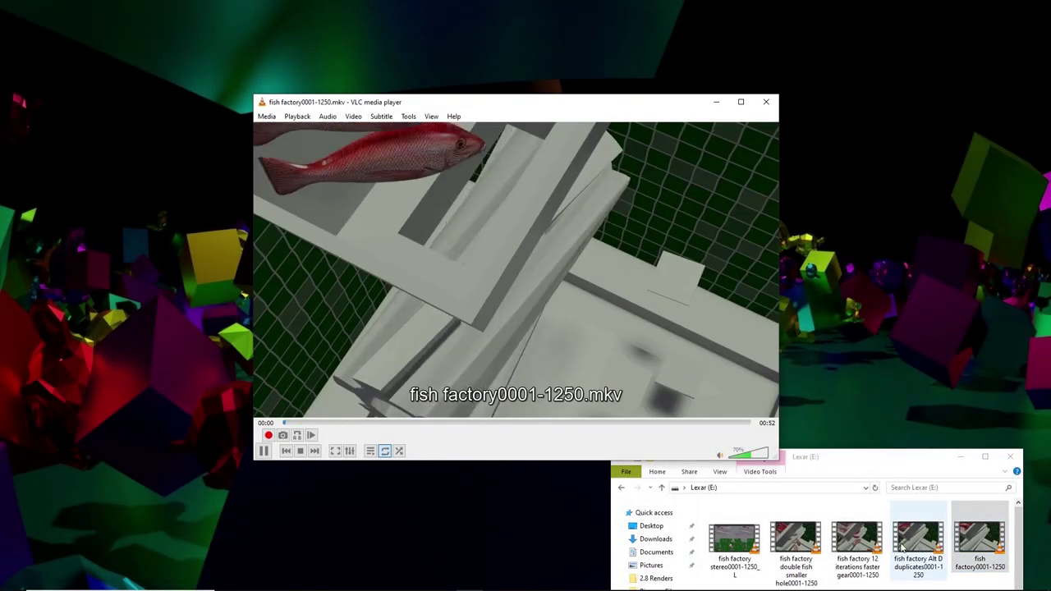
double_click(911, 542)
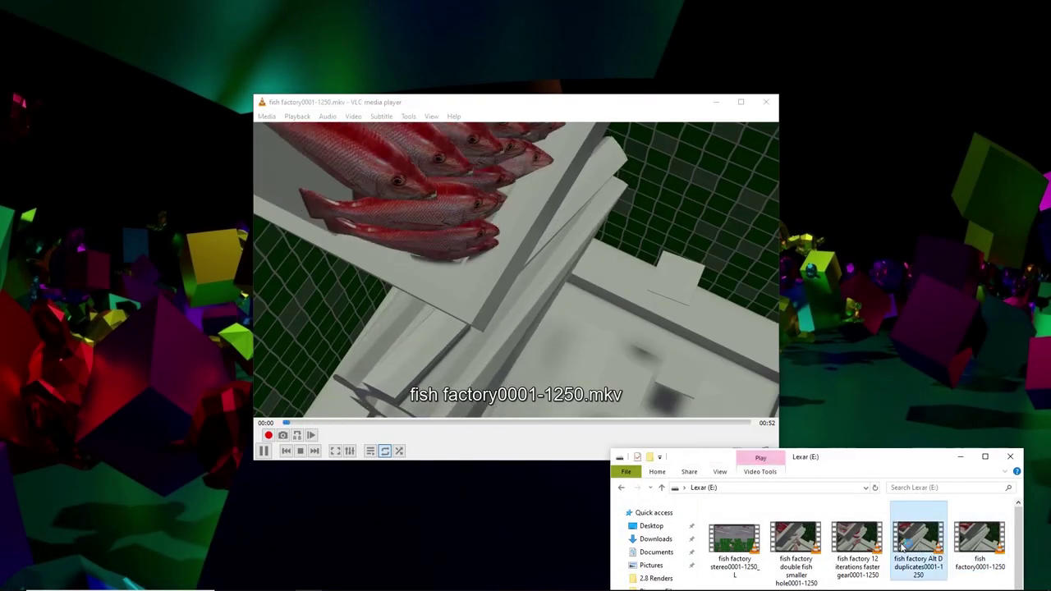
click(854, 540)
double_click(854, 541)
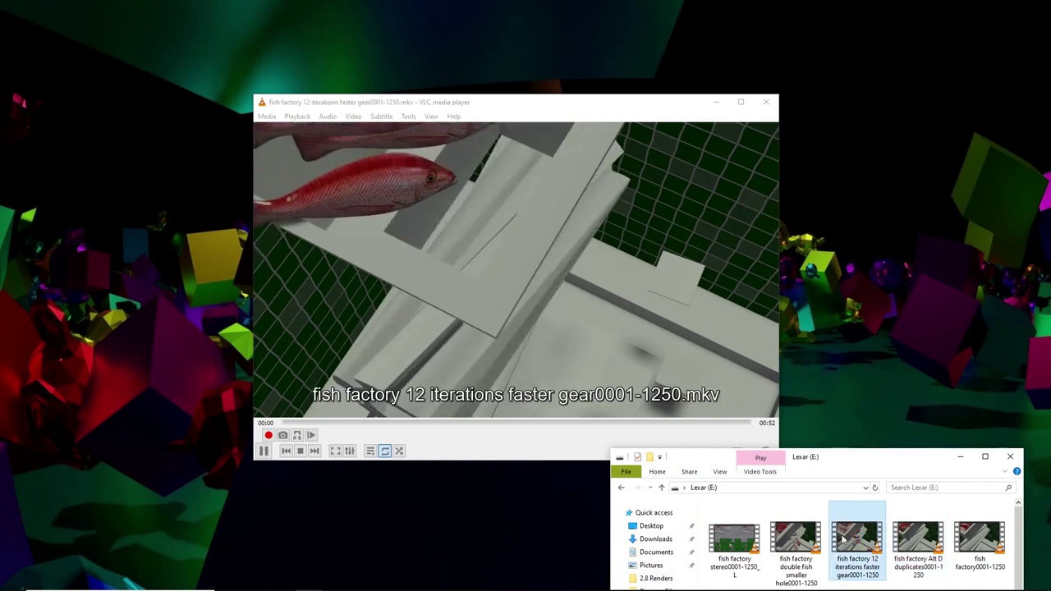
double_click(789, 539)
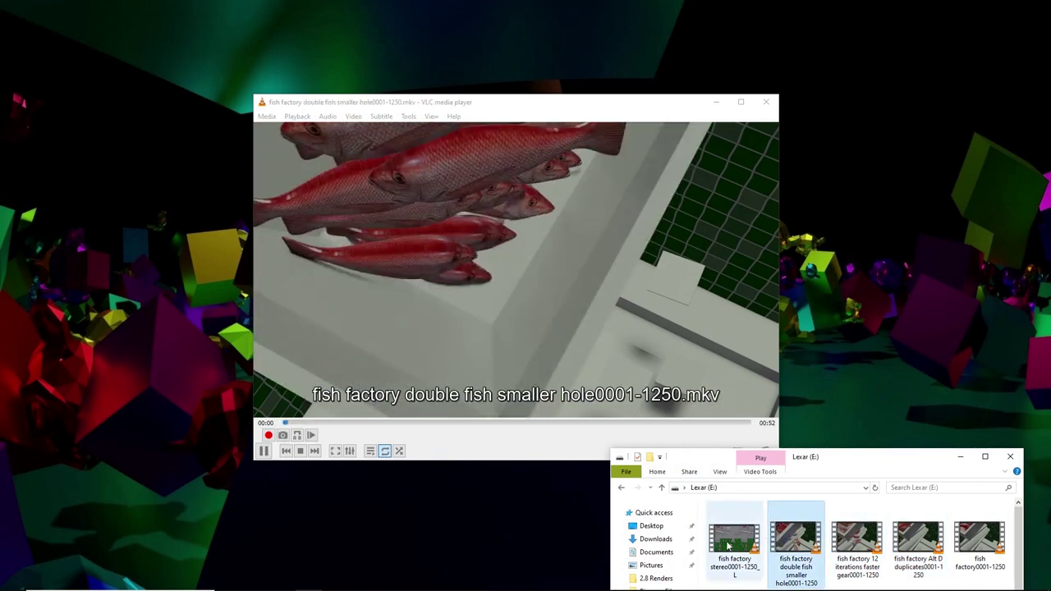
click(574, 119)
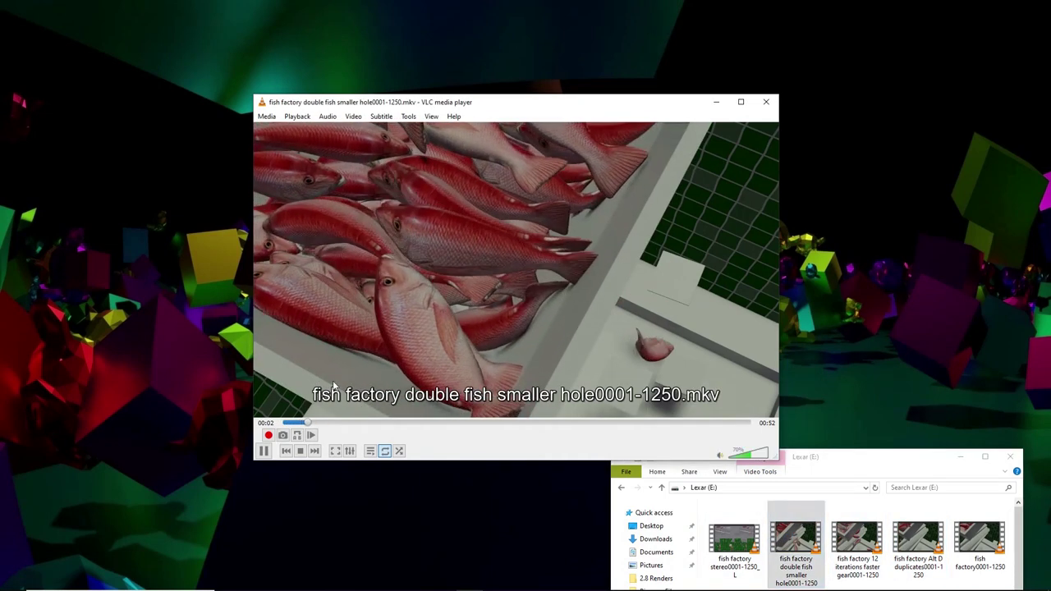
- Watch the render fullscreen, then start Blender and load its factory settings
click(335, 451)
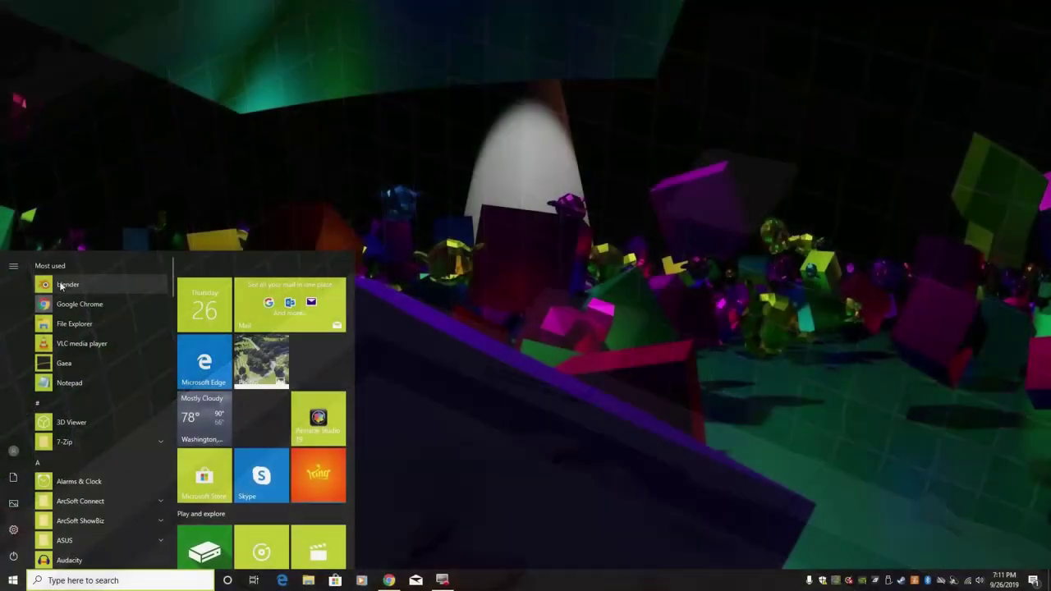
click(60, 285)
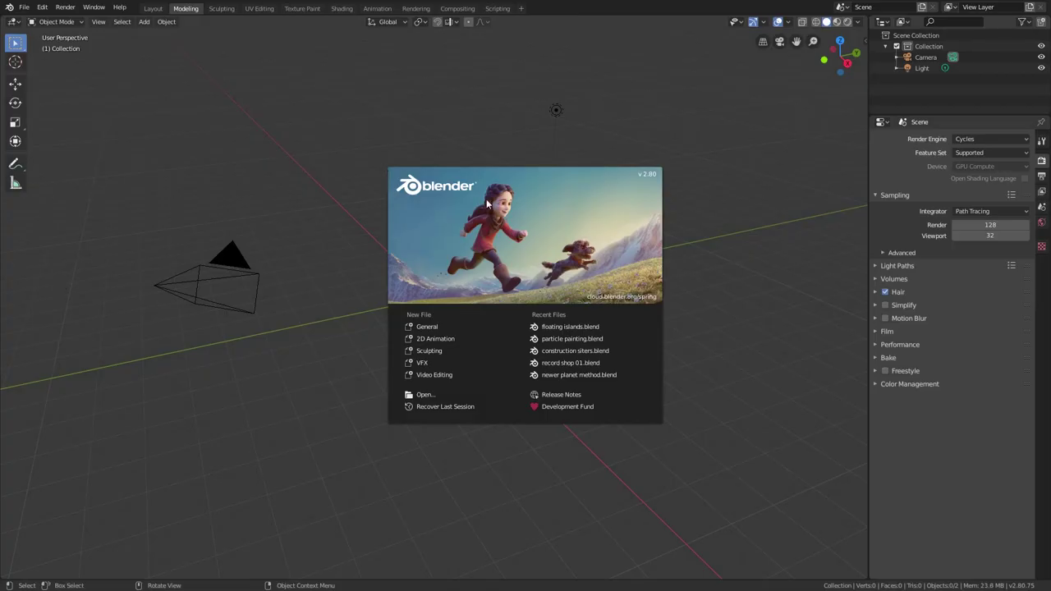
click(486, 198)
click(24, 7)
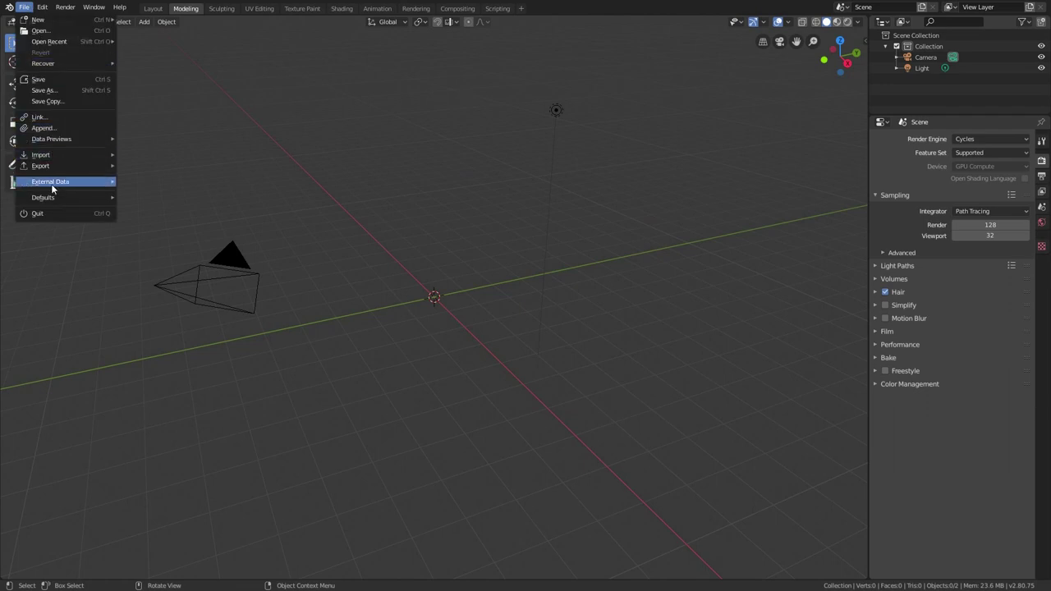
mouse_move(51, 198)
click(157, 206)
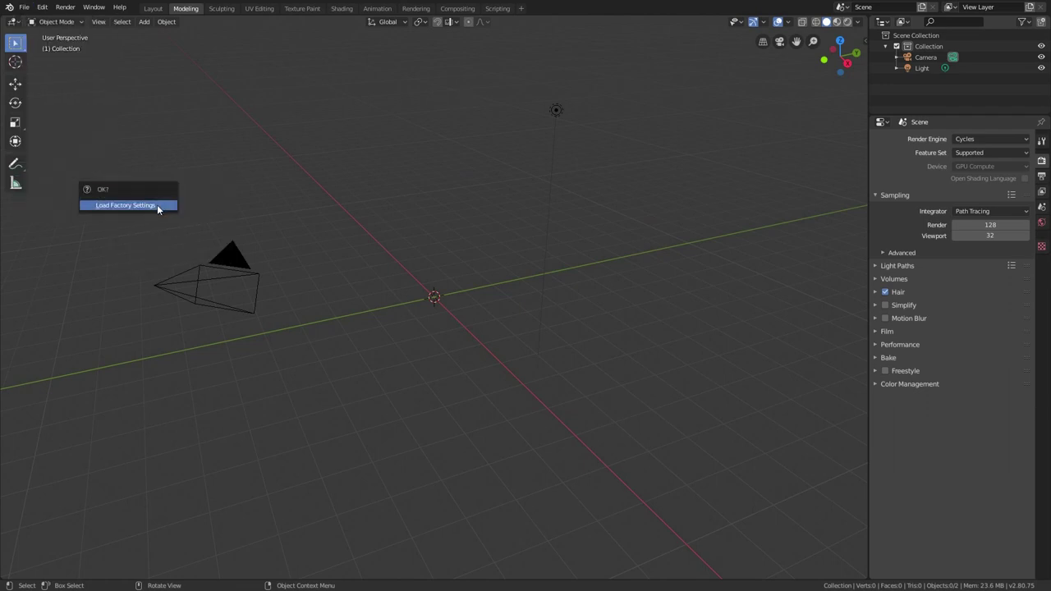
click(125, 205)
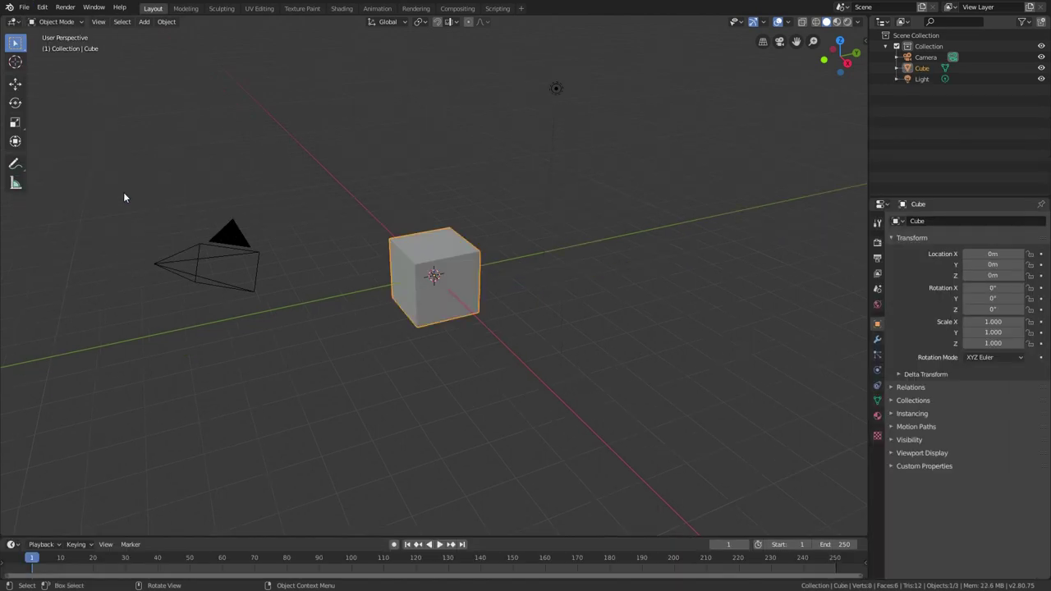
- In Preferences > Add-ons, find and enable Node Wrangler
click(95, 8)
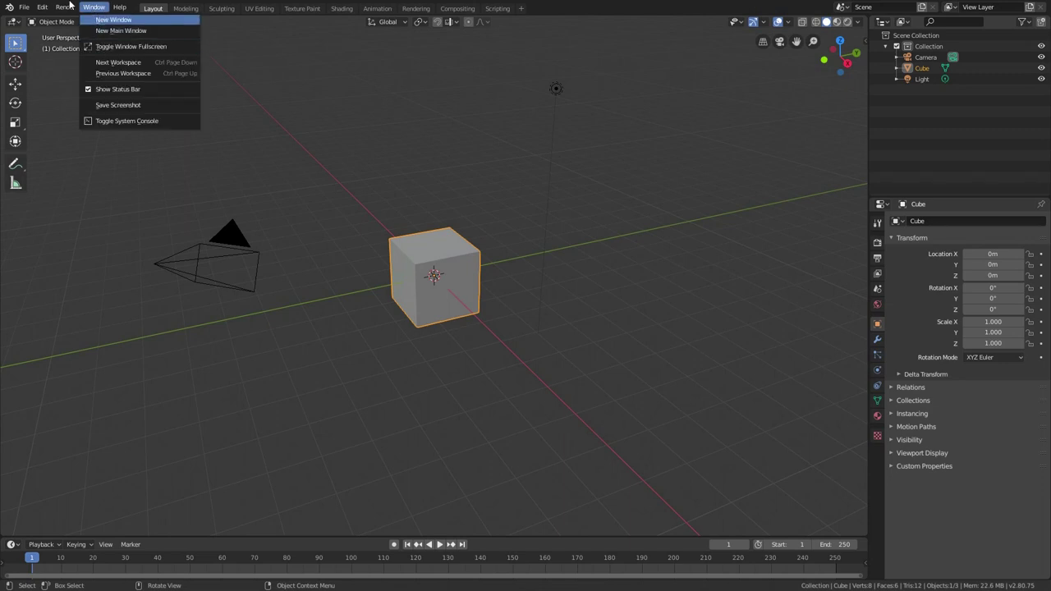
click(43, 8)
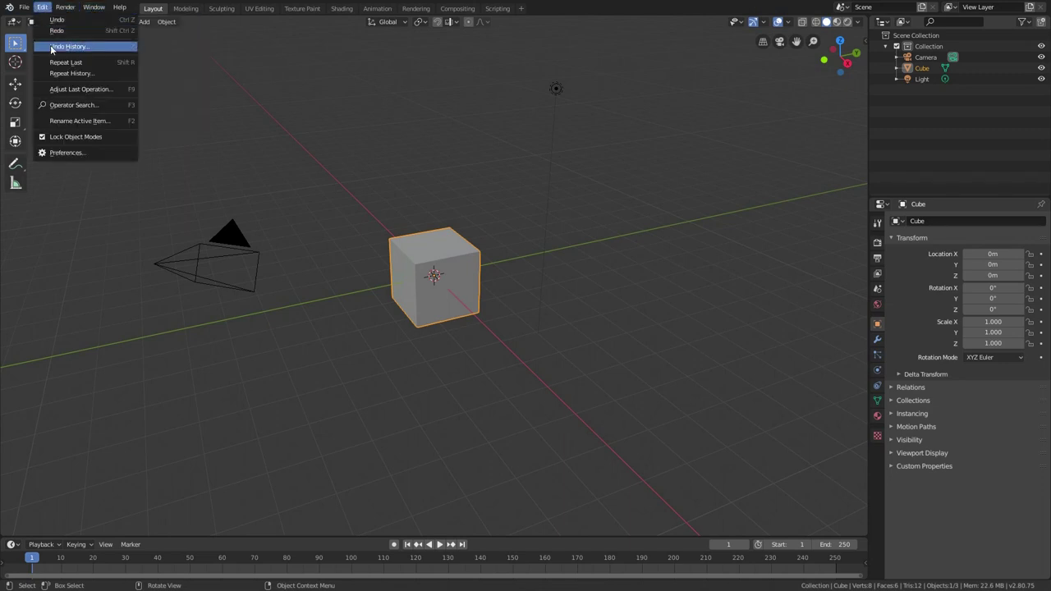
click(71, 153)
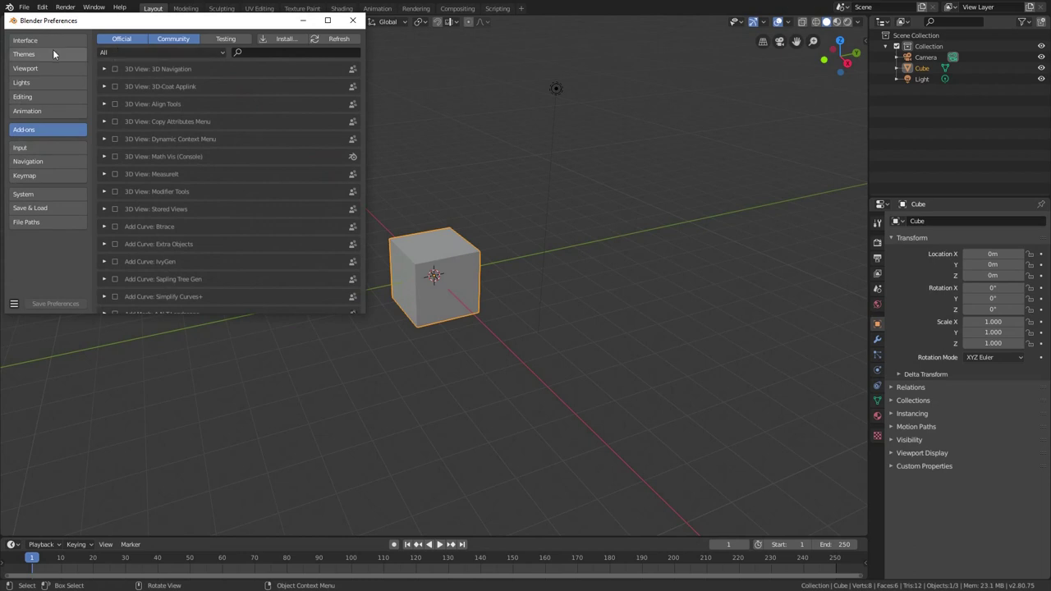
click(283, 51)
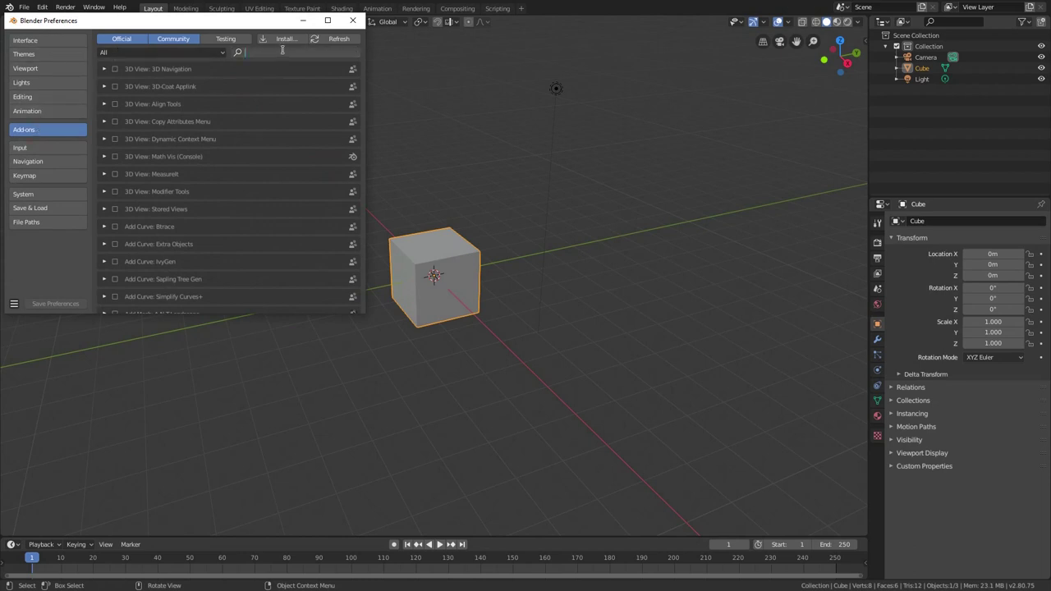
text(node)
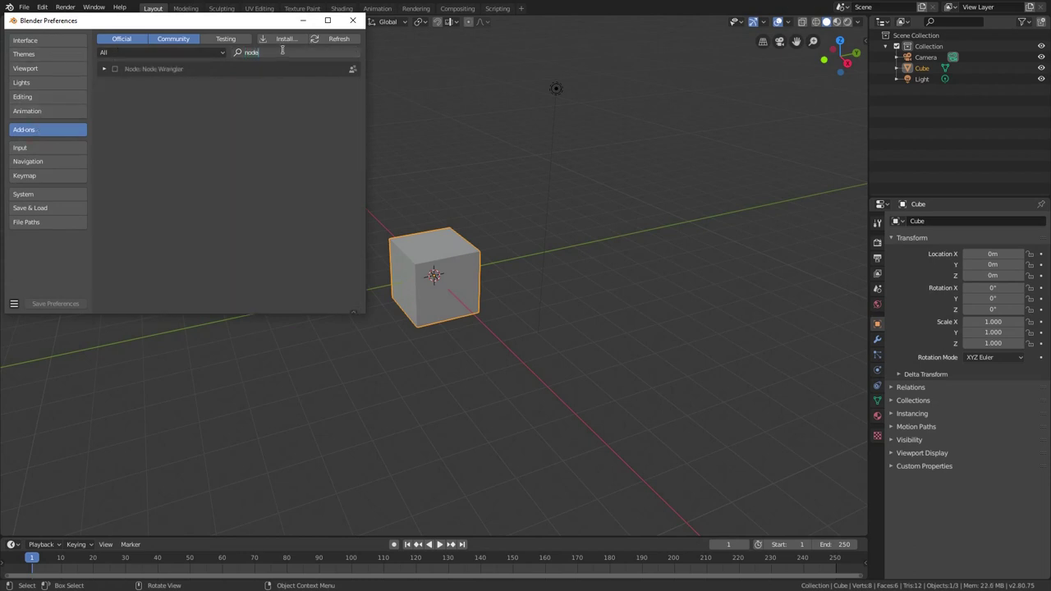
click(115, 69)
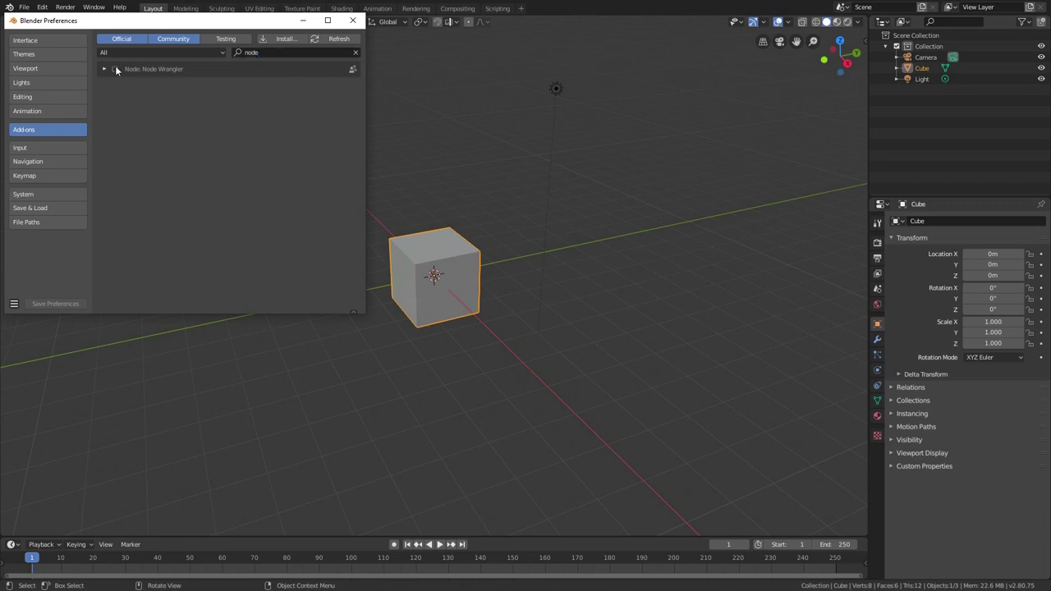
click(114, 69)
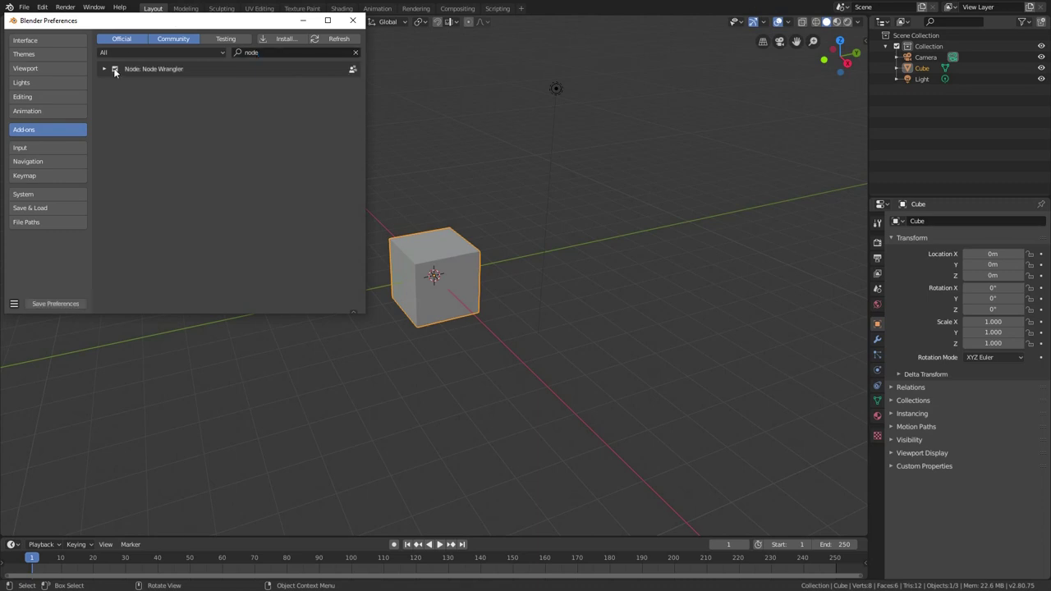
- Enable the Add Mesh: Extra Objects and Import Images as Planes add-ons
click(305, 53)
text(extra)
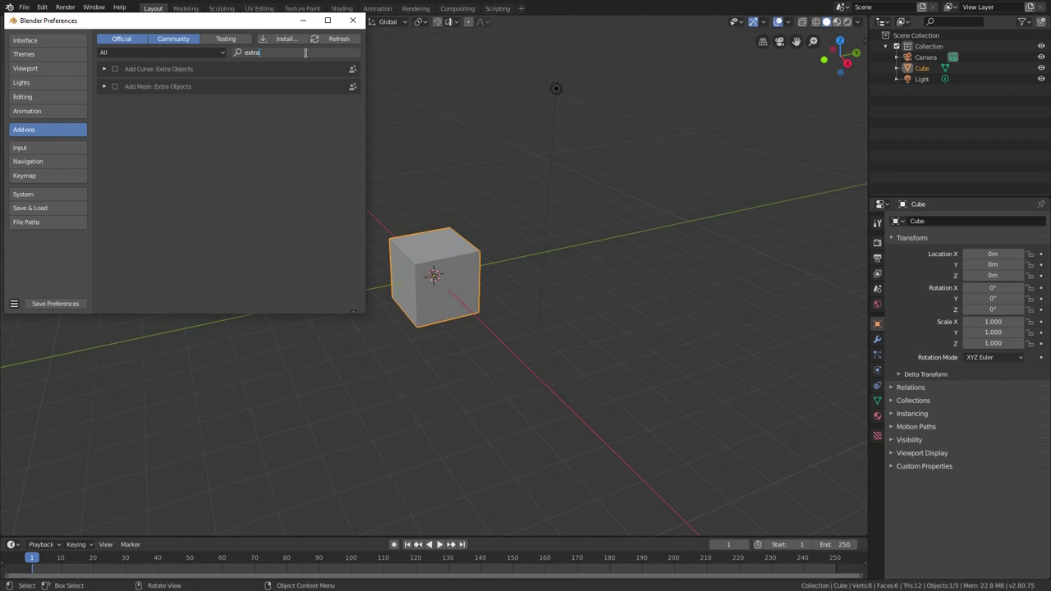
click(114, 86)
click(114, 86)
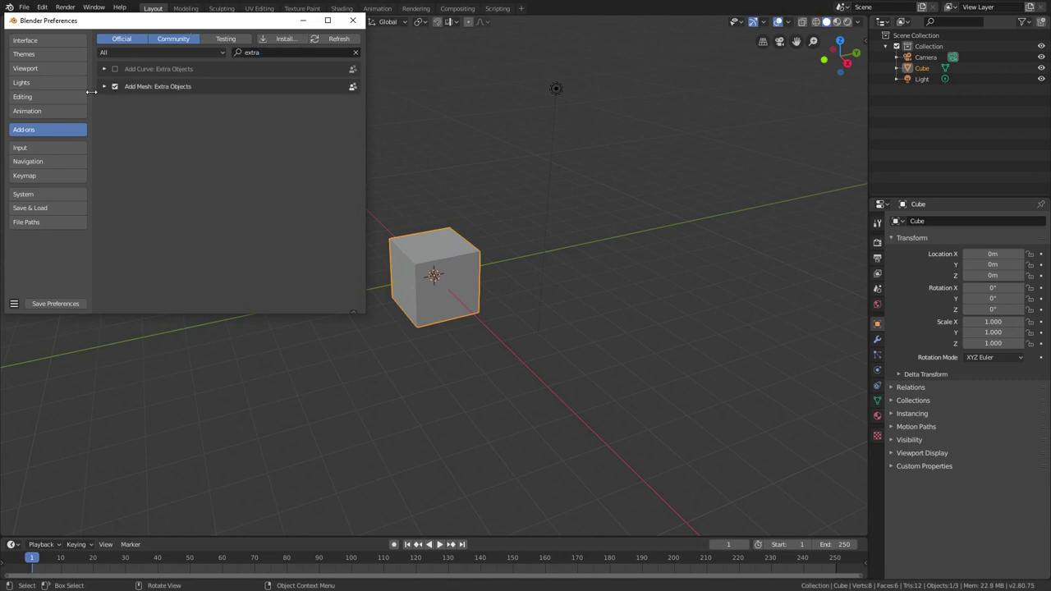
click(356, 54)
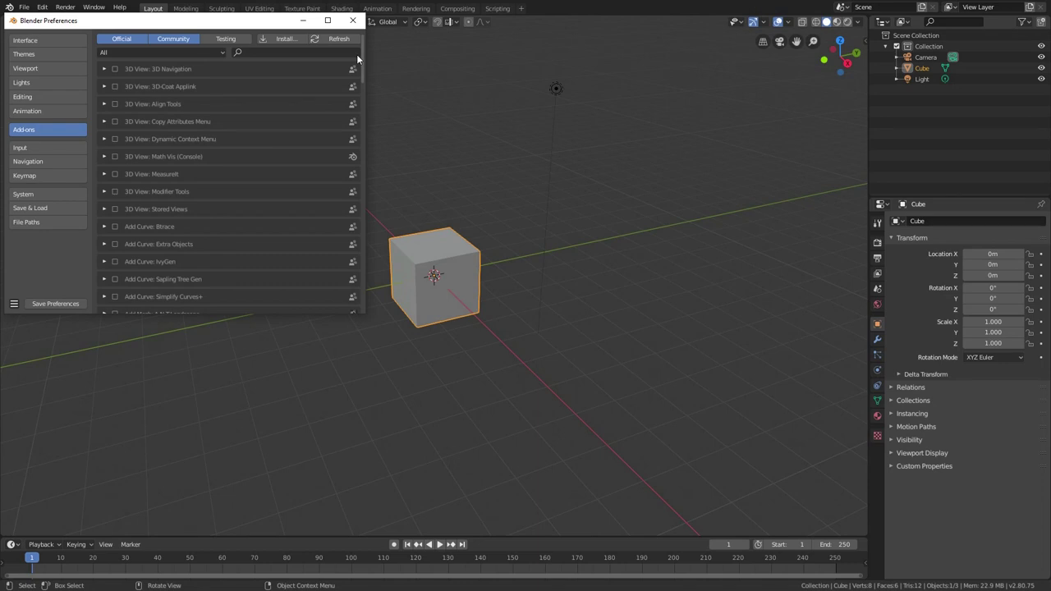
click(29, 161)
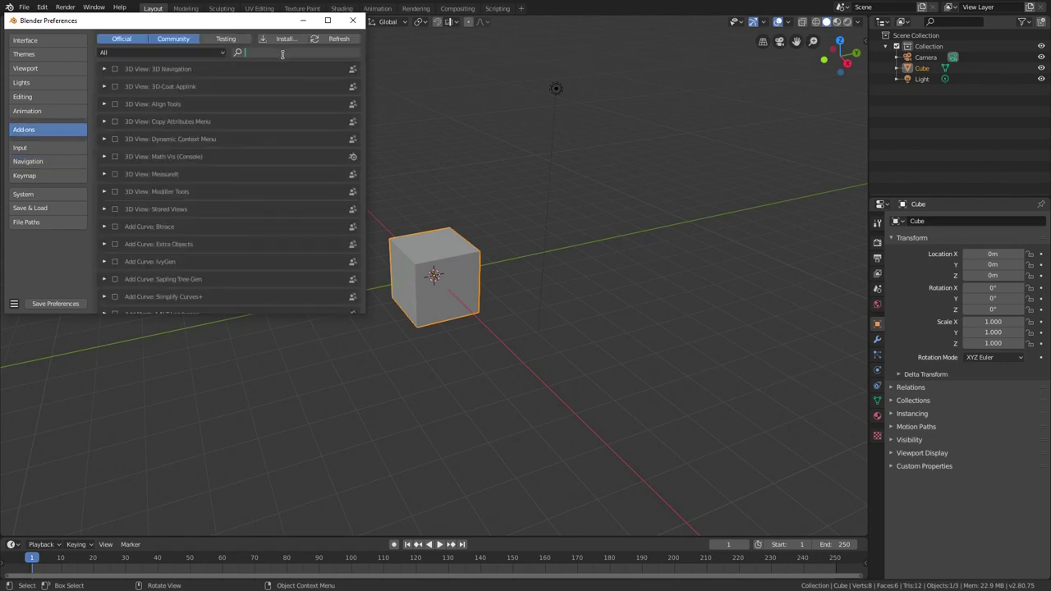
text(plane)
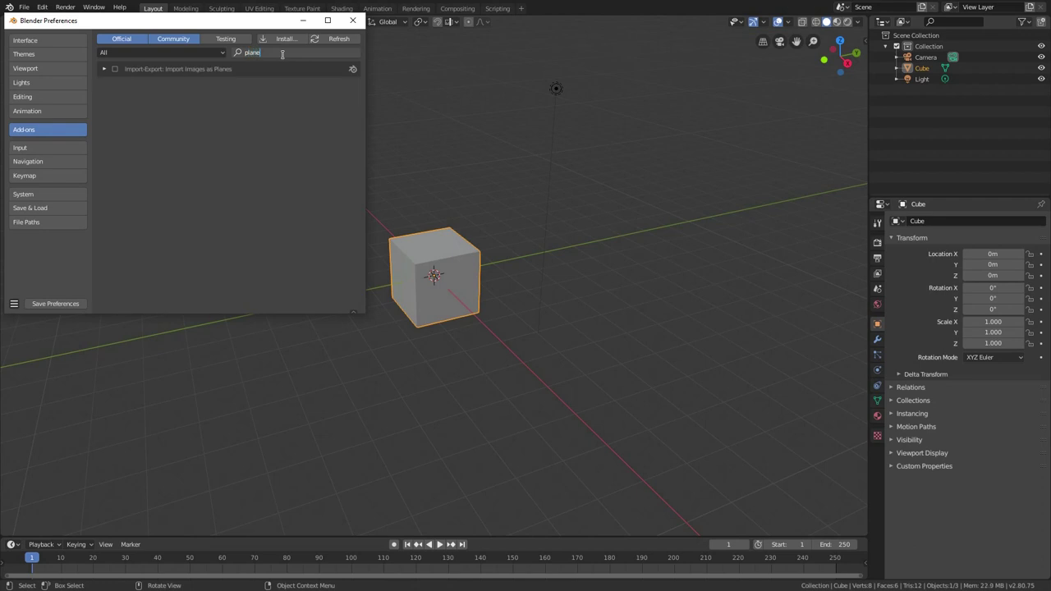
click(115, 69)
click(115, 68)
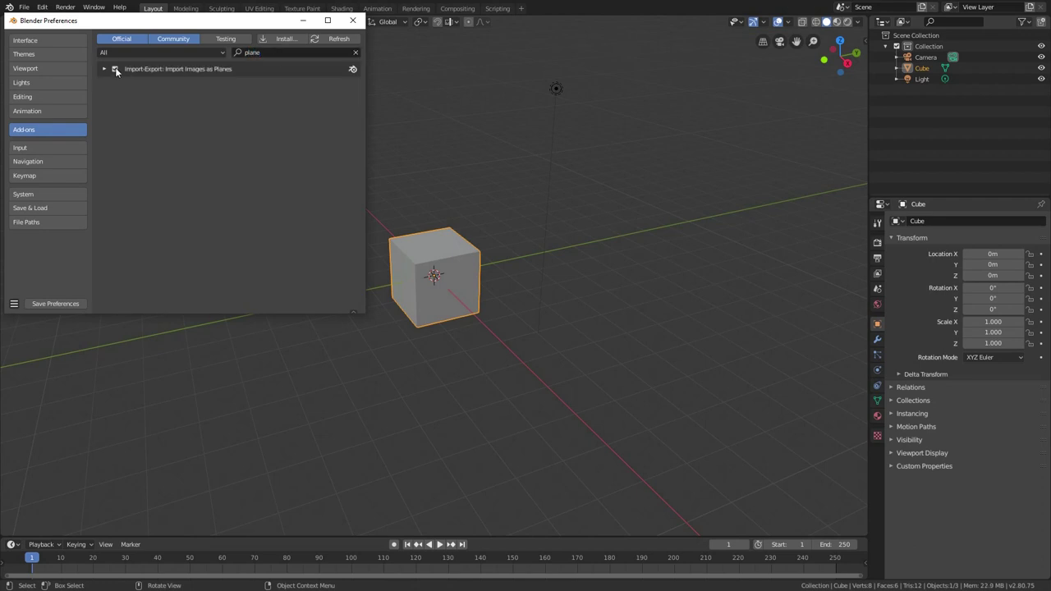
- Close Preferences and delete the default cube
click(351, 20)
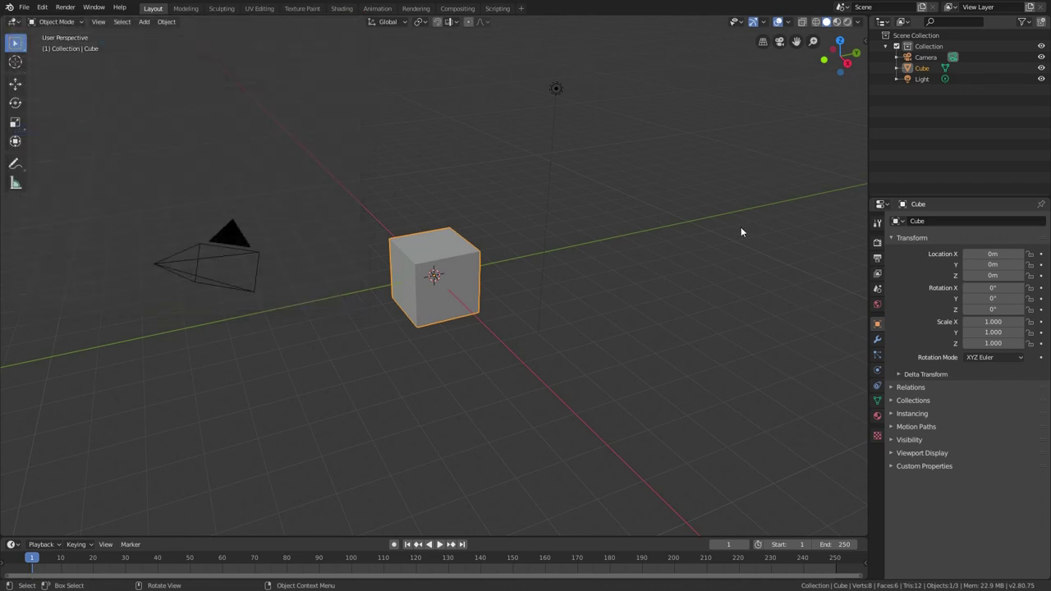
key(x)
click(432, 279)
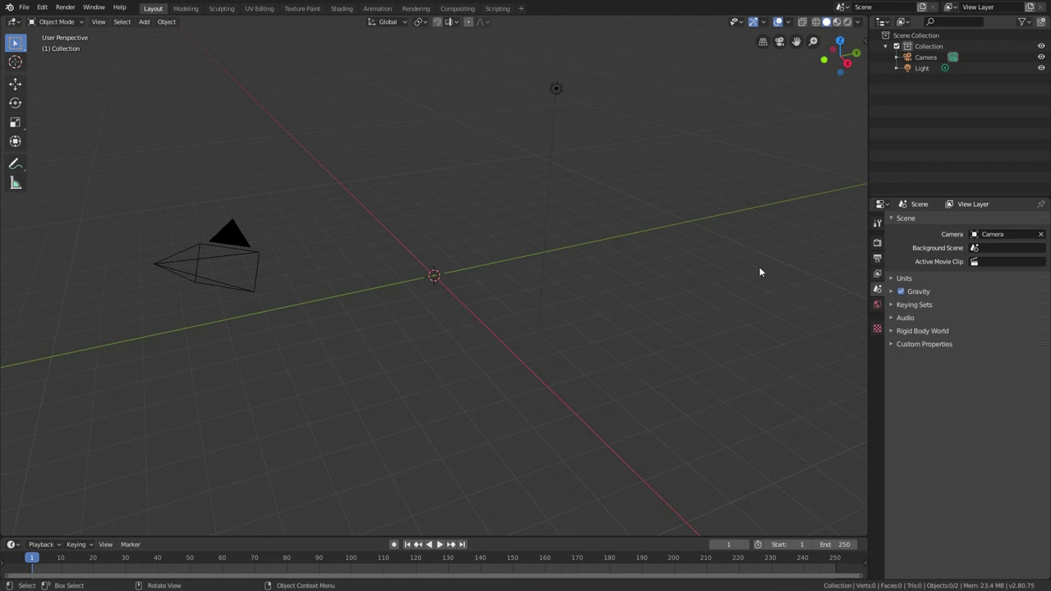
- Open the 18" Red Snapper image at full size in a new browser tab
key(alt+Tab)
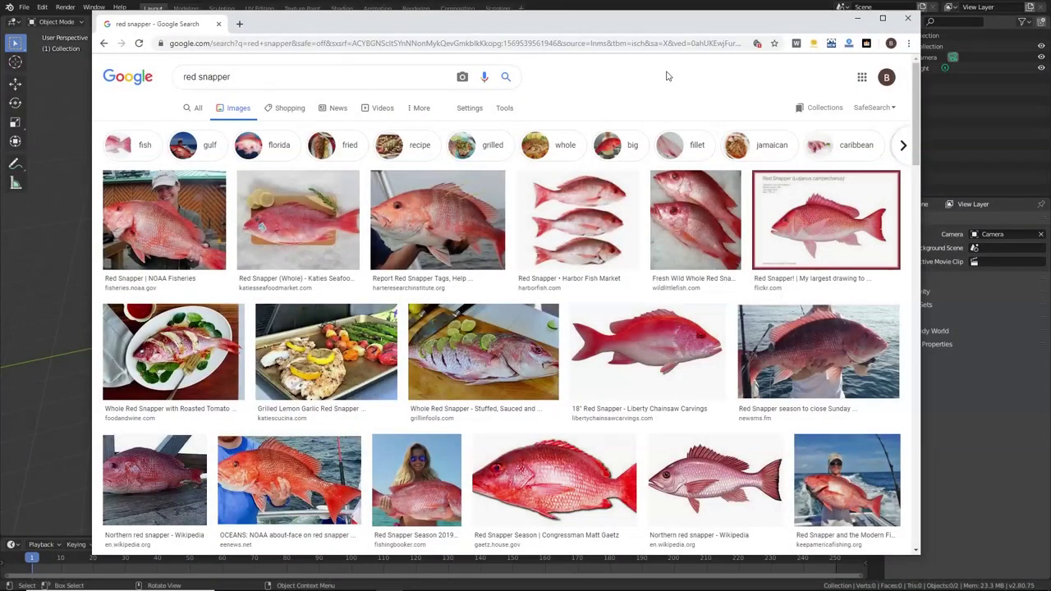
click(671, 349)
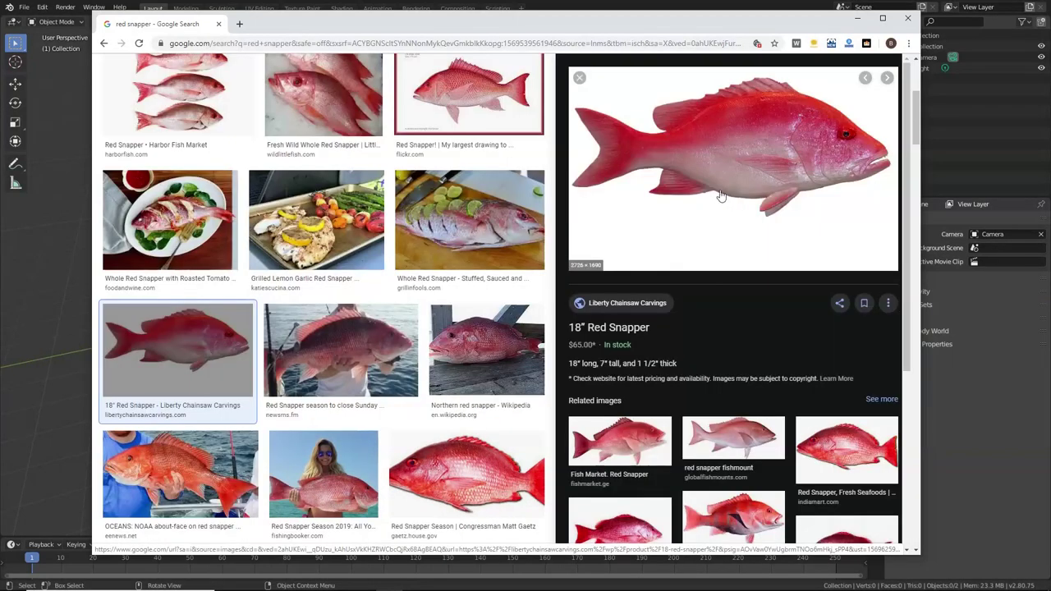
right_click(735, 145)
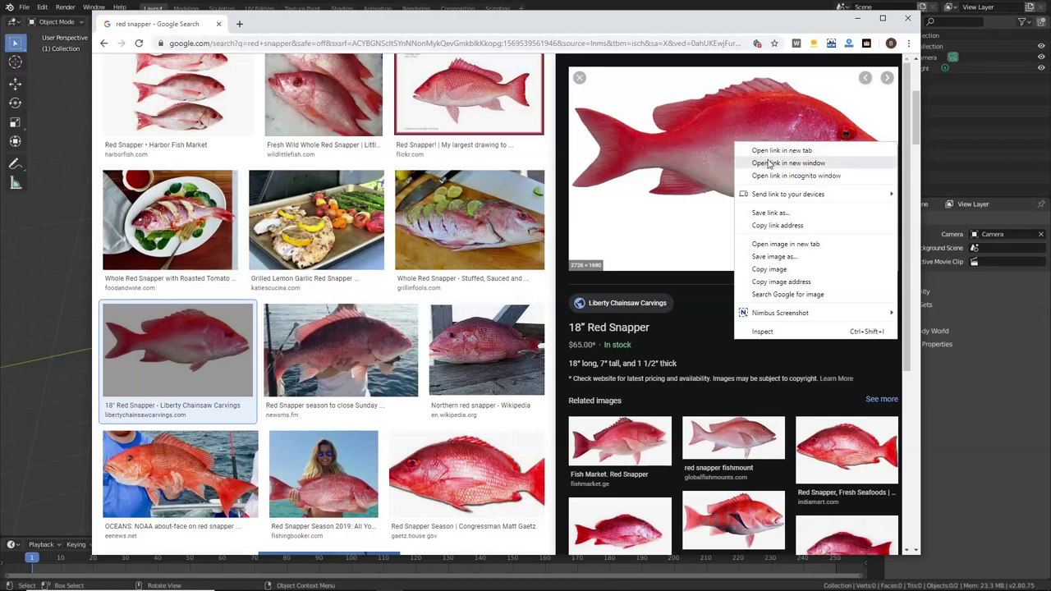
click(784, 244)
click(283, 24)
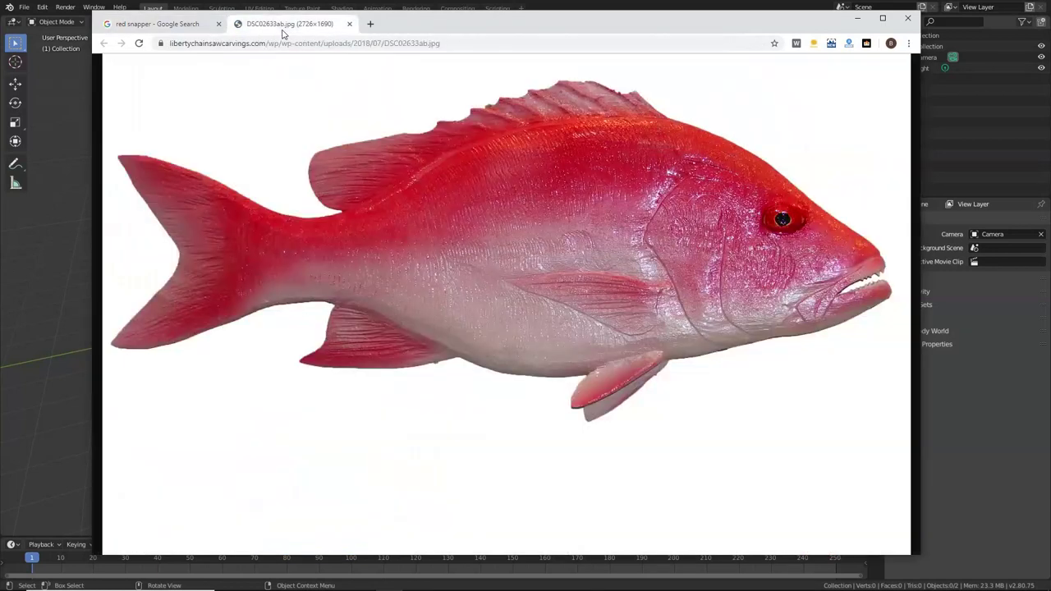
- Zoom in and out on the fish picture, then save it to disk
click(723, 215)
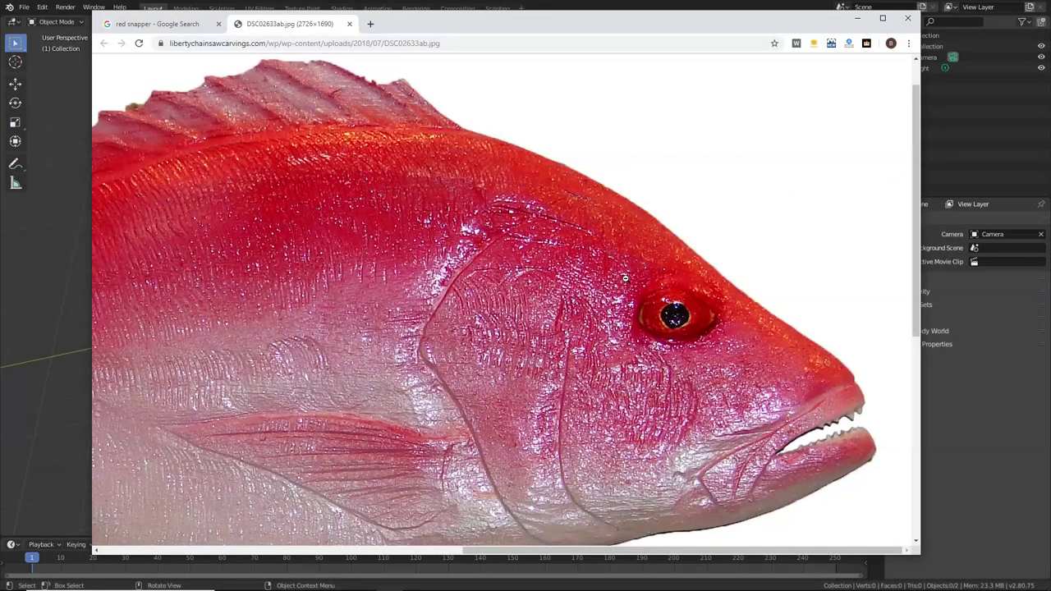
click(625, 279)
right_click(542, 243)
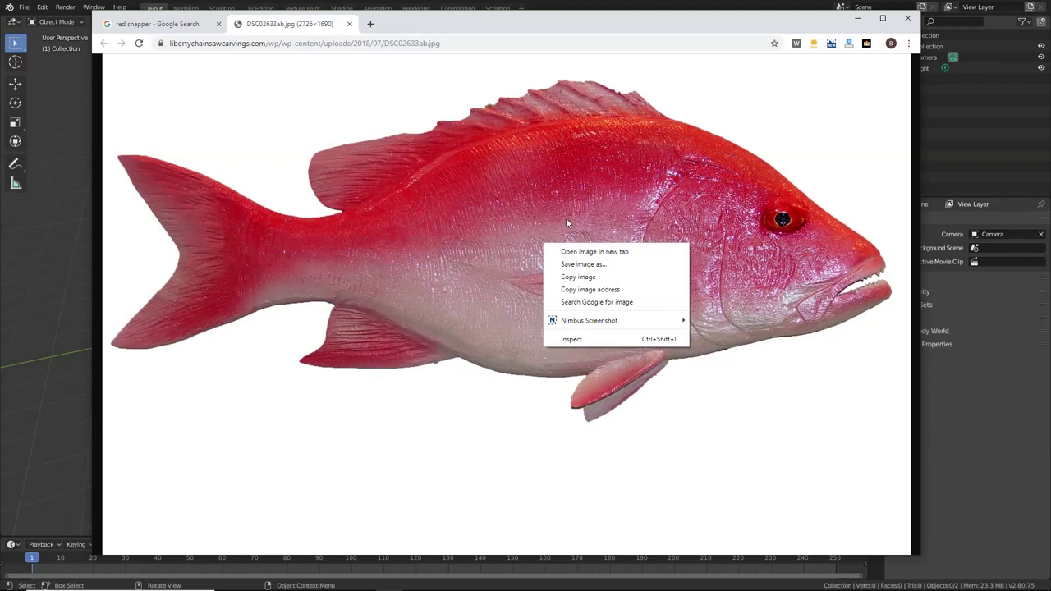
click(580, 265)
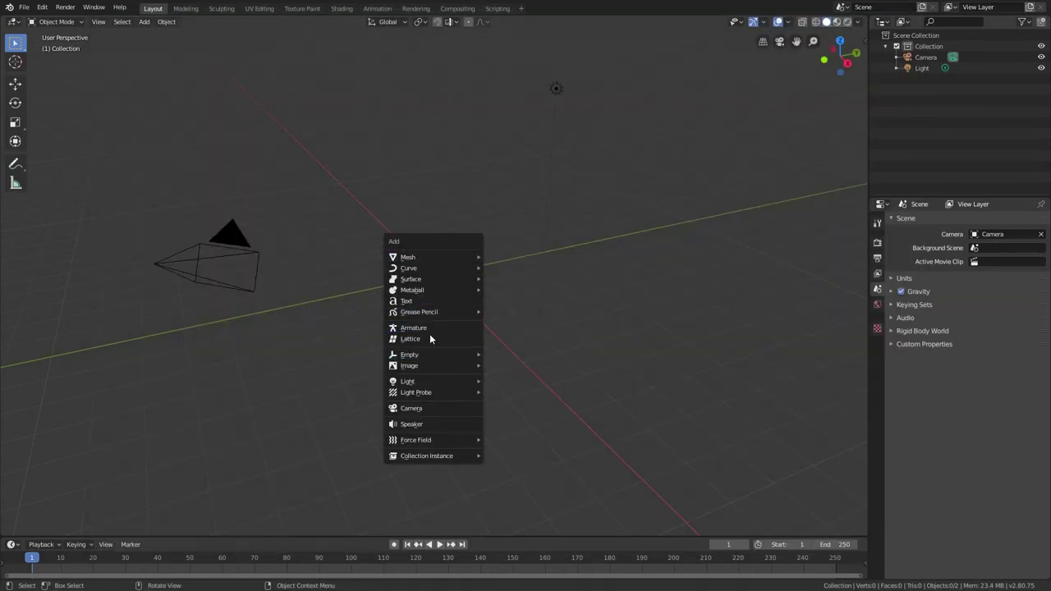
- Import red snapper.jpg from the 2.80 here folder as an image plane
mouse_move(425, 367)
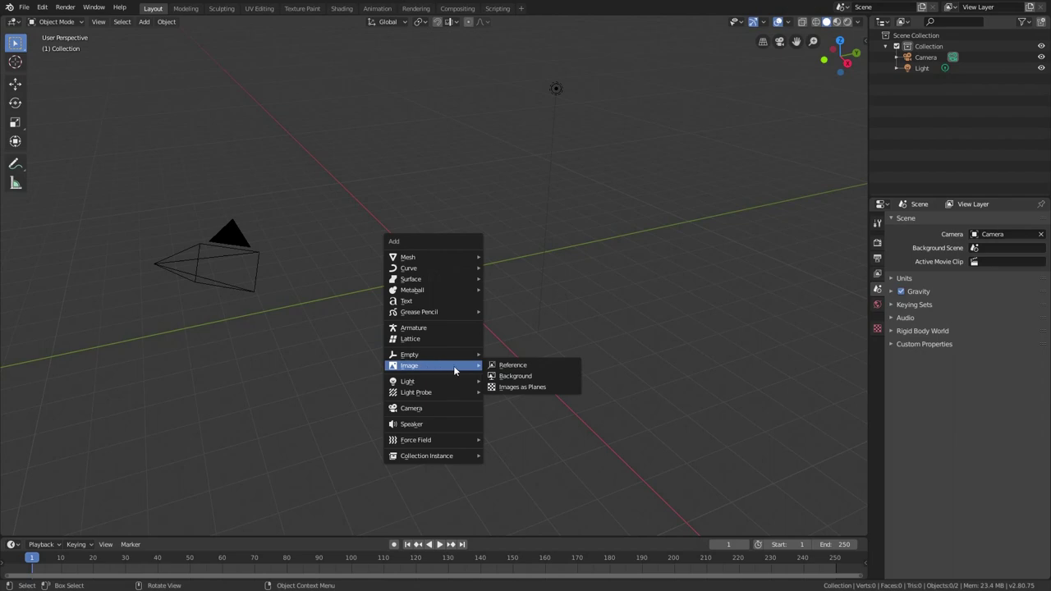
click(518, 388)
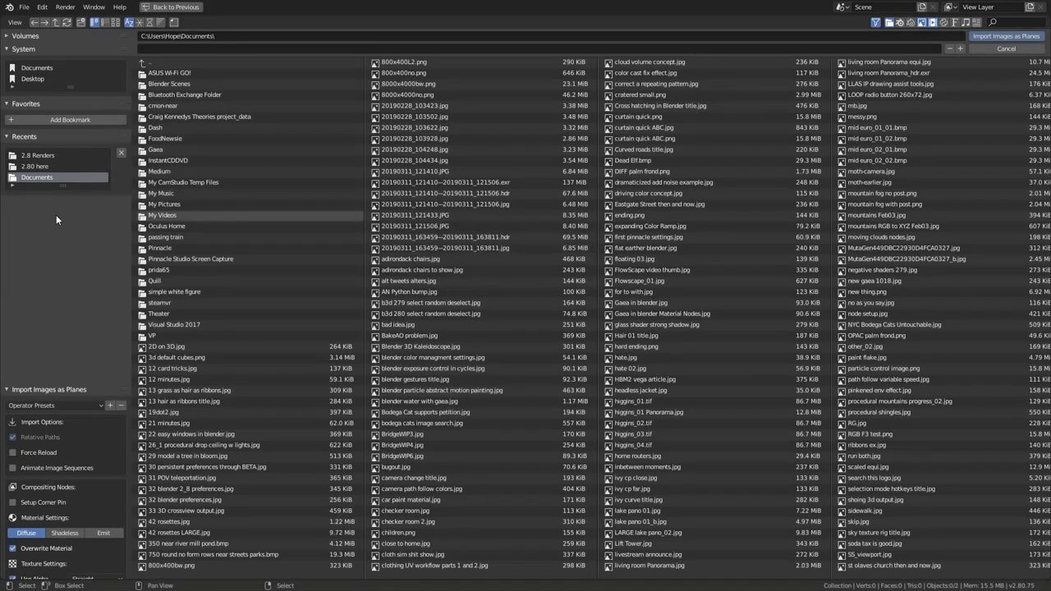
click(34, 165)
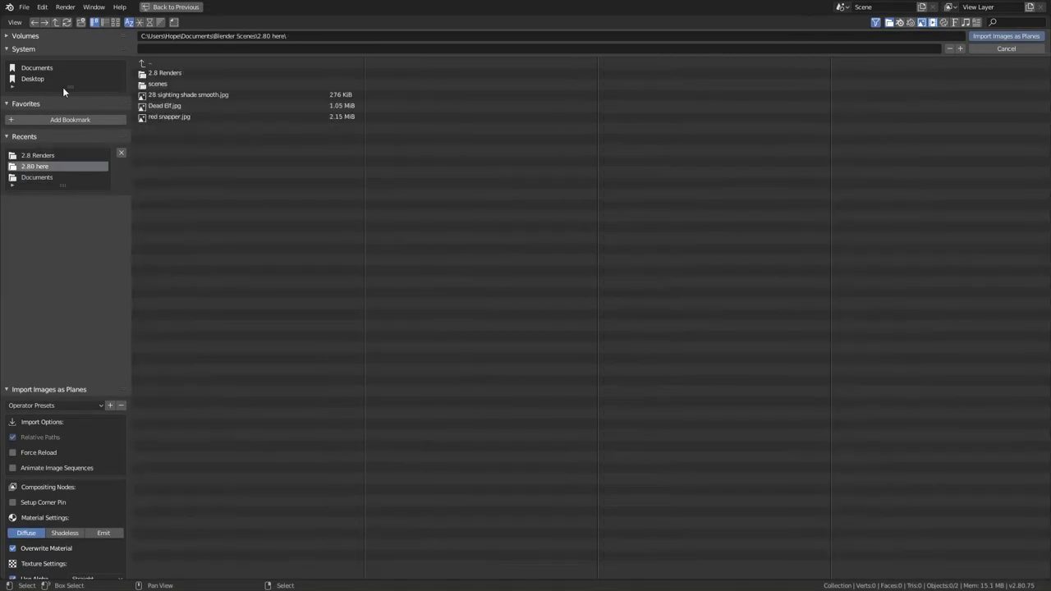
double_click(164, 116)
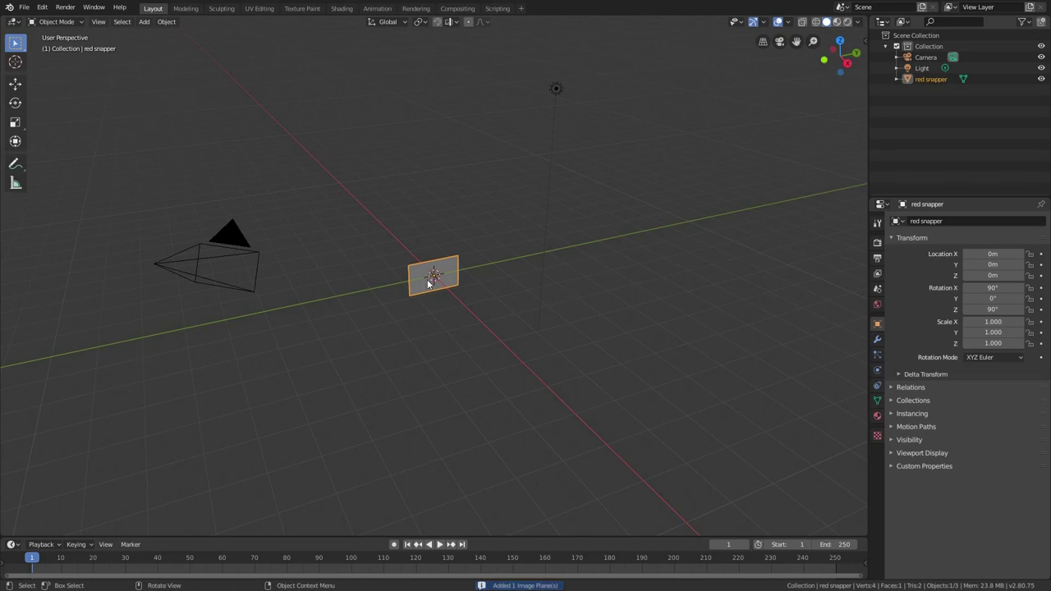
- Switch the viewport to Rendered shading, keeping Eevee as the render engine
key(z)
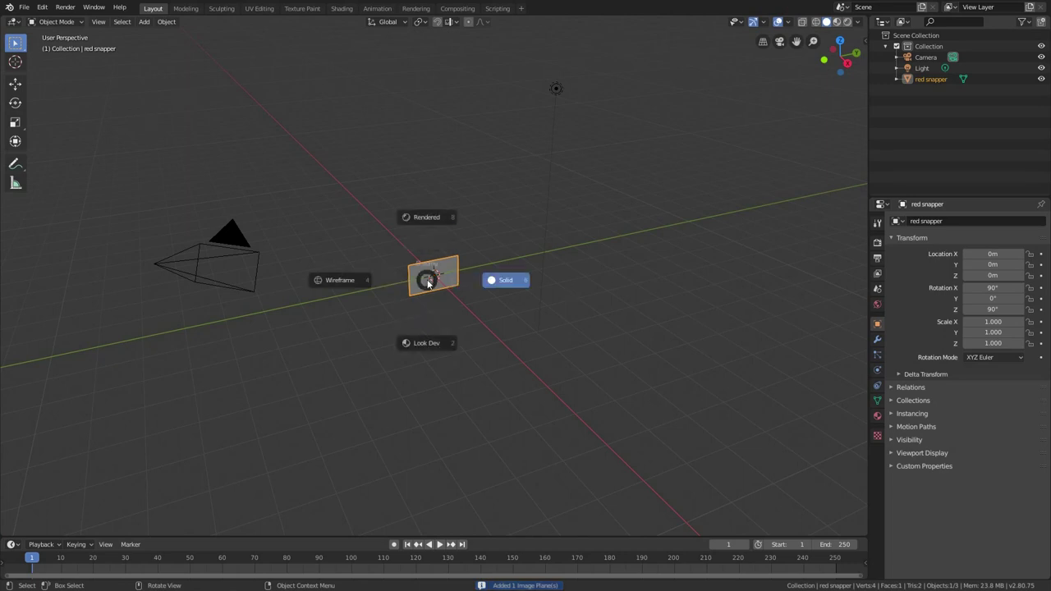
key(2)
scroll(427, 283, up, 5)
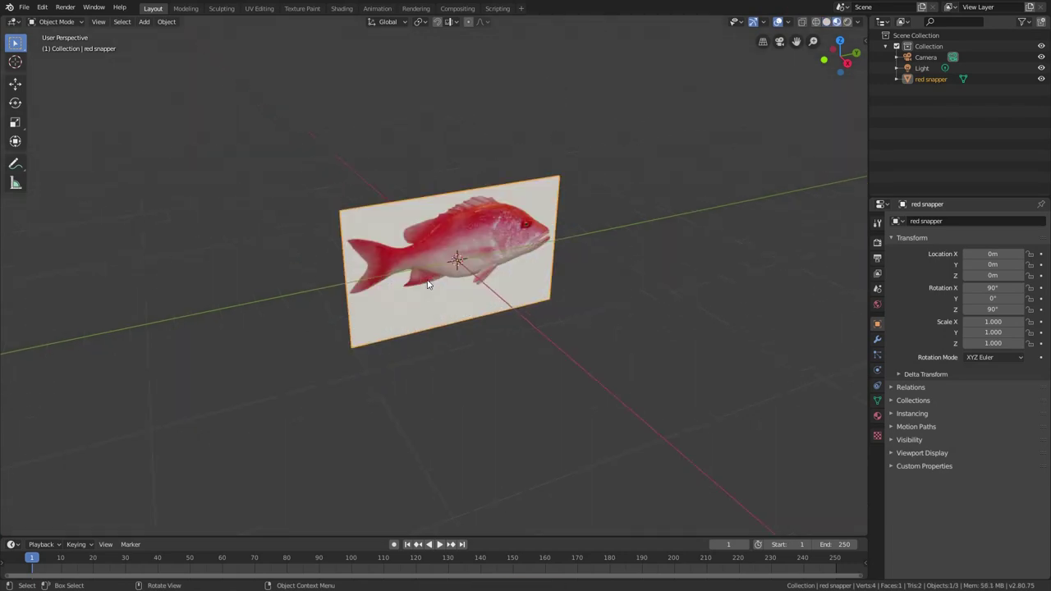
key(z)
click(478, 262)
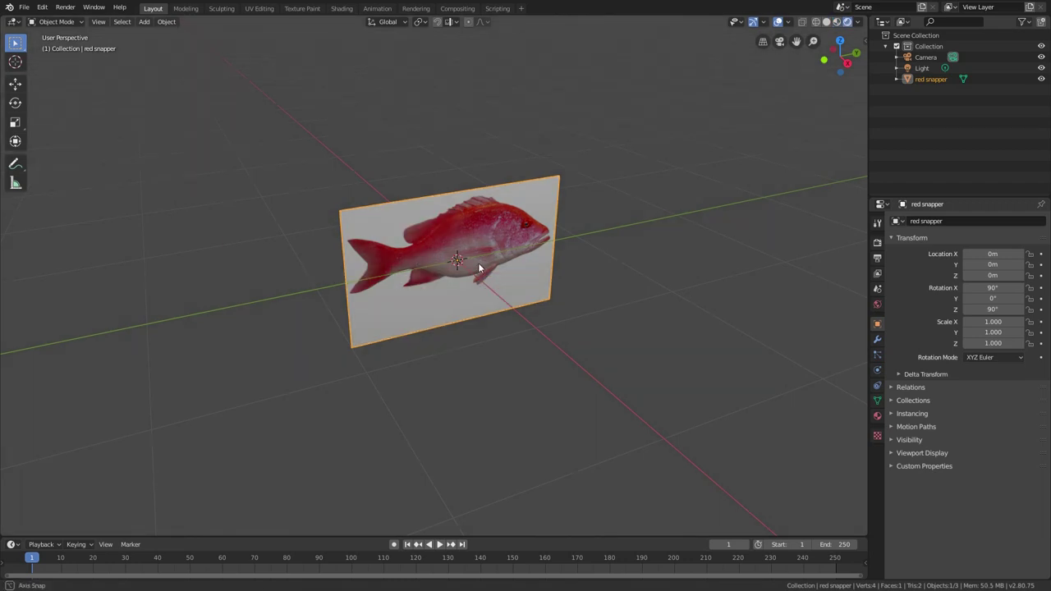
middle_drag(478, 263, 461, 259)
click(877, 242)
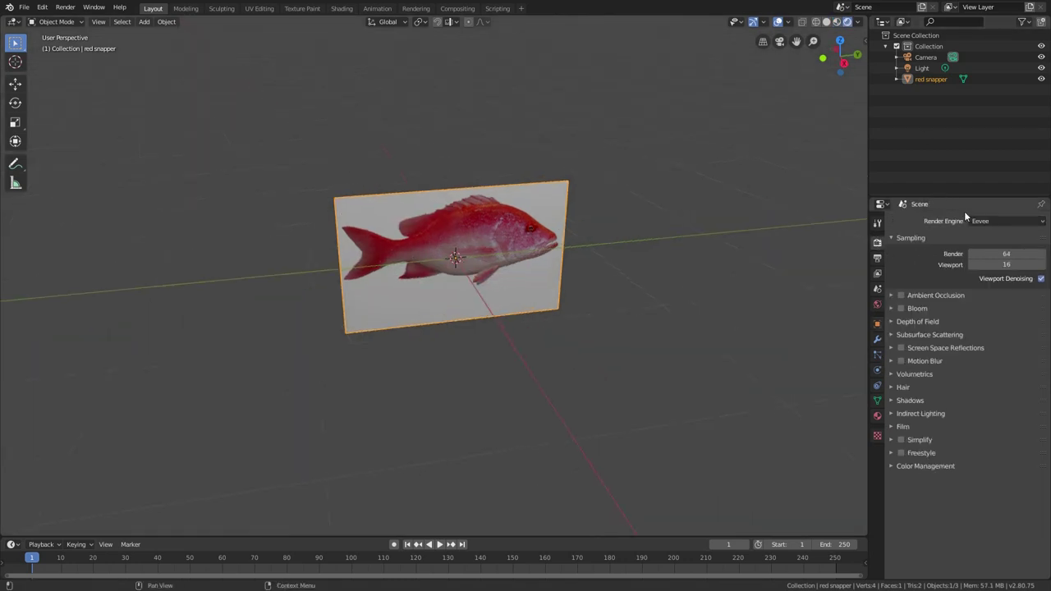
click(995, 222)
click(995, 222)
scroll(459, 257, down, 5)
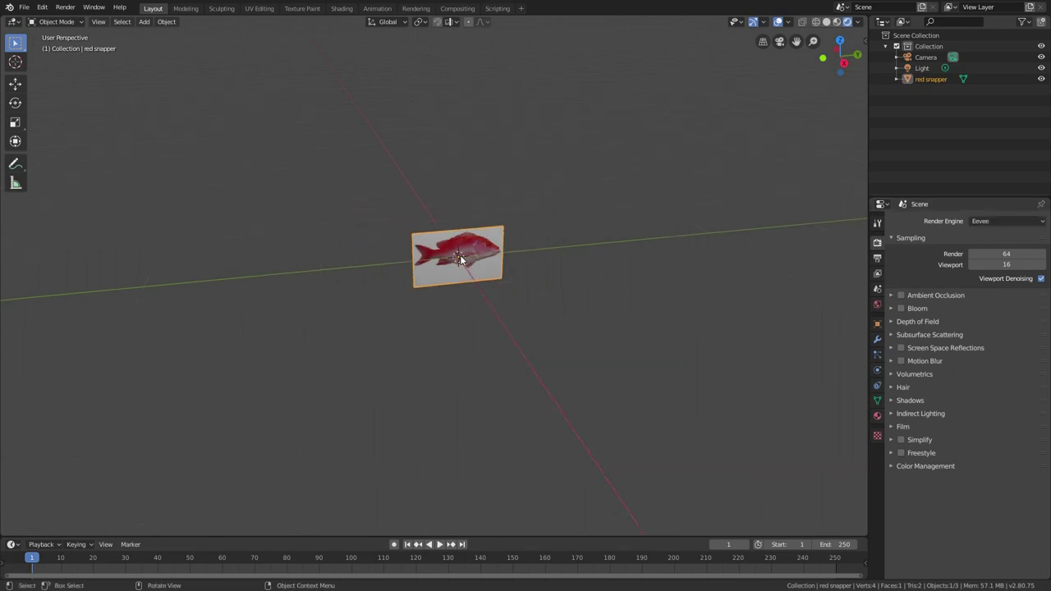
middle_drag(460, 257, 330, 251)
scroll(493, 304, up, 4)
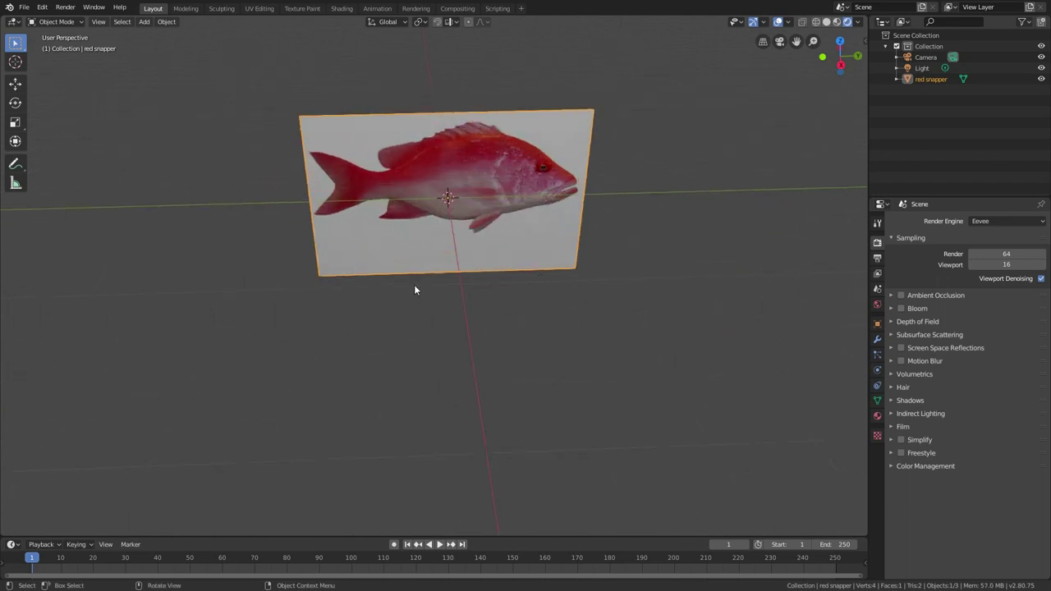
- Rotate the fish plane 180° around Z
text(rz180)
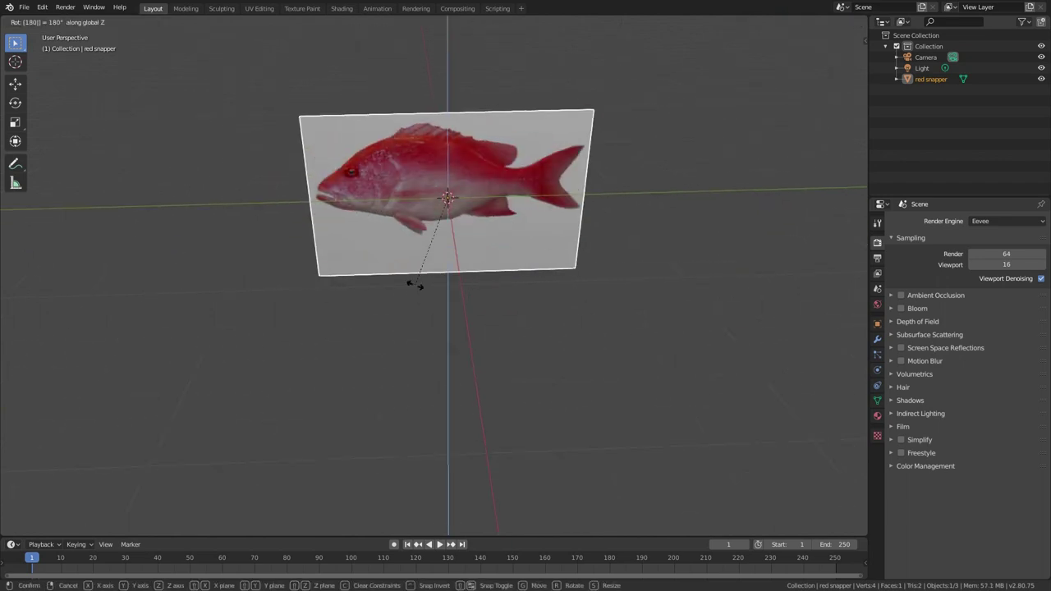
key(Return)
scroll(419, 329, down, 3)
middle_drag(422, 379, 526, 62)
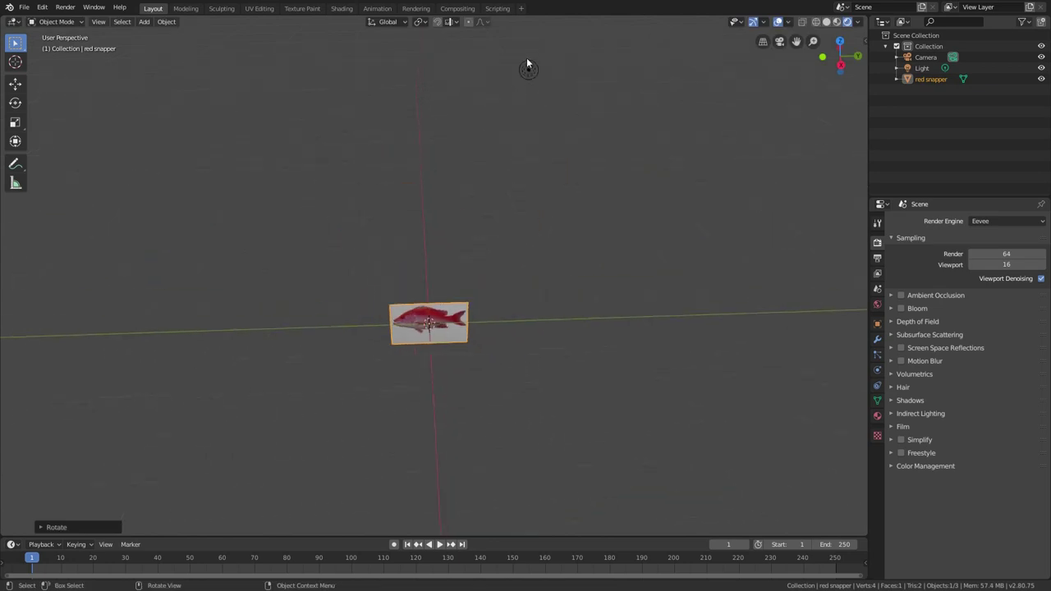
scroll(411, 337, up, 6)
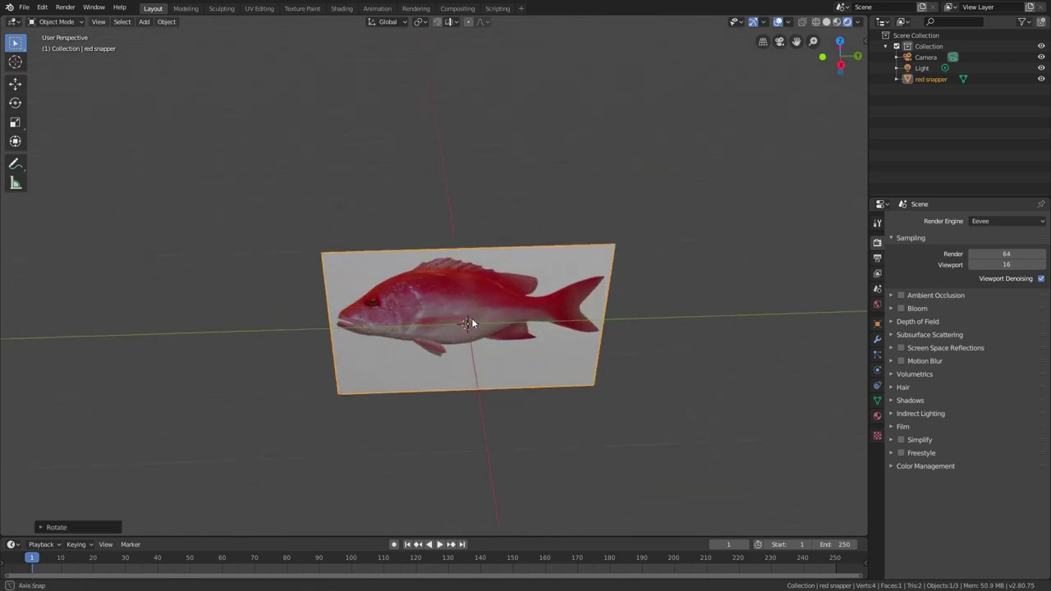
middle_drag(472, 321, 546, 339)
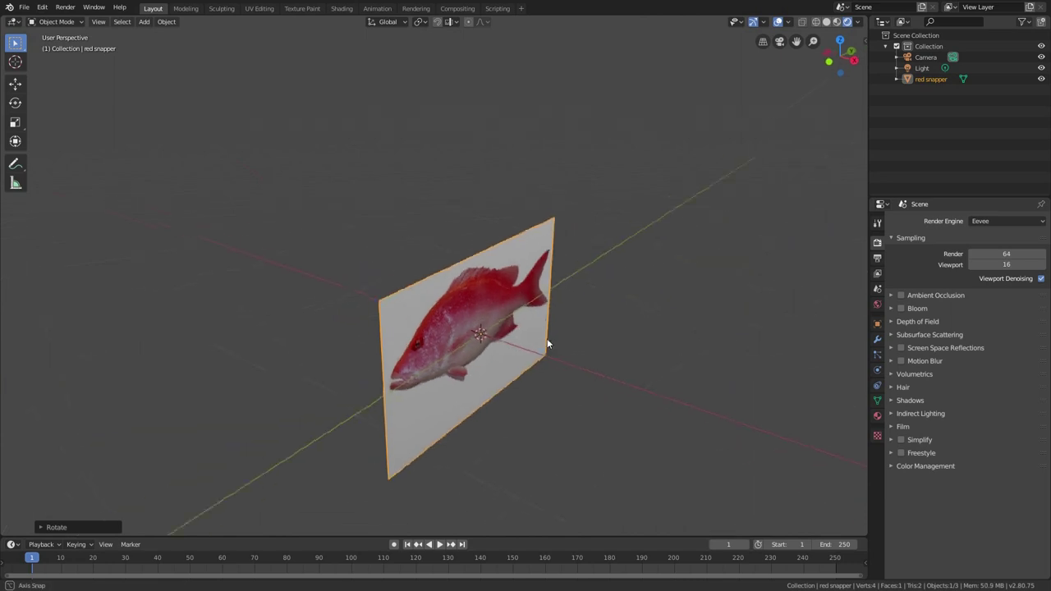
- Move the fish plane along X and view it from the Right (numpad 3)
key(g)
key(x)
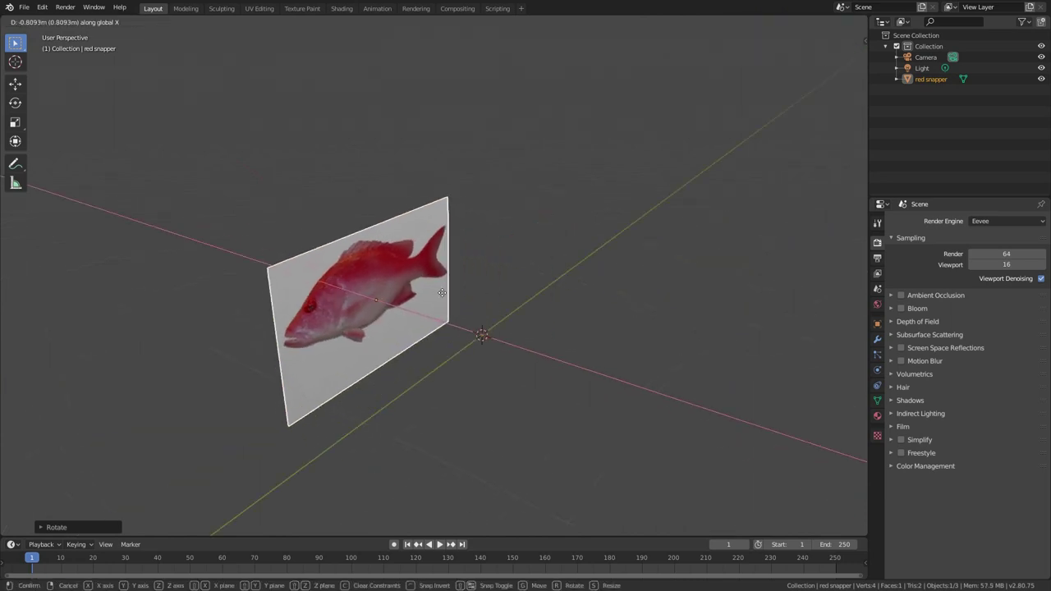
click(427, 286)
middle_drag(407, 292, 426, 230)
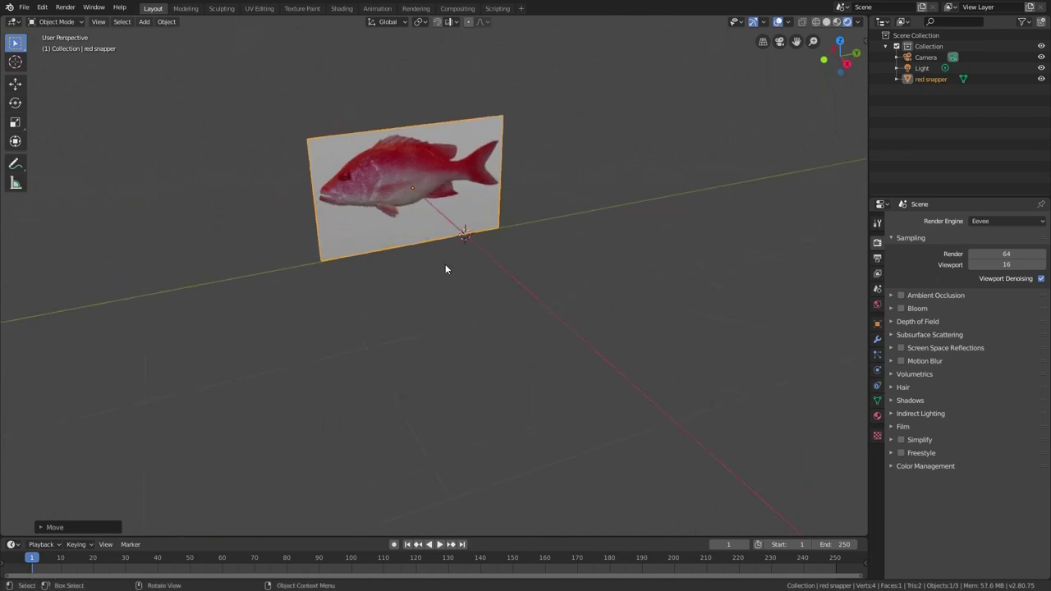
key(KP_3)
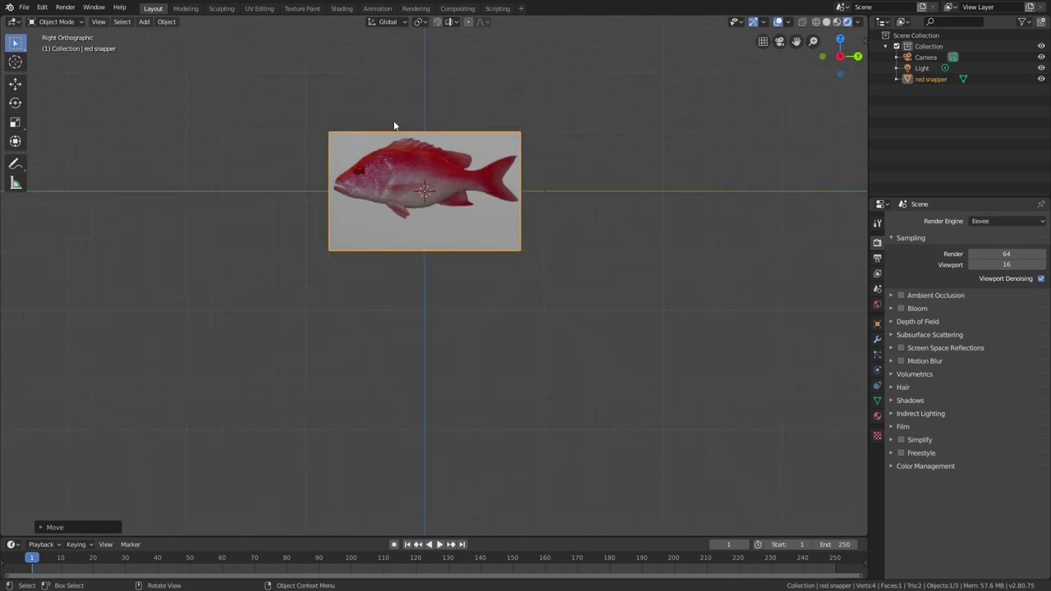
scroll(403, 110, up, 7)
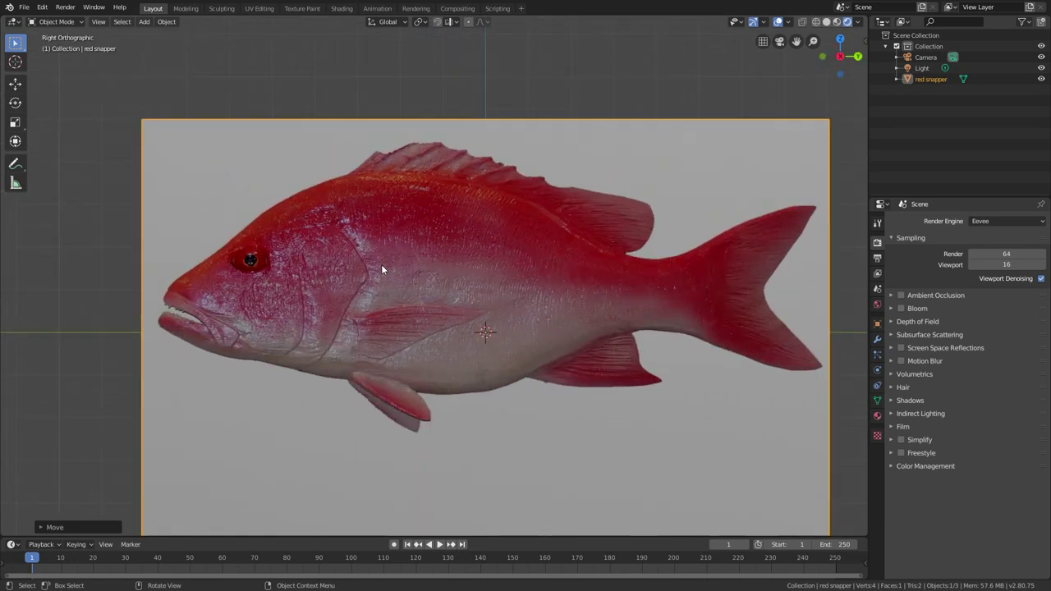
scroll(381, 266, down, 1)
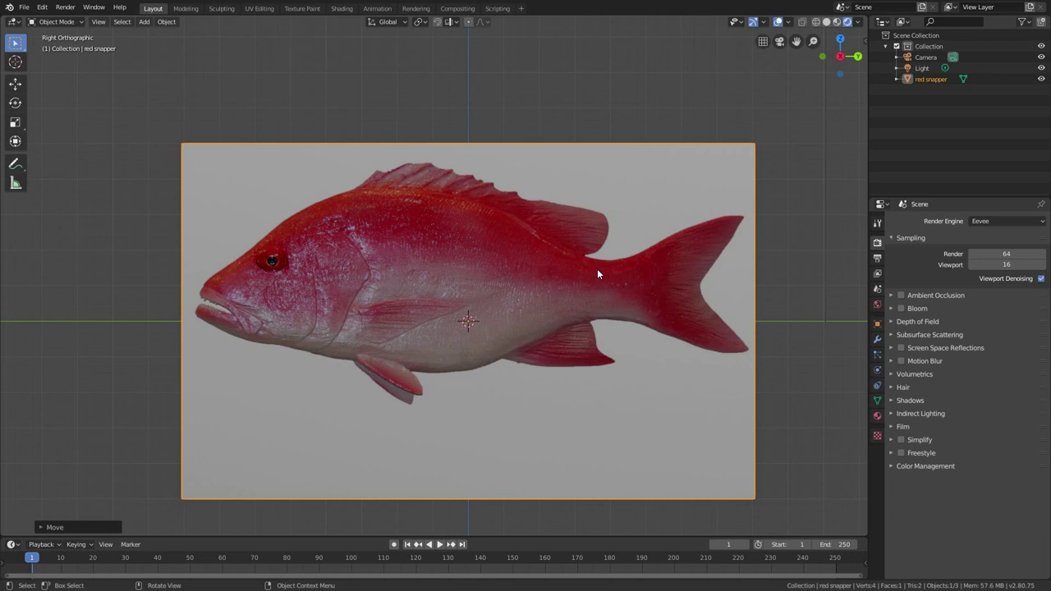
key(alt+a)
key(shift+a)
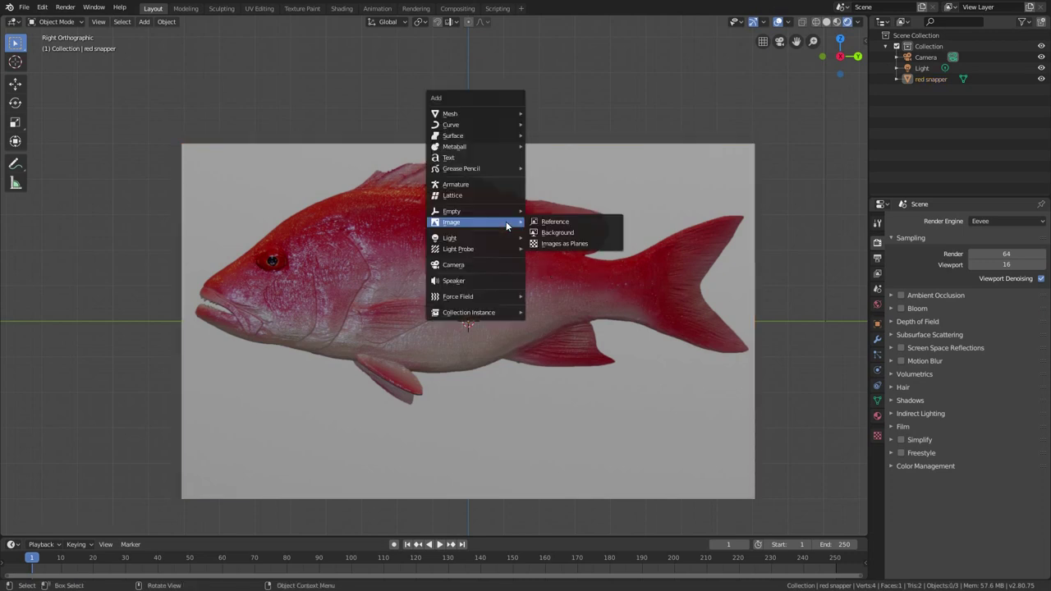
- Add a cube and scale its mesh to 0.2 in Edit Mode
mouse_move(480, 115)
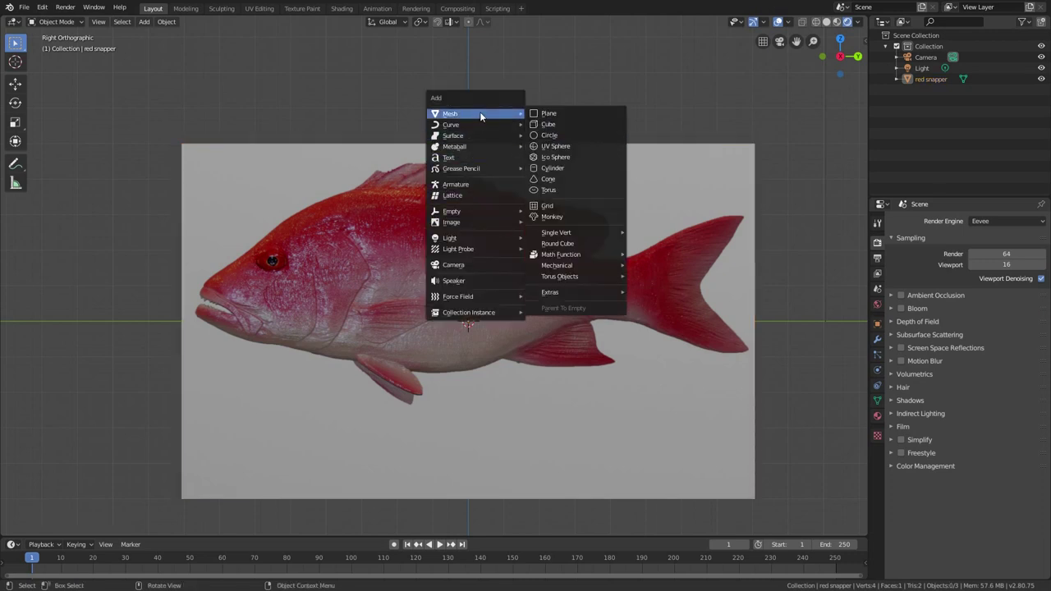
click(551, 124)
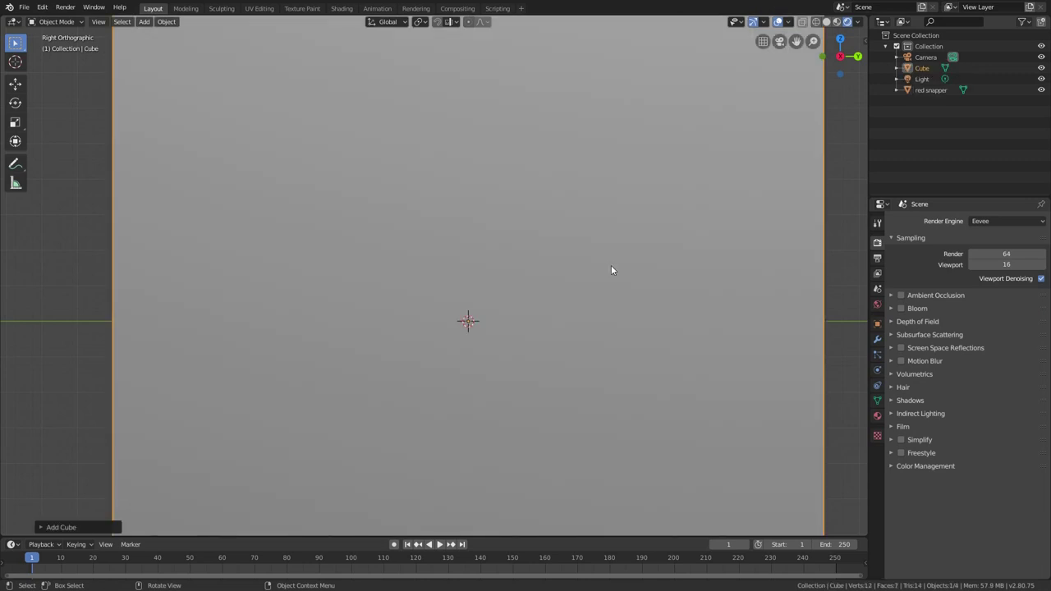
key(Tab)
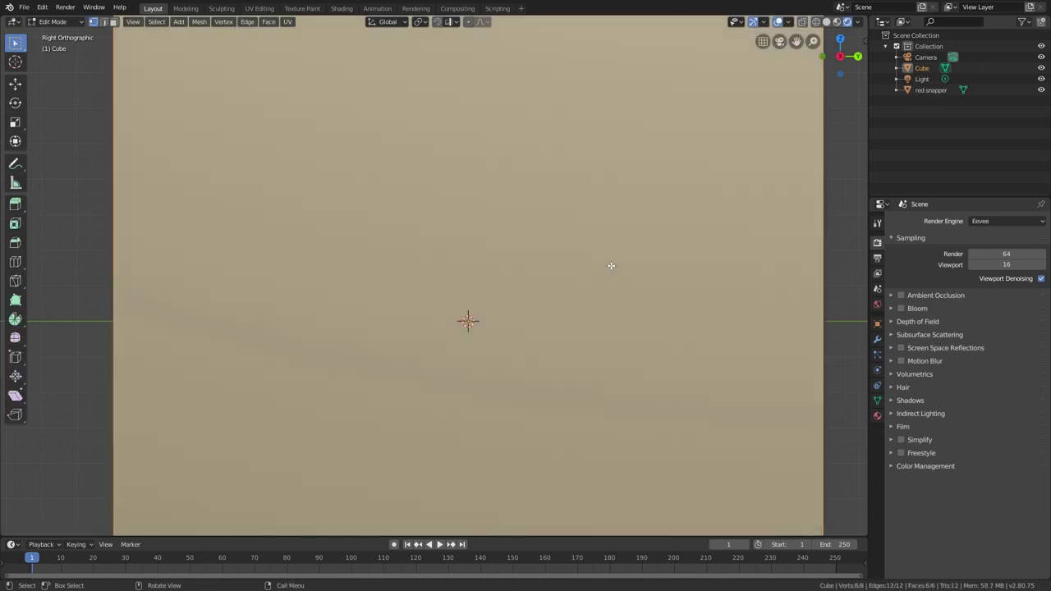
text(s.2)
key(Return)
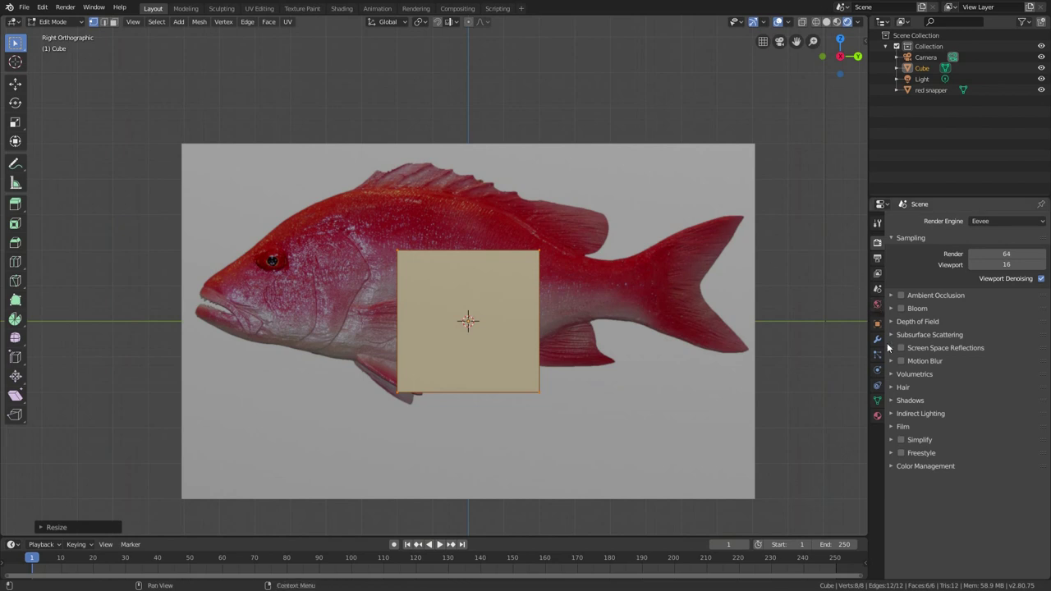
- Set the cube's Viewport Display to show as Wire
click(877, 323)
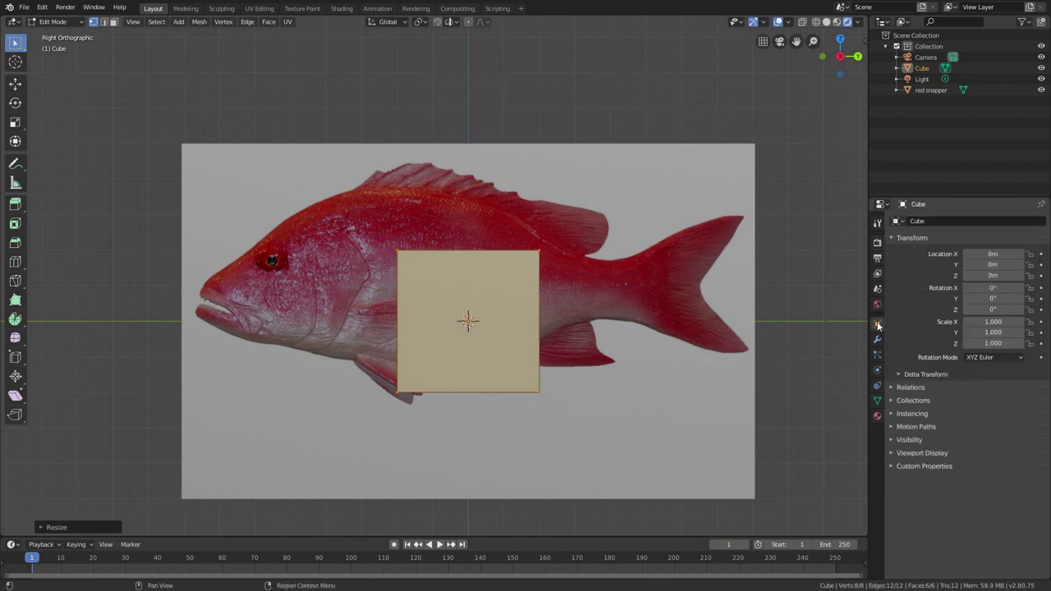
click(906, 453)
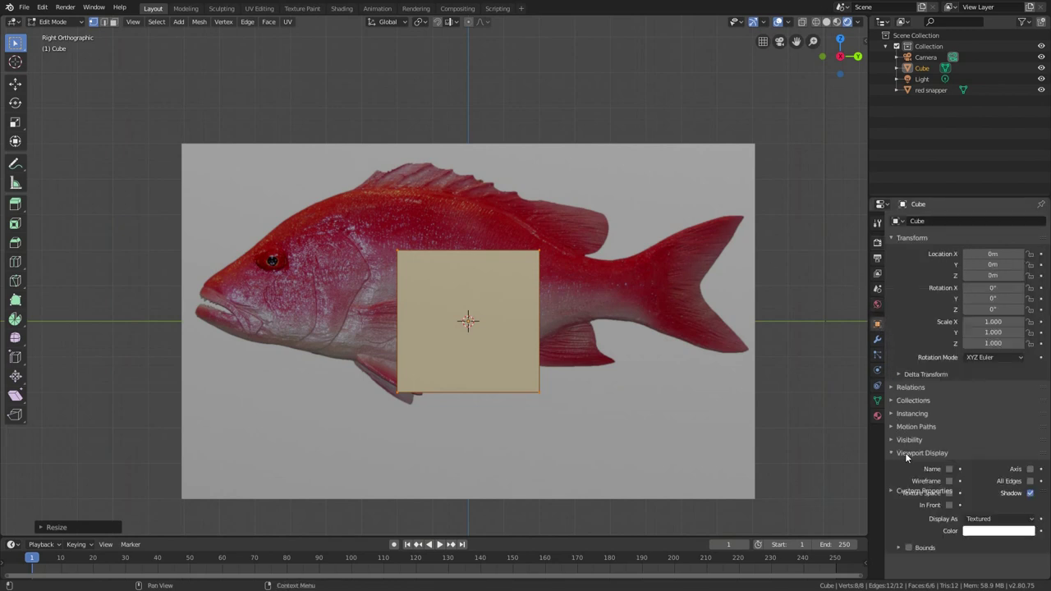
click(981, 520)
click(979, 492)
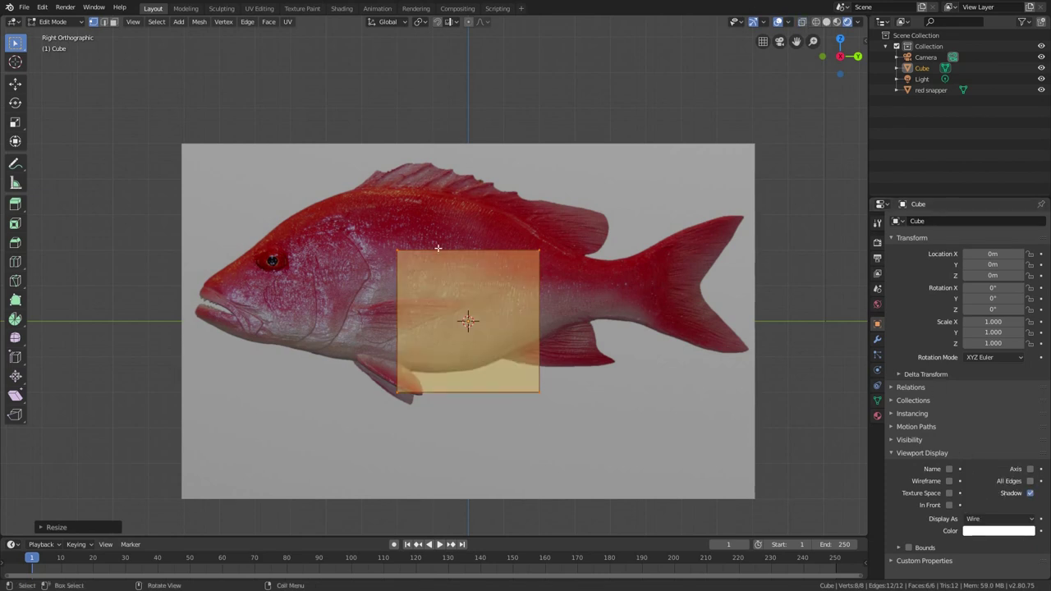
key(Tab)
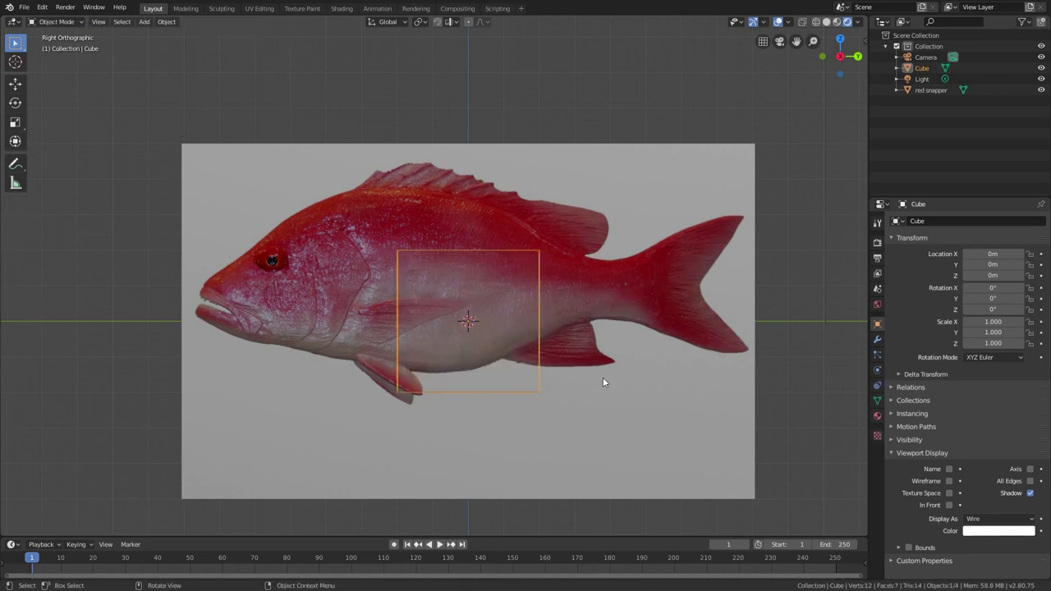
key(Tab)
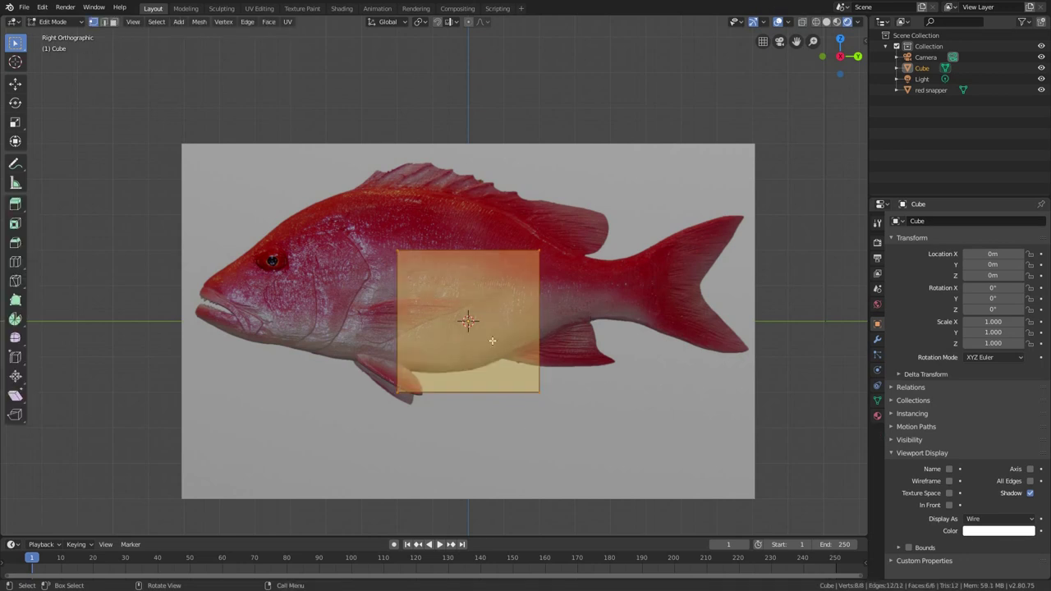
- Select one cube face and snap the 3D cursor to it, then return to Object Mode
key(3)
middle_drag(492, 340, 485, 335)
click(591, 350)
scroll(583, 344, down, 3)
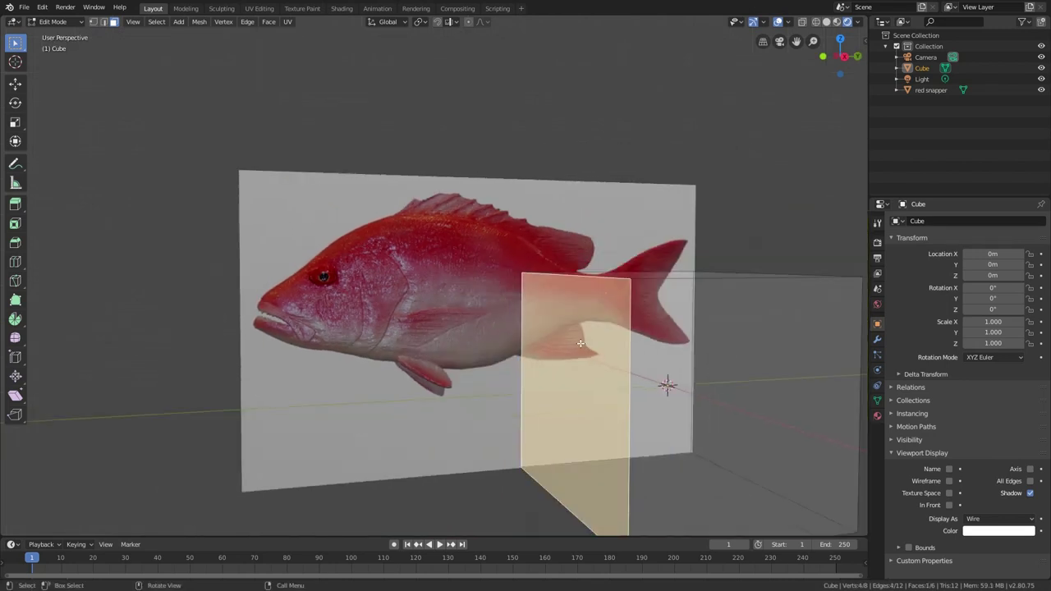
key(KP_3)
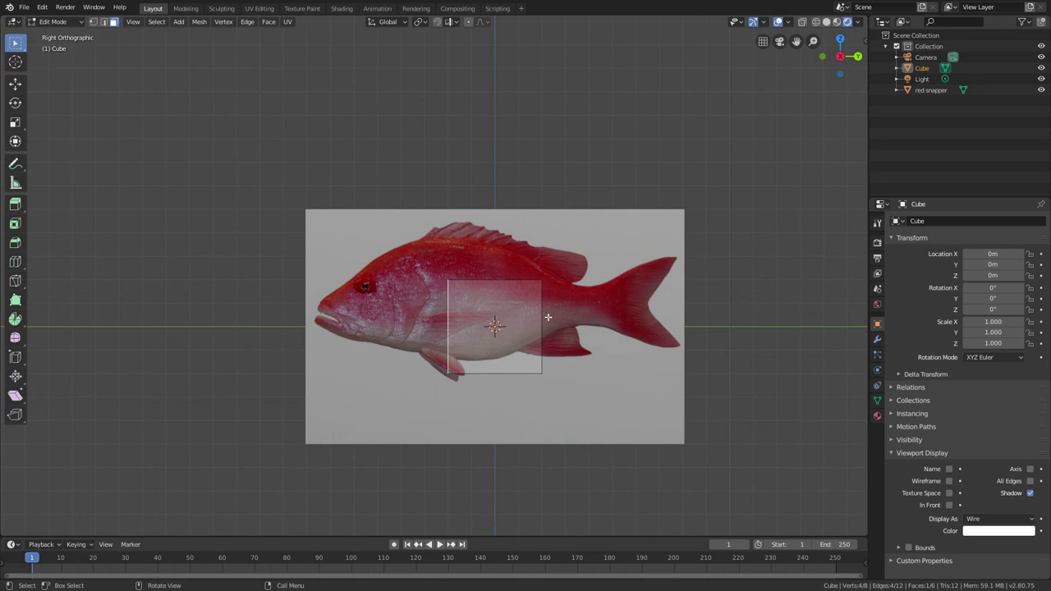
middle_drag(507, 324, 525, 324)
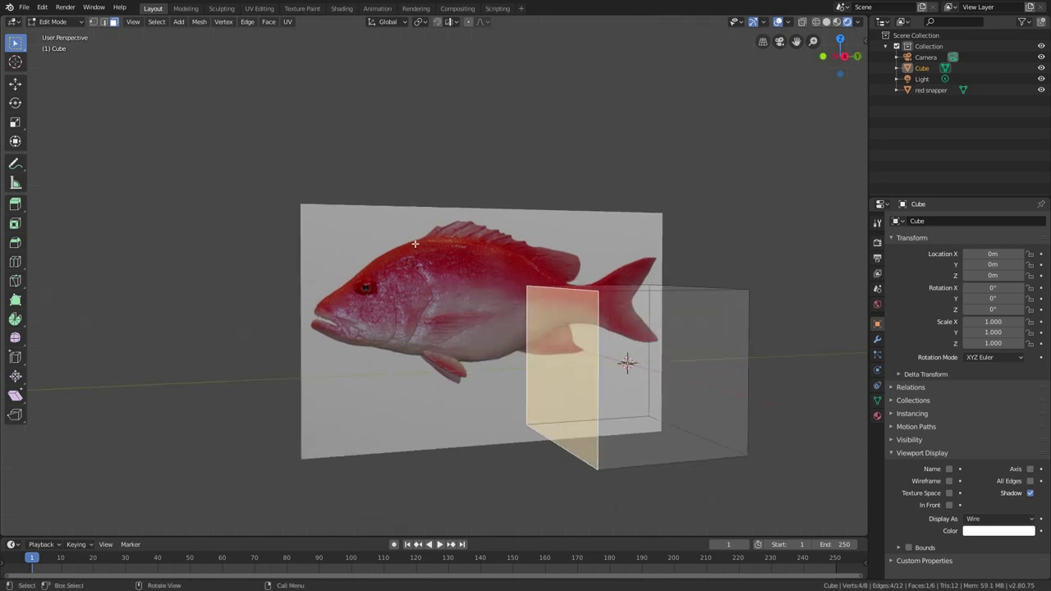
key(shift+s)
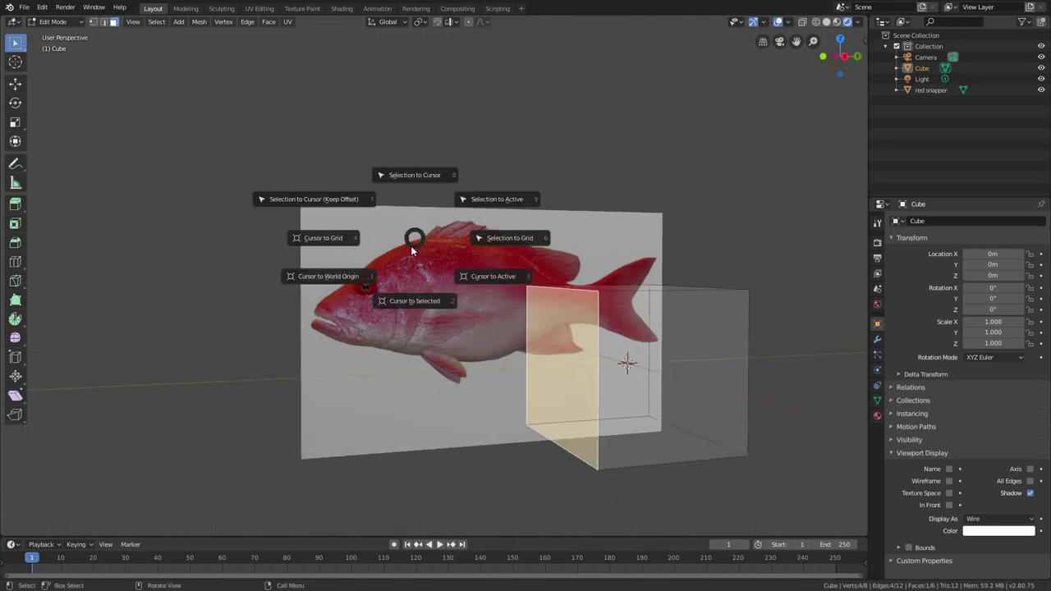
click(407, 300)
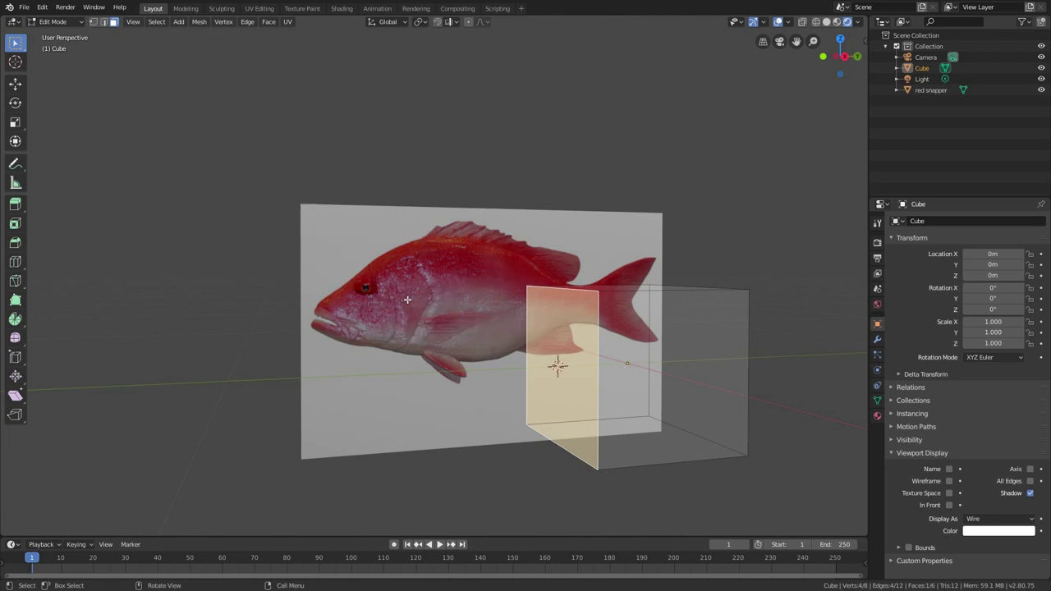
key(Tab)
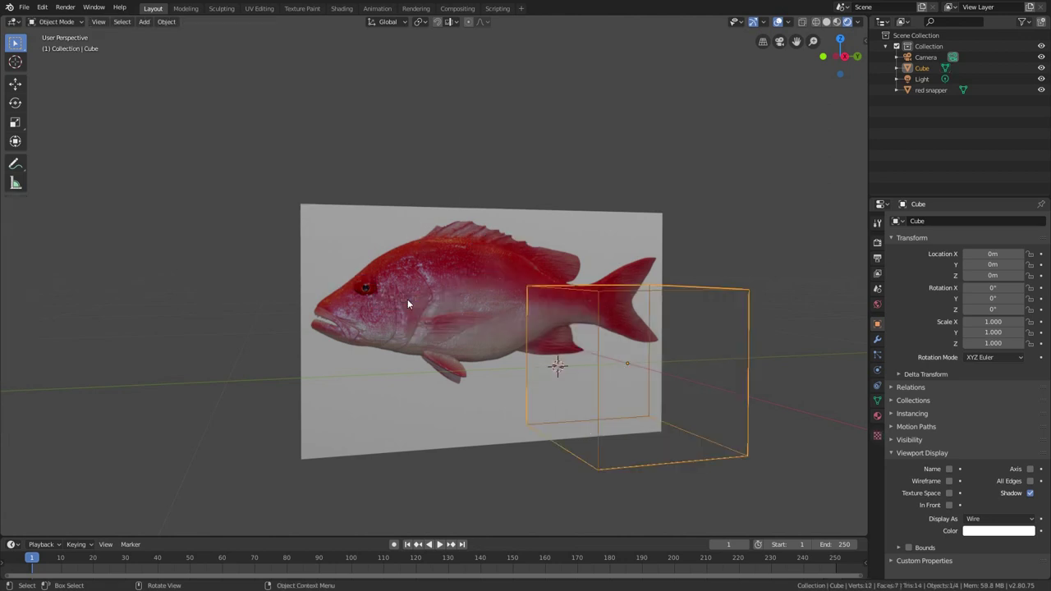
- Set the cube's origin to the 3D cursor, then send the cursor back to the grid
click(59, 22)
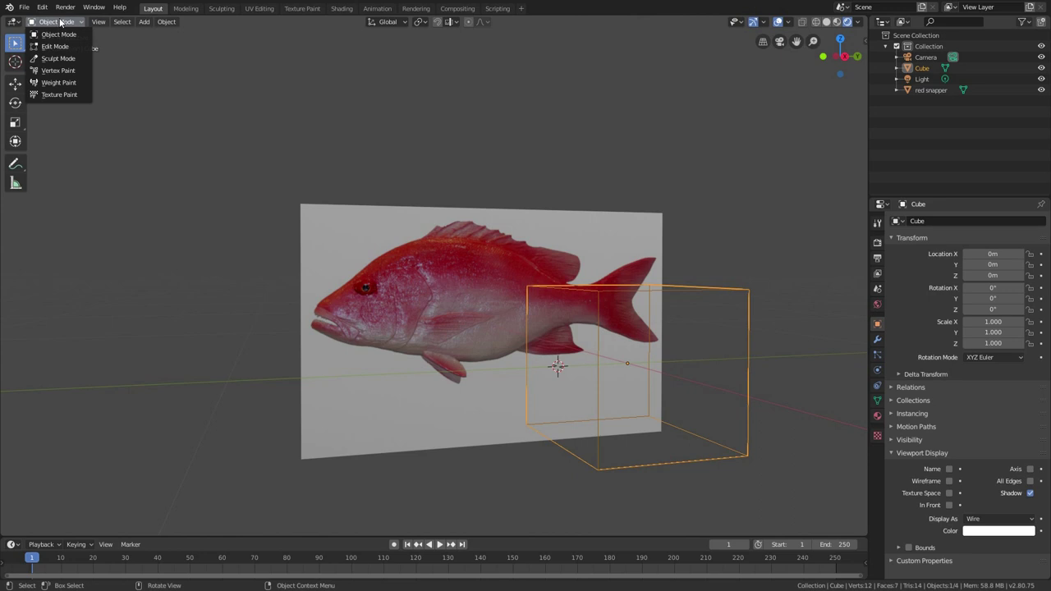
click(166, 21)
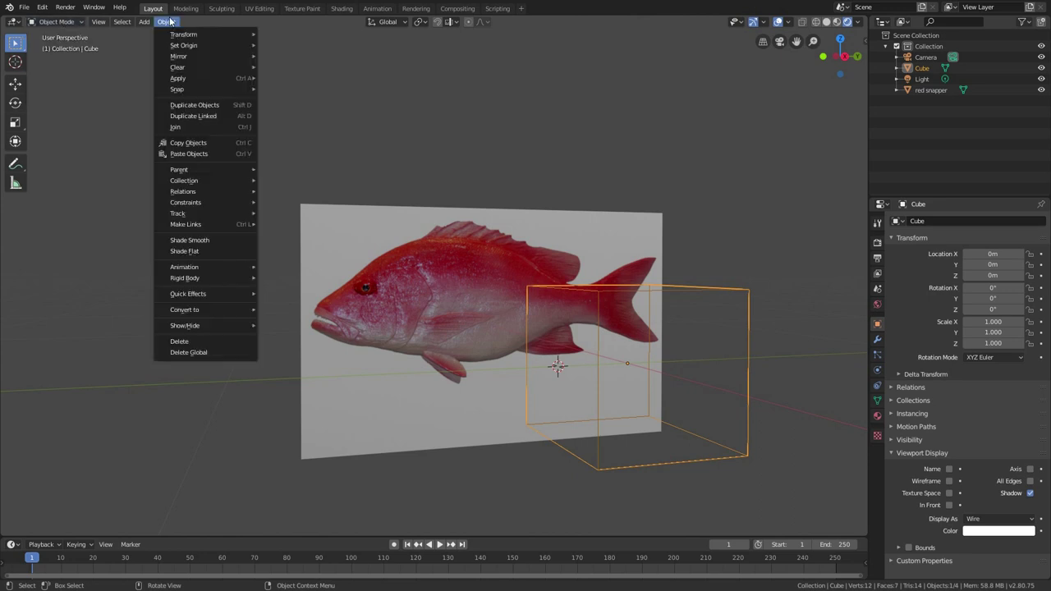
mouse_move(173, 45)
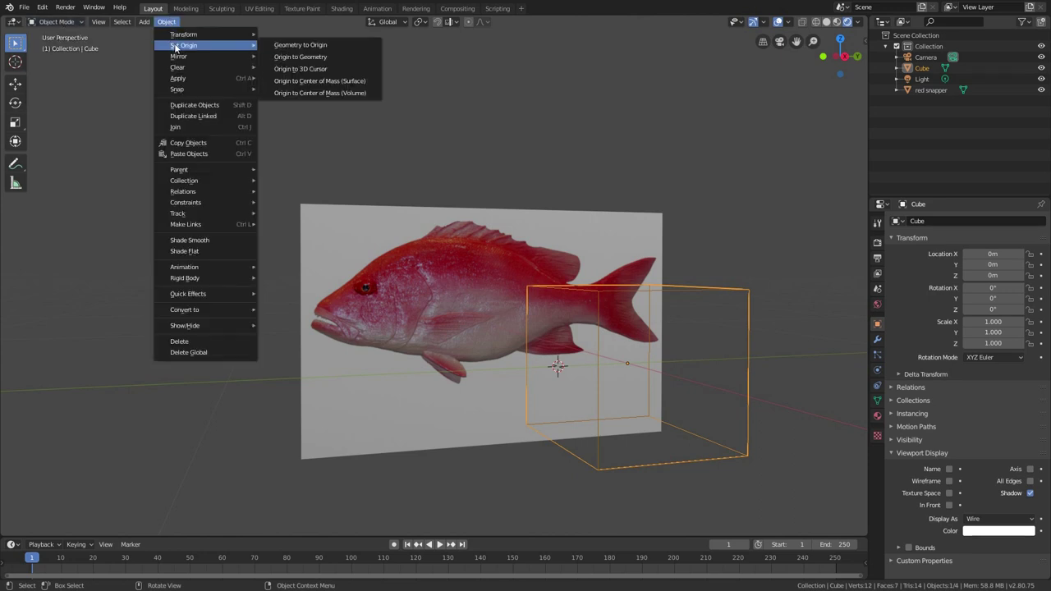
click(297, 73)
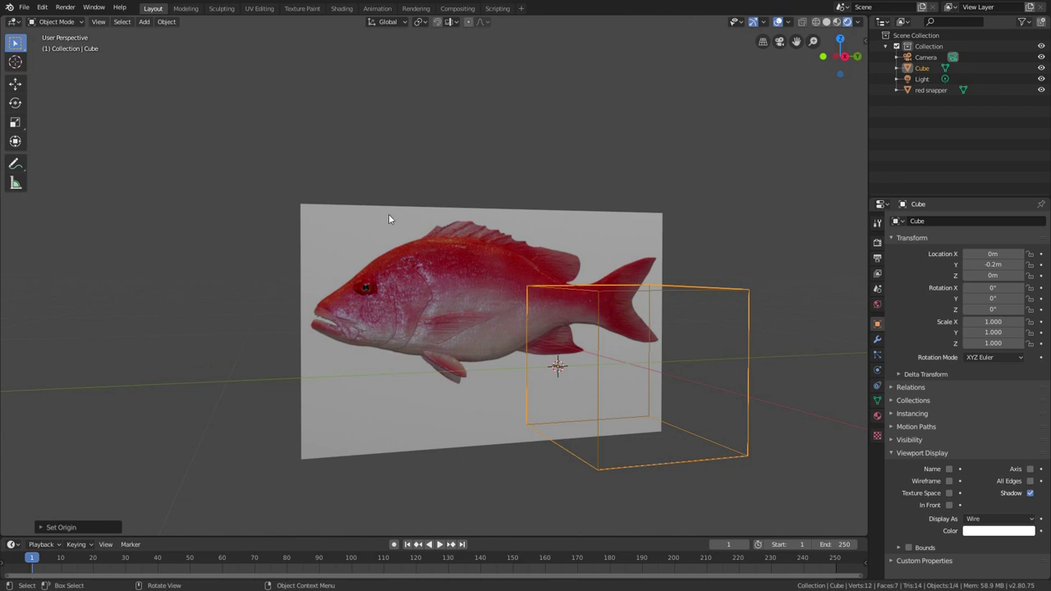
key(KP_3)
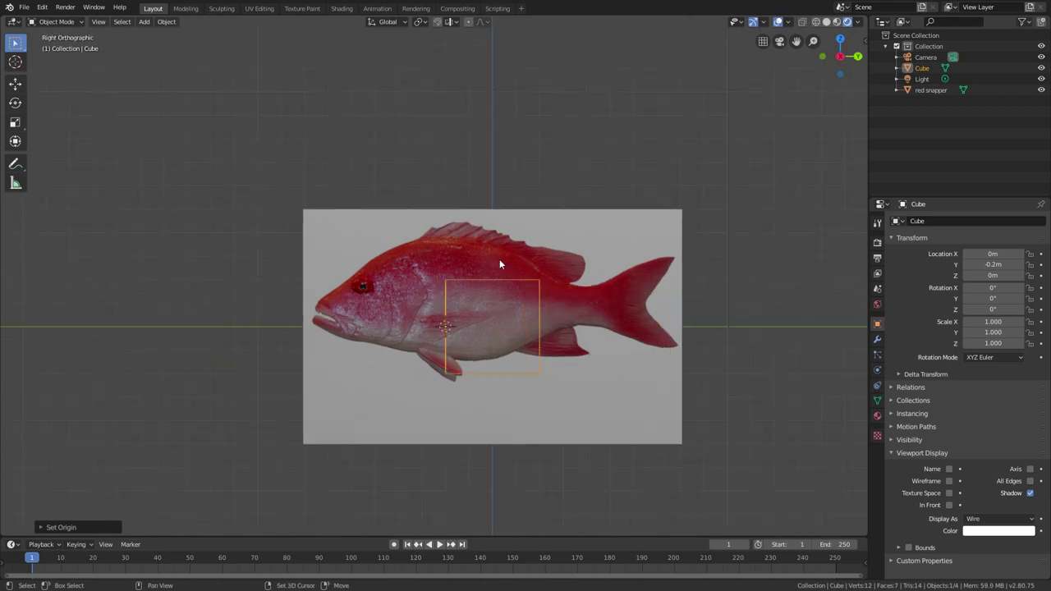
key(shift+s)
click(408, 300)
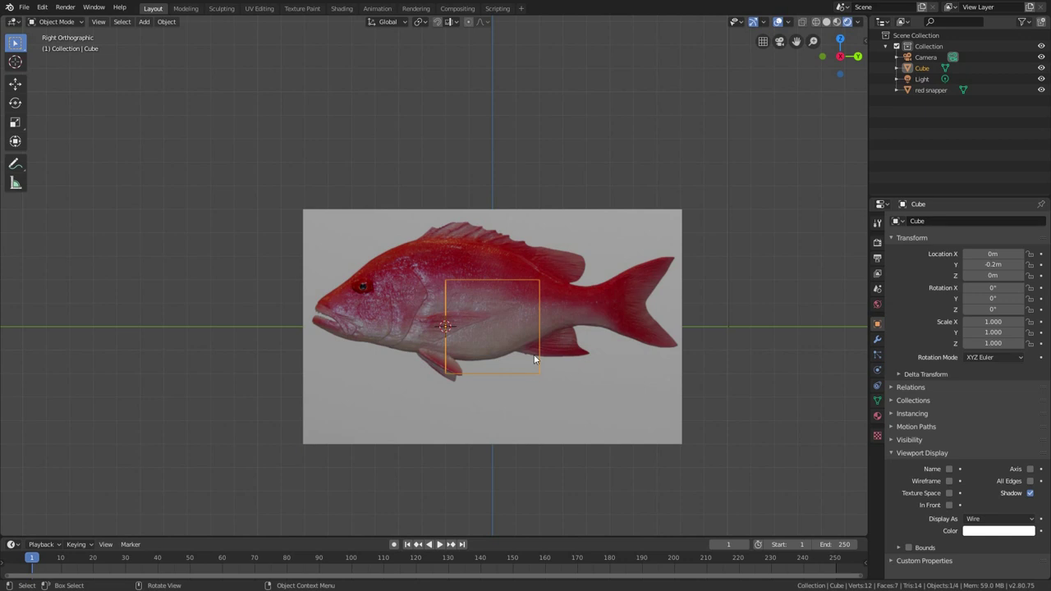
- Move the cube over the fish's front body just behind the head
key(Tab)
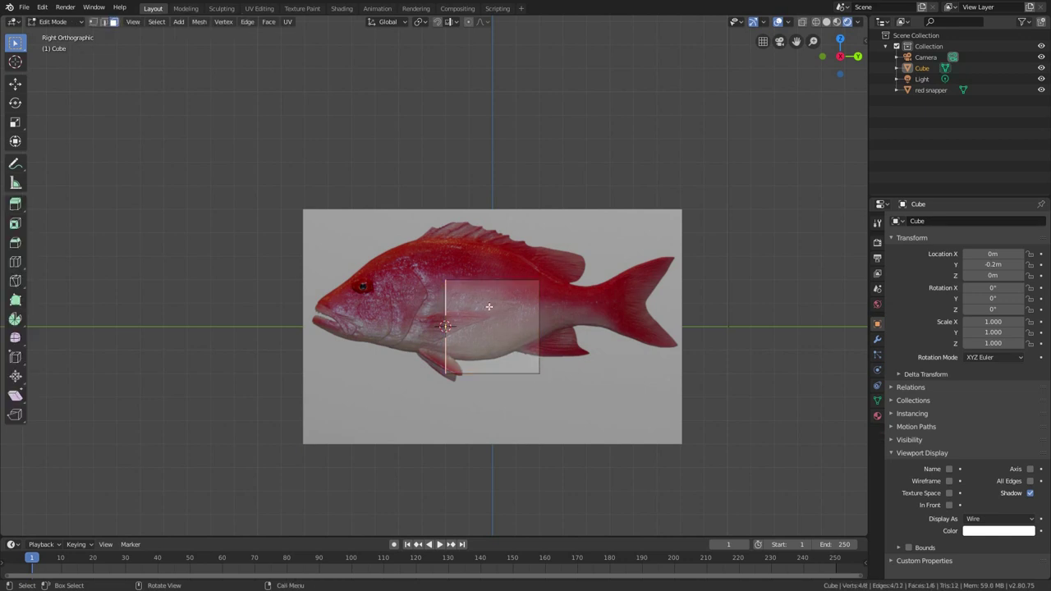
key(Tab)
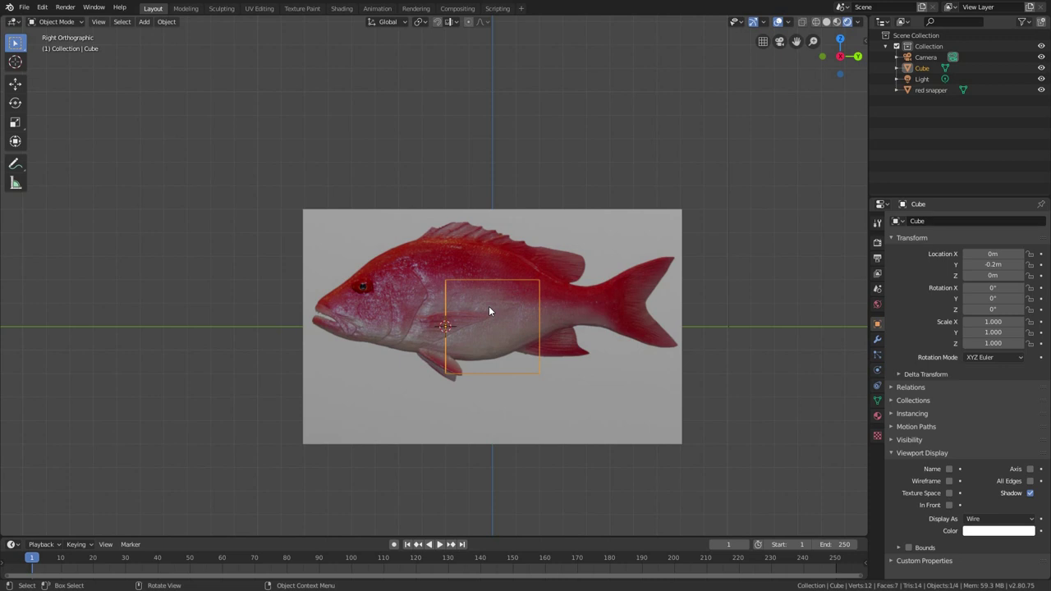
key(g)
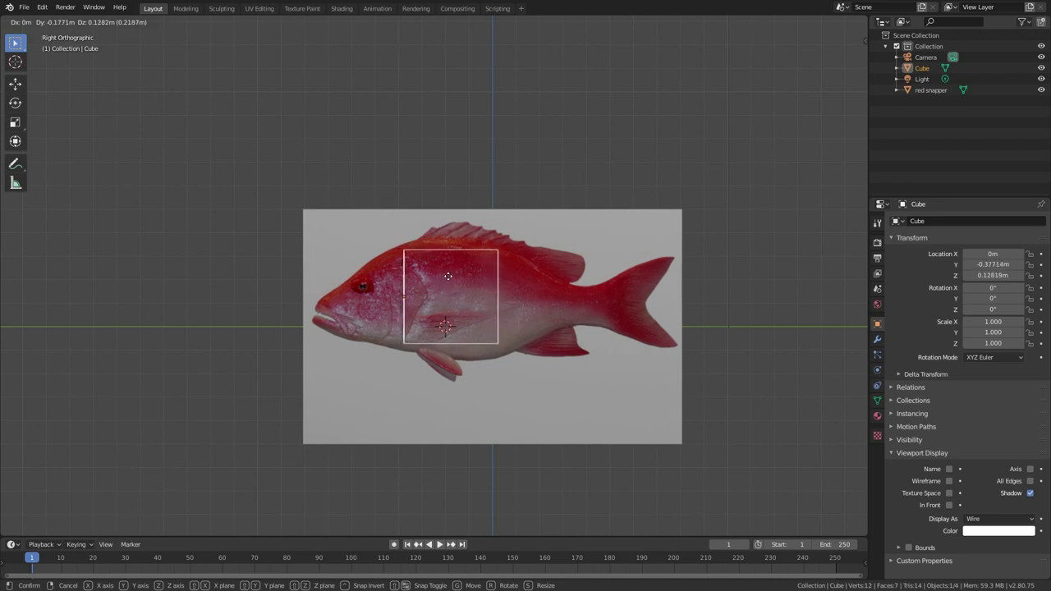
click(449, 277)
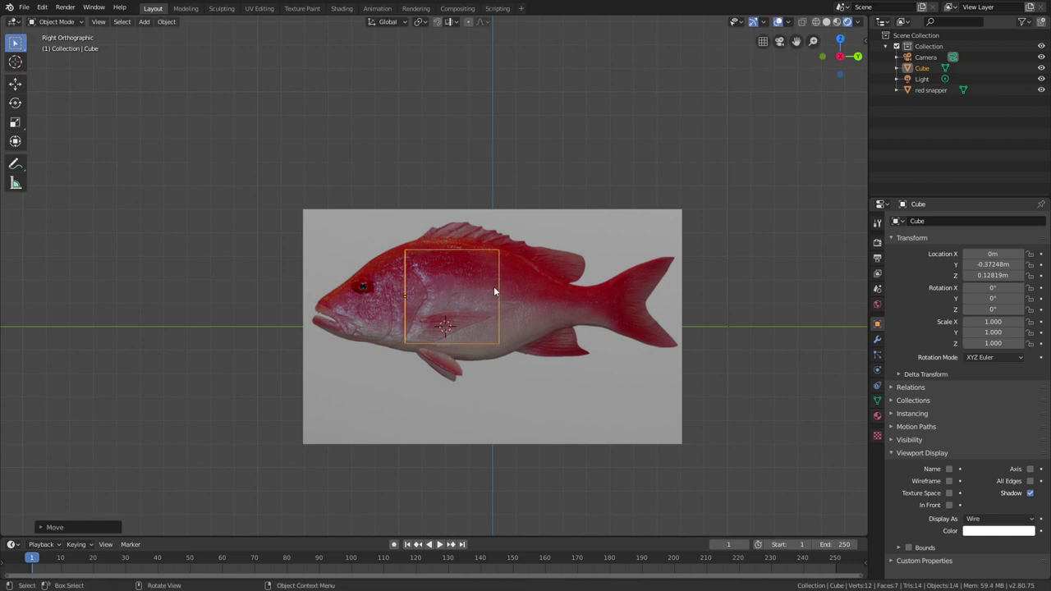
scroll(493, 286, up, 7)
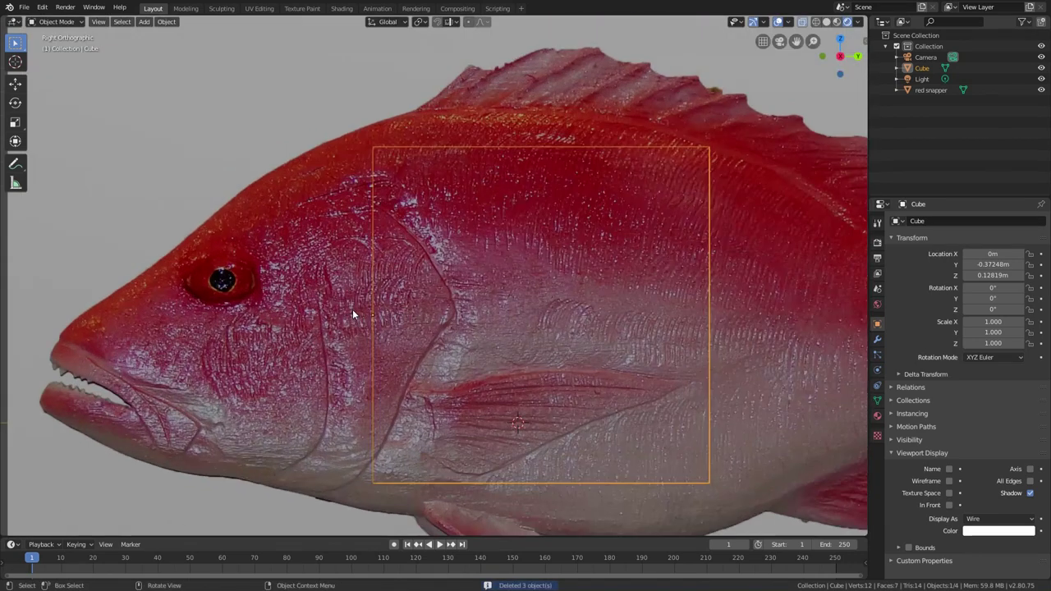
scroll(353, 308, down, 4)
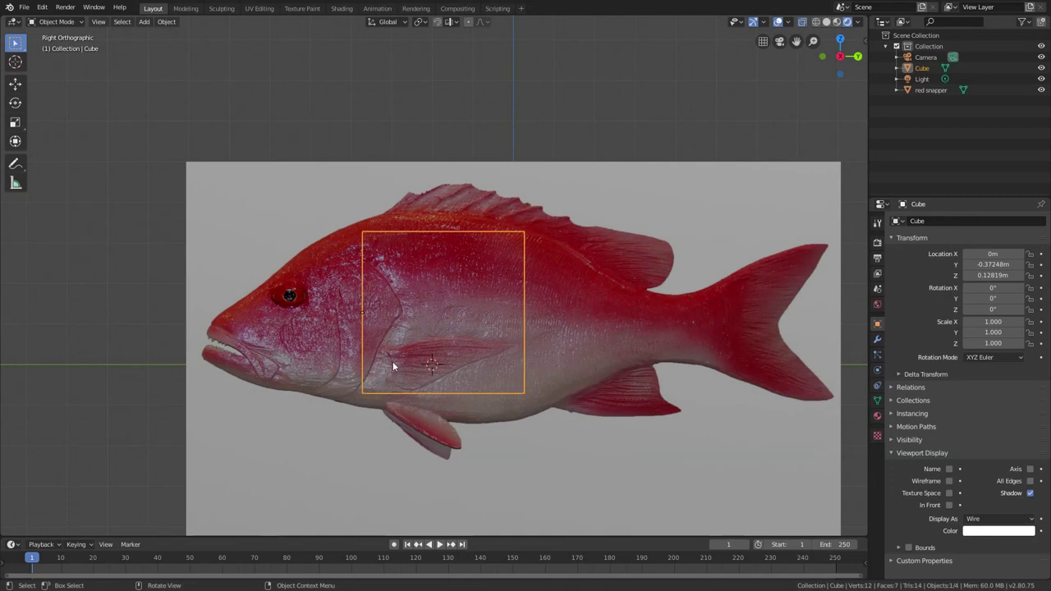
scroll(392, 361, down, 1)
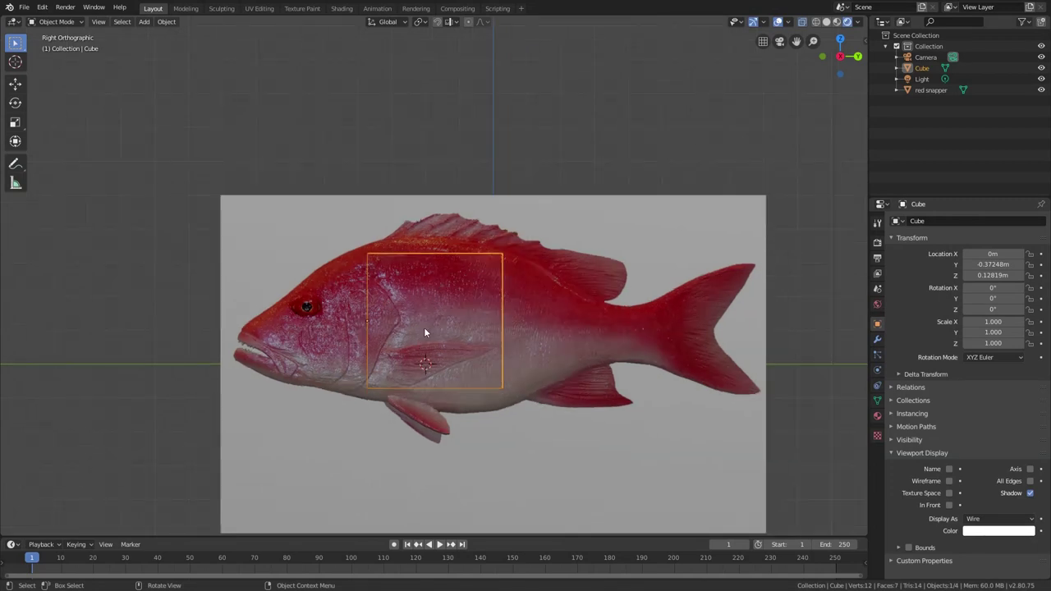
- Make the cube a rigid body with Mesh collision shape and 0.25 friction
click(878, 370)
click(999, 274)
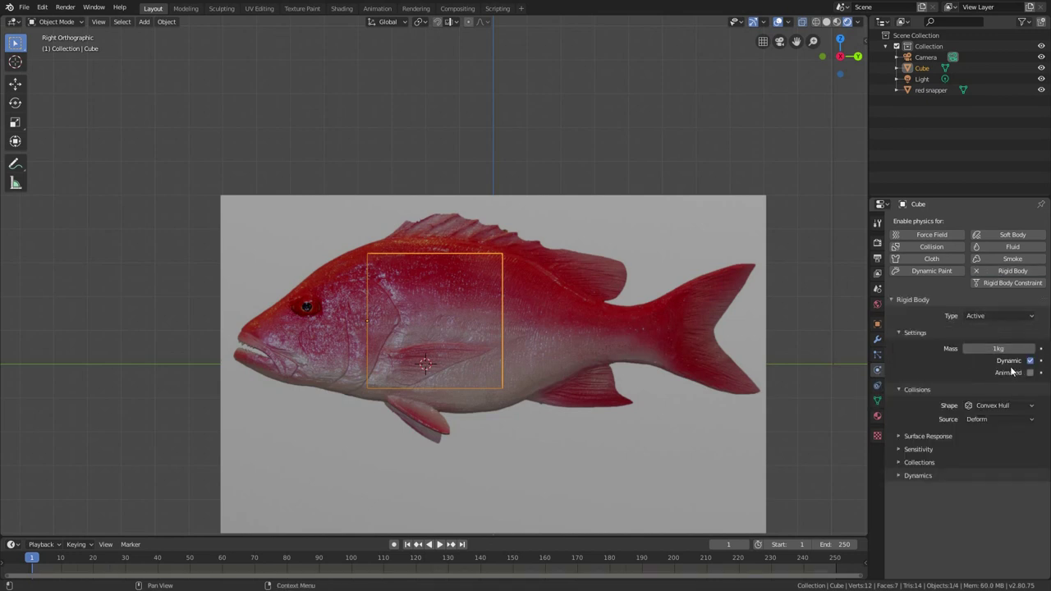
click(996, 405)
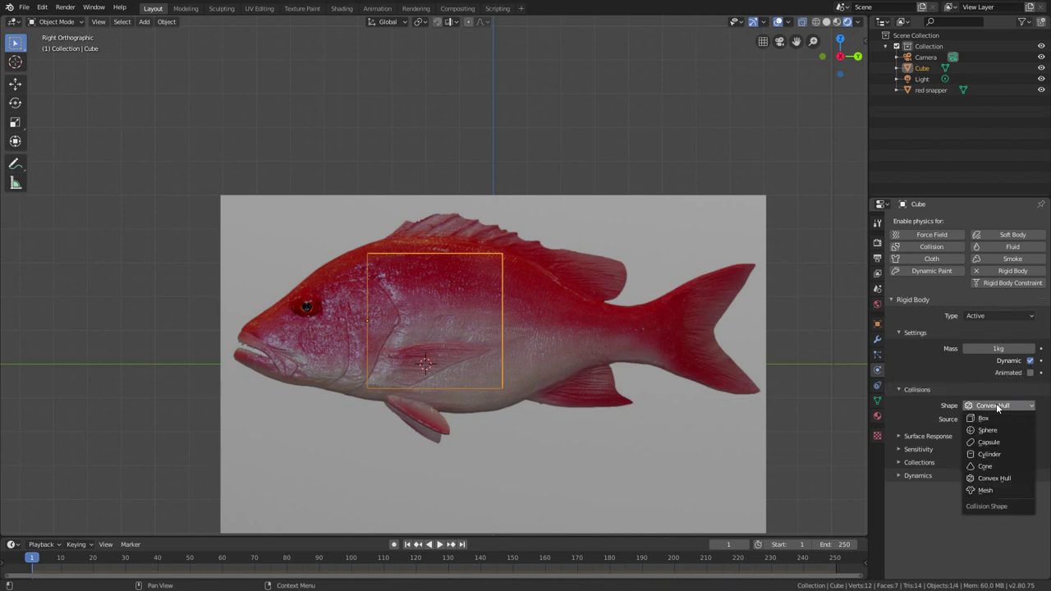
click(989, 490)
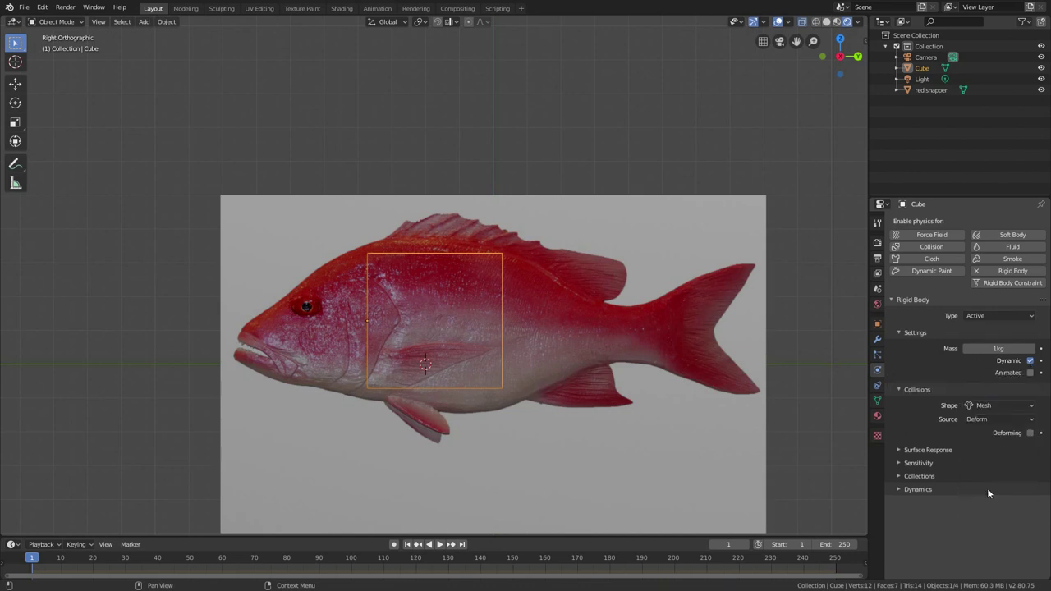
click(940, 449)
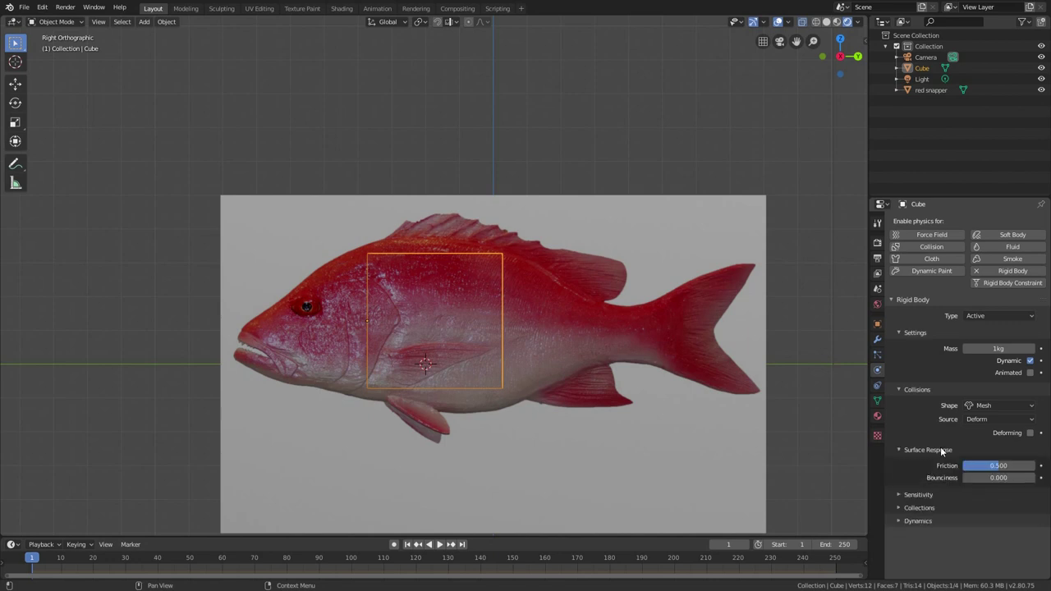
click(1001, 466)
text(0.25)
key(Return)
click(922, 495)
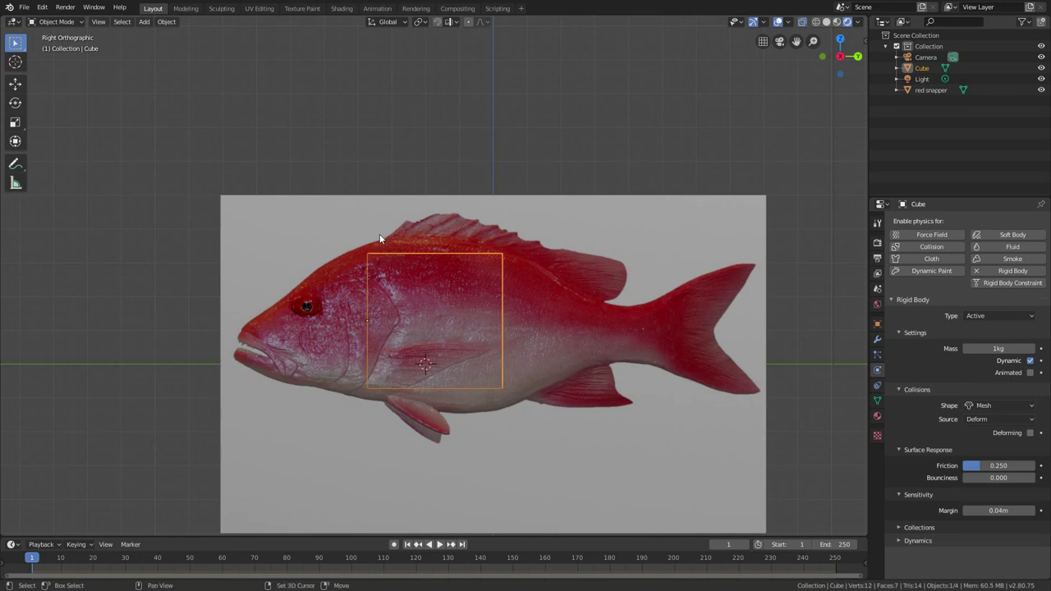
- Duplicate the cube and shift the copy -2 along Y over the head
key(shift+d)
text(y-2)
key(Return)
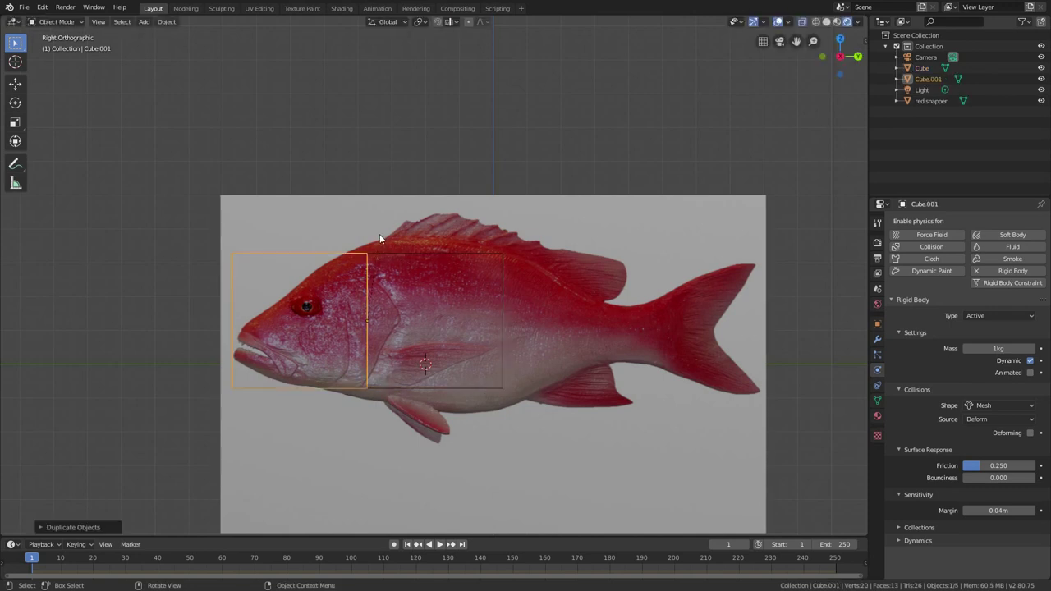
- Rename the duplicate 'head bone' and the original cube 'back top'
click(419, 22)
key(F2)
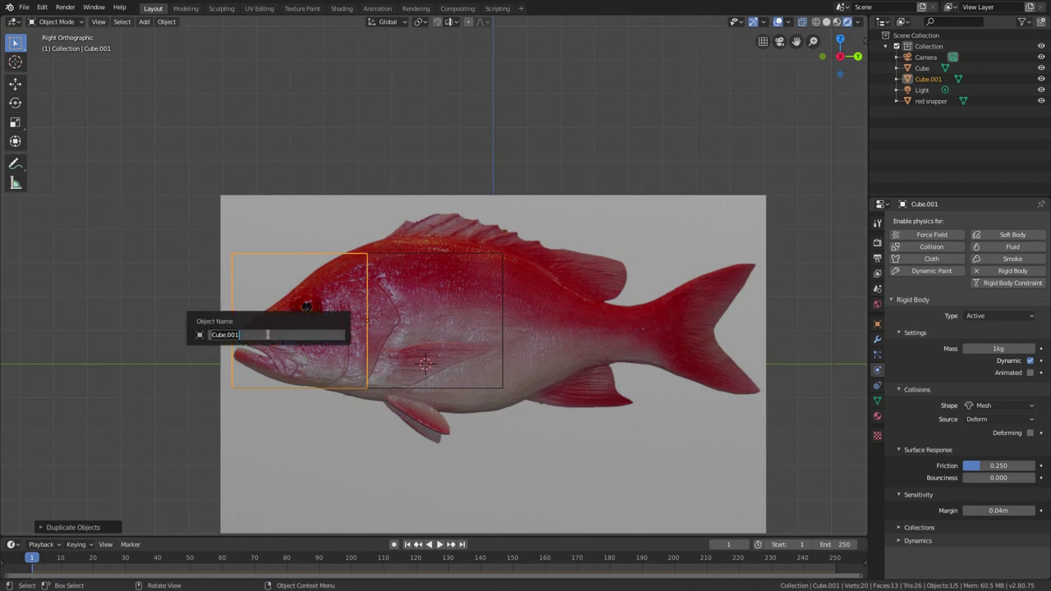
text(head bone)
key(Return)
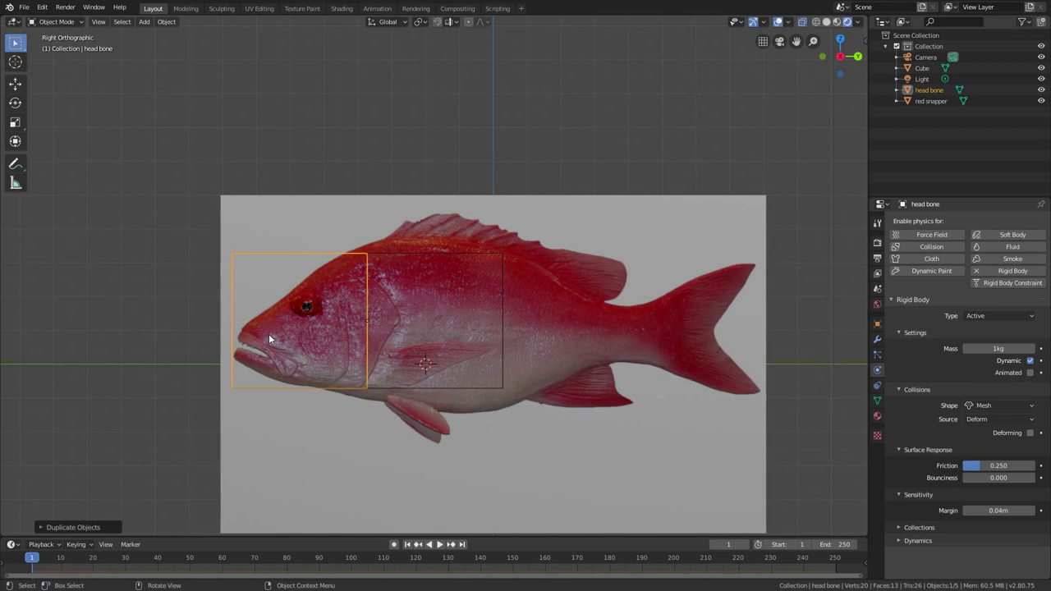
click(405, 256)
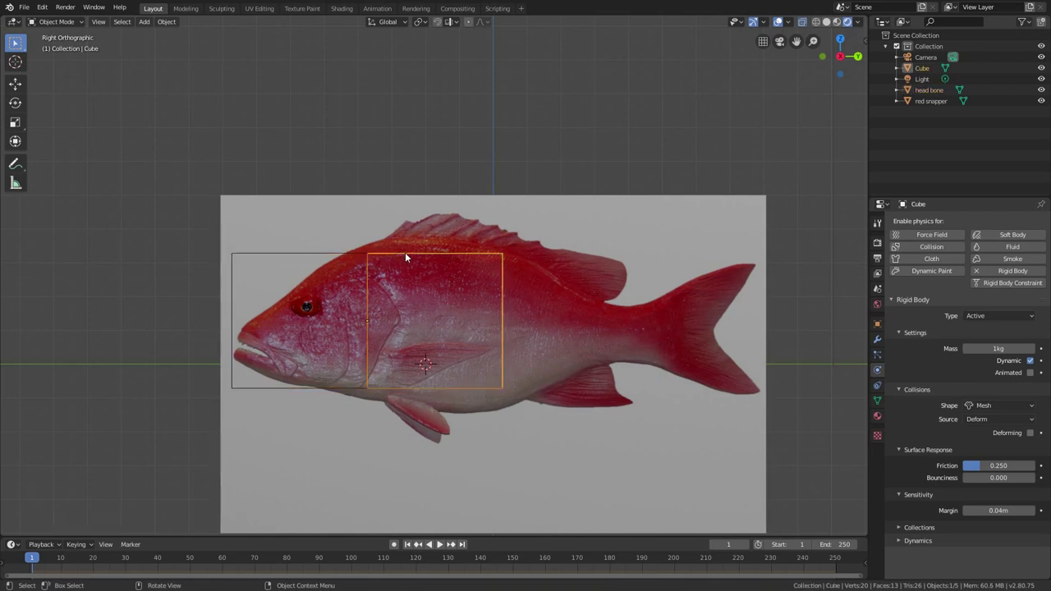
key(F2)
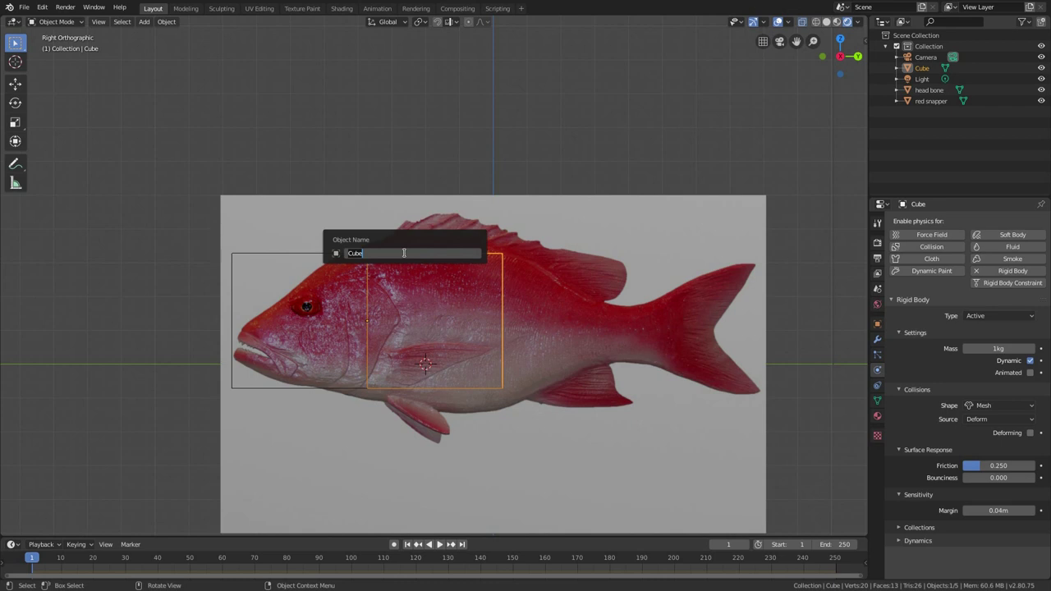
text(top back)
key(BackSpace)
key(BackSpace)
key(BackSpace)
key(BackSpace)
key(BackSpace)
key(BackSpace)
key(BackSpace)
key(BackSpace)
text(back top)
key(Return)
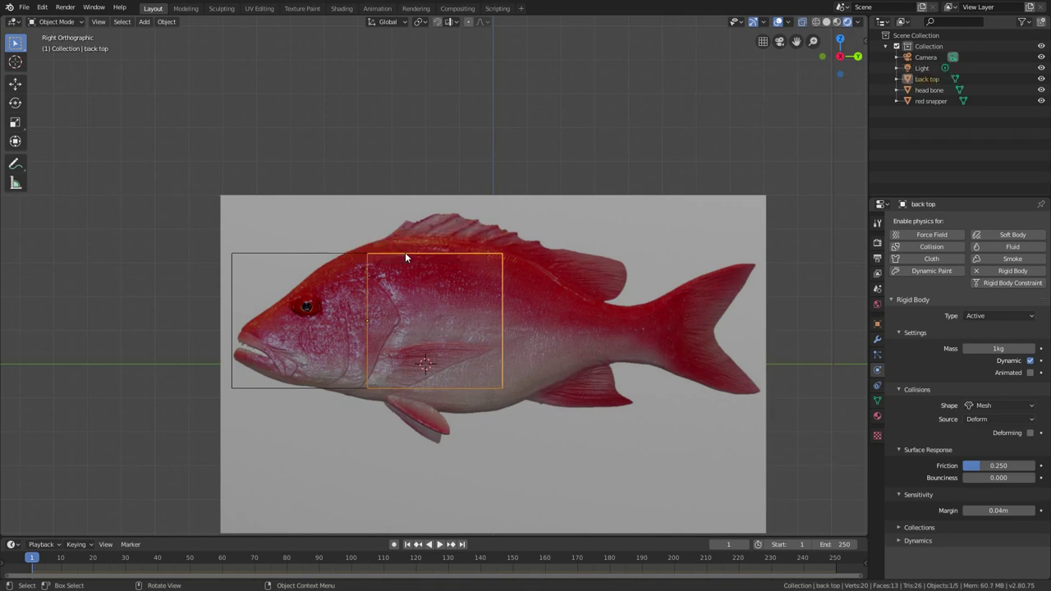
- Copy back top along Y just behind it and name it 'back low'
key(shift+d)
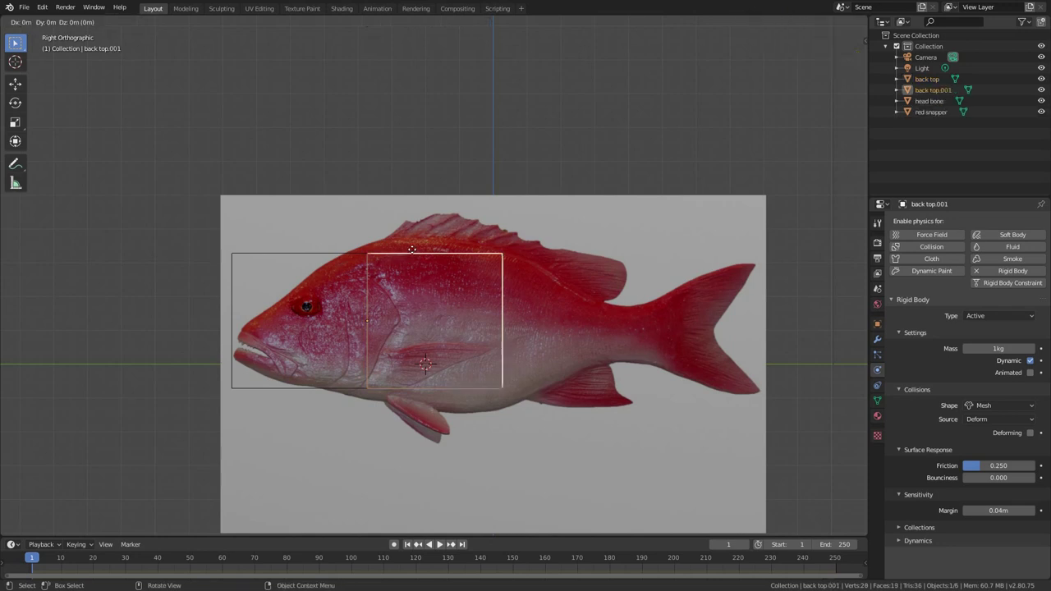
key(y)
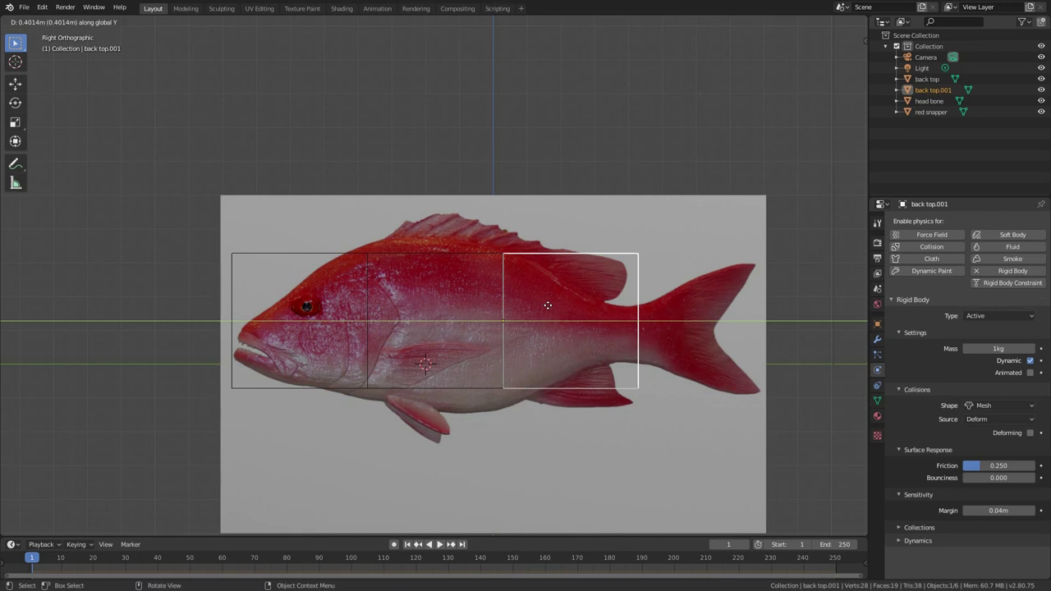
click(548, 305)
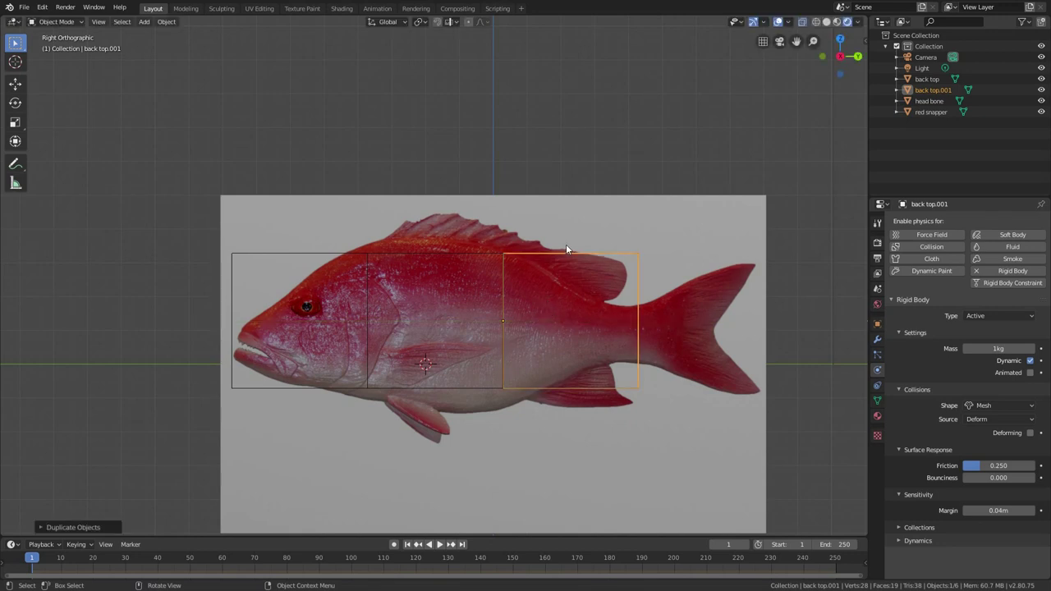
key(F2)
text(bac)
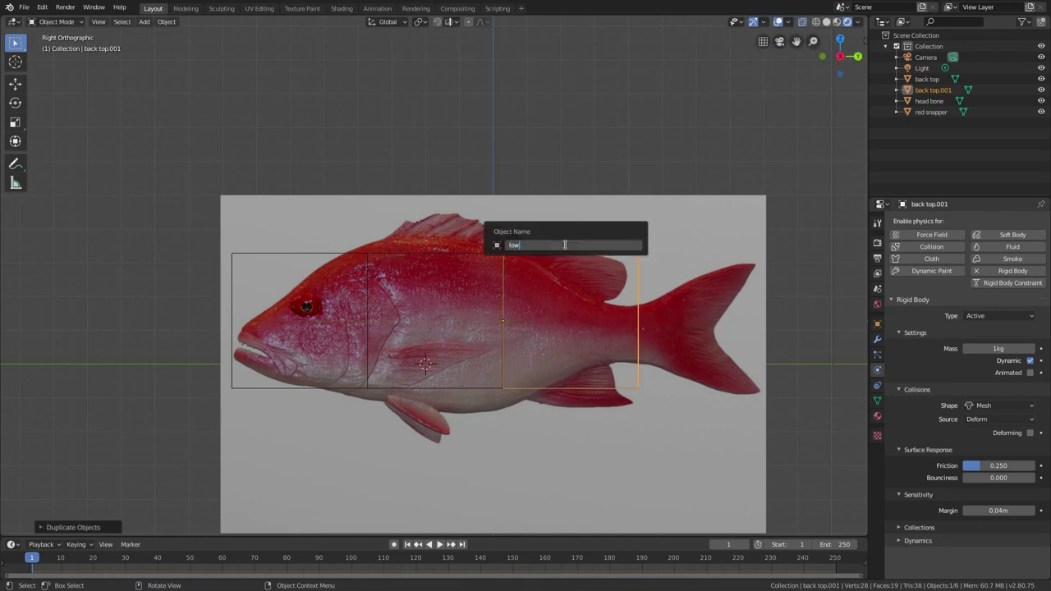
text(k low)
key(Return)
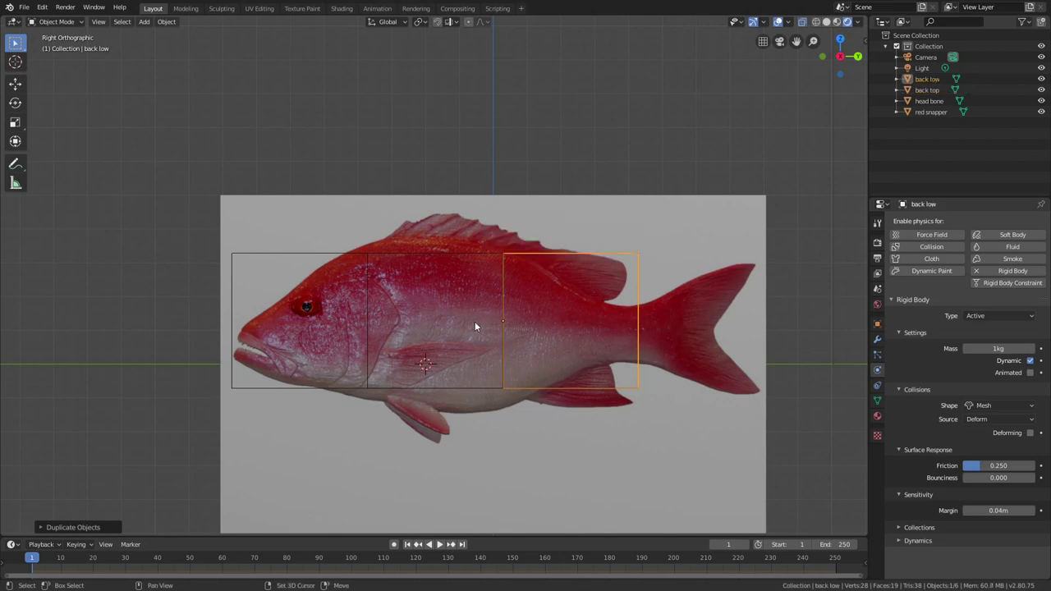
- Copy back low along Y over the tail and name it 'tail bone'
key(shift+d)
key(y)
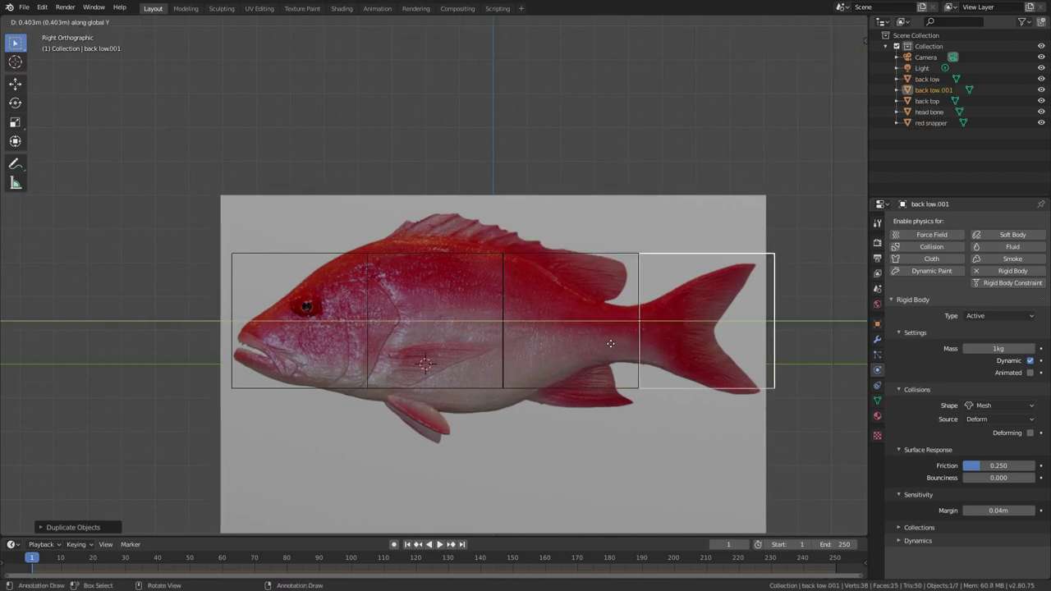
click(610, 343)
key(F2)
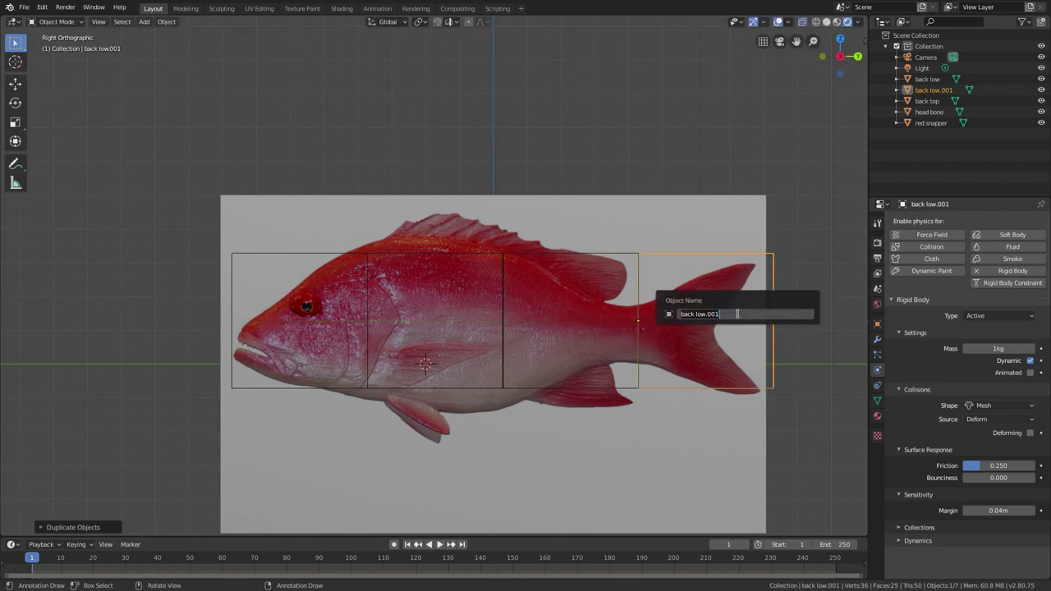
text(tail bone)
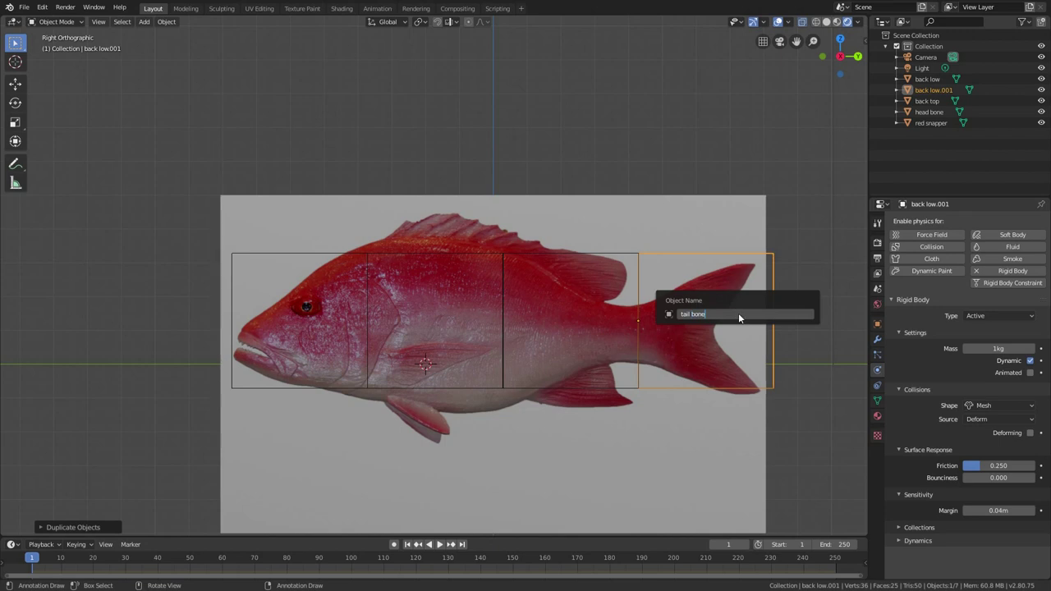
key(Return)
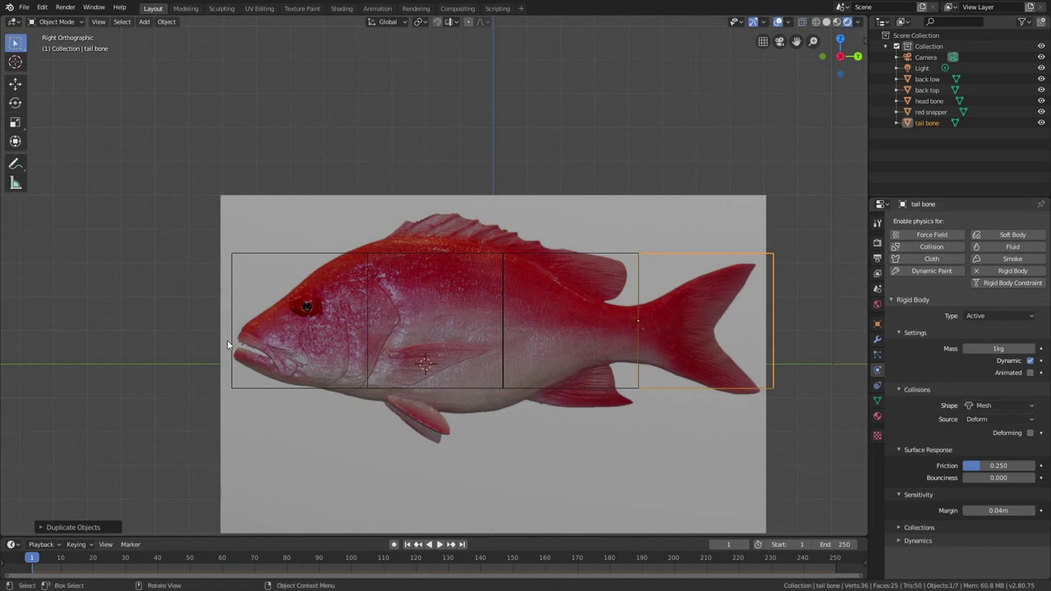
- Select the head bone box, frame the fish head, and enter Edit Mode
click(274, 254)
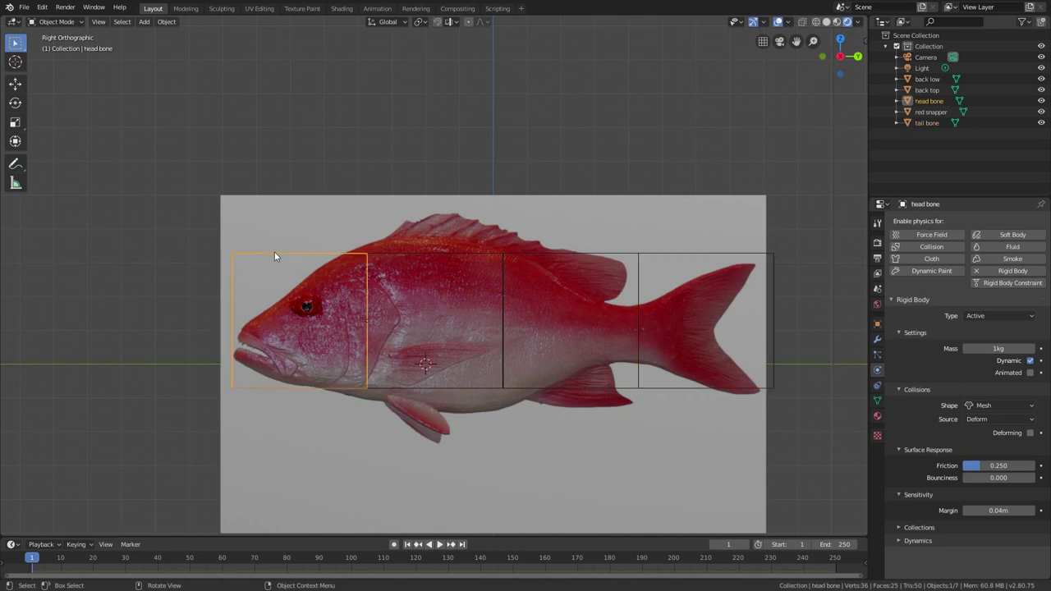
scroll(444, 304, up, 3)
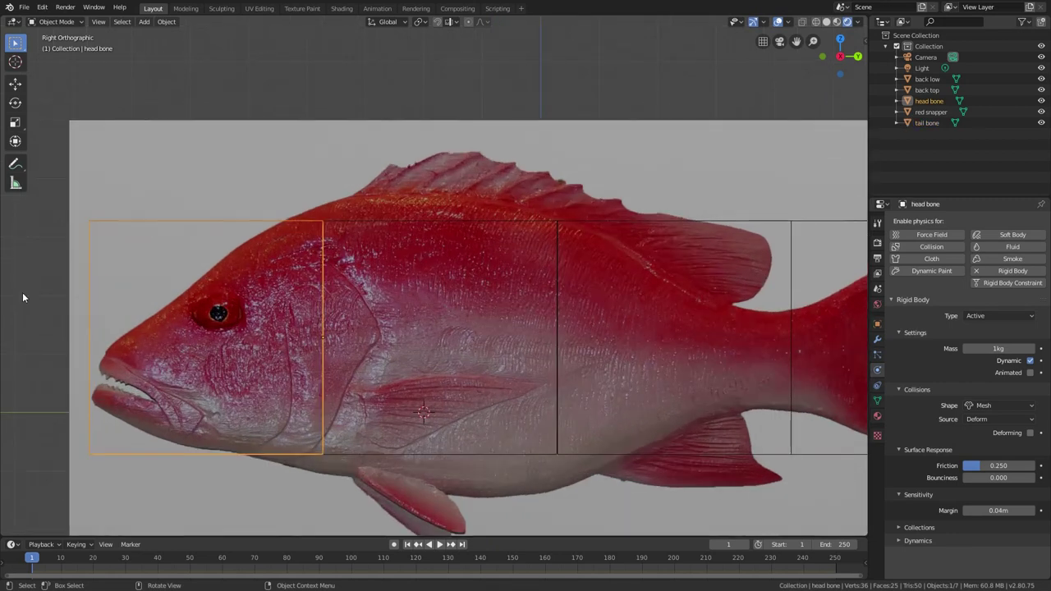
shift+middle_drag(131, 373, 177, 338)
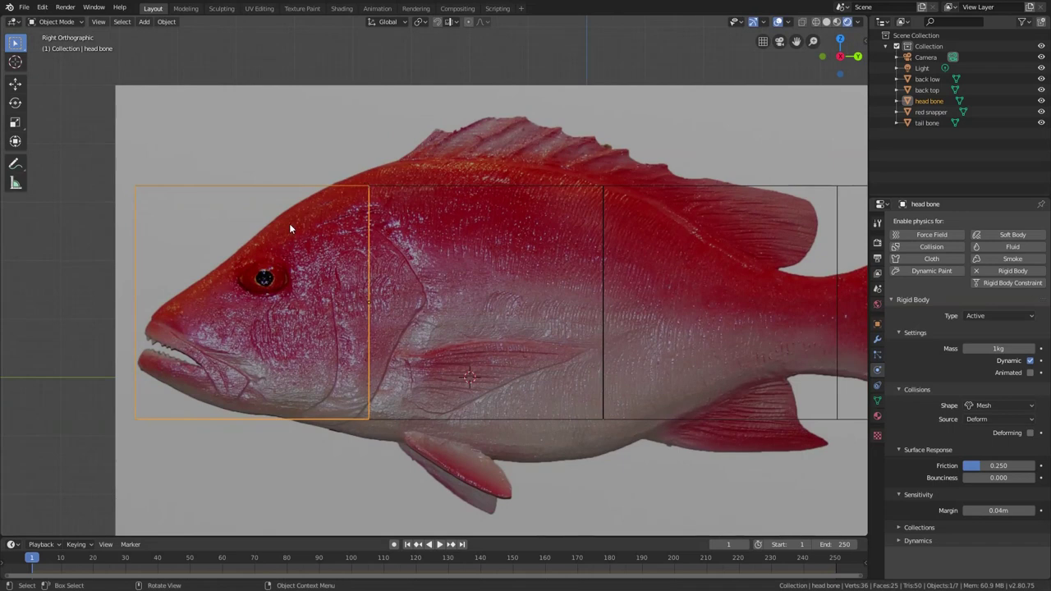
scroll(266, 410, down, 2)
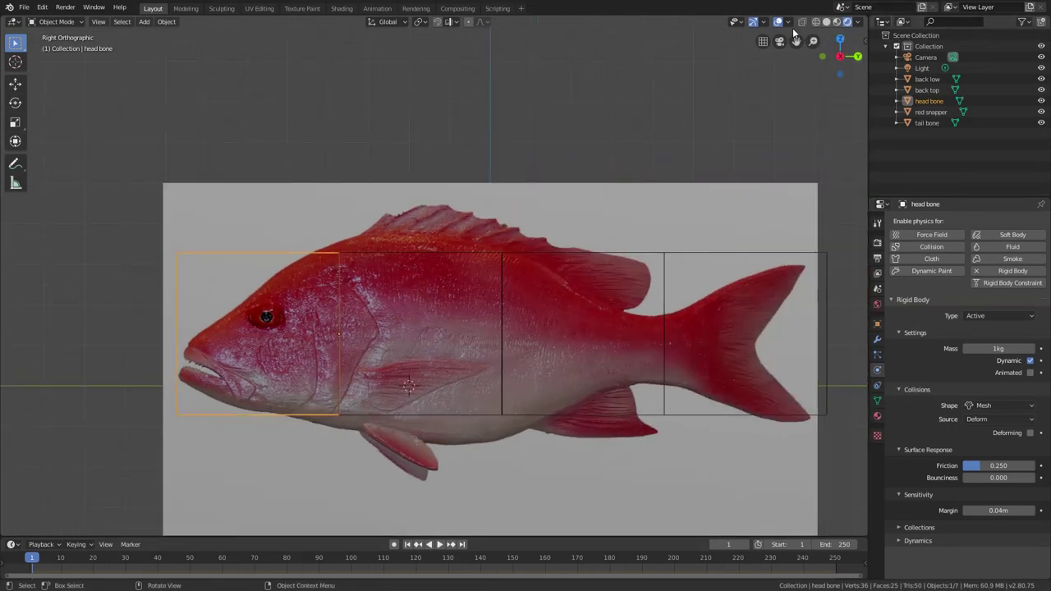
key(Tab)
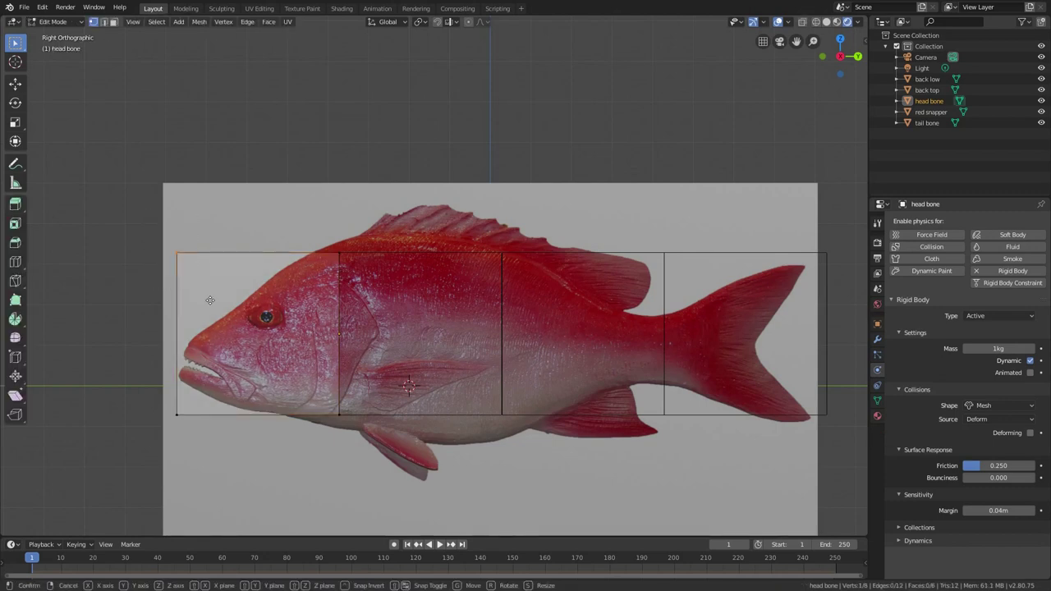
key(g)
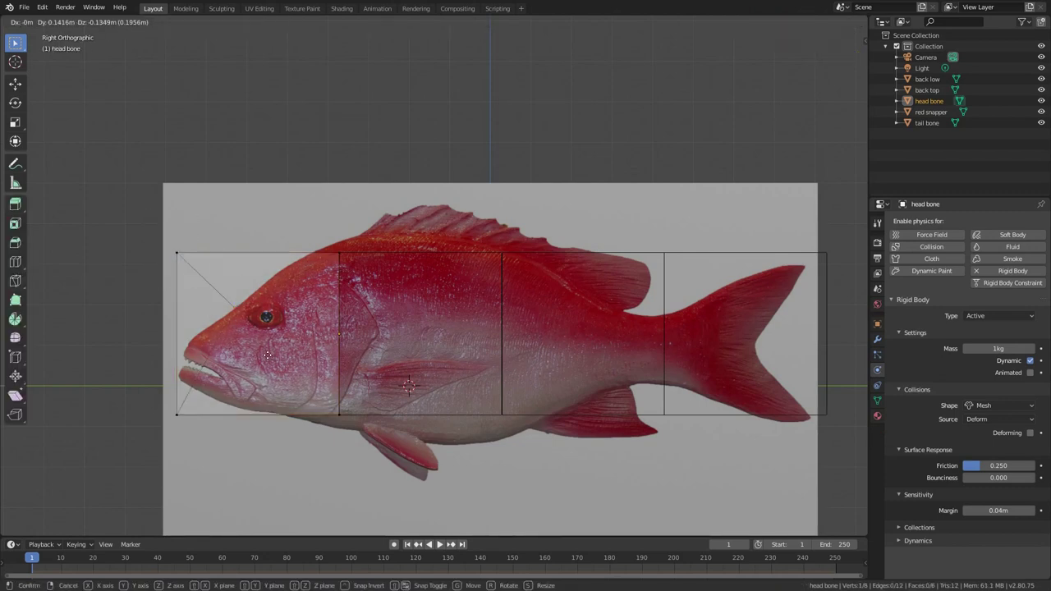
key(Escape)
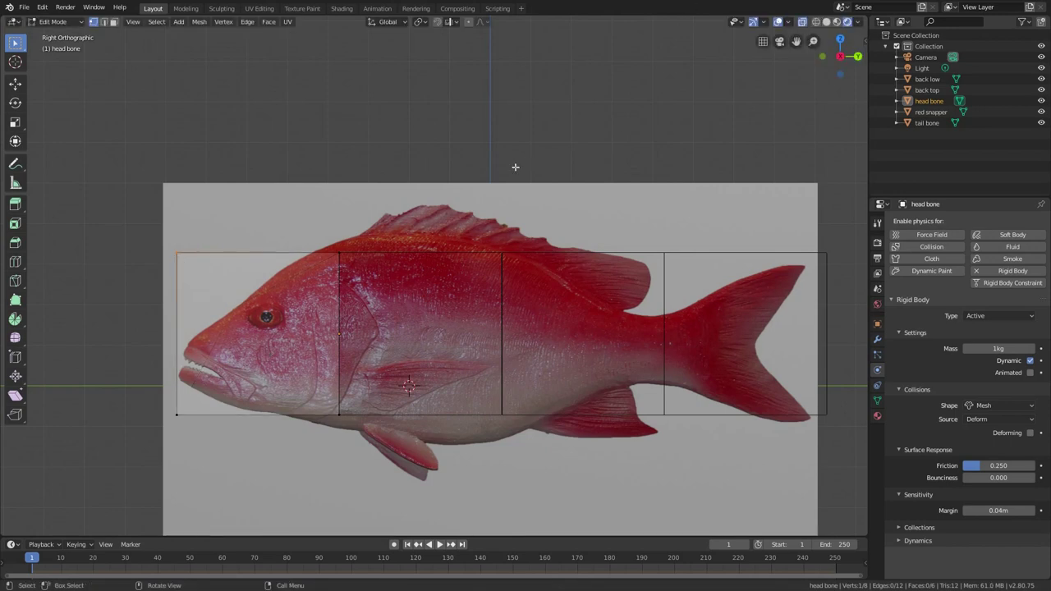
- Move the head bone's top front corner down along the head's slope
shift+drag(135, 217, 251, 310)
key(g)
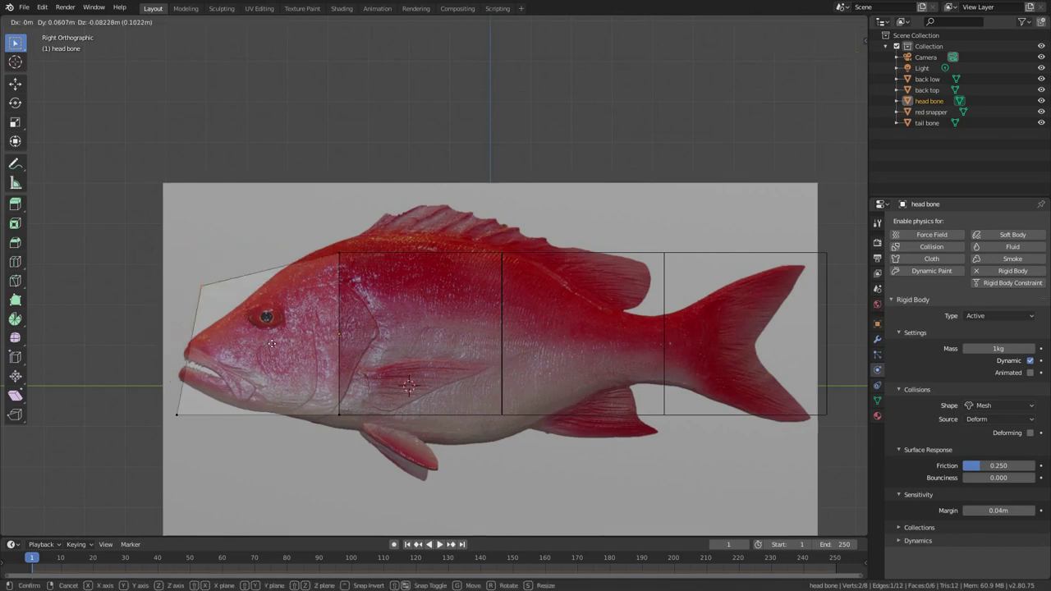
right_click(266, 358)
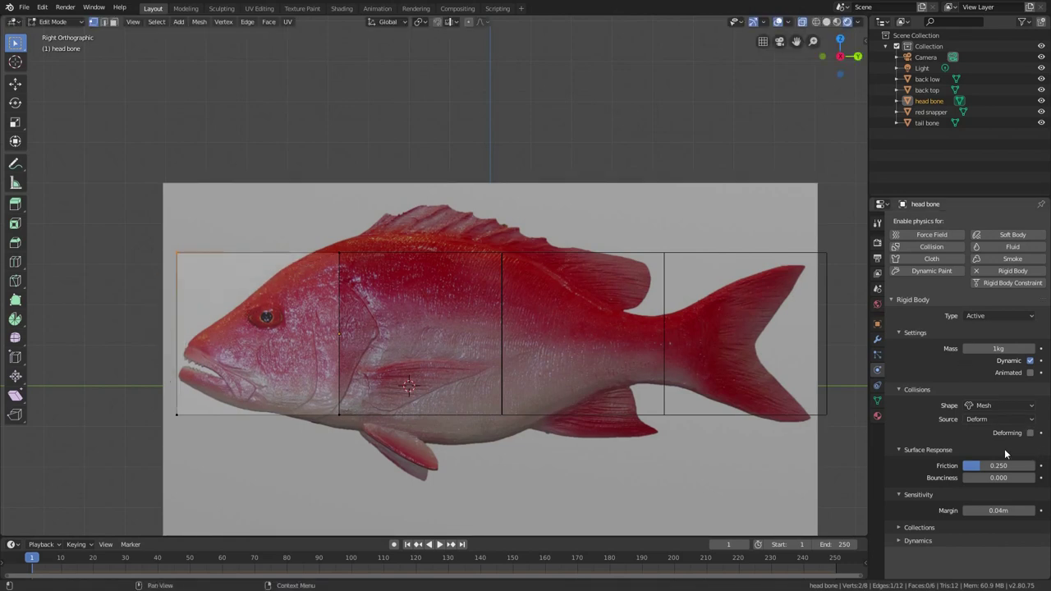
click(877, 323)
key(g)
click(127, 363)
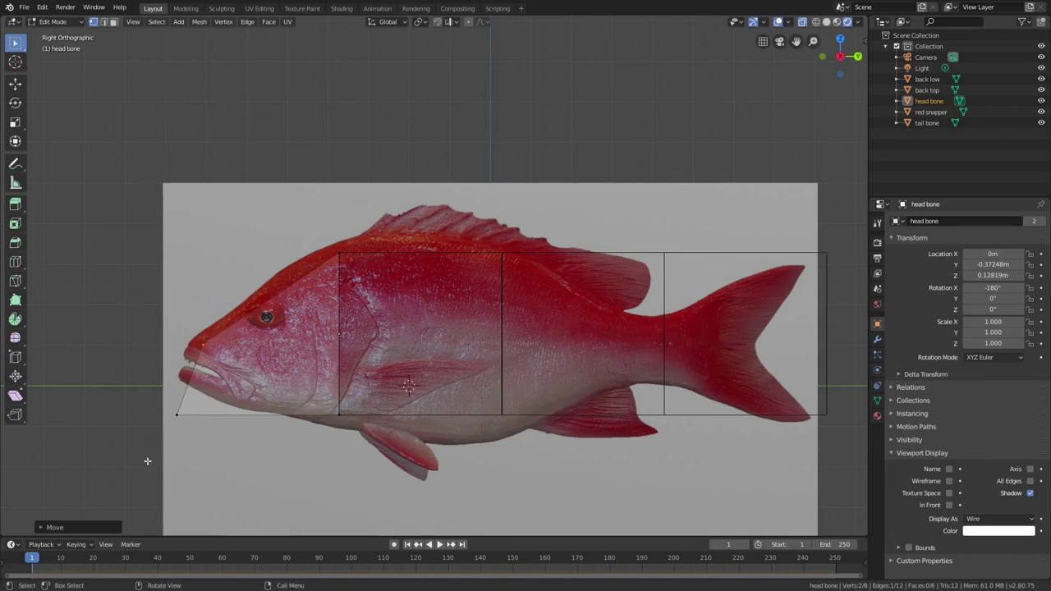
- Move the lower front corner onto the fish's mouth and return to Object Mode
drag(146, 461, 184, 400)
key(g)
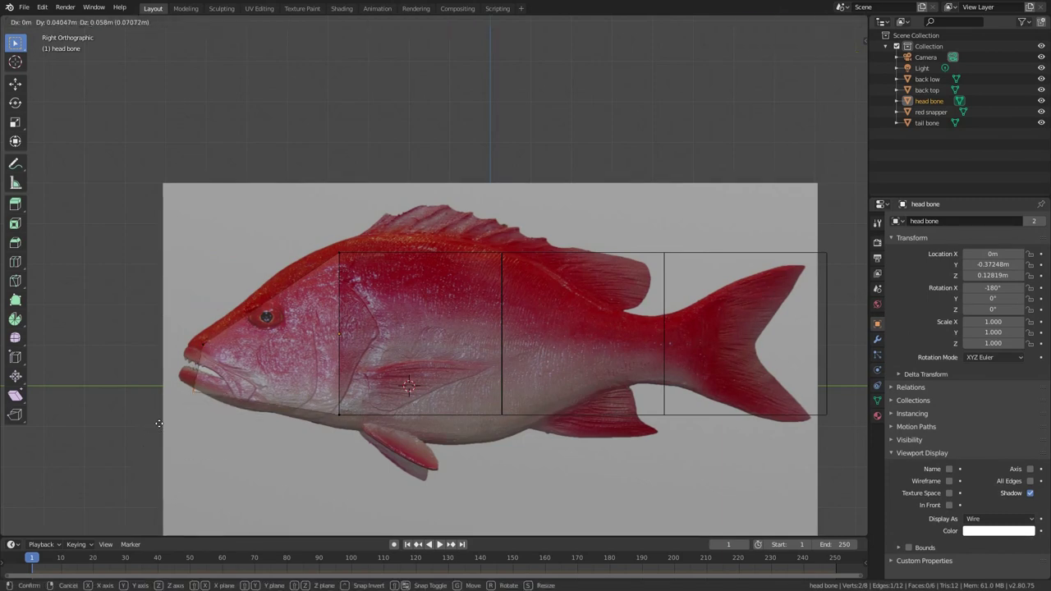
click(157, 411)
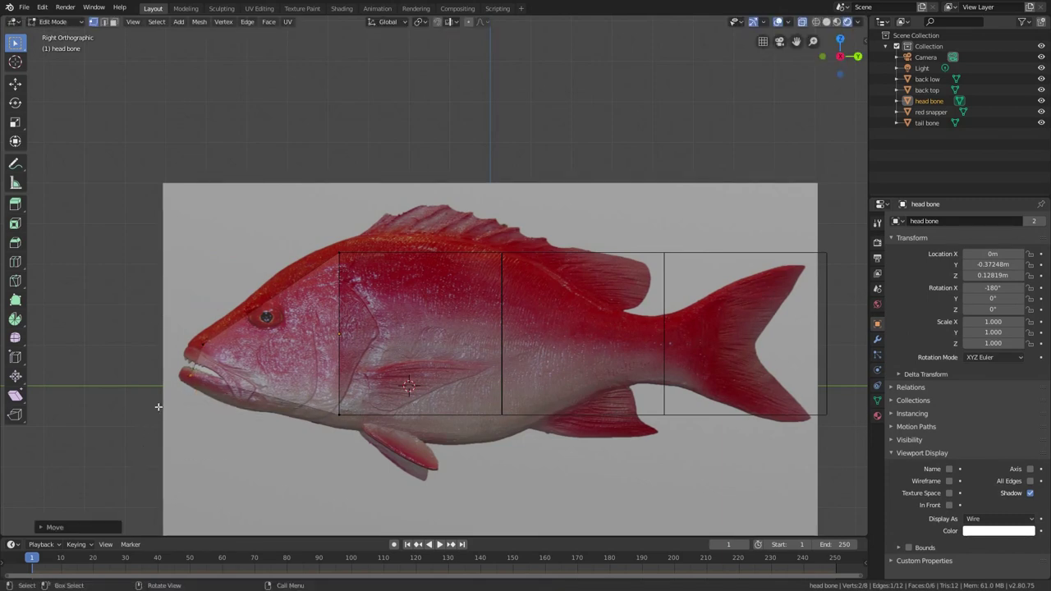
scroll(160, 302, down, 1)
key(Tab)
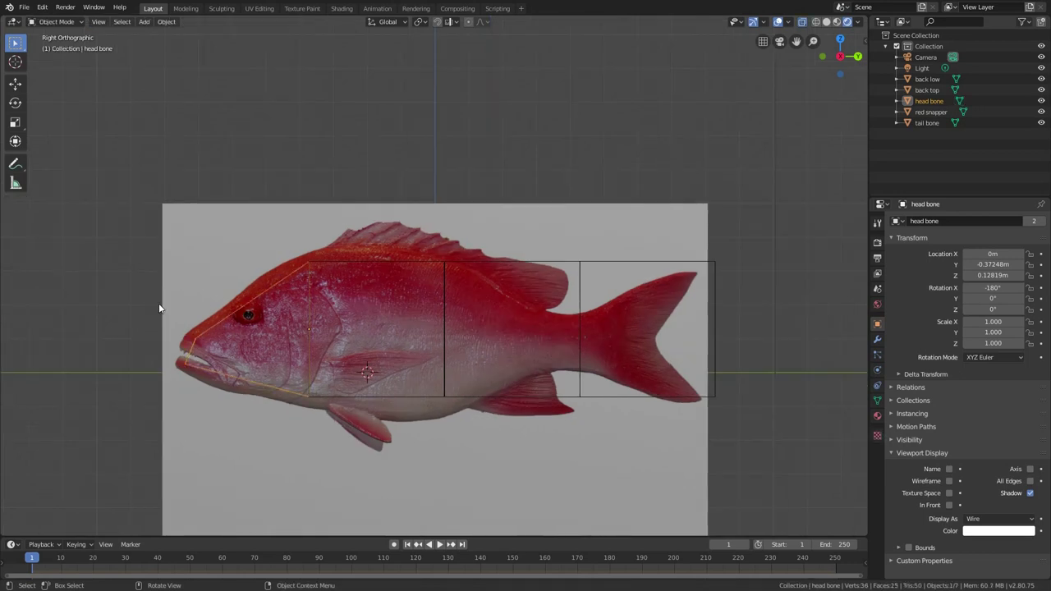
click(530, 264)
- Squash the back low box's rear edge vertically, shift it left and scale it into a taper
key(Tab)
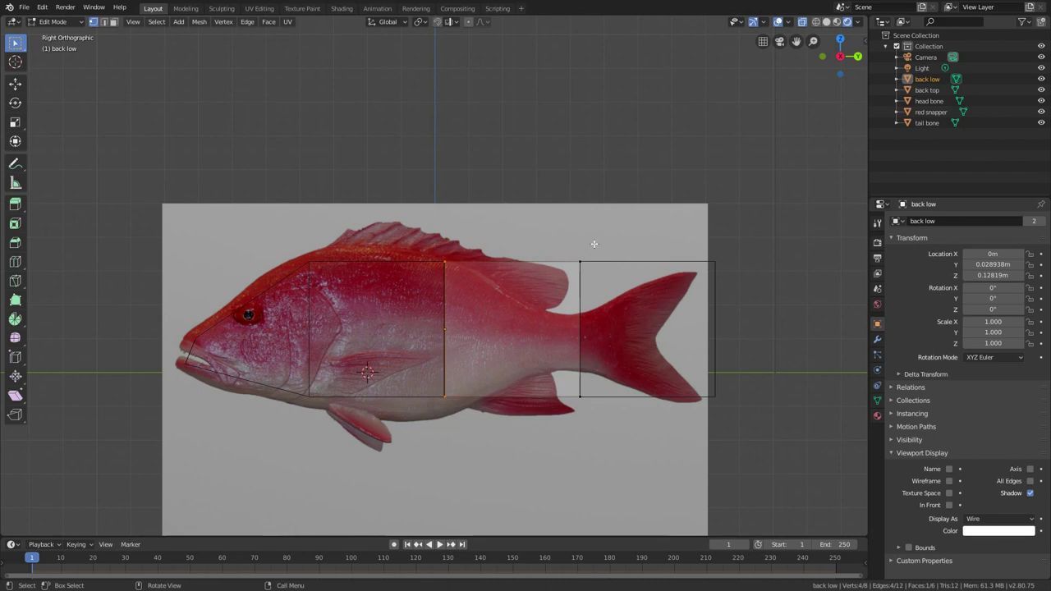
drag(595, 245, 543, 406)
key(s)
key(z)
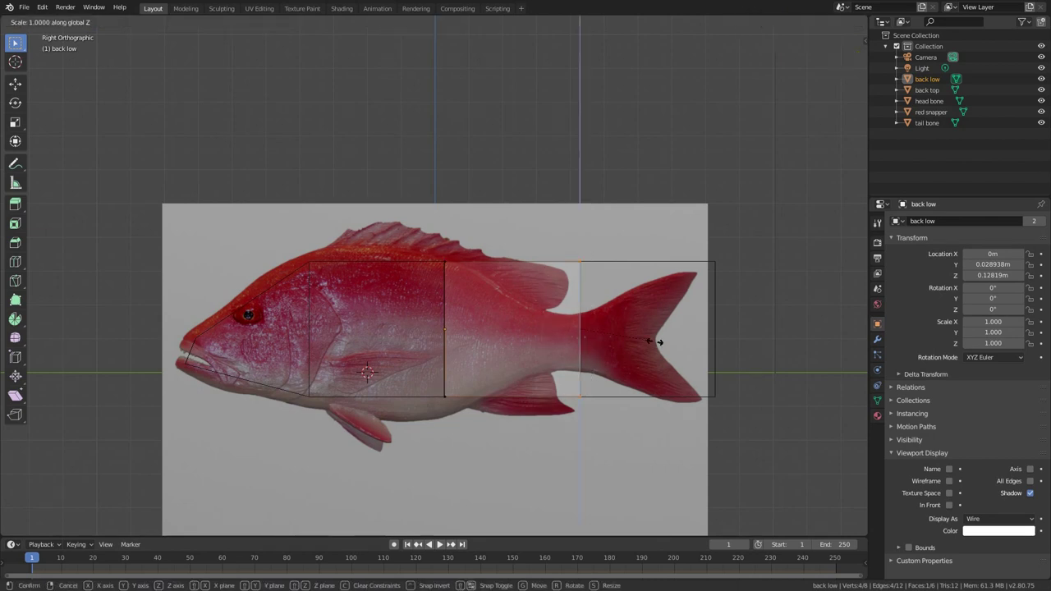
click(591, 347)
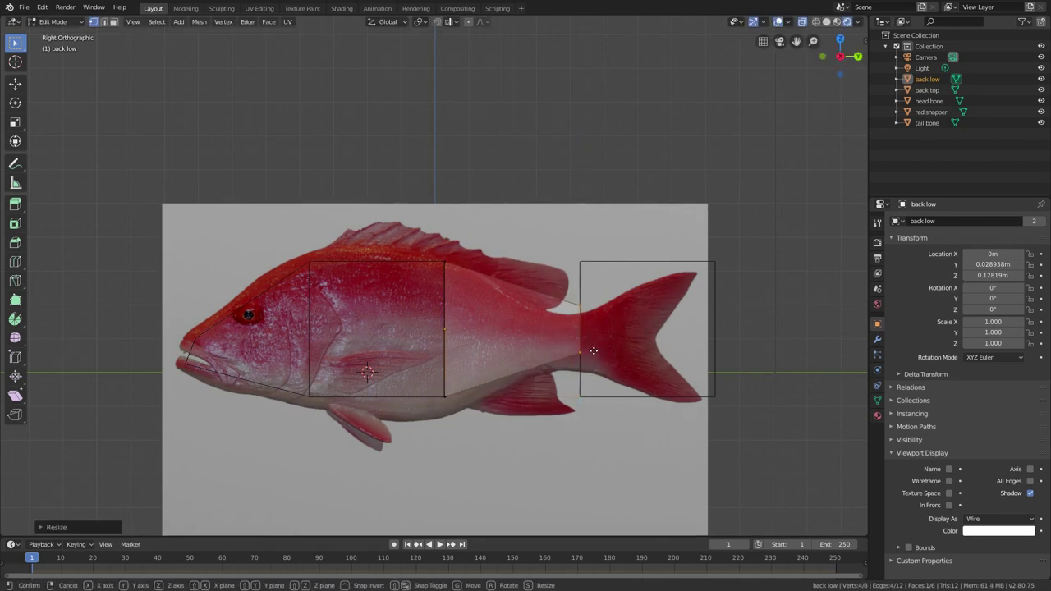
key(g)
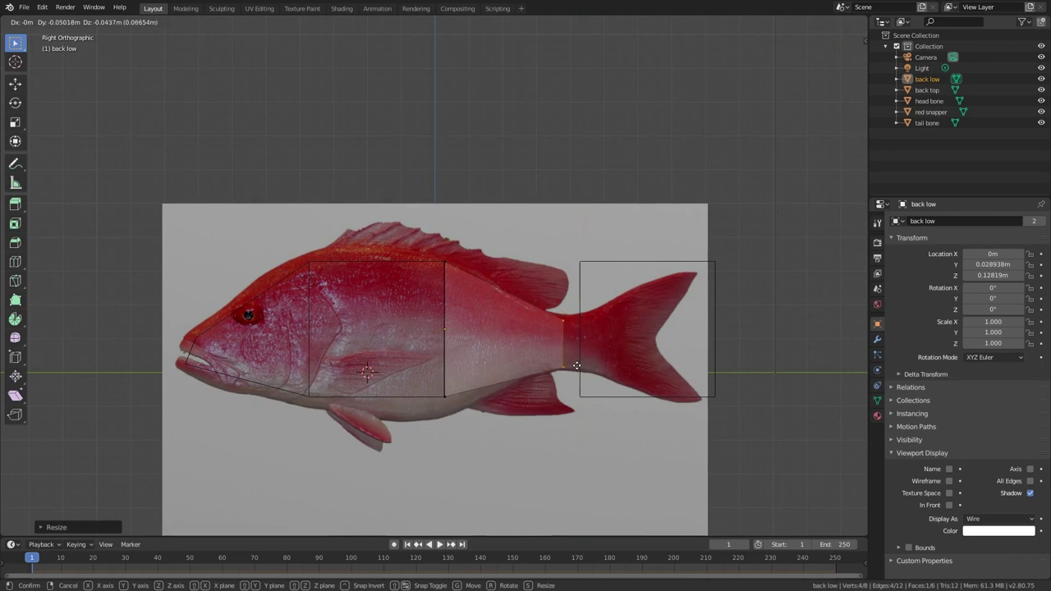
click(575, 364)
key(s)
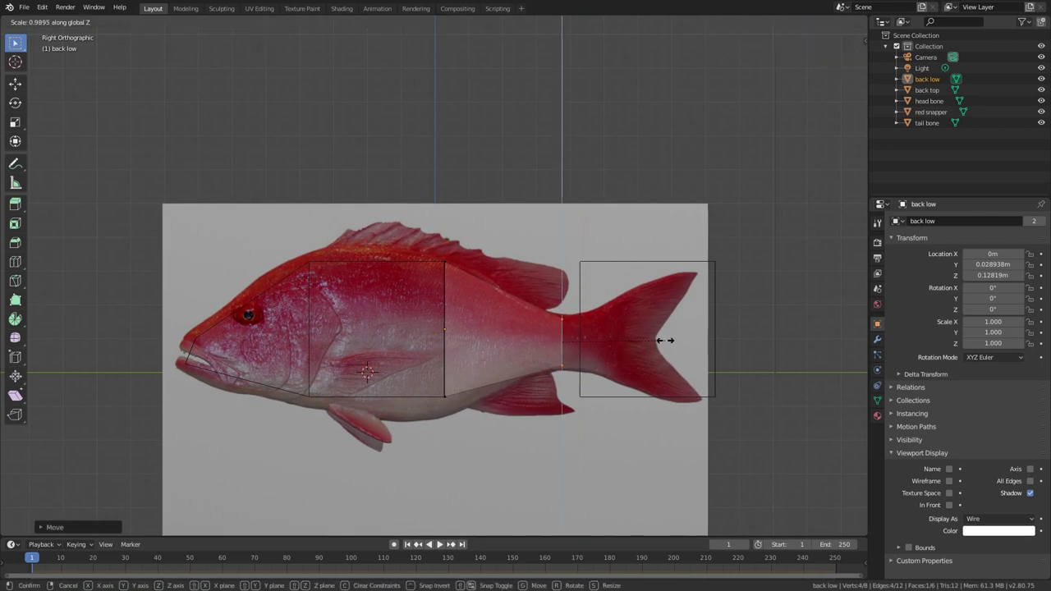
click(672, 320)
key(Tab)
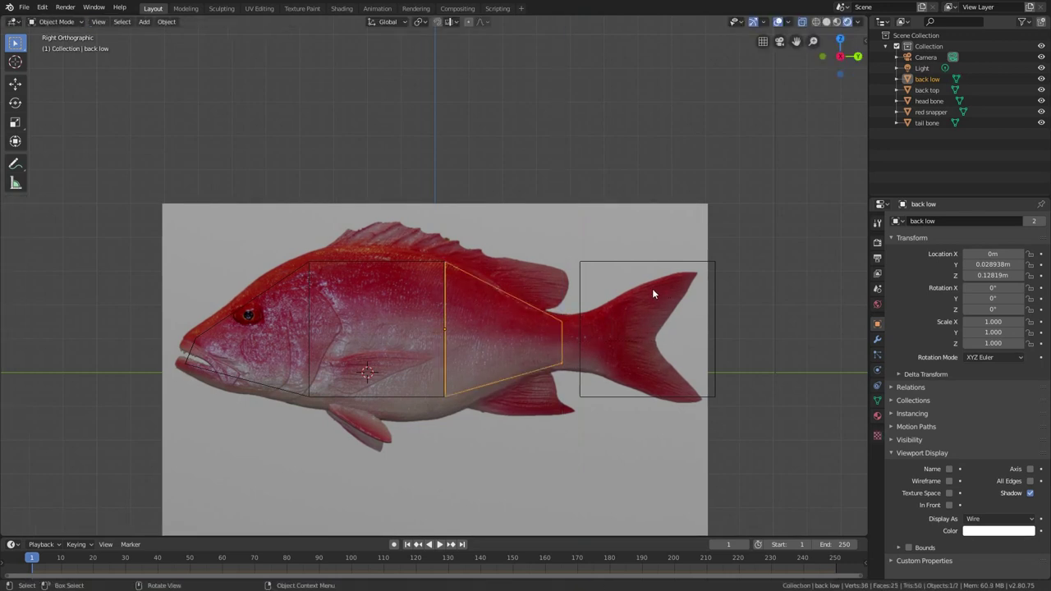
click(626, 261)
- Move the tail bone segment left against the body's rear edge
key(g)
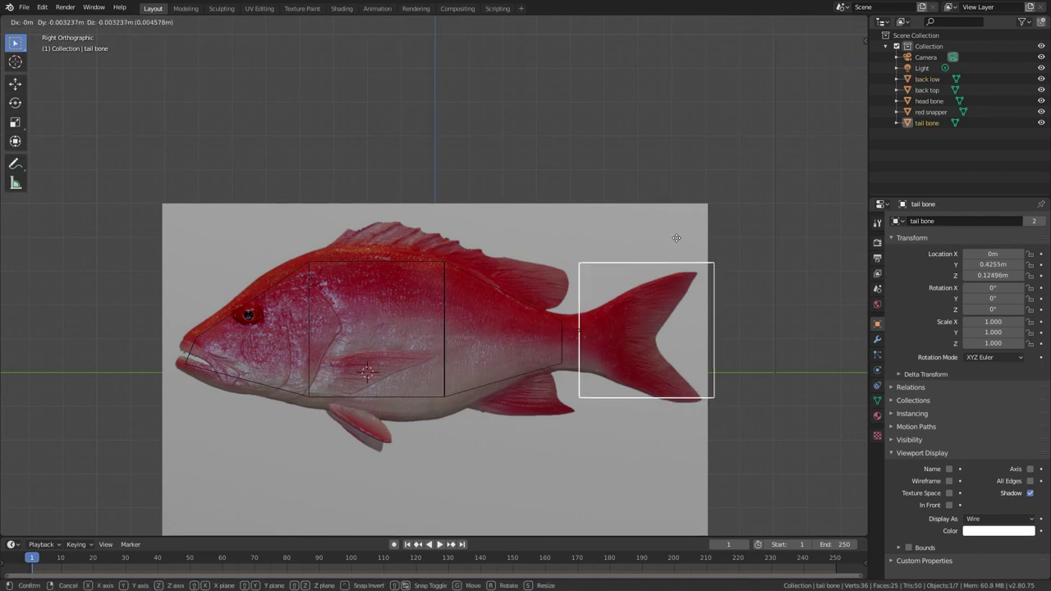
click(660, 246)
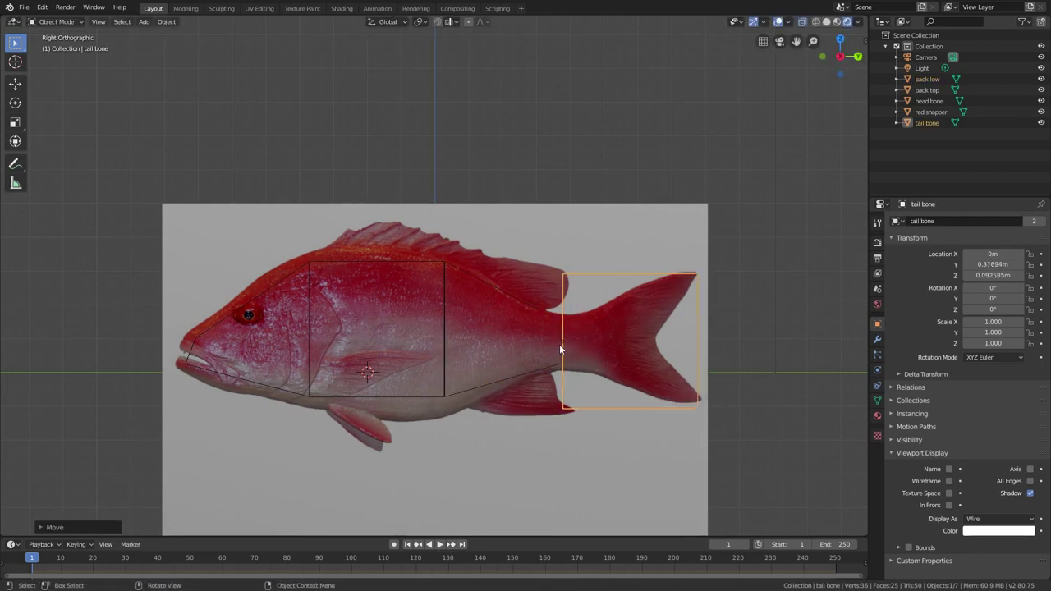
scroll(563, 341, up, 5)
scroll(563, 342, down, 5)
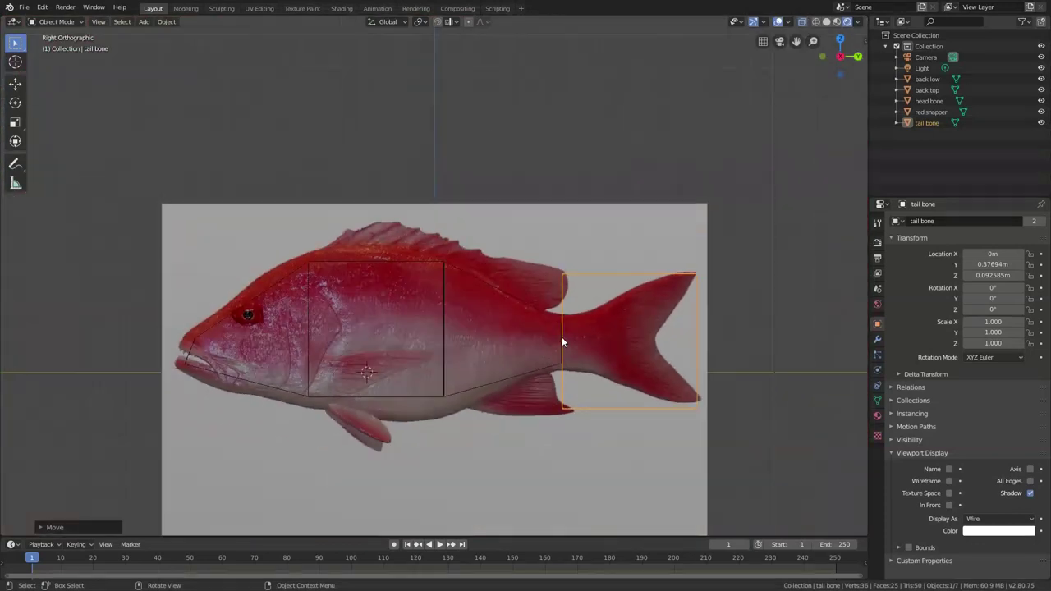
shift+middle_drag(563, 343, 464, 328)
scroll(465, 329, up, 1)
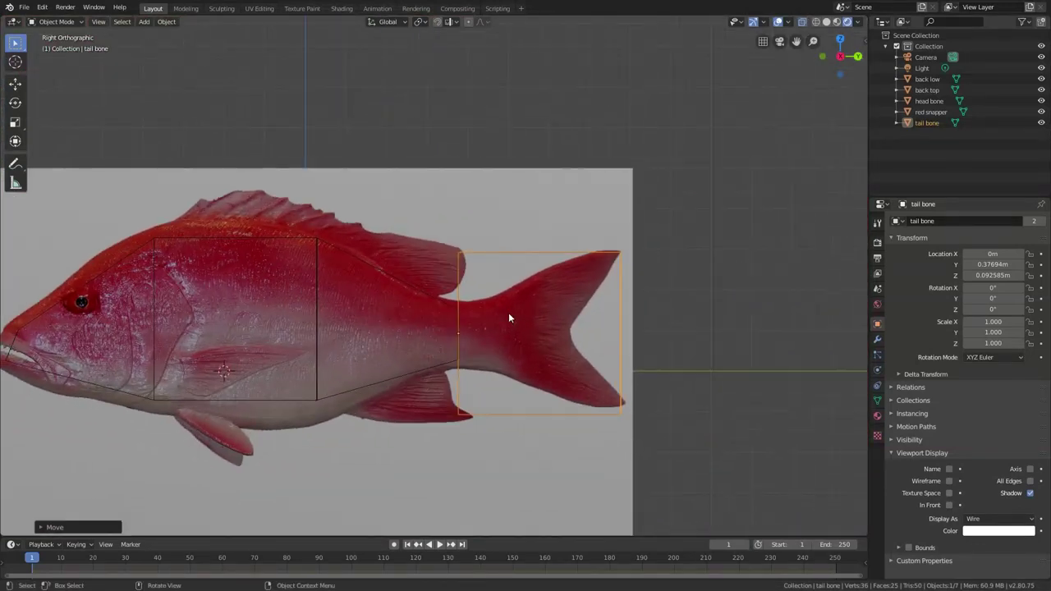
scroll(509, 318, up, 1)
scroll(509, 318, down, 1)
- Pinch the tail bone's front edge vertically to match the tail stalk
key(Tab)
drag(440, 240, 461, 343)
key(s)
key(z)
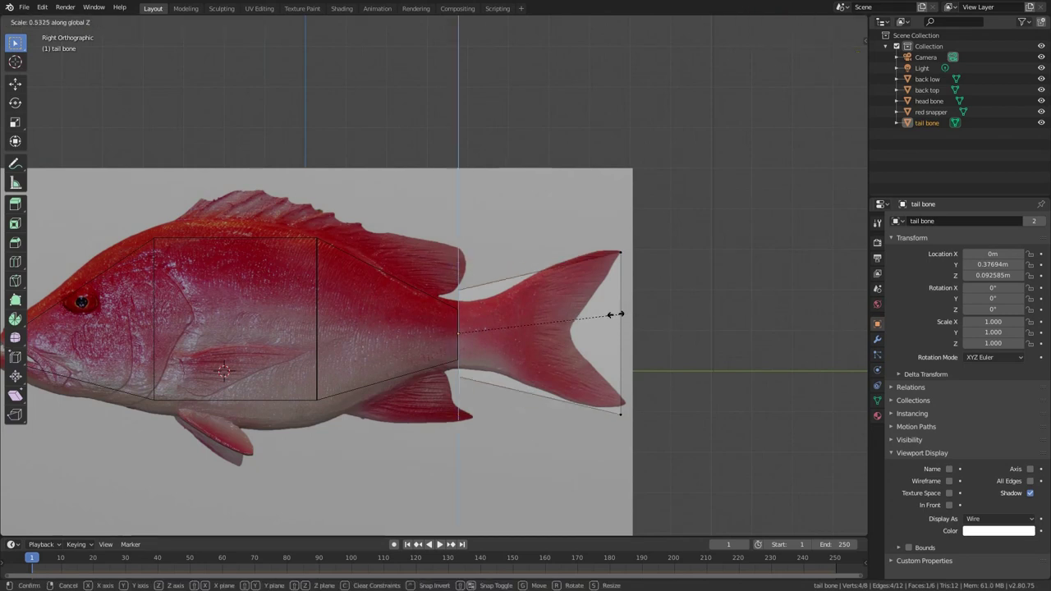
click(535, 306)
- Reposition the tail tip vertices and scale them vertically to the tail fin's height
drag(638, 244, 618, 419)
key(g)
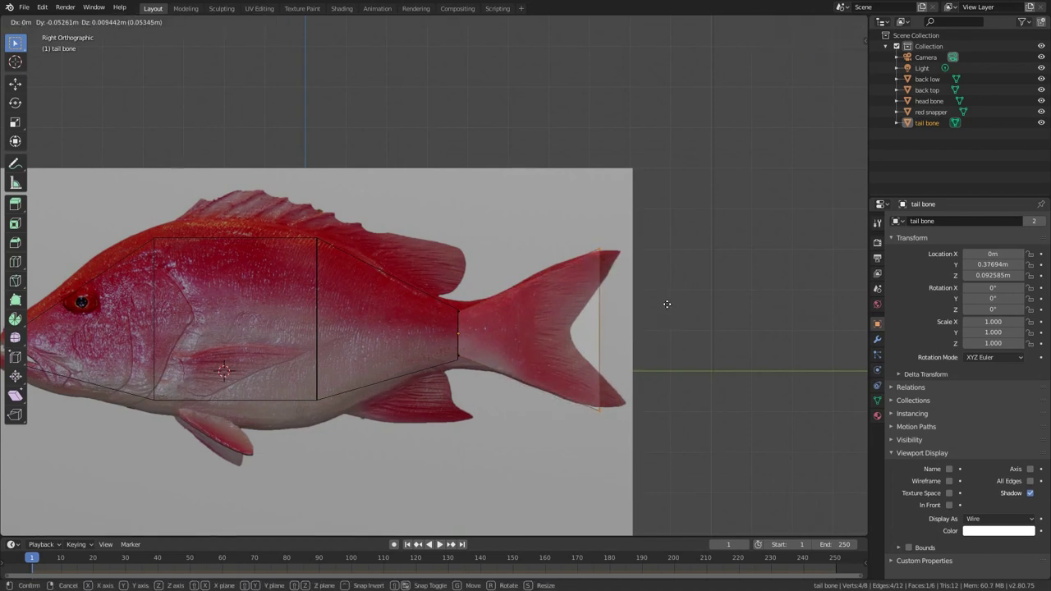
click(667, 304)
key(s)
key(z)
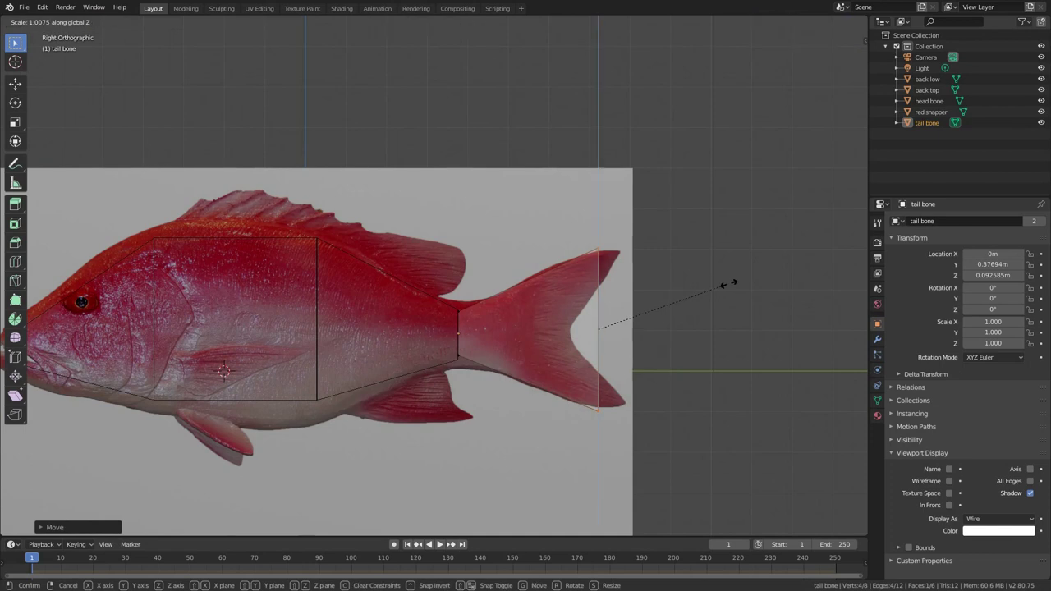
click(692, 293)
scroll(698, 296, down, 2)
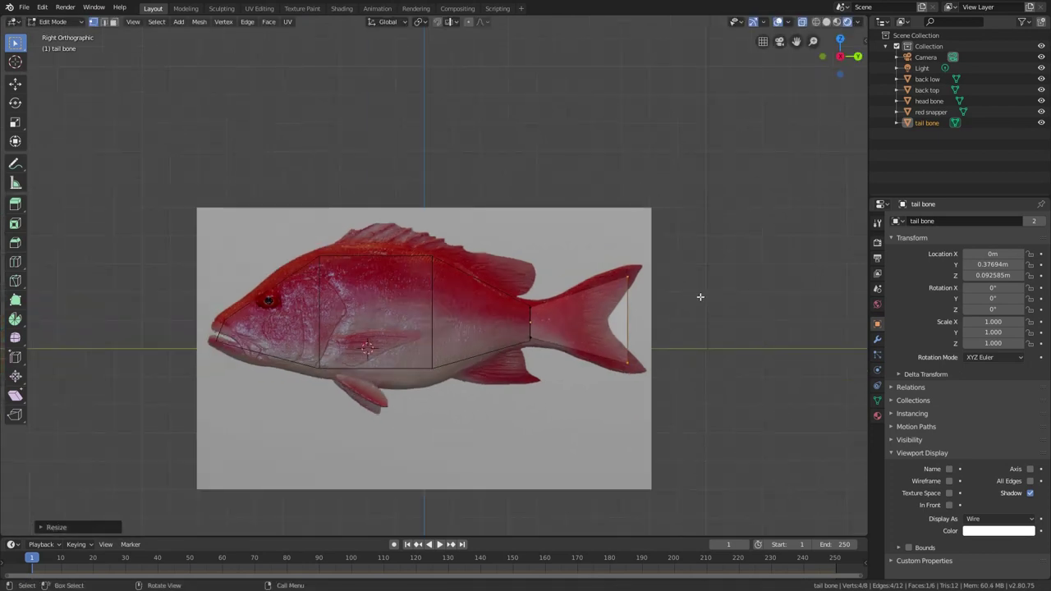
scroll(450, 297, up, 1)
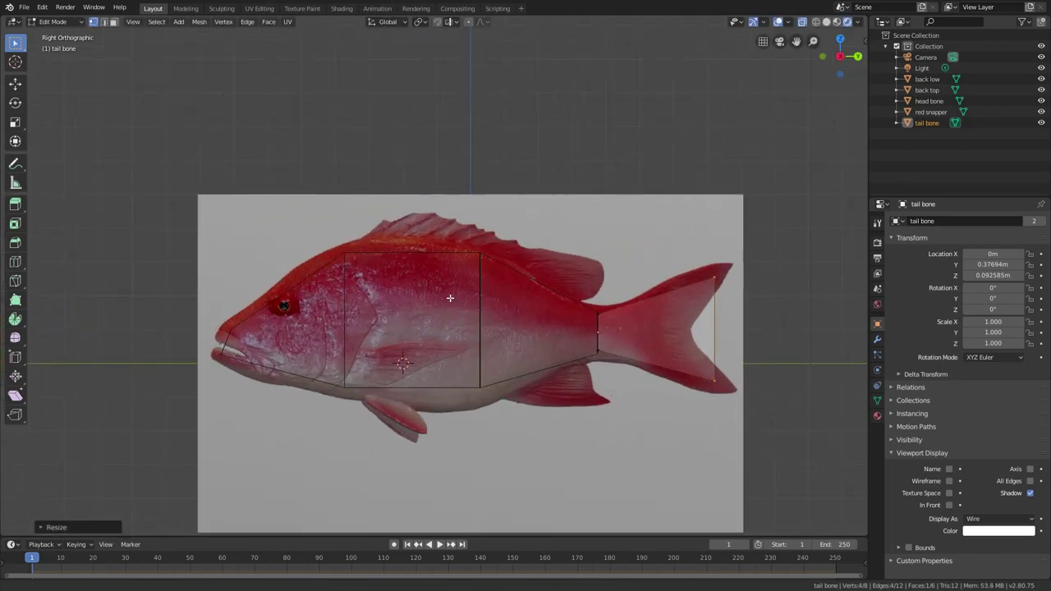
shift+middle_drag(449, 298, 468, 282)
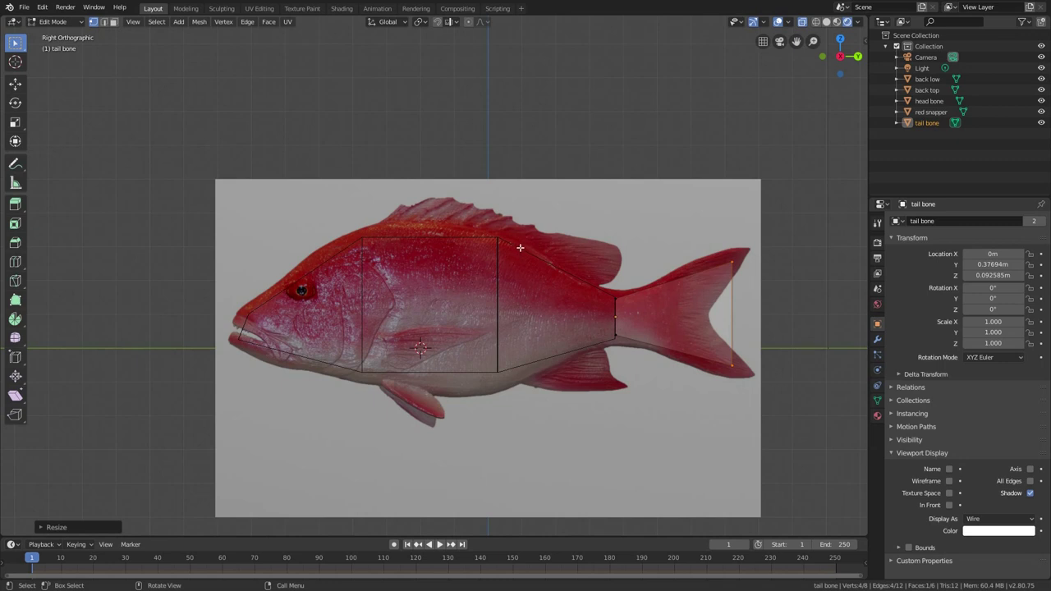
key(Tab)
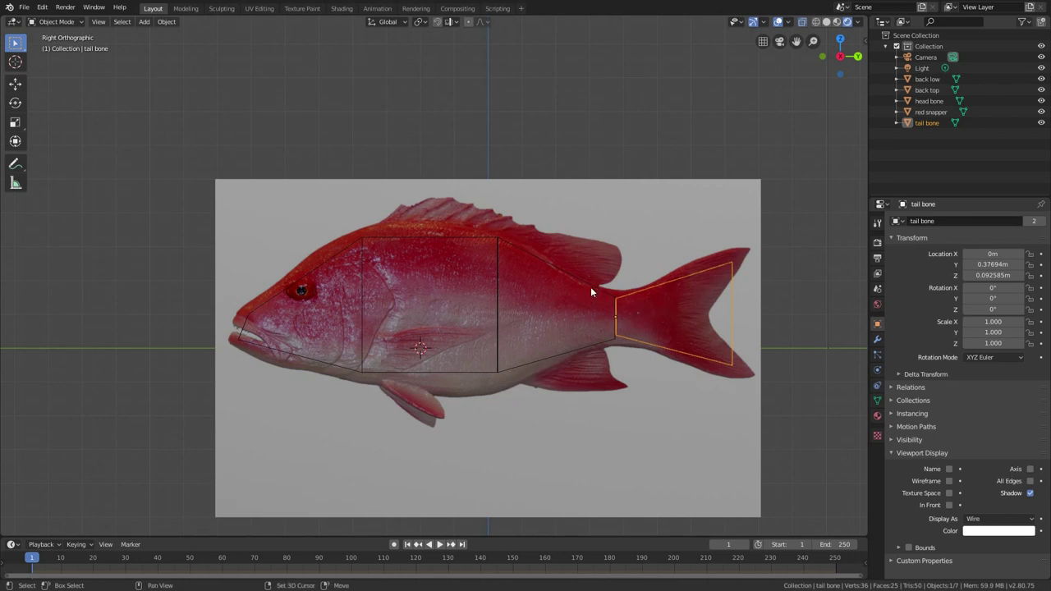
- Edit back low, back top and head bone together, nudging the top middle vertex
shift+click(511, 265)
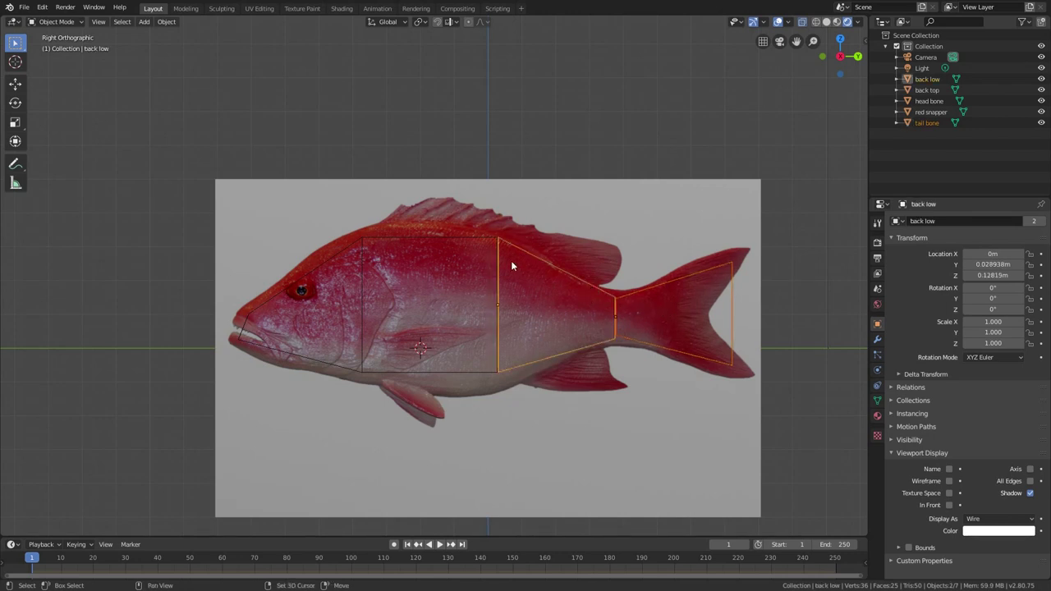
shift+click(486, 237)
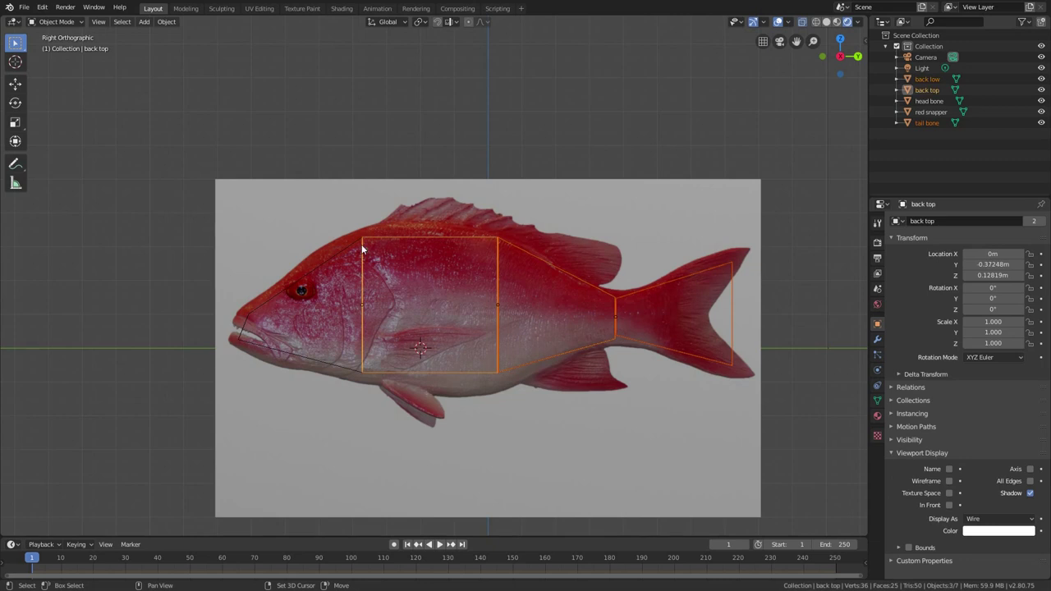
shift+click(343, 250)
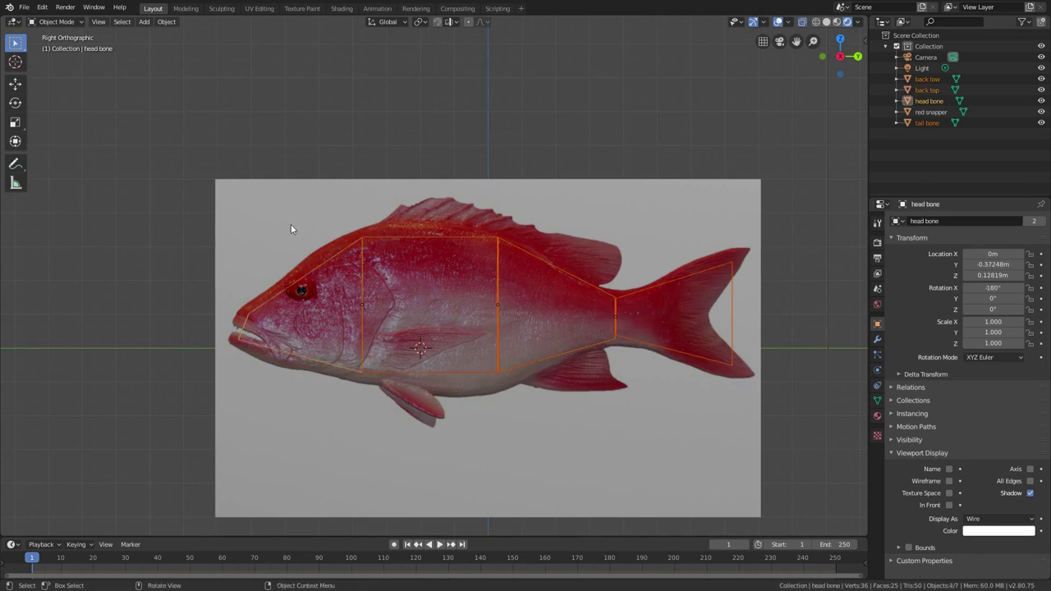
key(Tab)
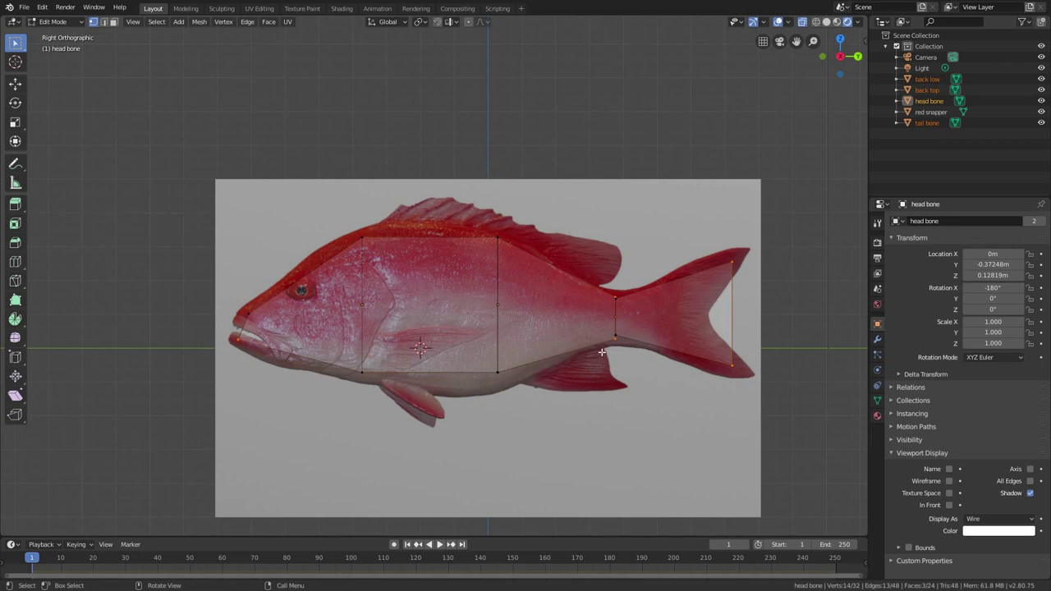
drag(486, 218, 514, 260)
key(g)
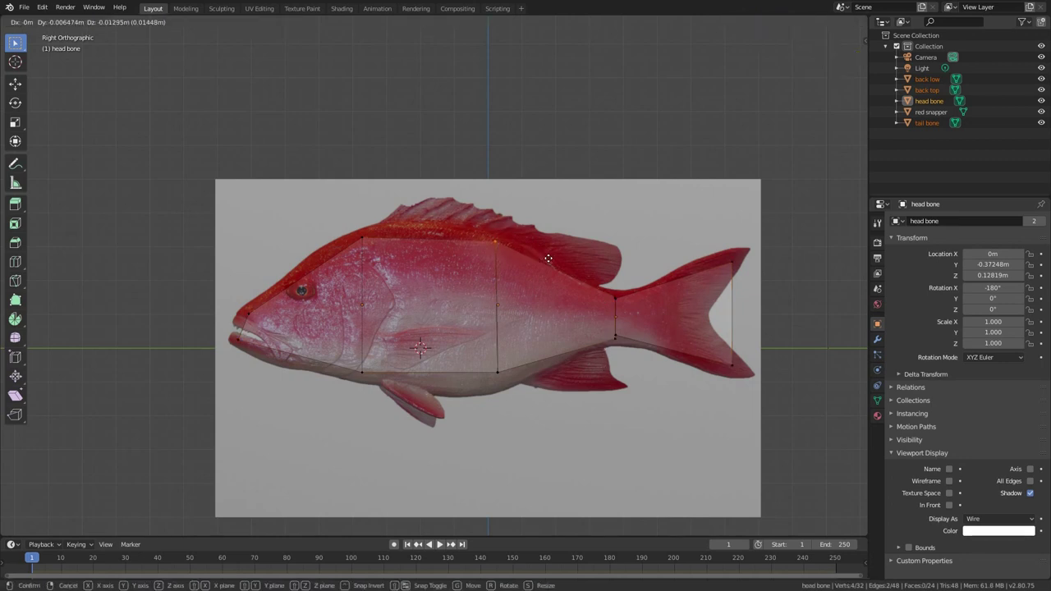
click(549, 257)
- Cut a horizontal edge loop across the body and slide it along Y
key(ctrl+r)
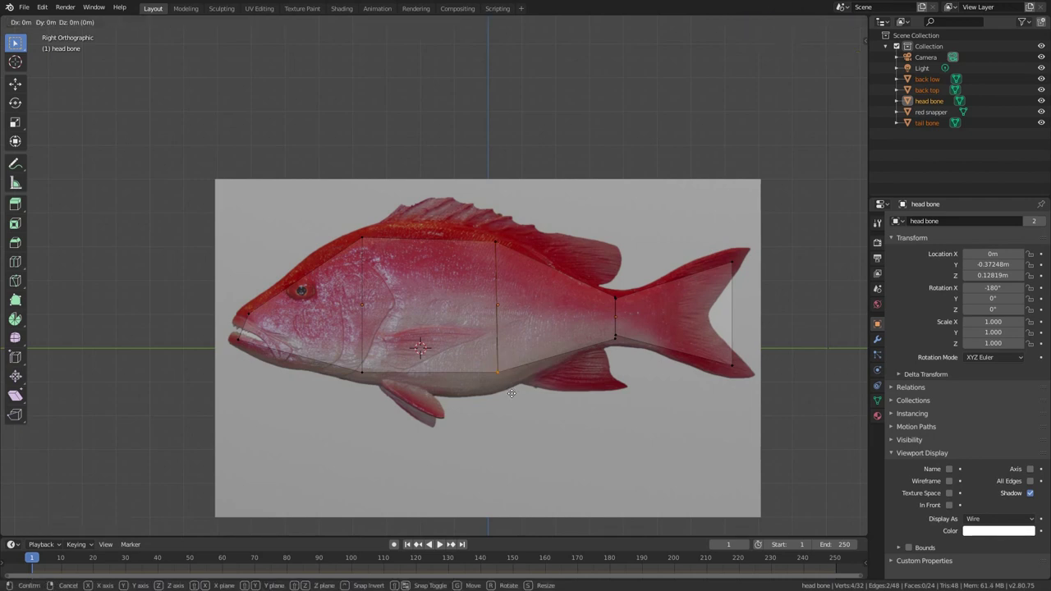
click(511, 394)
key(g)
key(y)
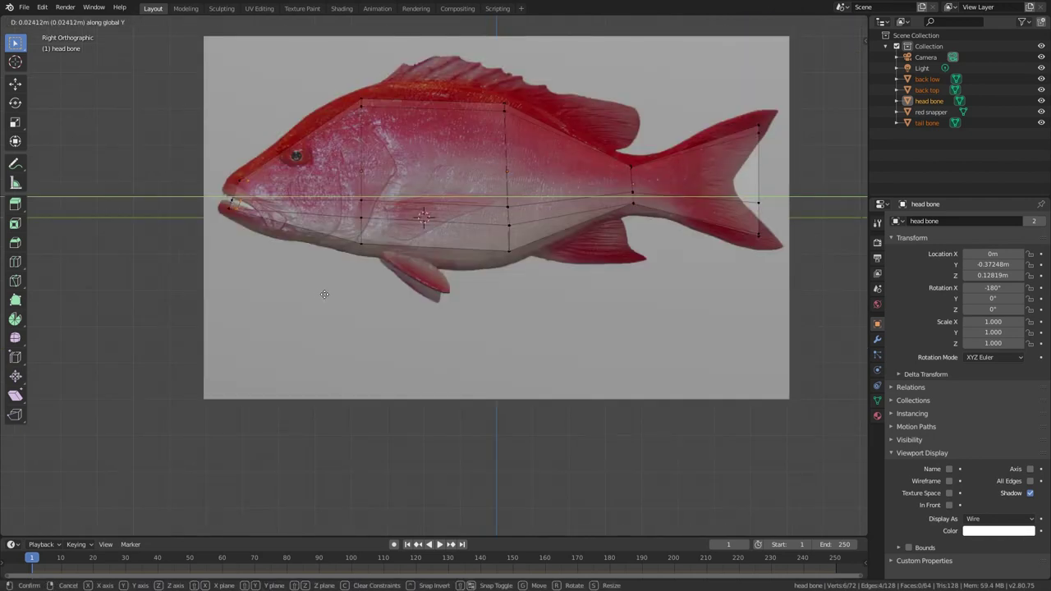
- Confirm the edge loop, return to Object Mode and orbit to a perspective view
click(330, 290)
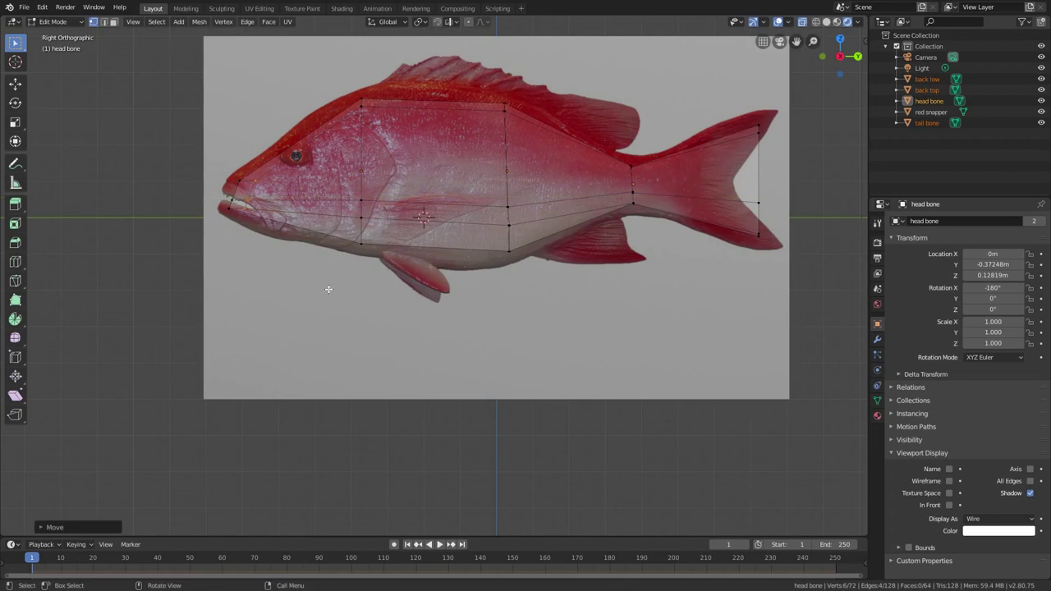
key(Tab)
scroll(329, 288, down, 5)
middle_drag(328, 289, 393, 305)
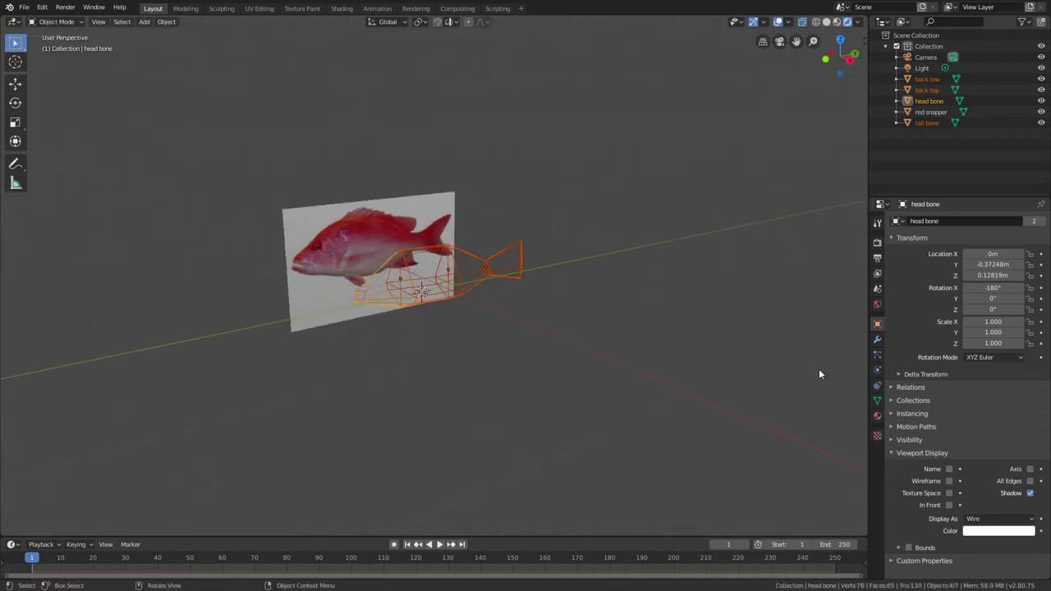
- Display head bone and back top as textured solids instead of wireframes
click(997, 519)
click(990, 469)
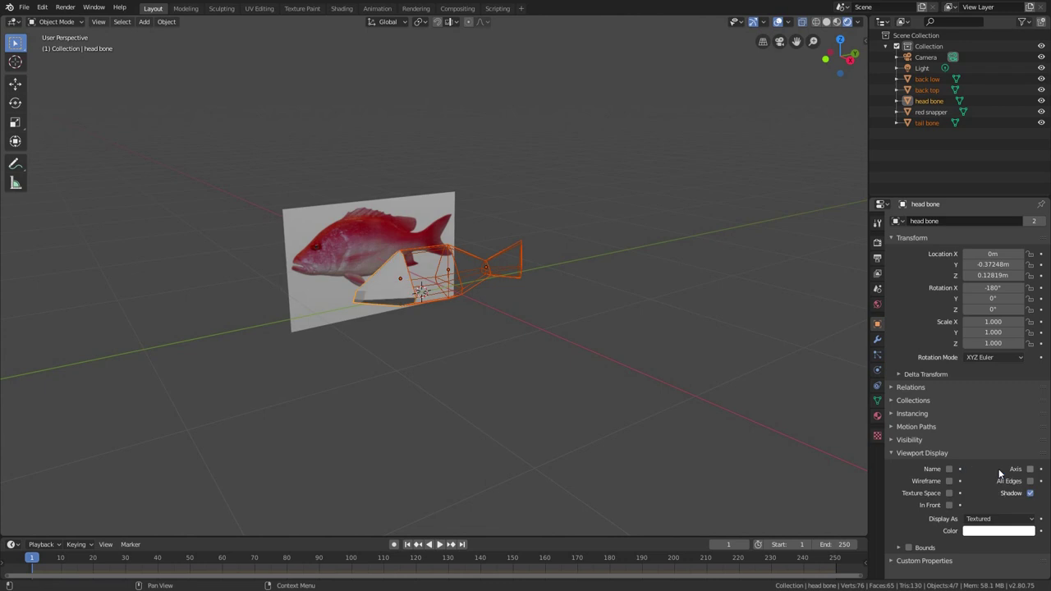
click(424, 254)
click(996, 519)
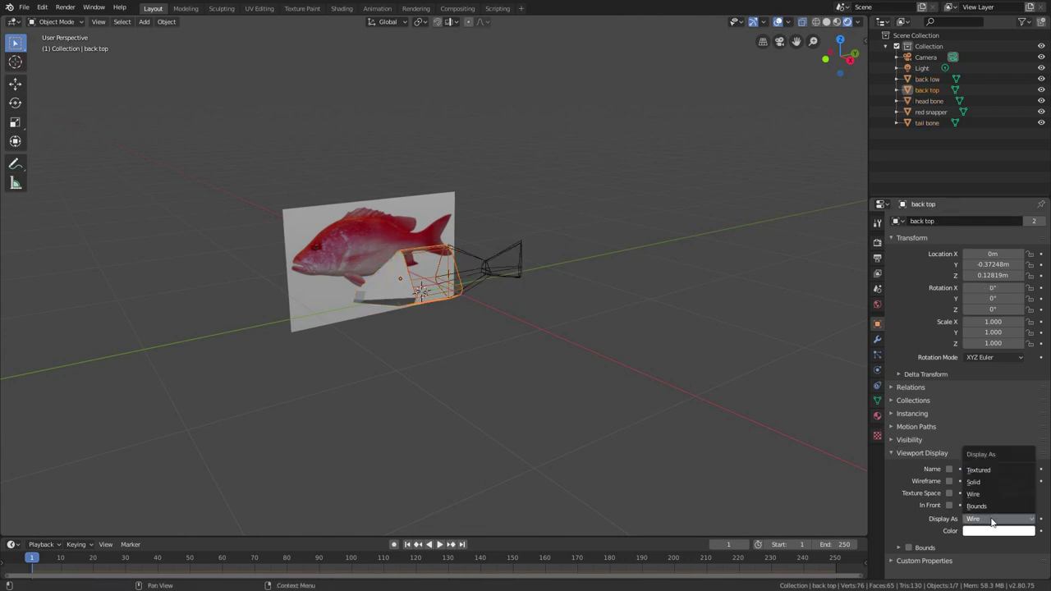
click(992, 469)
- Select back top, back low, tail bone and the reference plane, all five objects
middle_drag(429, 278, 403, 321)
click(452, 287)
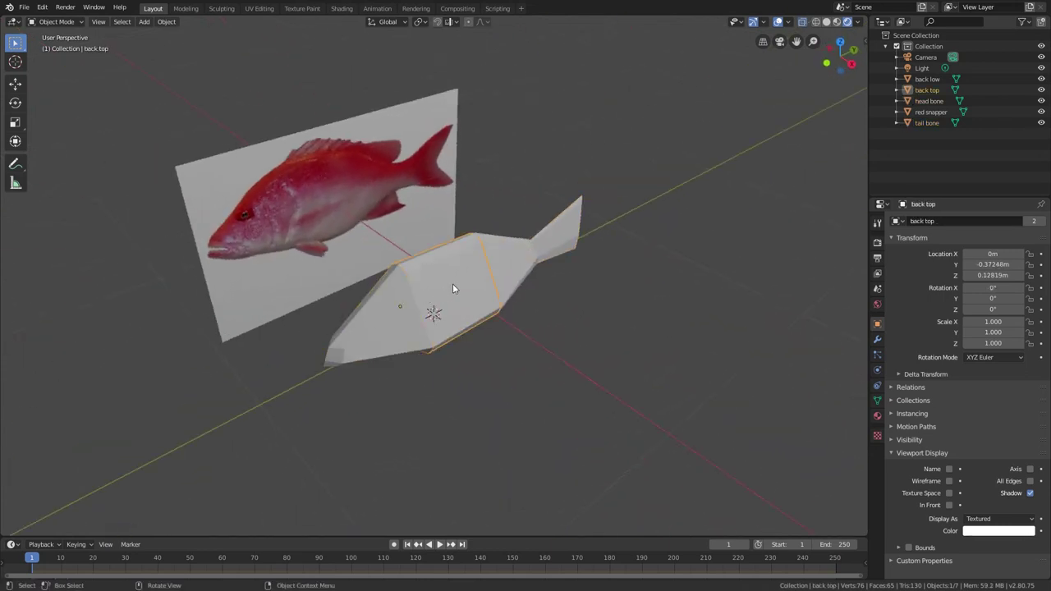
click(503, 261)
click(559, 230)
mouse_move(495, 264)
middle_down()
mouse_move(435, 244)
mouse_move(493, 258)
middle_up()
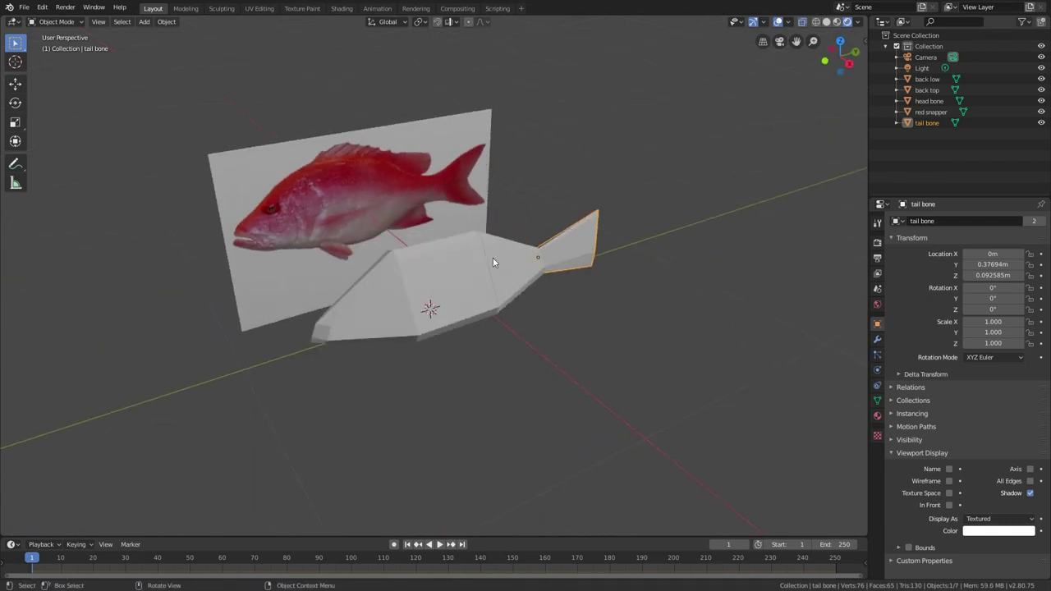
middle_drag(493, 261, 500, 261)
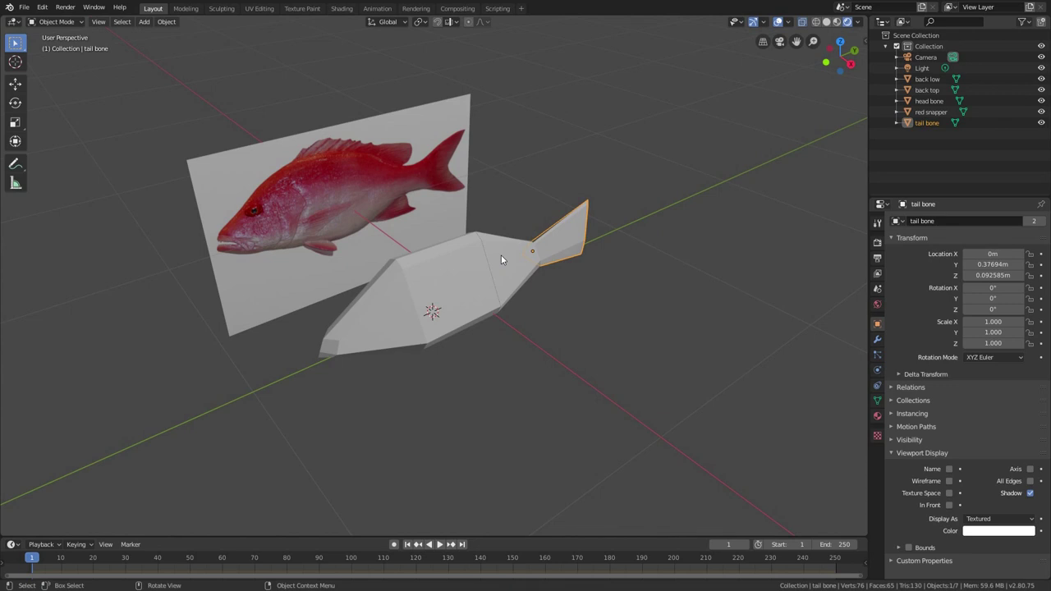
drag(171, 133, 739, 366)
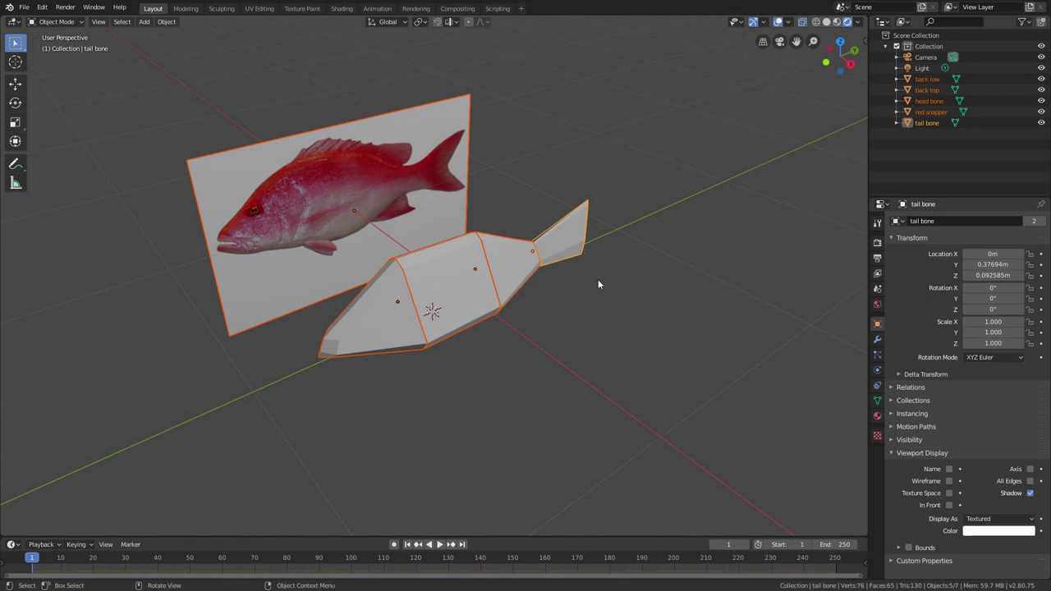
- Move the selected objects into a new collection named '02 Physics', then isolate and unhide them
key(m)
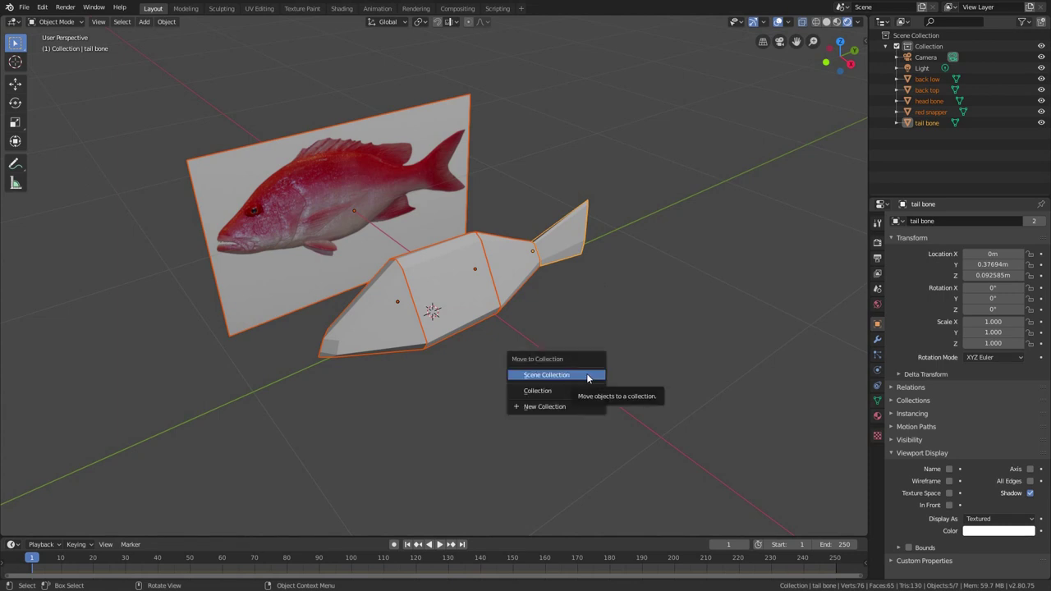
click(586, 373)
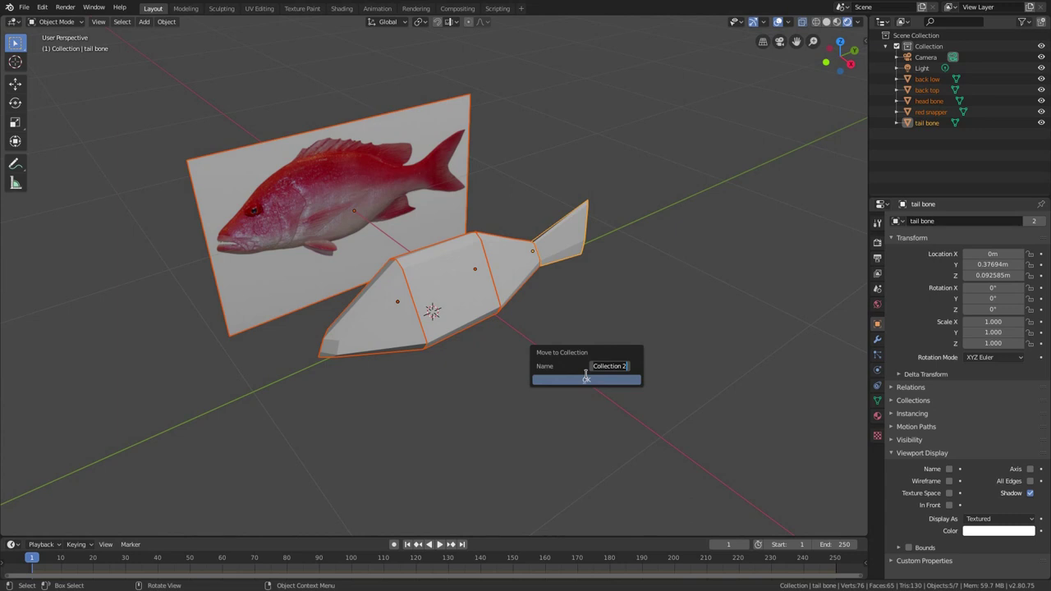
text(02 Physics)
key(Return)
click(586, 379)
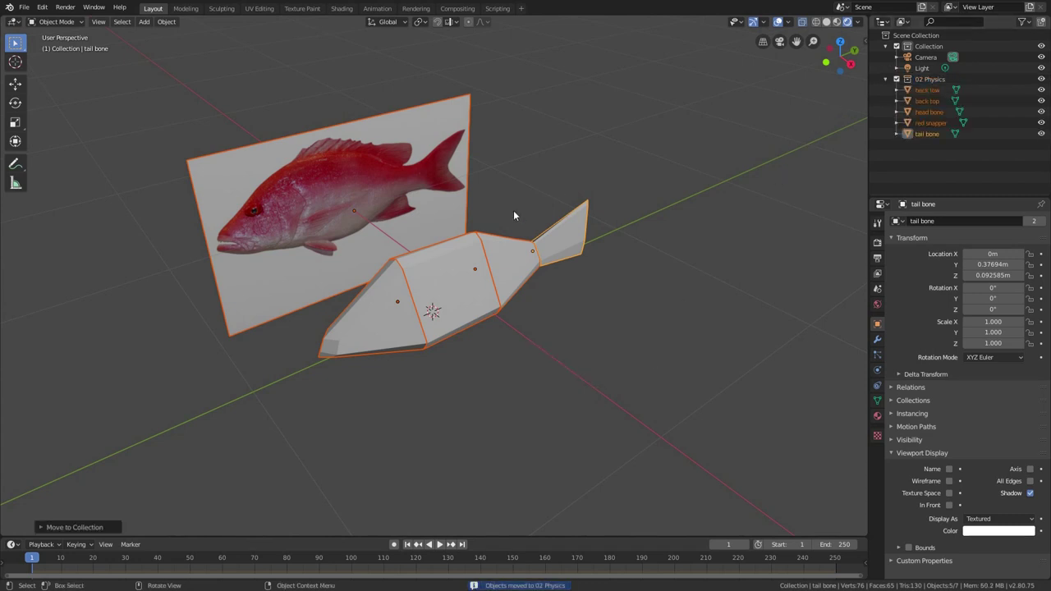
key(h)
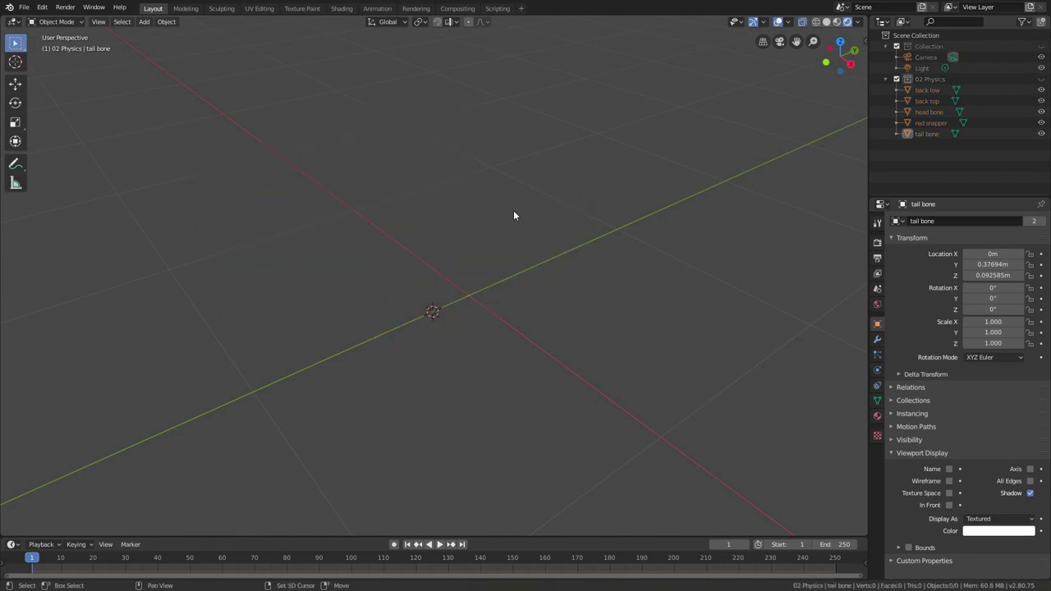
key(alt+h)
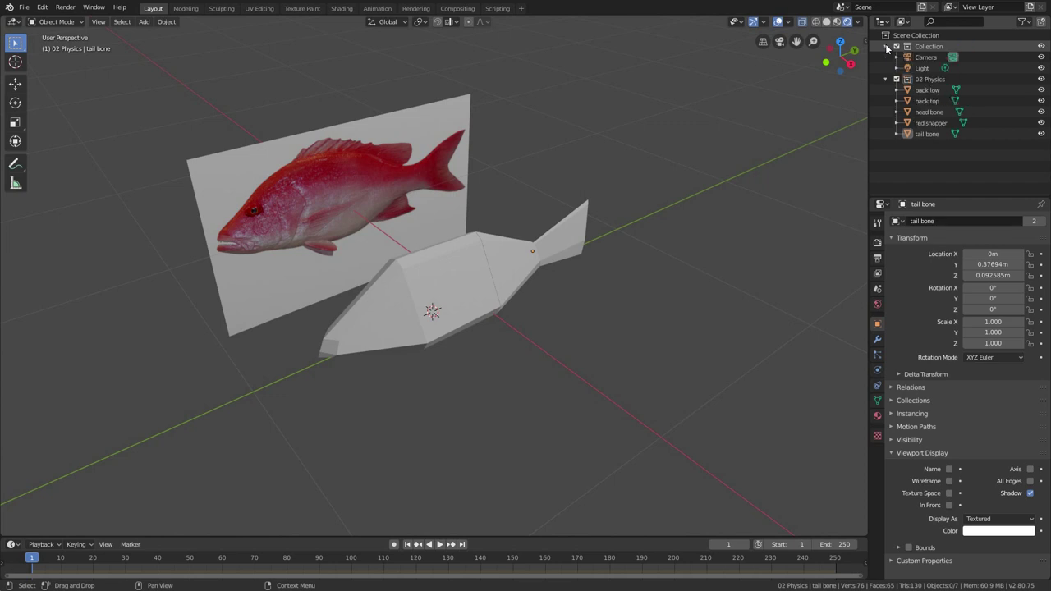
- Set the head and tail pieces to display as wireframes
scroll(441, 223, down, 2)
middle_drag(441, 223, 459, 238)
scroll(460, 235, up, 1)
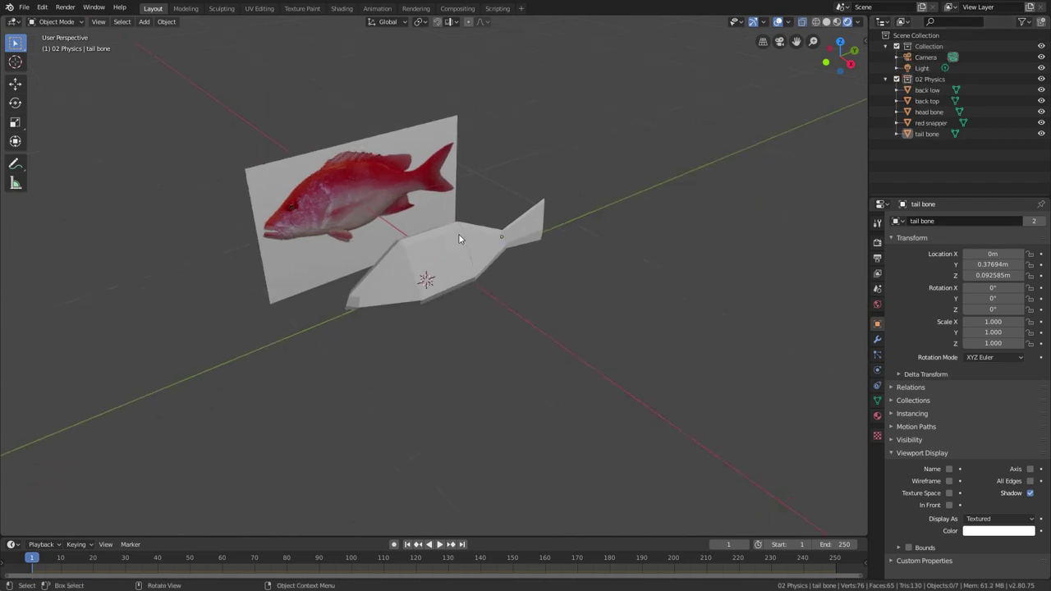
click(402, 292)
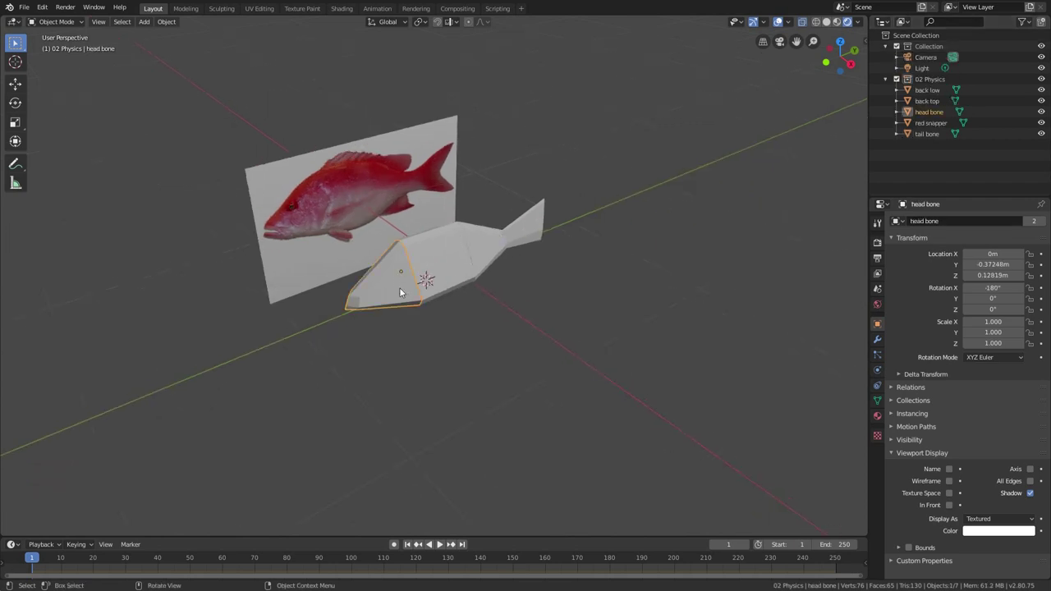
click(1003, 521)
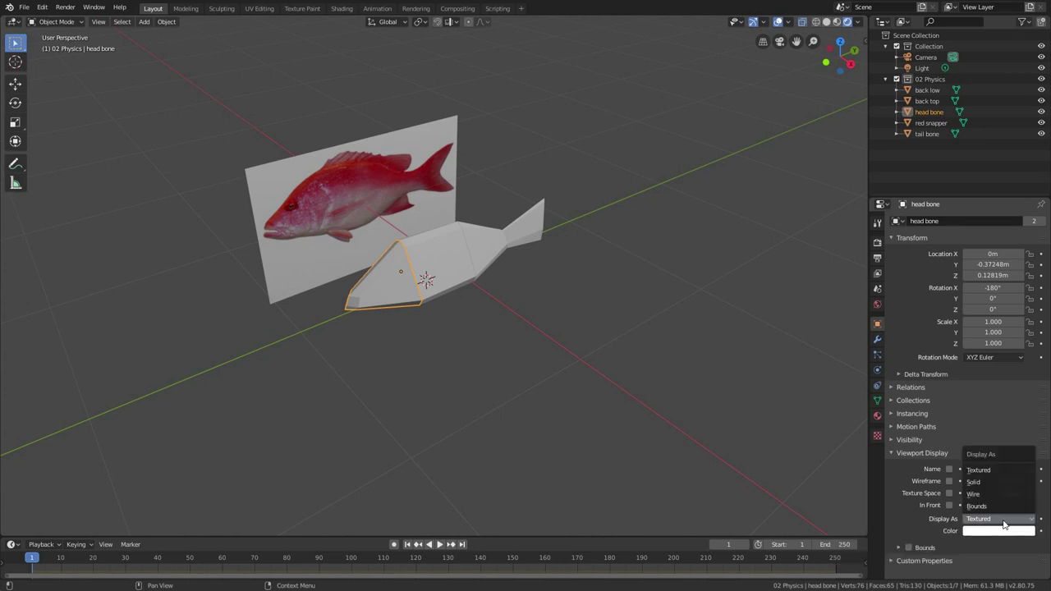
click(991, 494)
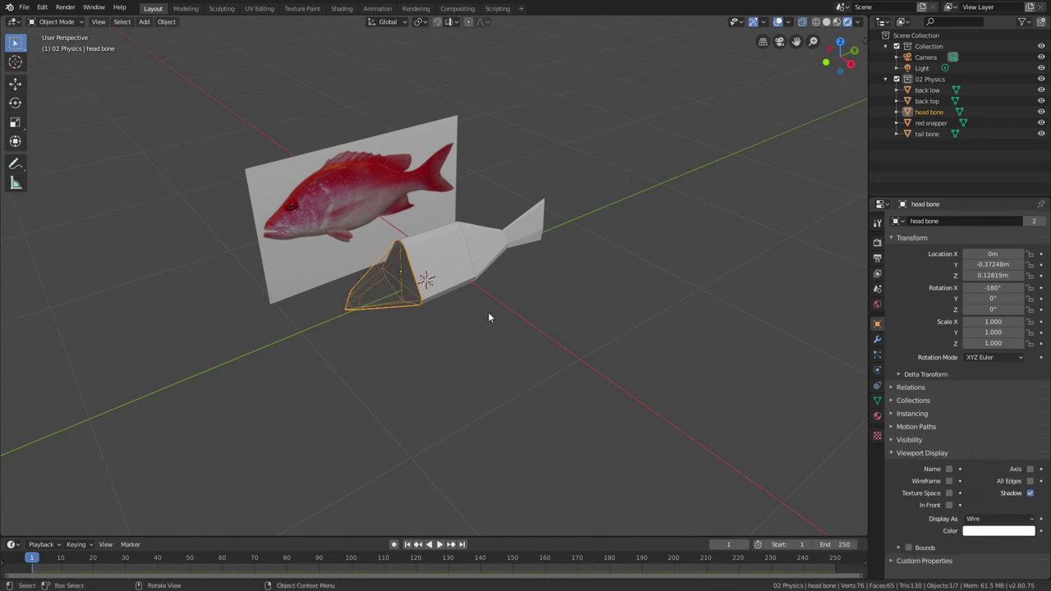
click(522, 220)
click(998, 519)
click(993, 494)
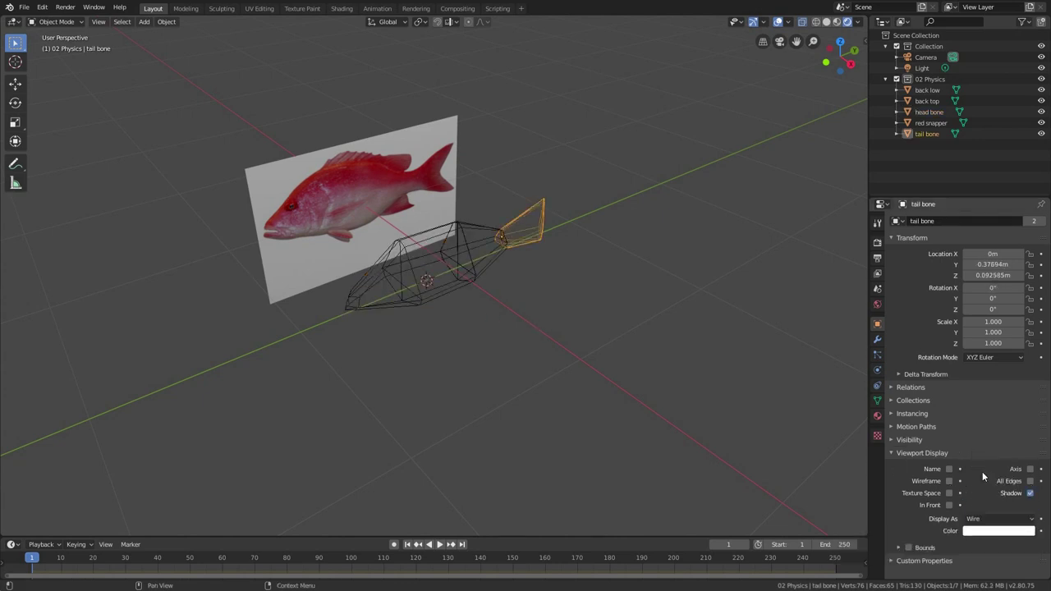
click(877, 369)
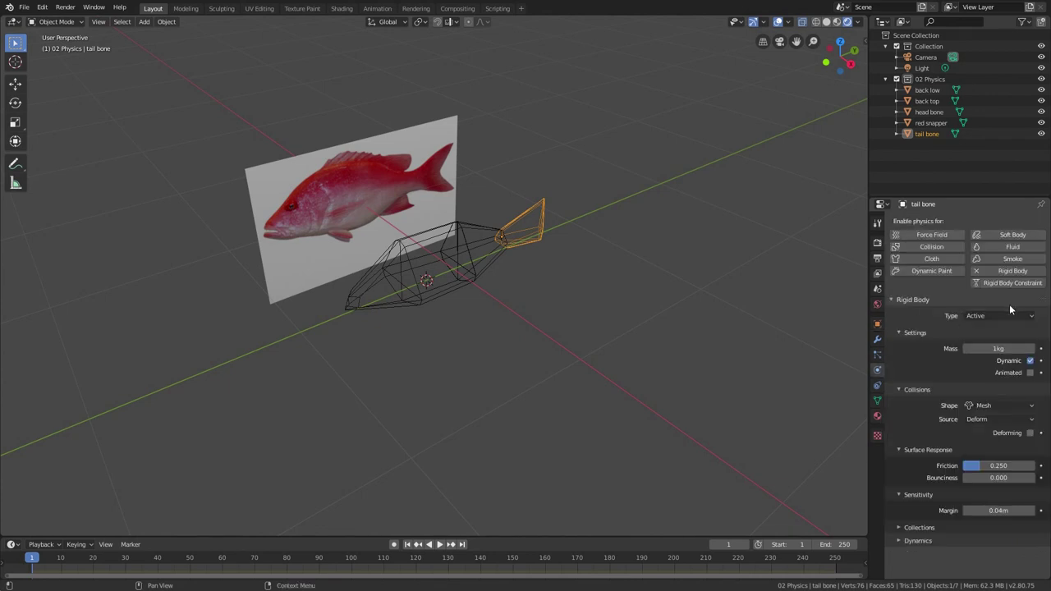
- Switch to the right side view and hide the red snapper reference image
key(KP_3)
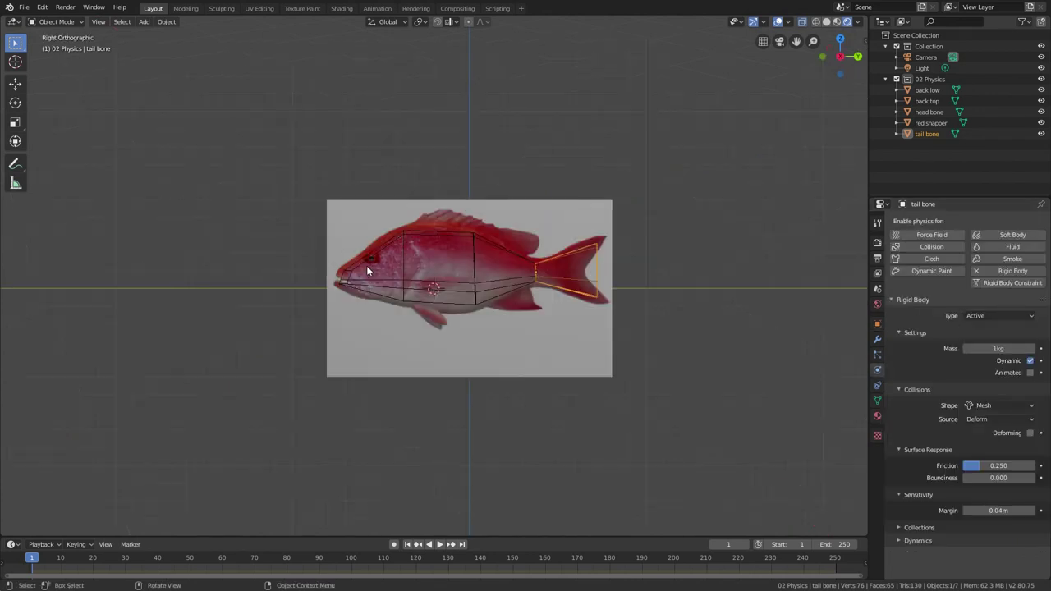
click(355, 221)
key(h)
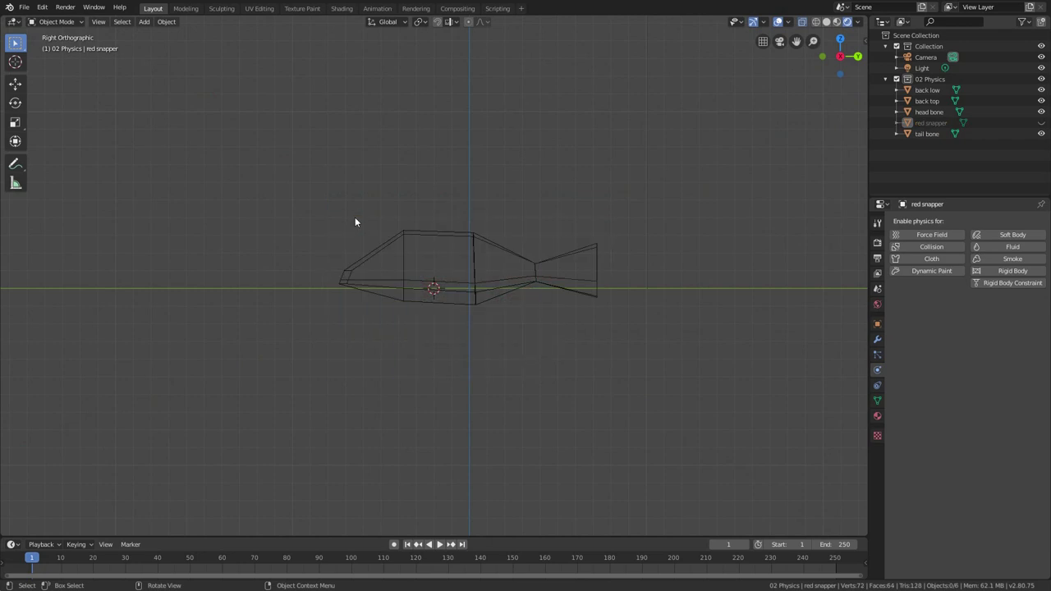
- Snap the 3D cursor to the selected head bone and back top pieces
click(370, 253)
scroll(372, 253, up, 4)
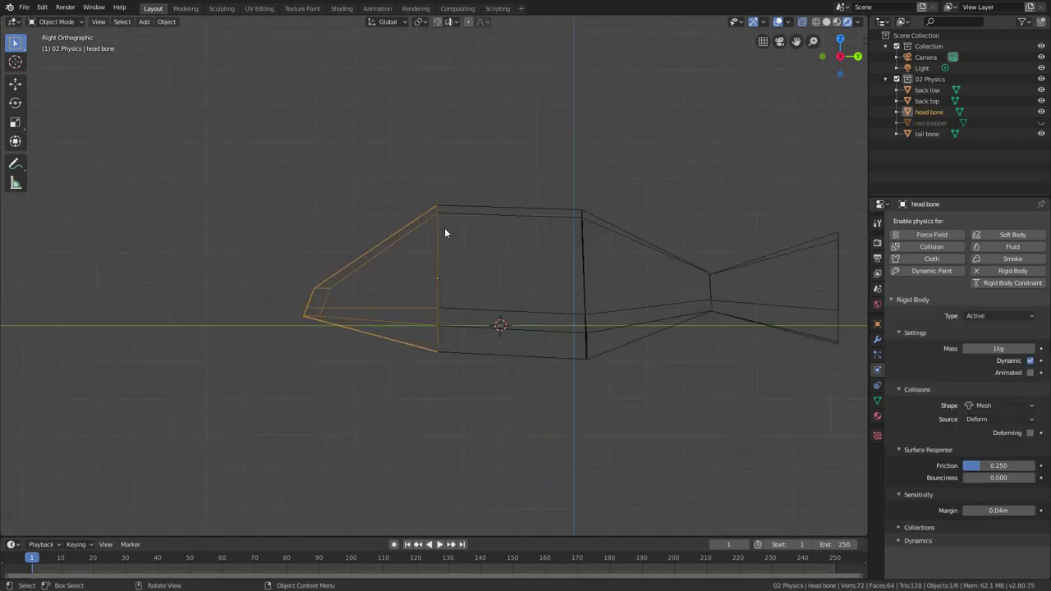
shift+click(476, 210)
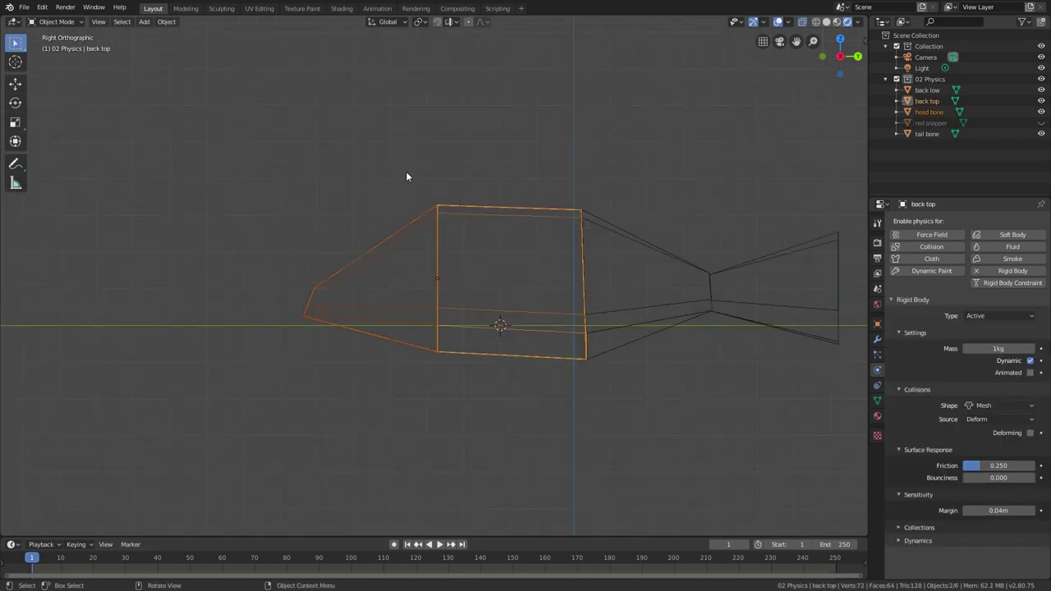
key(shift+s)
click(408, 237)
- Add a Plain Axes empty at the joint with a Hinge rigid body constraint
key(shift+a)
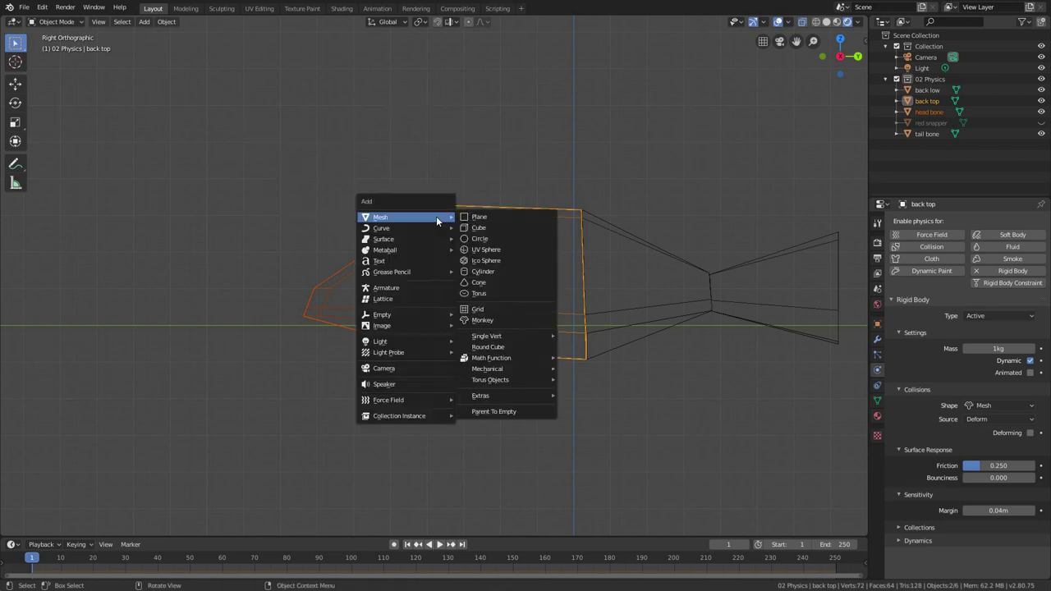
mouse_move(420, 317)
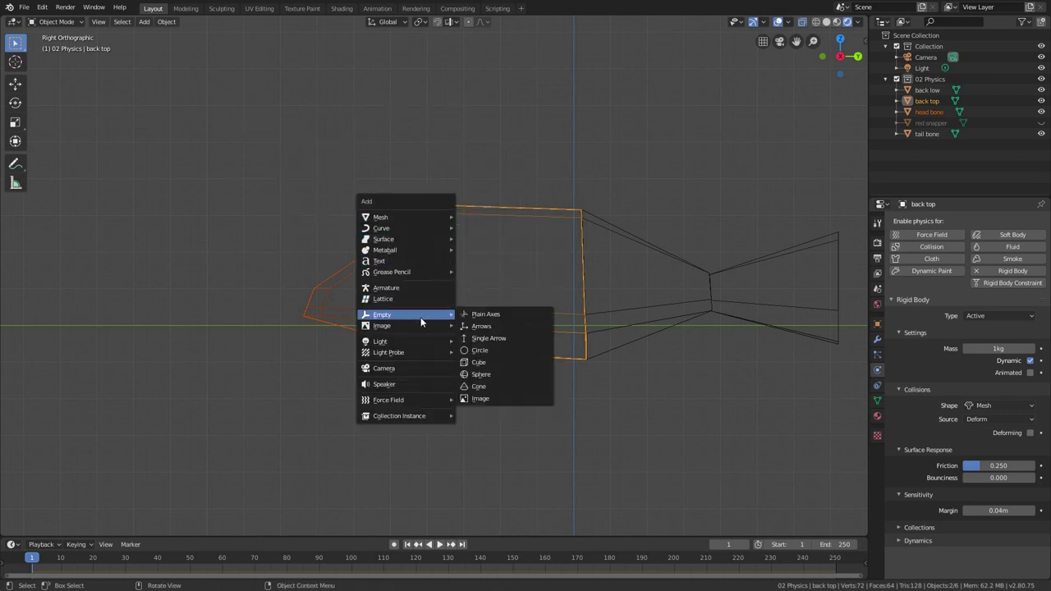
click(481, 316)
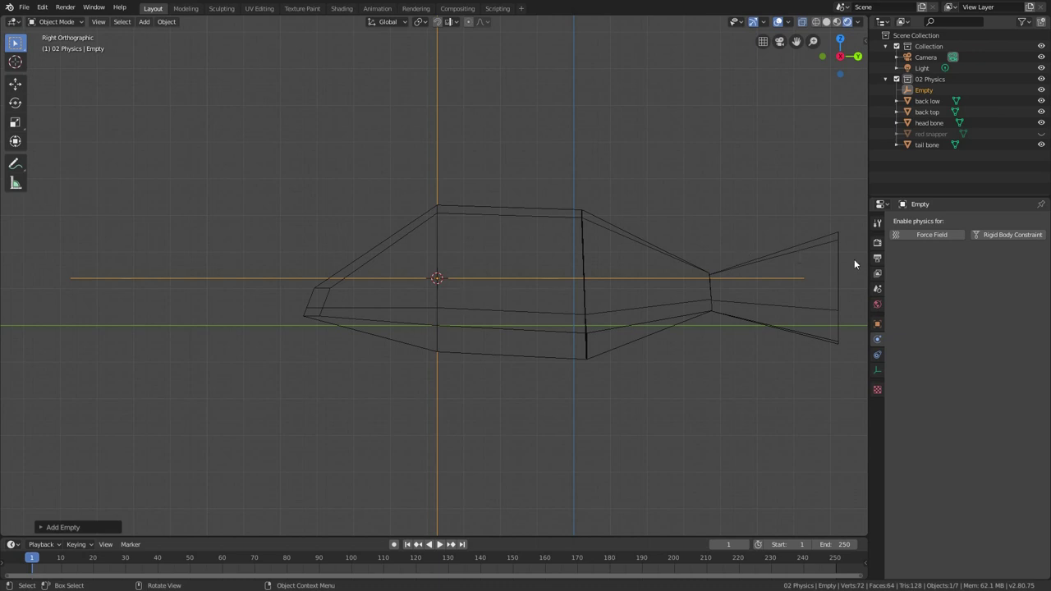
click(1005, 239)
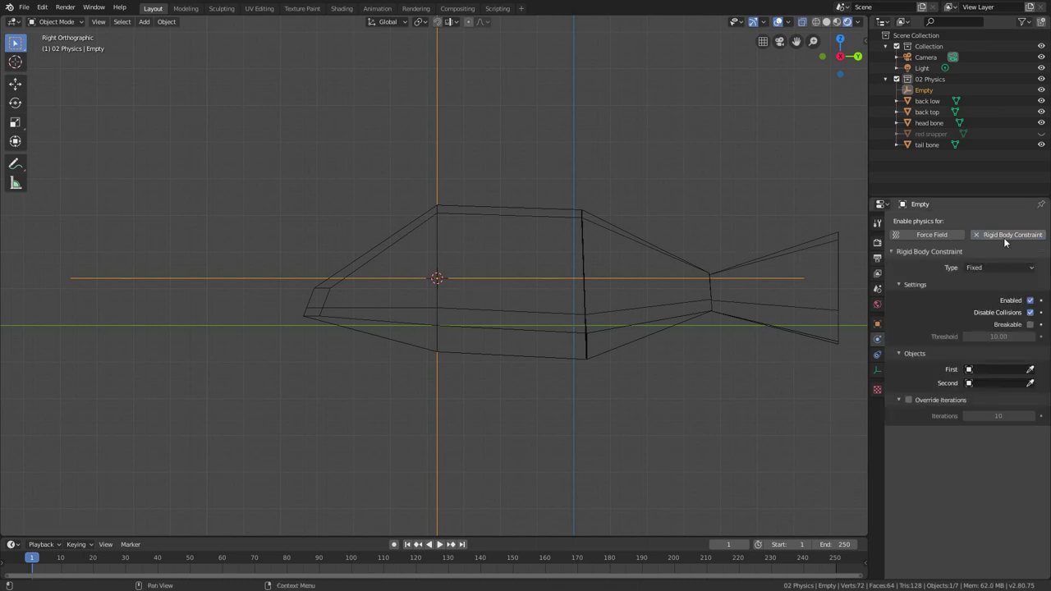
click(1000, 267)
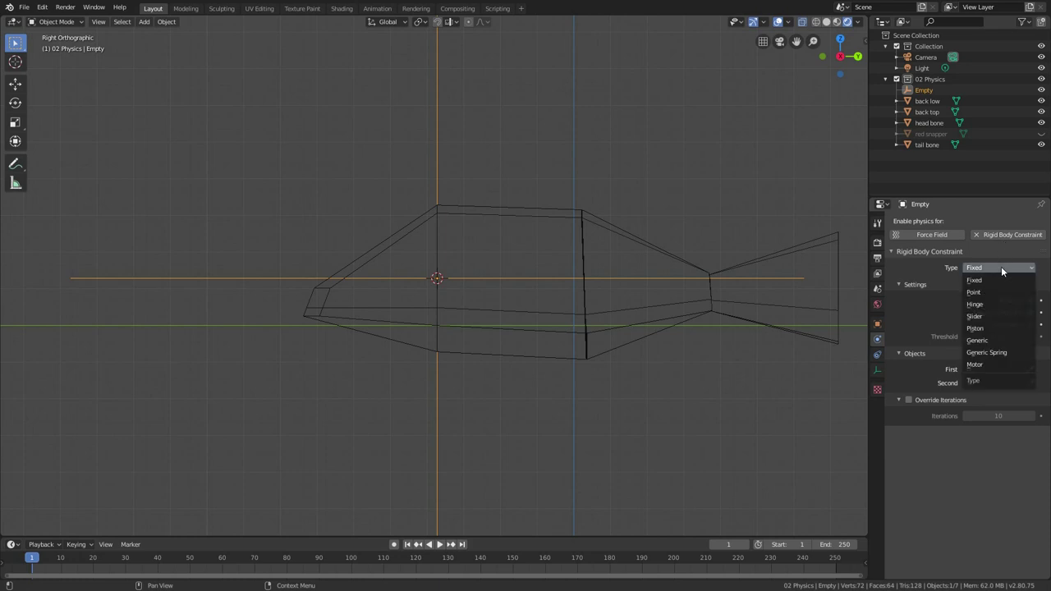
click(990, 305)
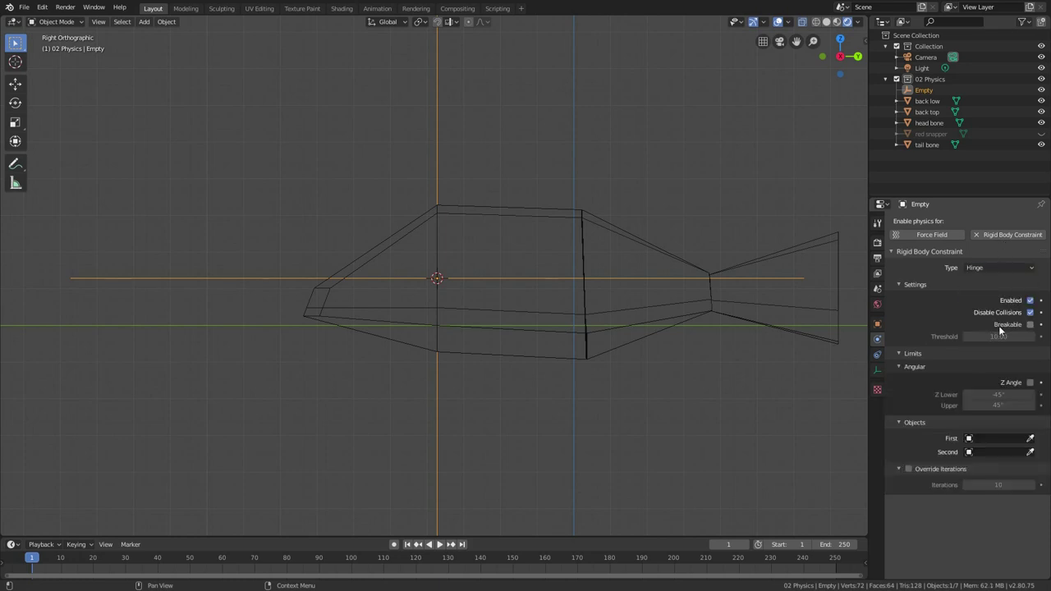
- Enable the hinge's Z Angle limit with Lower -20 and Upper 20
click(1030, 383)
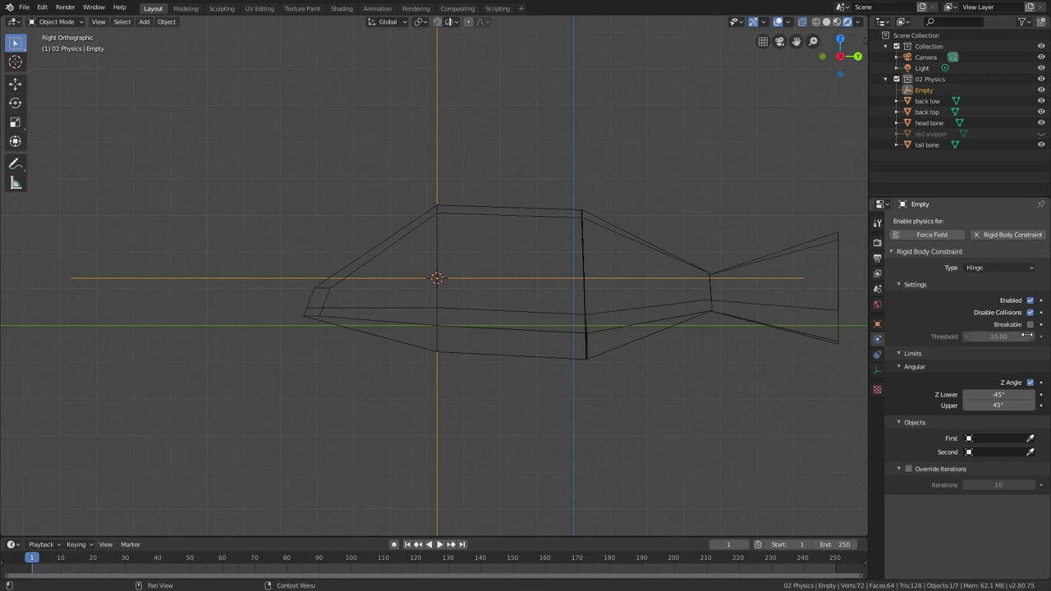
click(1029, 383)
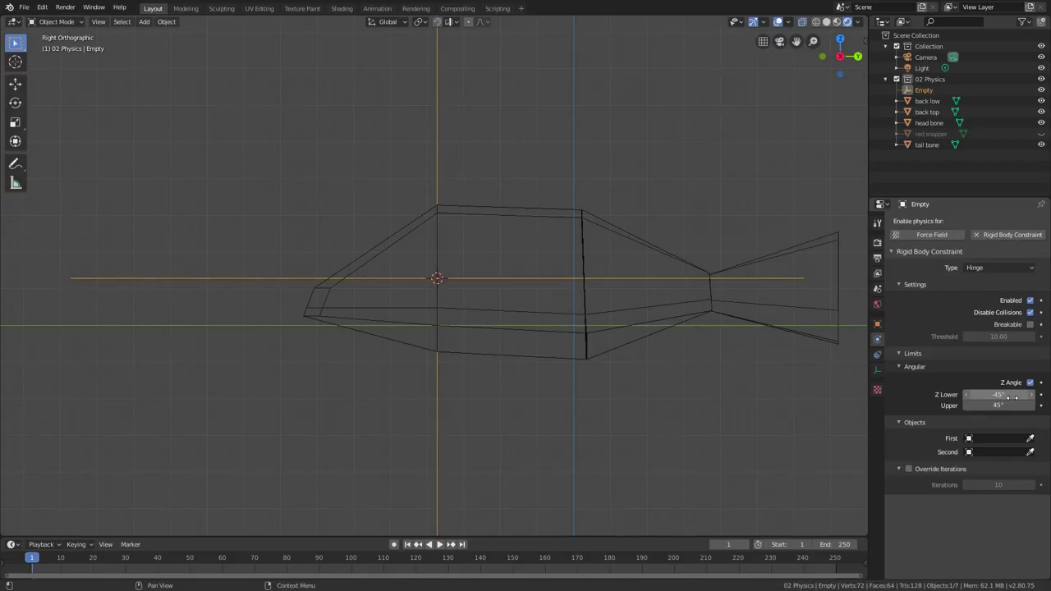
click(1012, 394)
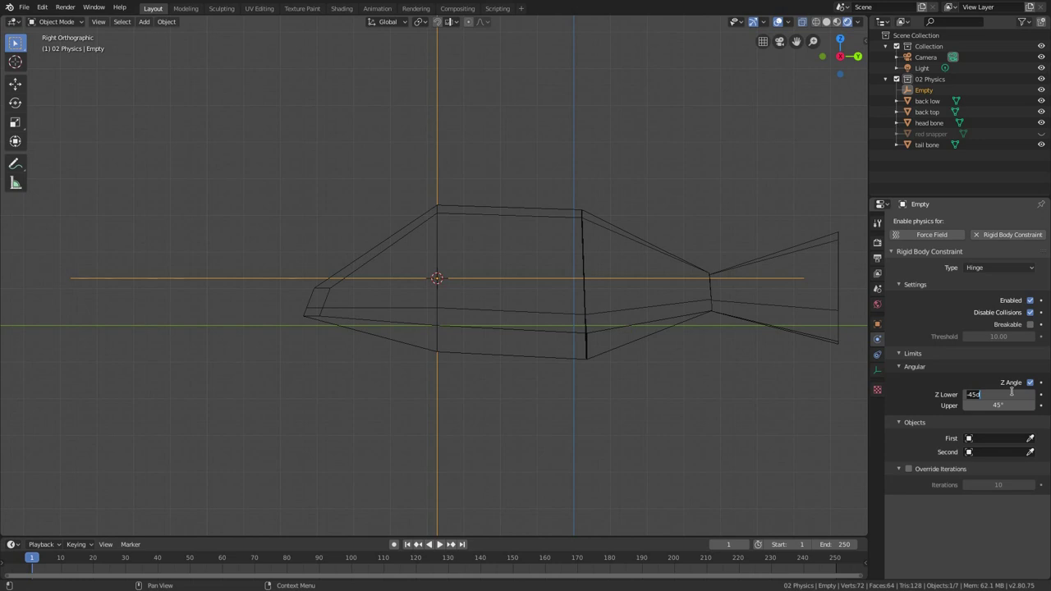
text(-20)
key(Tab)
text(20)
key(Return)
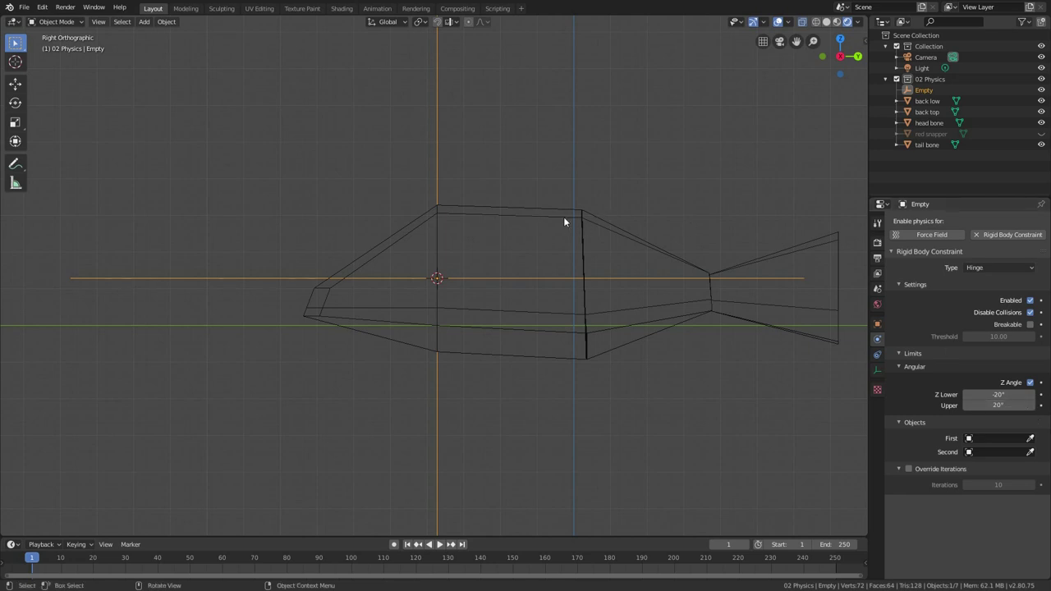
click(604, 230)
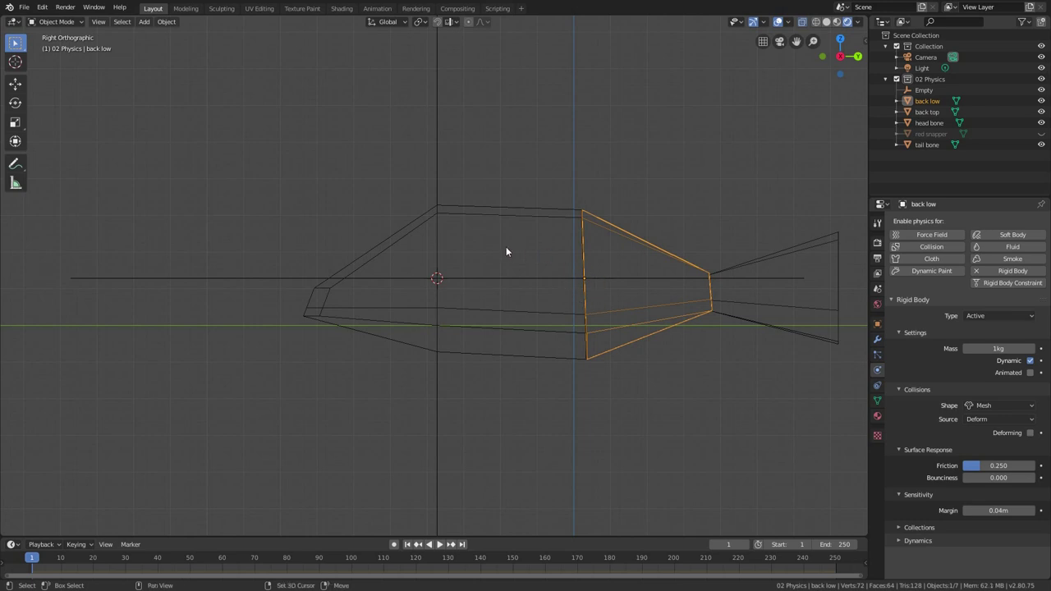
- Snap the cursor to the back low piece and add a Plain Axes empty there
key(shift+s)
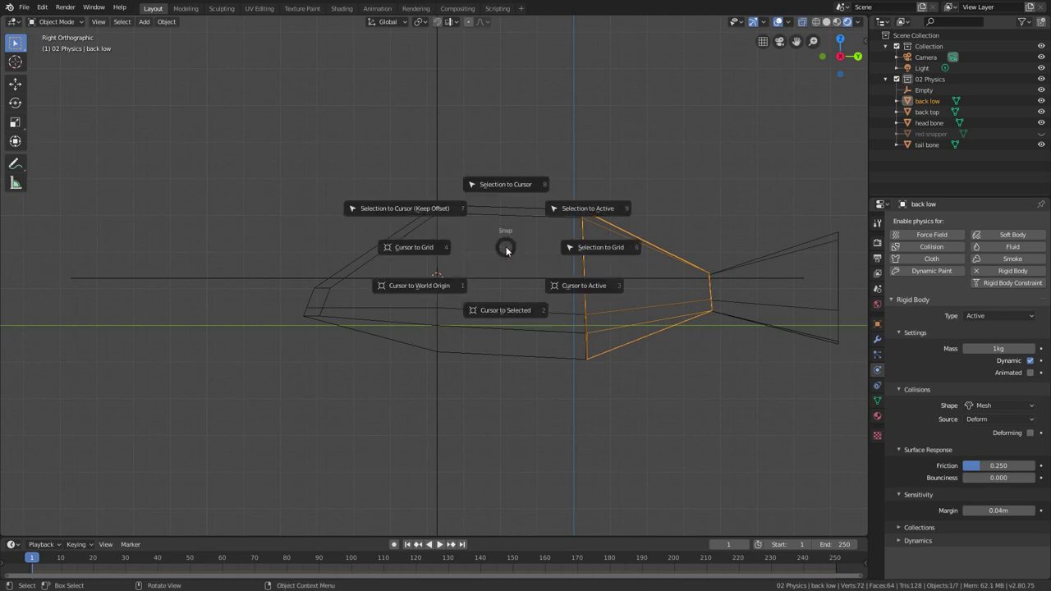
click(503, 316)
key(shift+a)
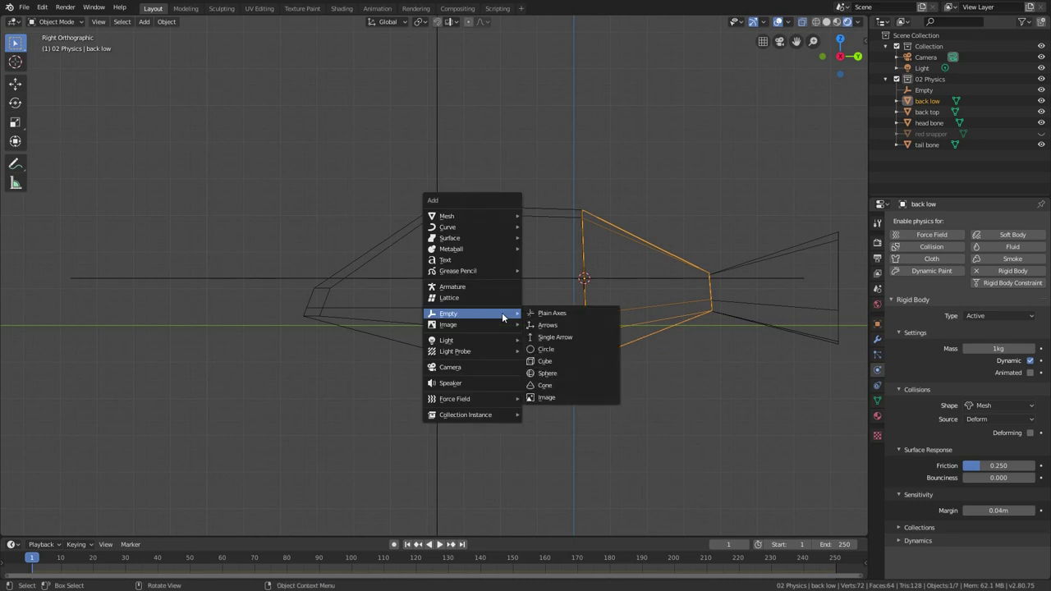
click(534, 314)
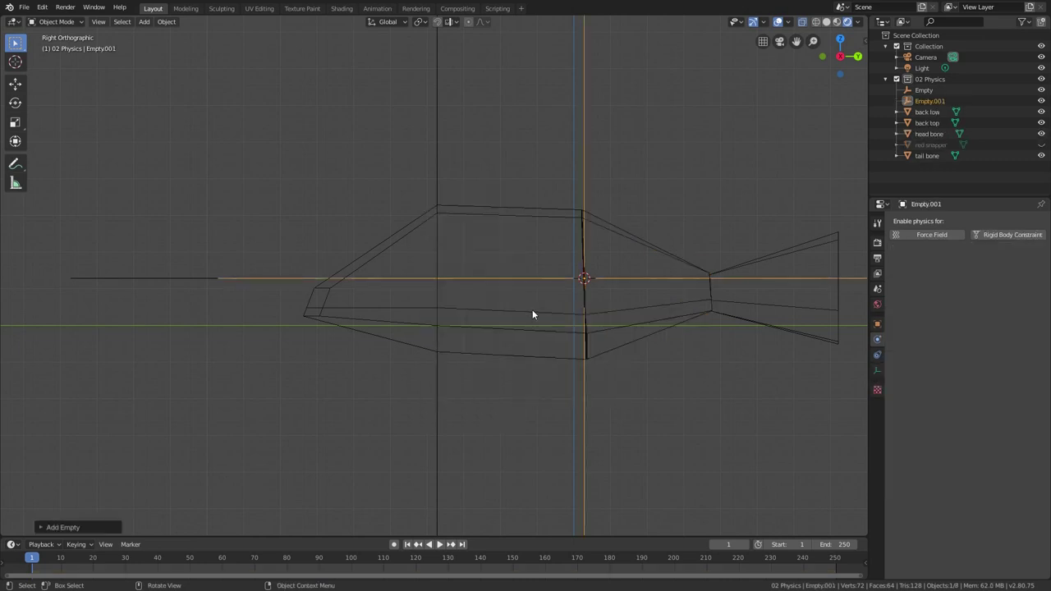
- Give the new empty a Hinge rigid body constraint with the Z Angle limit enabled
click(1006, 234)
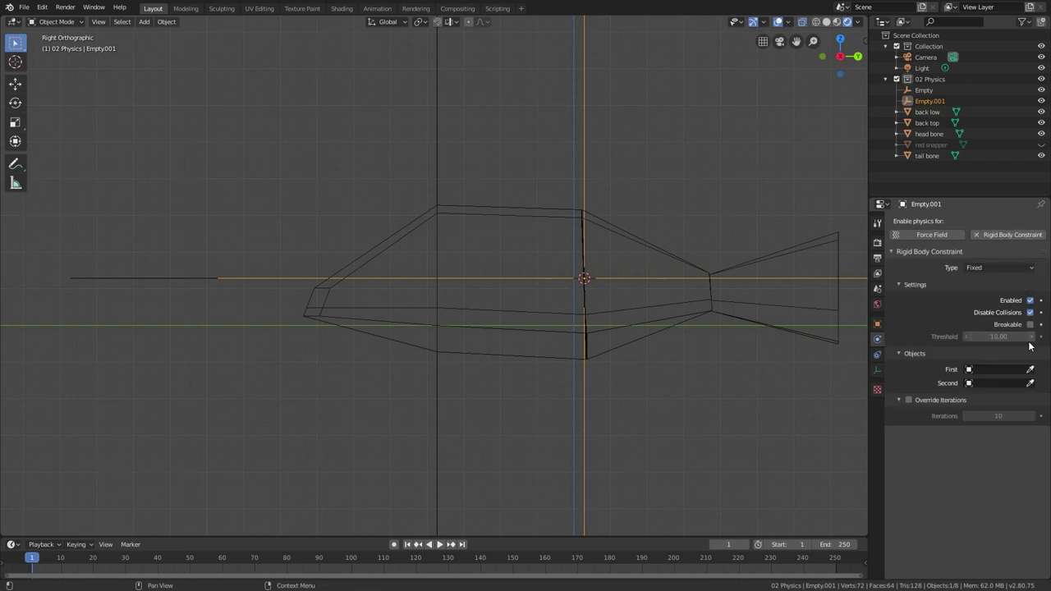
click(987, 268)
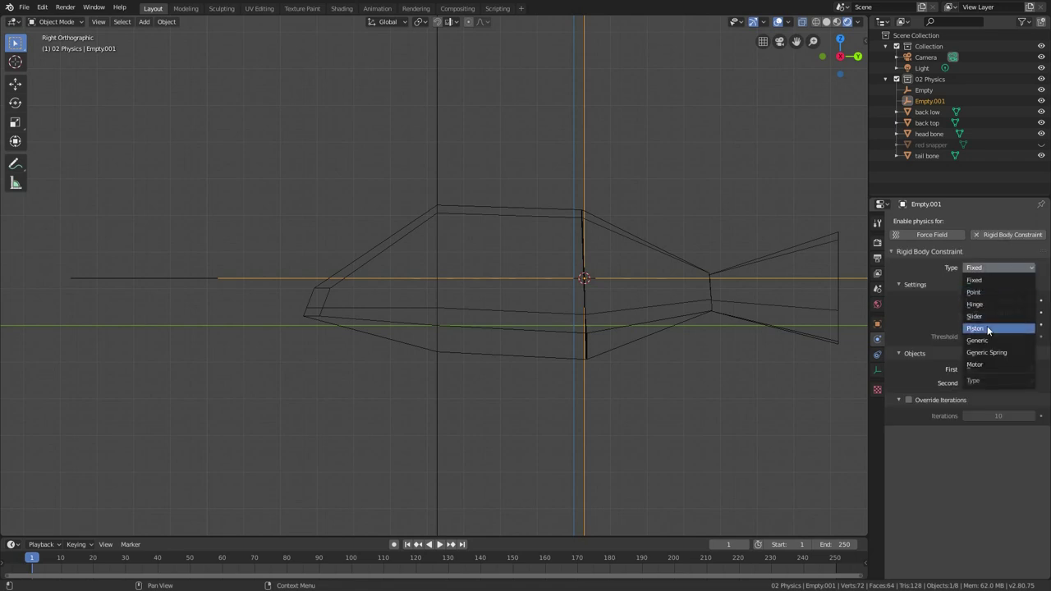
click(1026, 329)
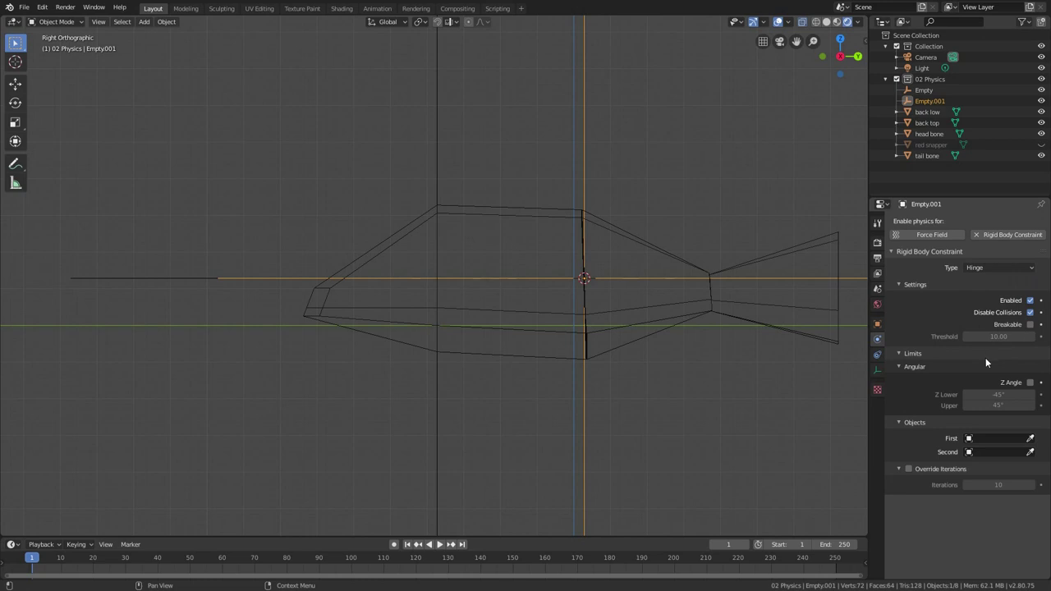
click(1029, 383)
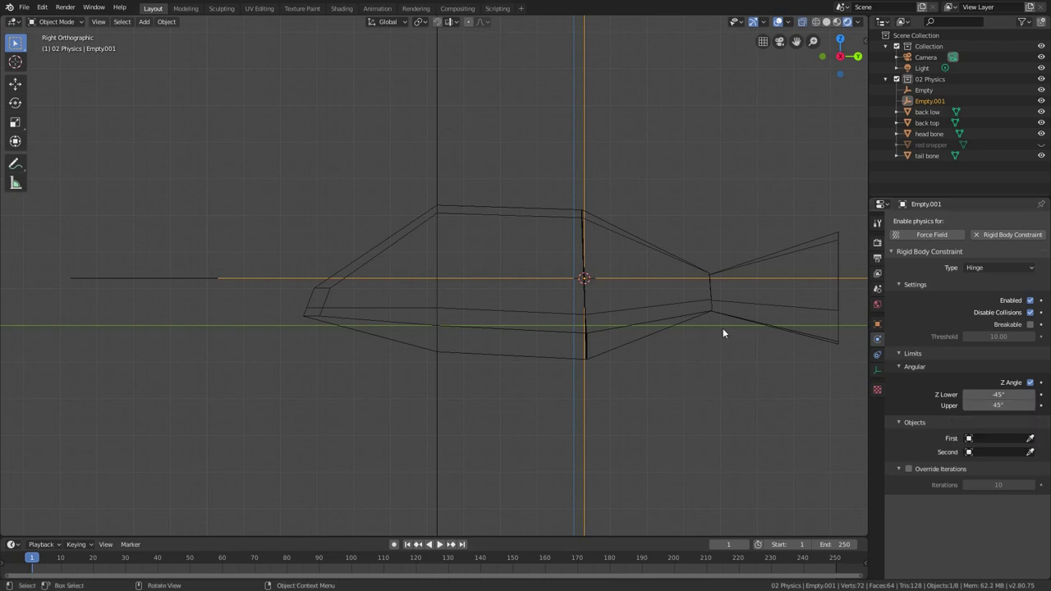
shift+middle_drag(722, 324, 642, 326)
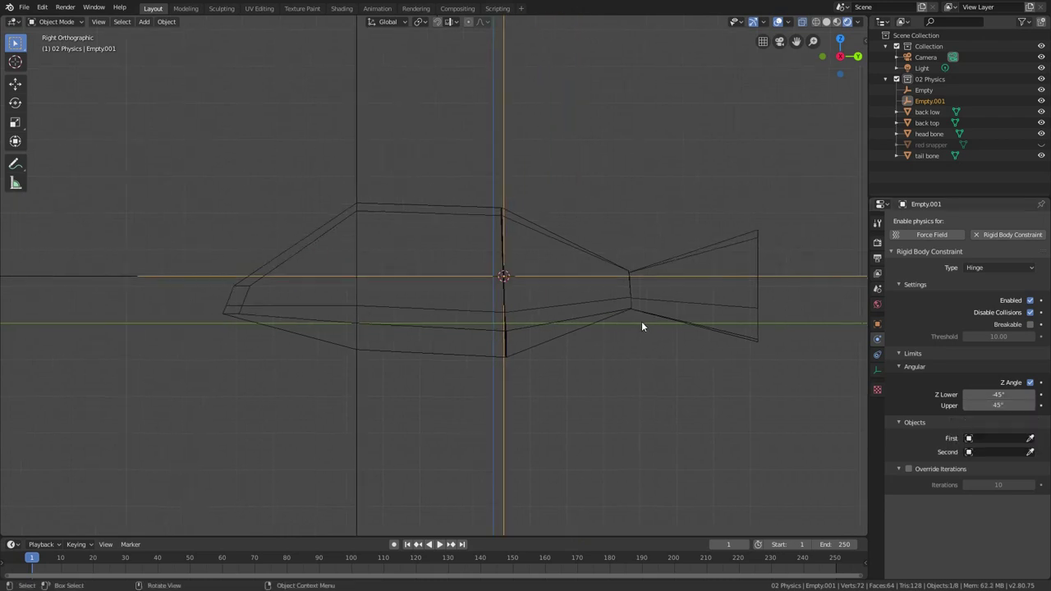
- Link Empty's hinge to head bone as first object and back top as second
click(355, 101)
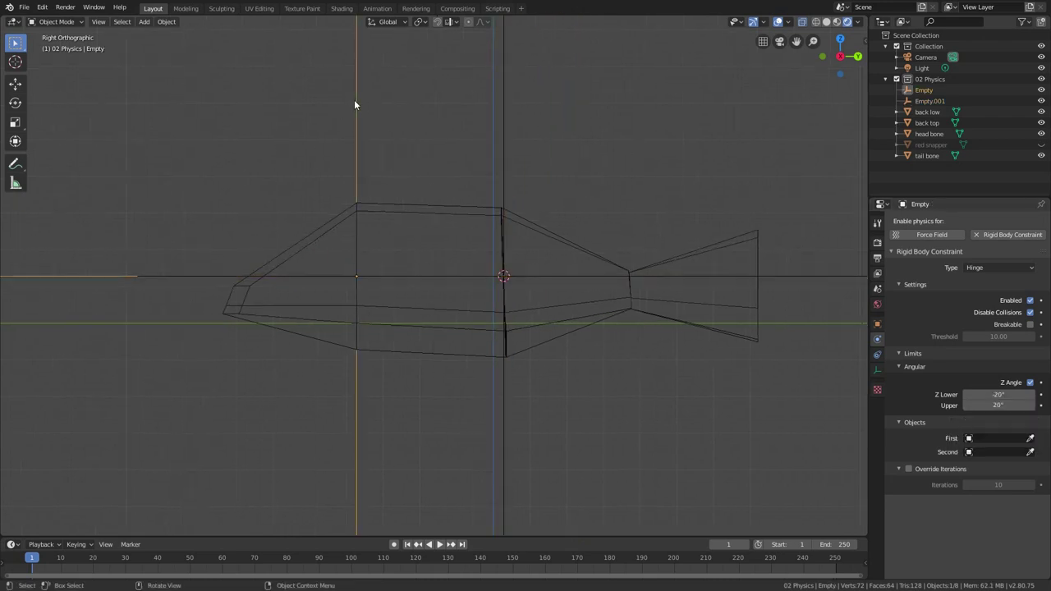
click(1031, 438)
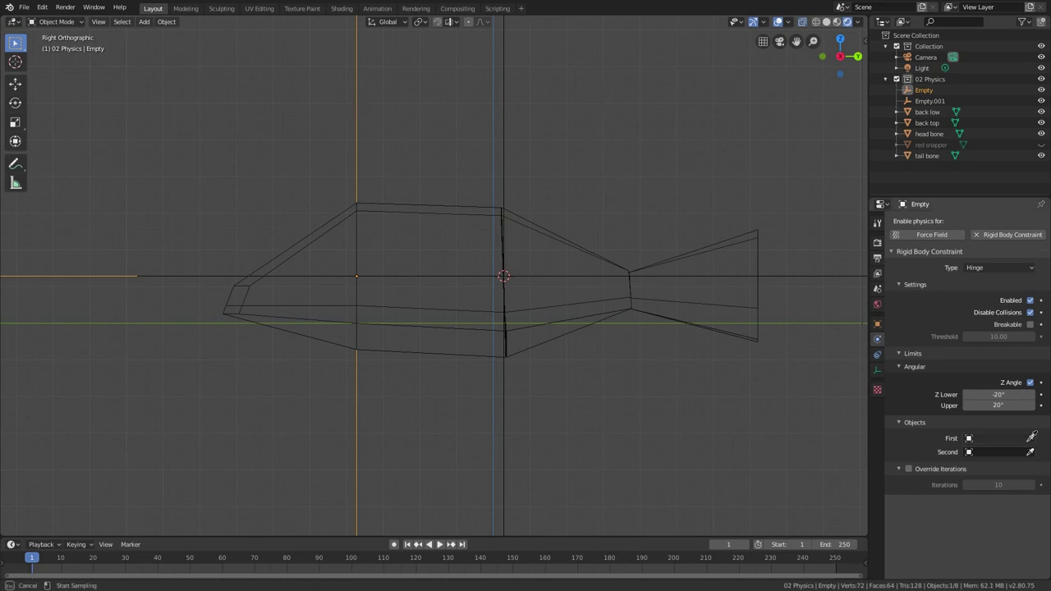
click(321, 240)
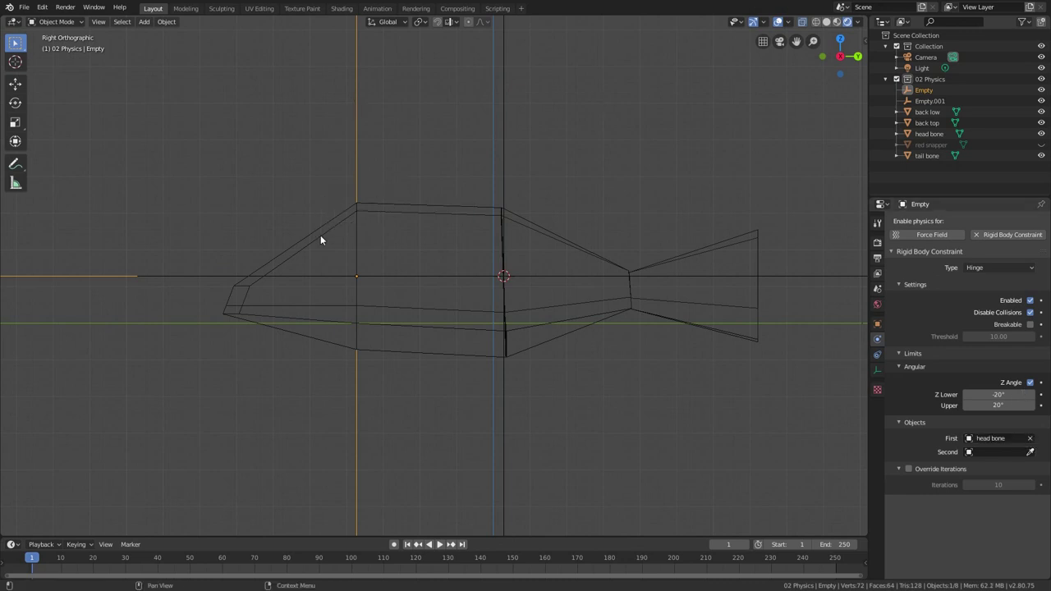
click(1031, 452)
click(441, 214)
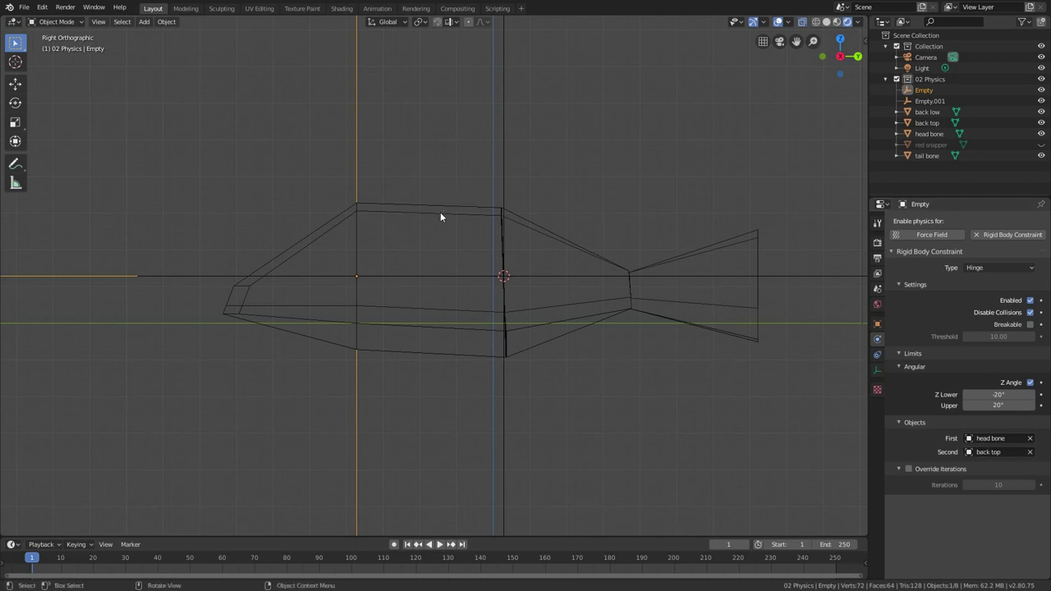
- Link Empty.001's hinge to back low as first object and back top as second
click(506, 143)
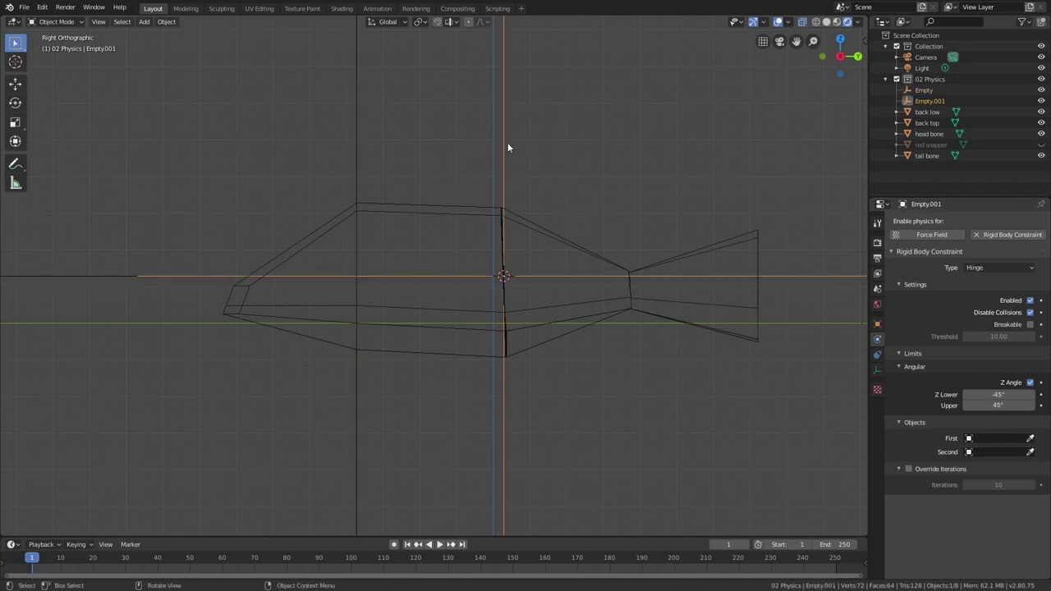
click(991, 438)
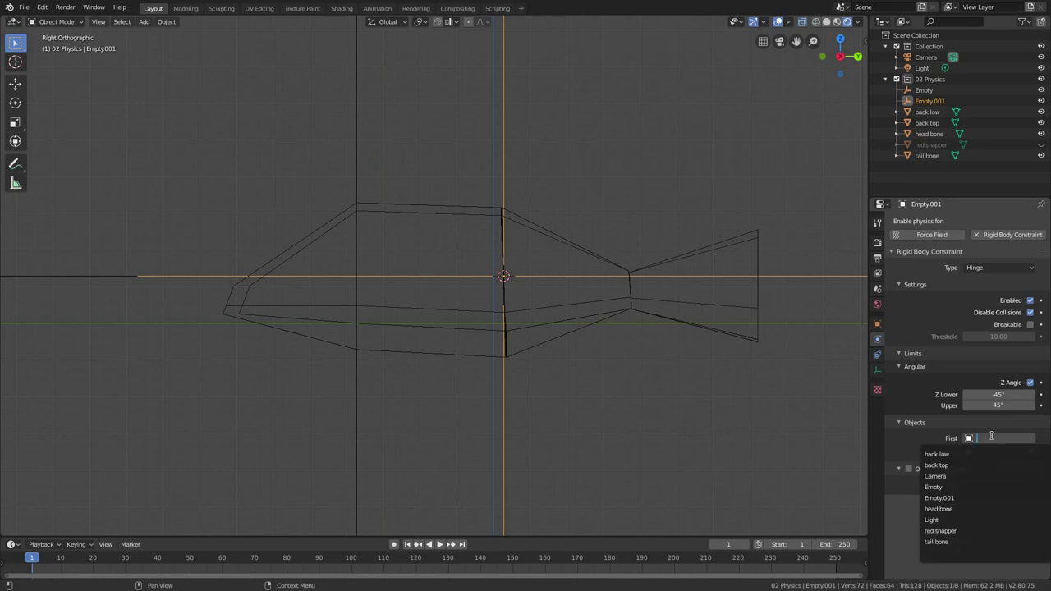
click(961, 453)
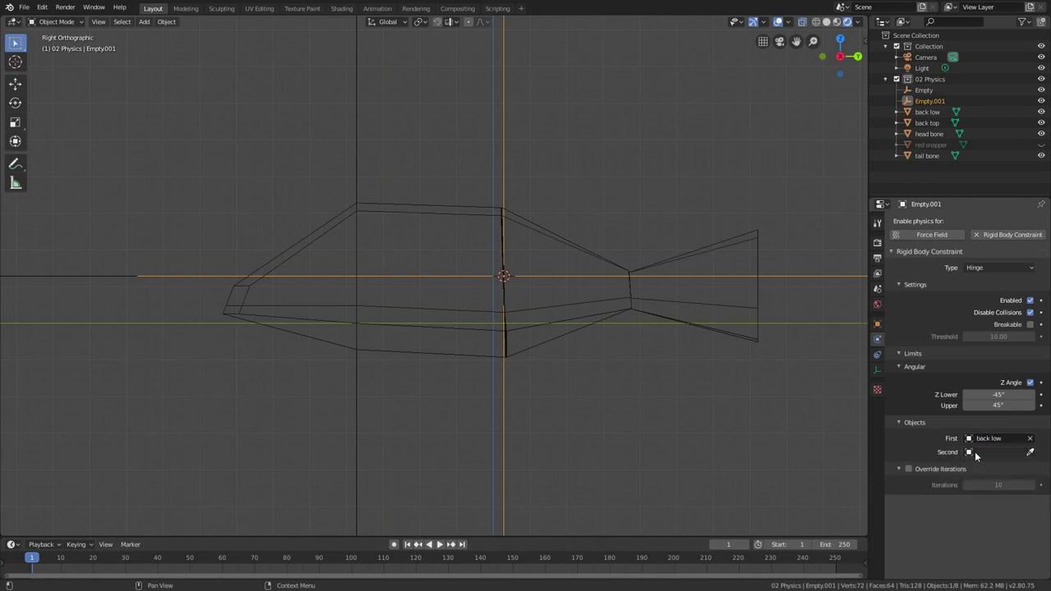
click(975, 453)
click(966, 477)
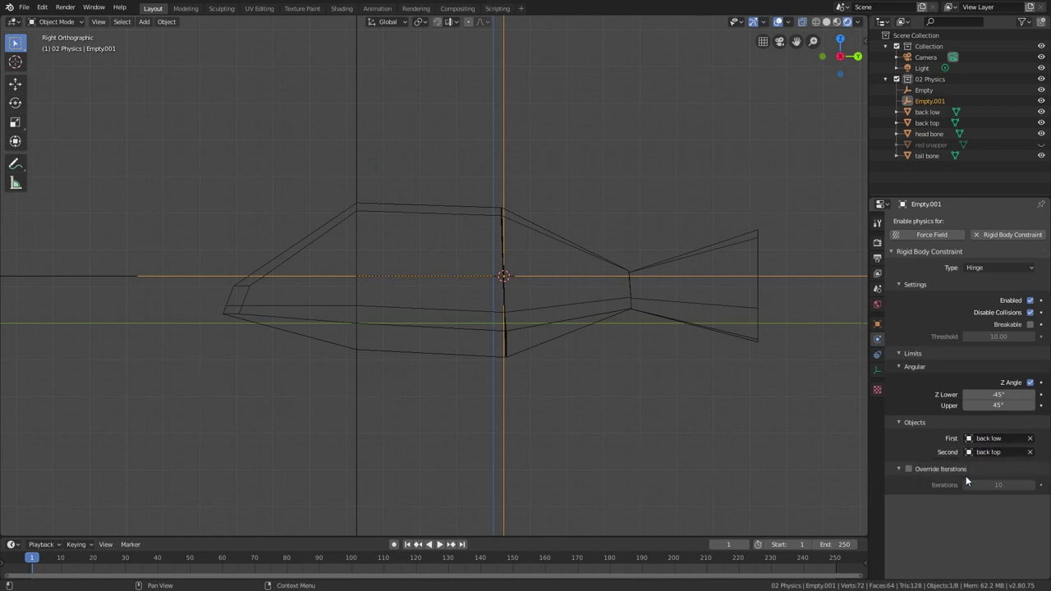
click(652, 270)
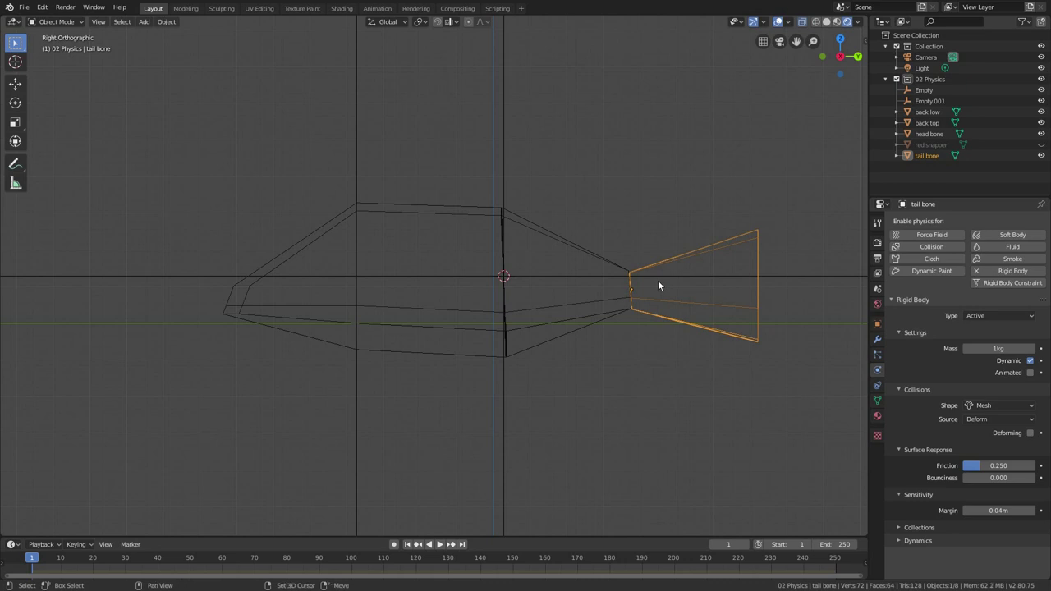
- Add a plain-axes empty at the tail bone joint, then return the 3D cursor to the world origin
key(shift+s)
click(656, 345)
key(shift+a)
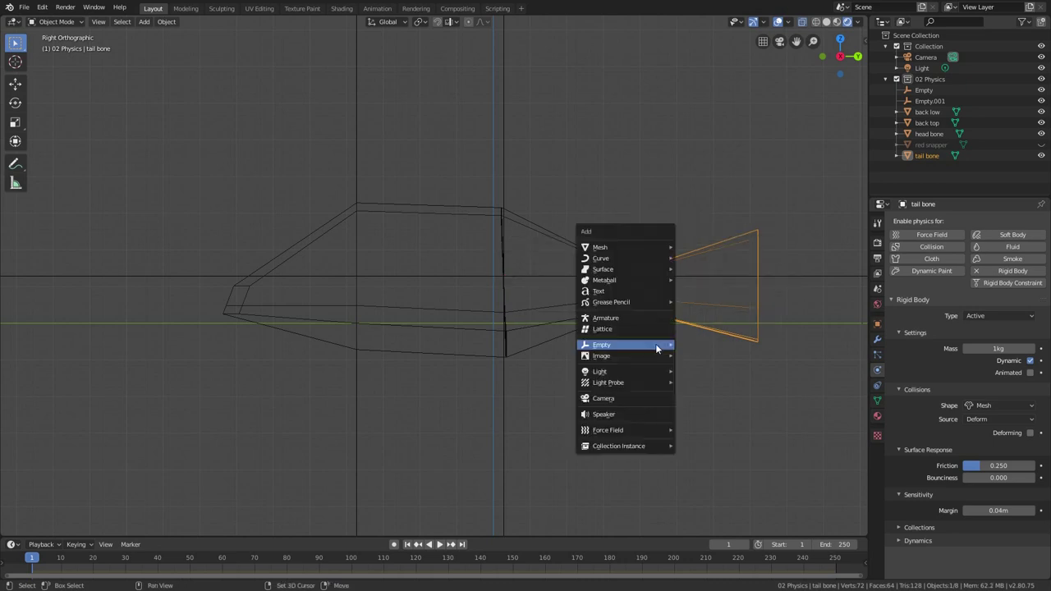
mouse_move(655, 343)
click(695, 346)
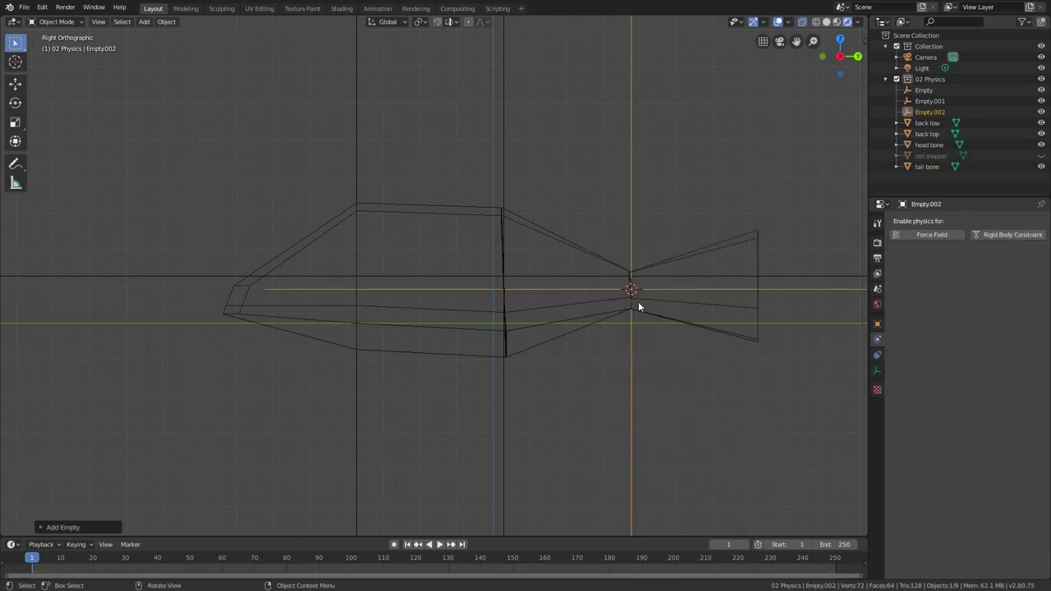
key(shift+s)
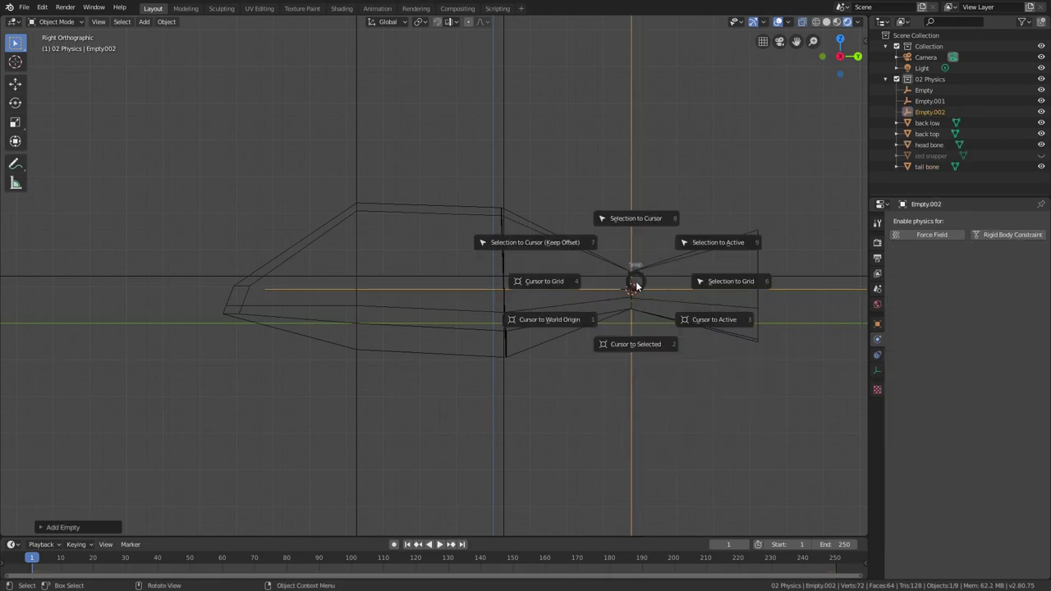
click(567, 323)
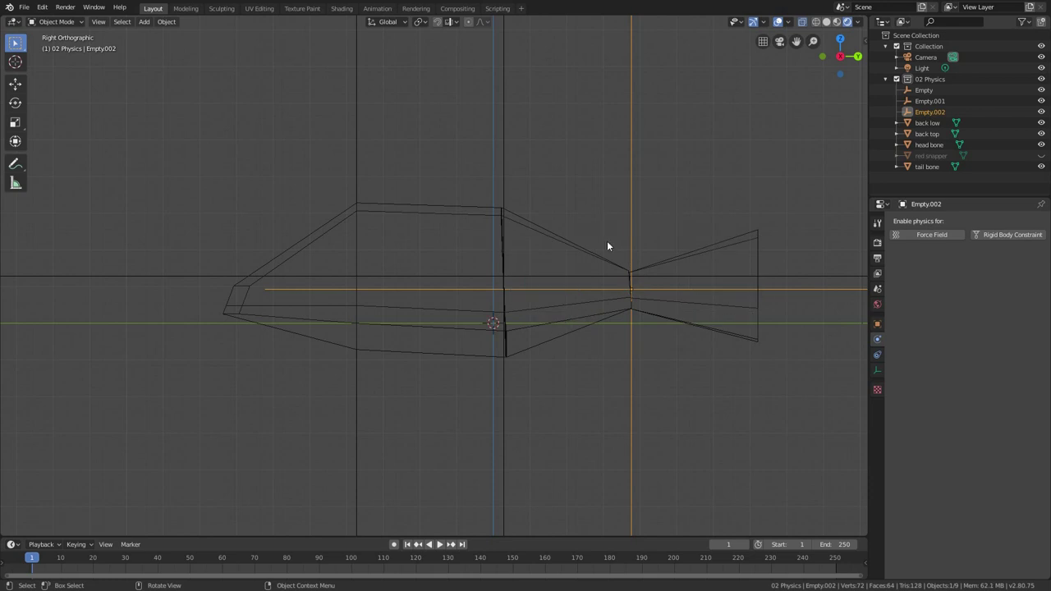
- Give Empty.002 a Hinge rigid body constraint with Z angle limits of -90° to 90°
click(1014, 235)
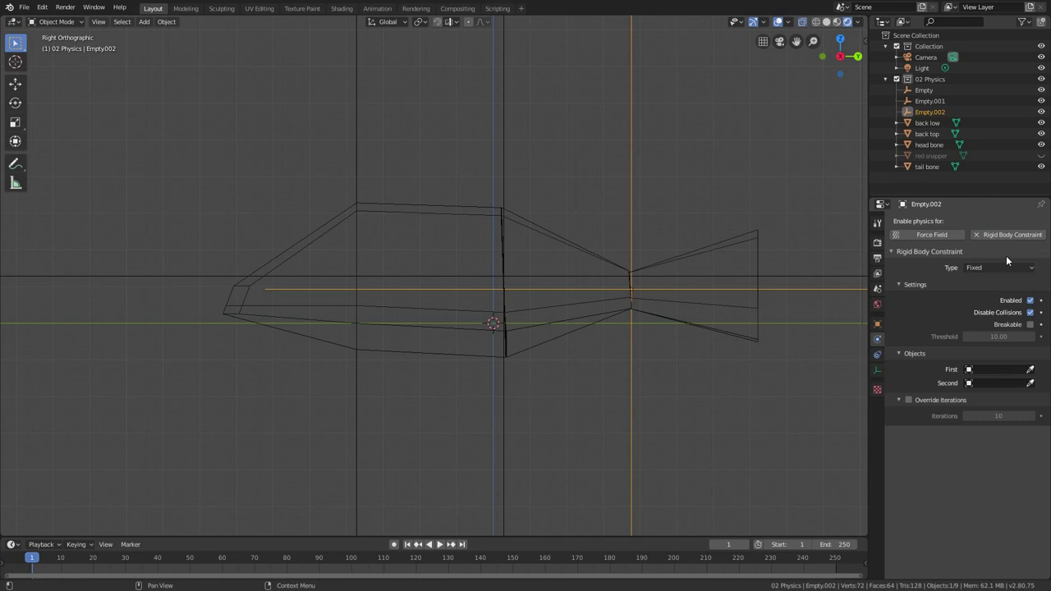
click(999, 267)
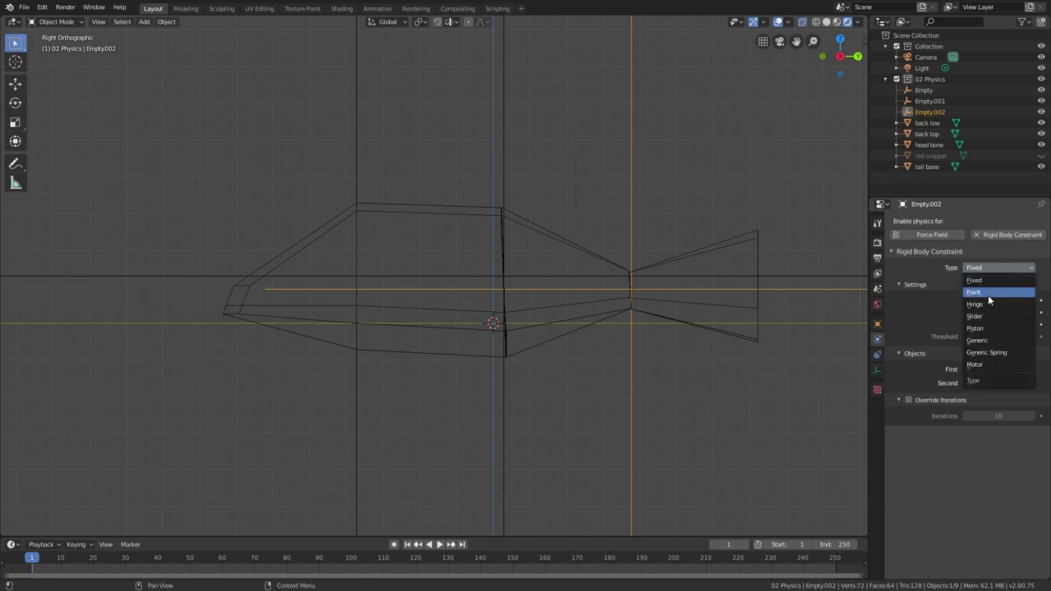
click(988, 297)
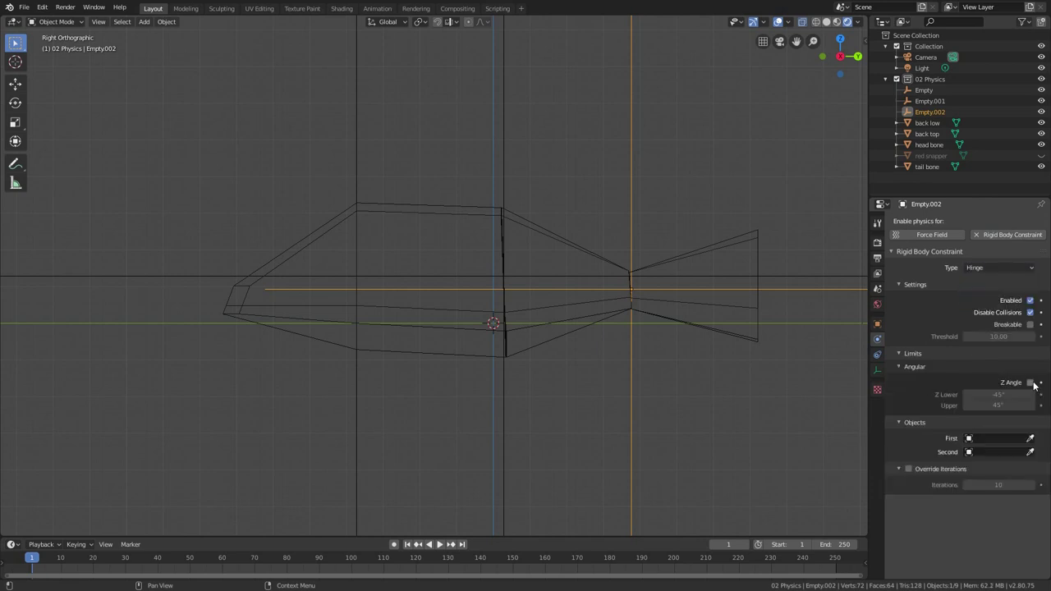
click(1031, 383)
click(1011, 395)
text(-45d)
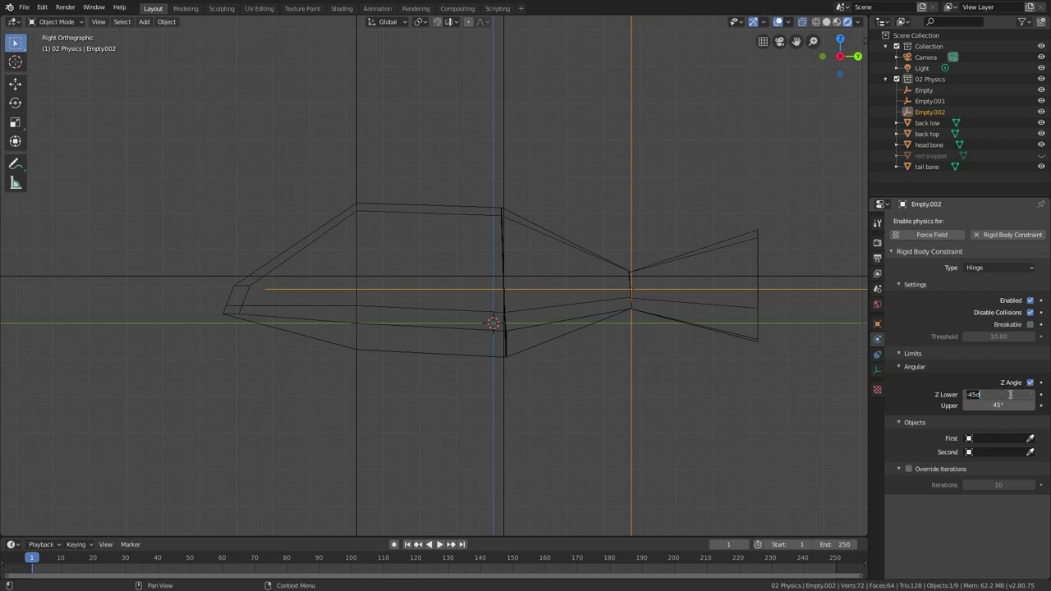
key(BackSpace)
key(BackSpace)
key(BackSpace)
text(90d)
key(Tab)
text(45d)
key(BackSpace)
key(BackSpace)
key(BackSpace)
text(90d)
key(Return)
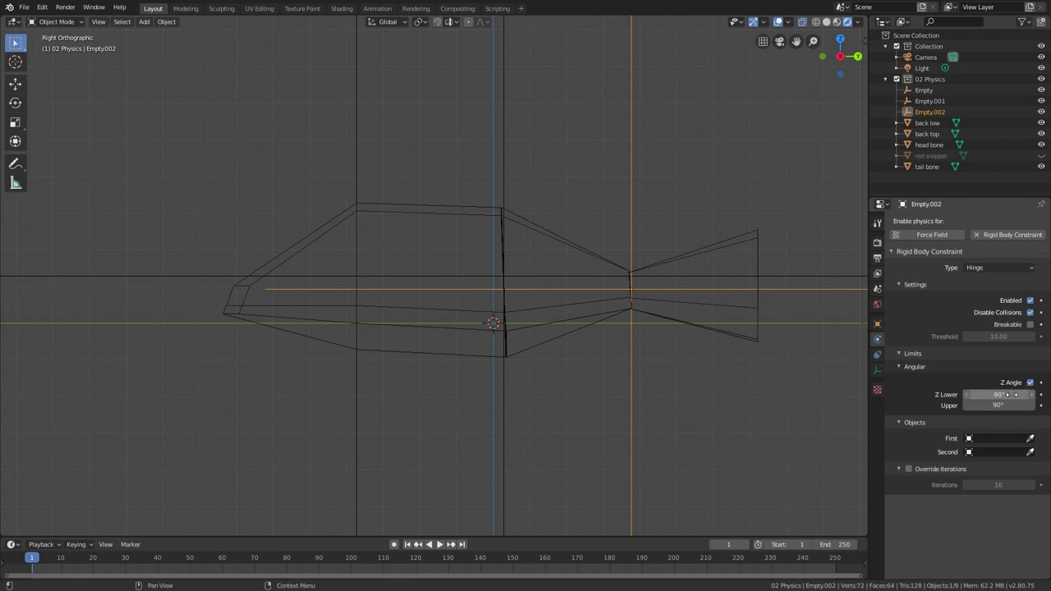
- Link the hinge's first object to back low and its second to tail bone
click(988, 439)
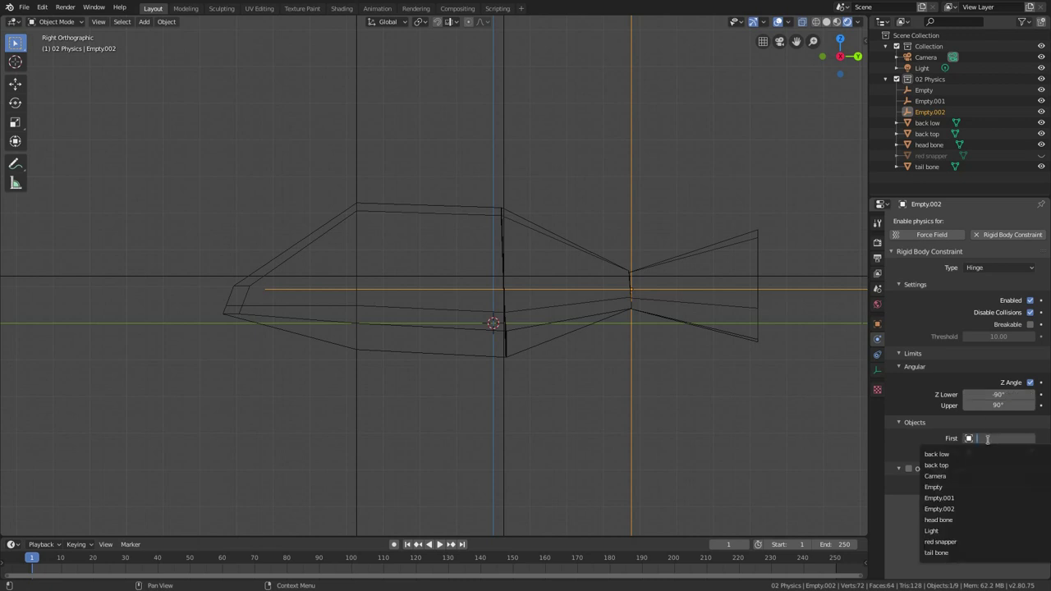
click(989, 454)
click(991, 452)
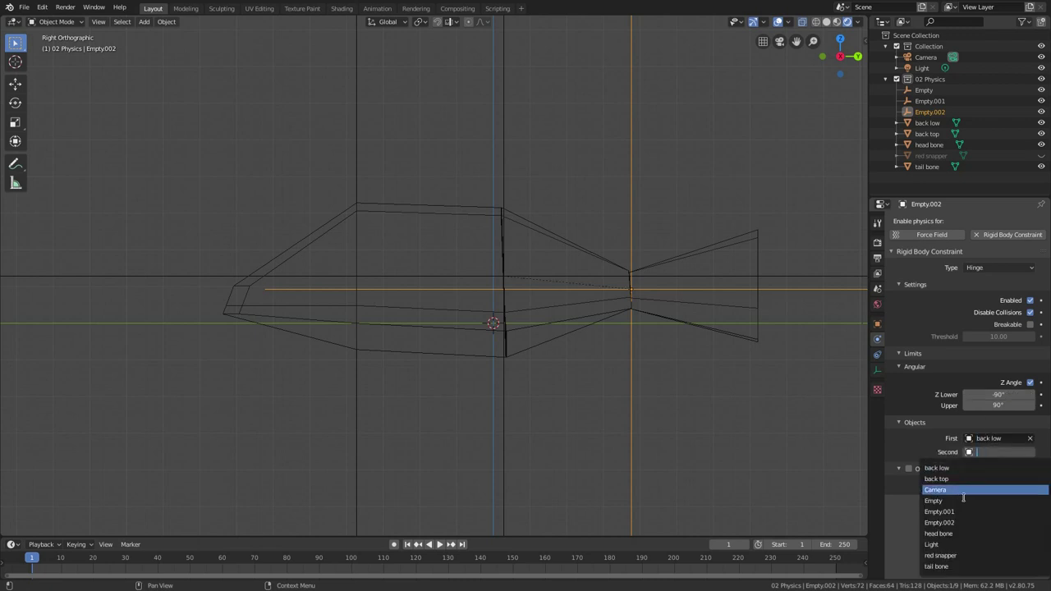
click(953, 568)
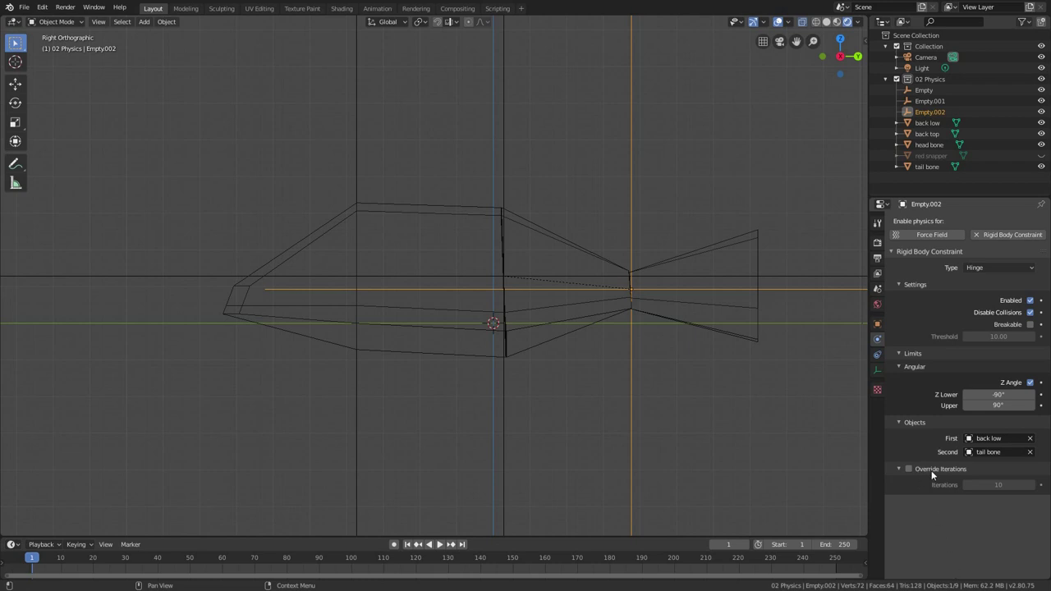
click(878, 259)
click(875, 289)
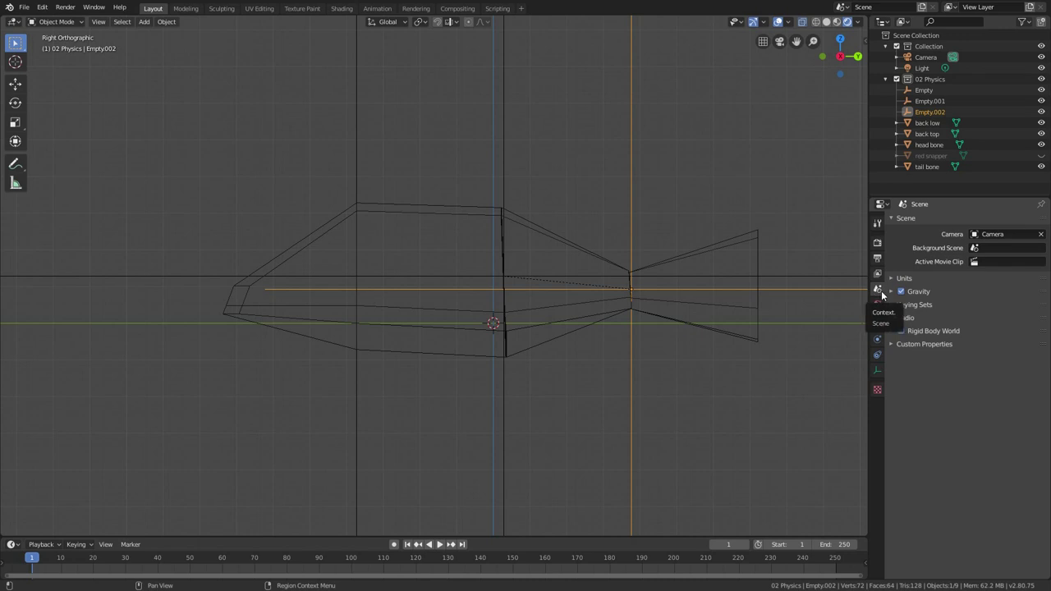
- Glance at the image search results in Chrome, then return to the Blender fish scene
key(alt+Tab)
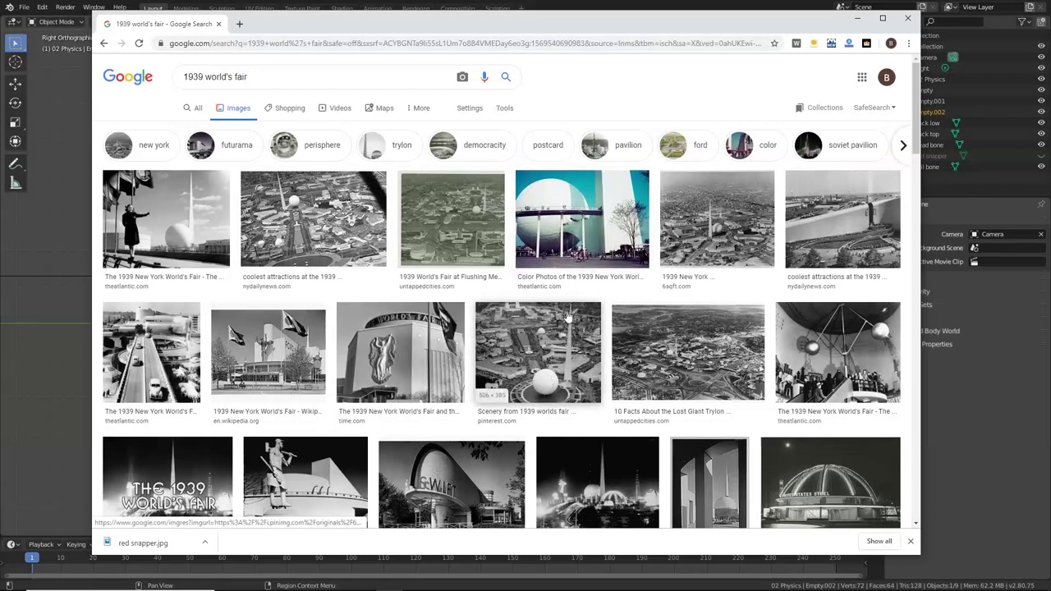
key(alt+Tab)
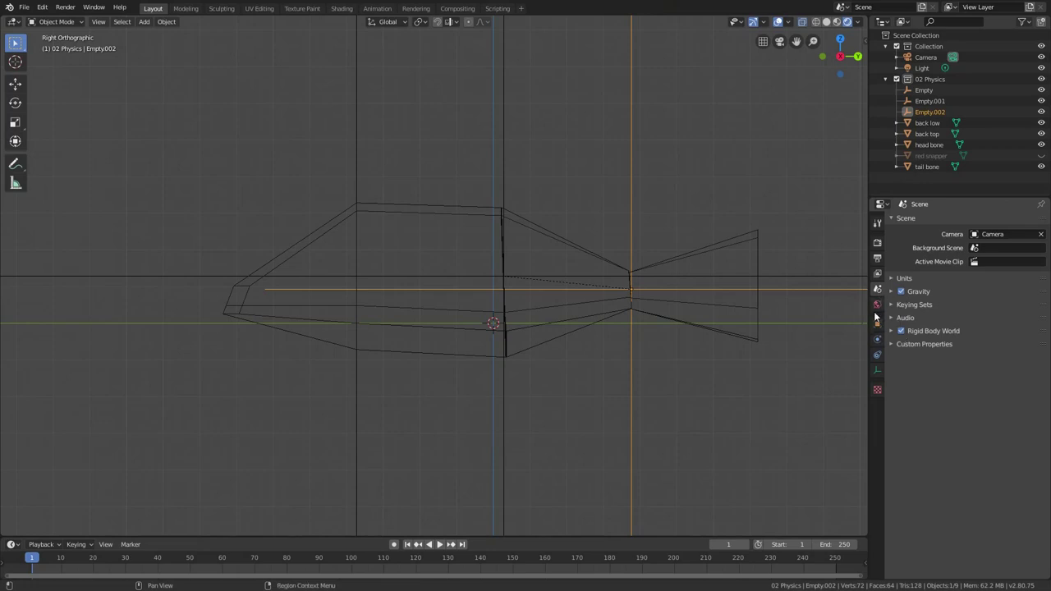
- Set Rigid Body World solver iterations to 12, checking 60 ÷ 24 in a calculator
click(890, 331)
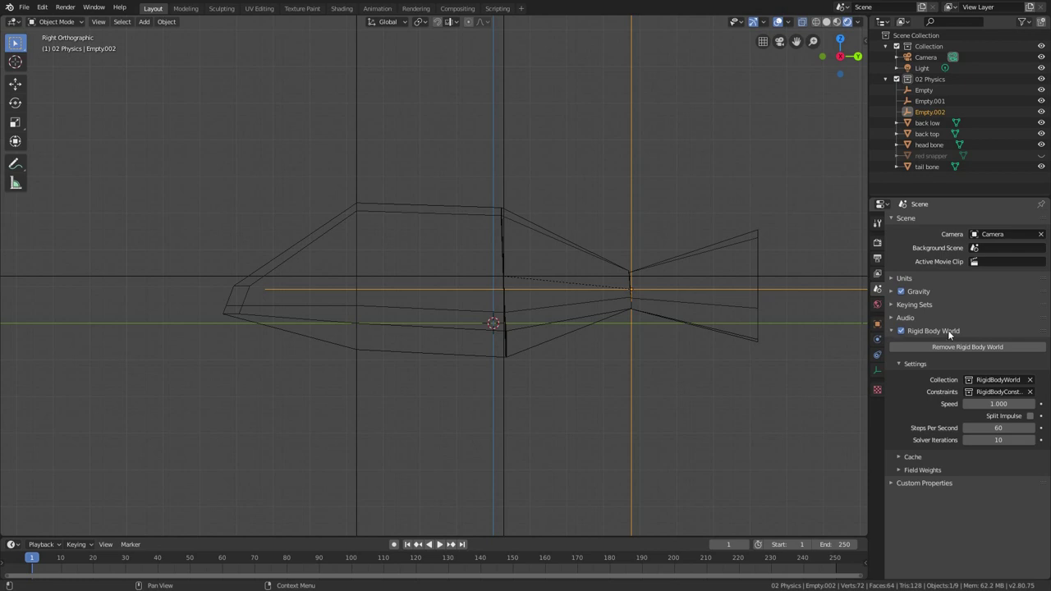
click(1008, 440)
text(12)
key(Return)
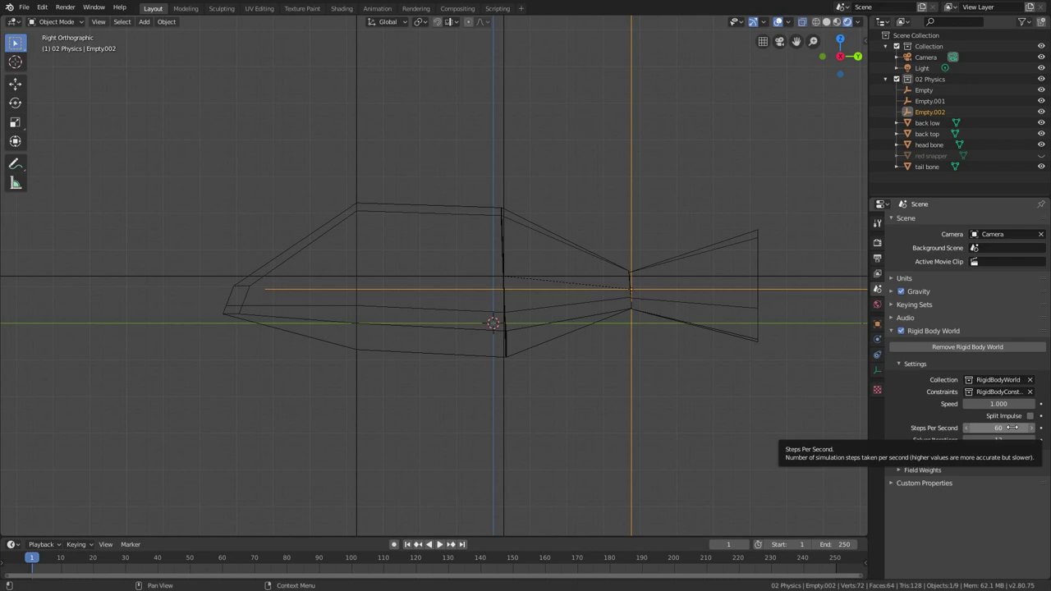
key(alt+Tab)
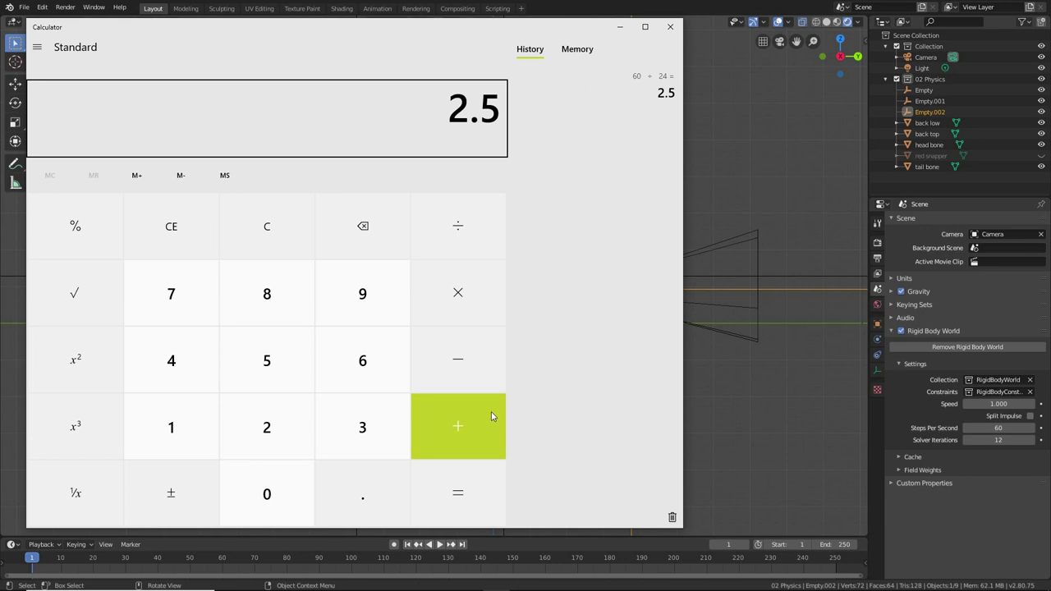
click(670, 26)
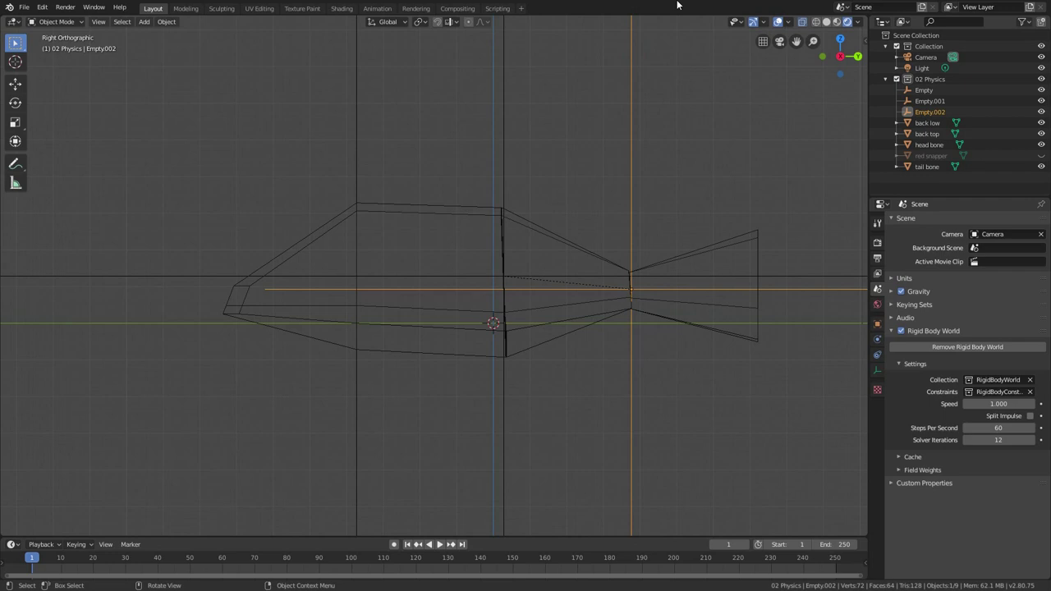
- Set the empty display size to 0.2 m for Empty.002, Empty.001 and the head Empty
click(1013, 425)
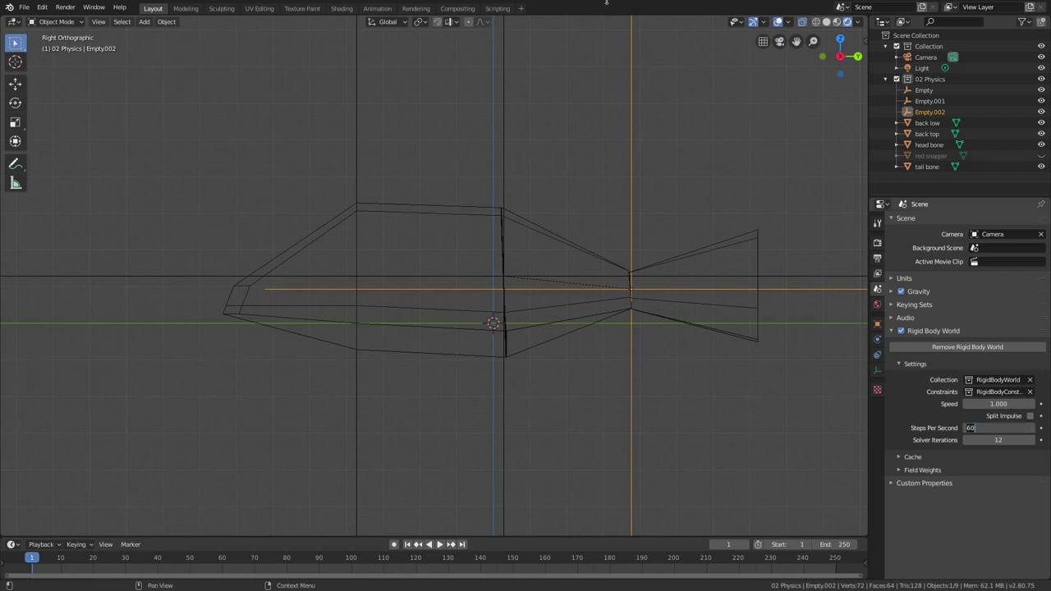
click(875, 370)
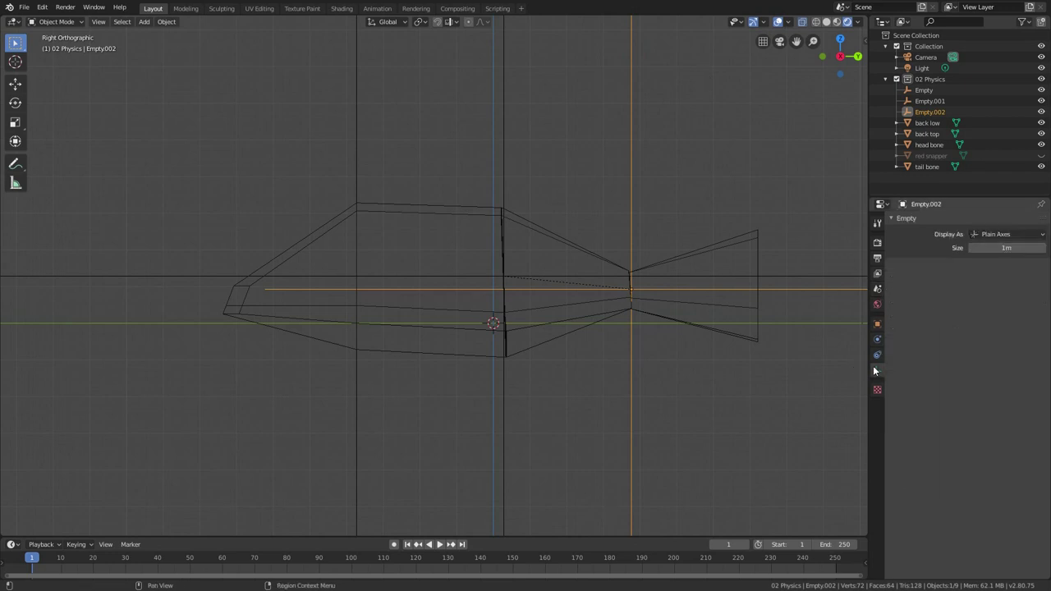
click(999, 248)
text(0.2)
key(Return)
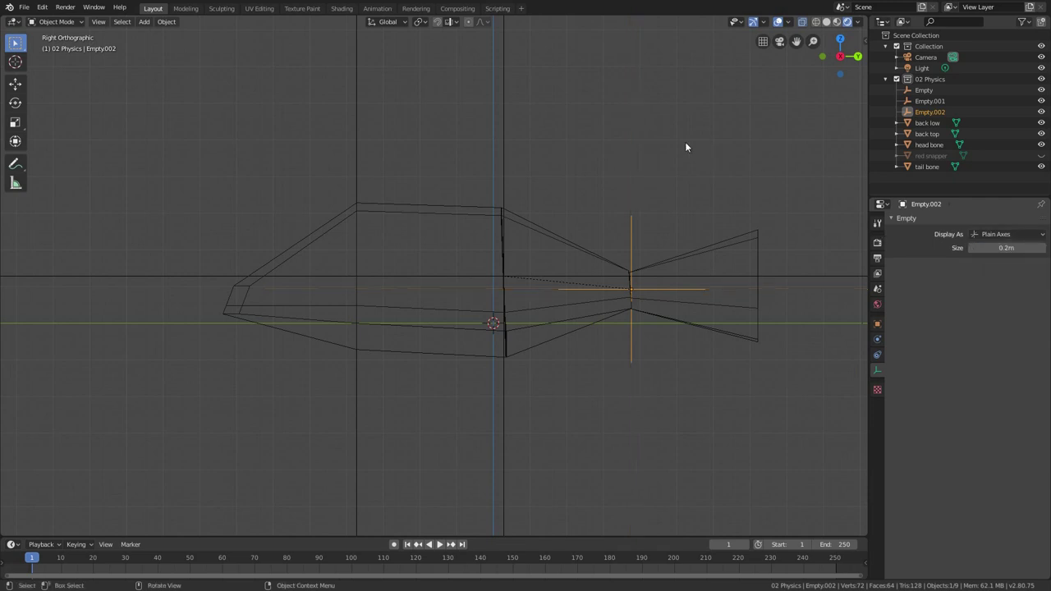
click(500, 137)
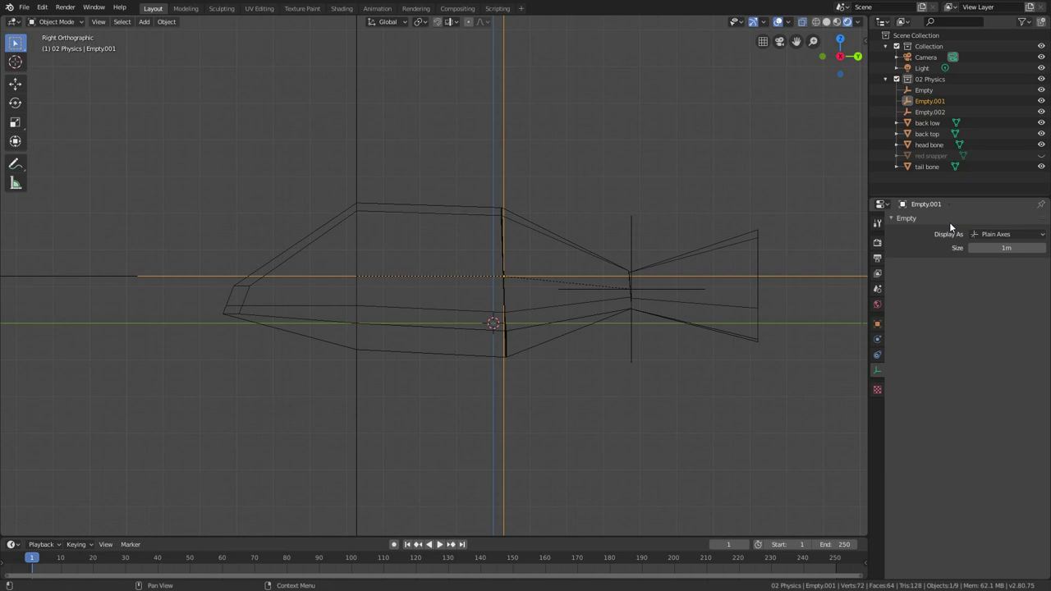
click(984, 248)
text(0.2)
key(Return)
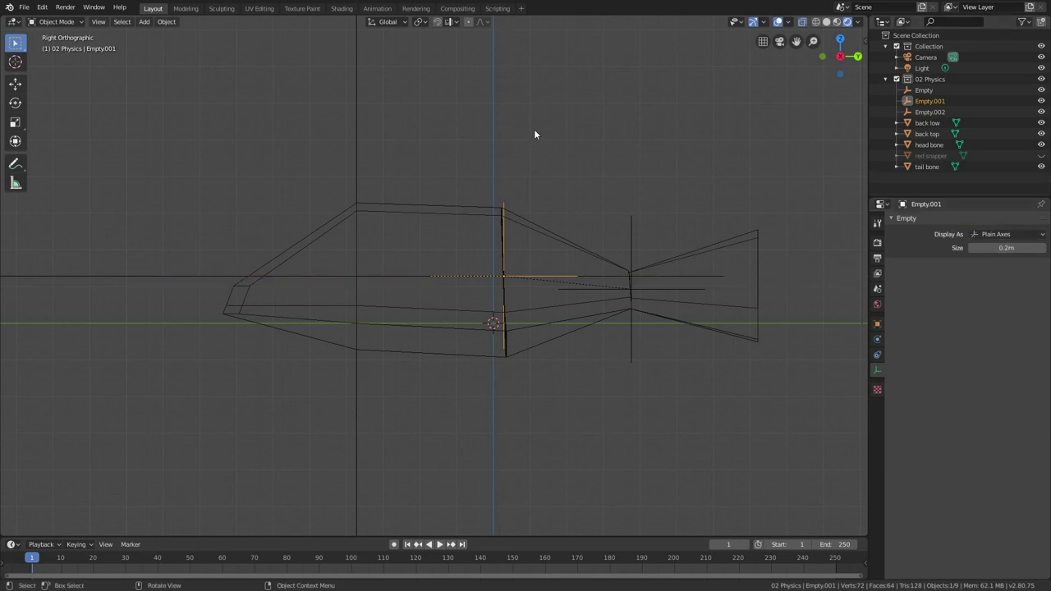
click(357, 154)
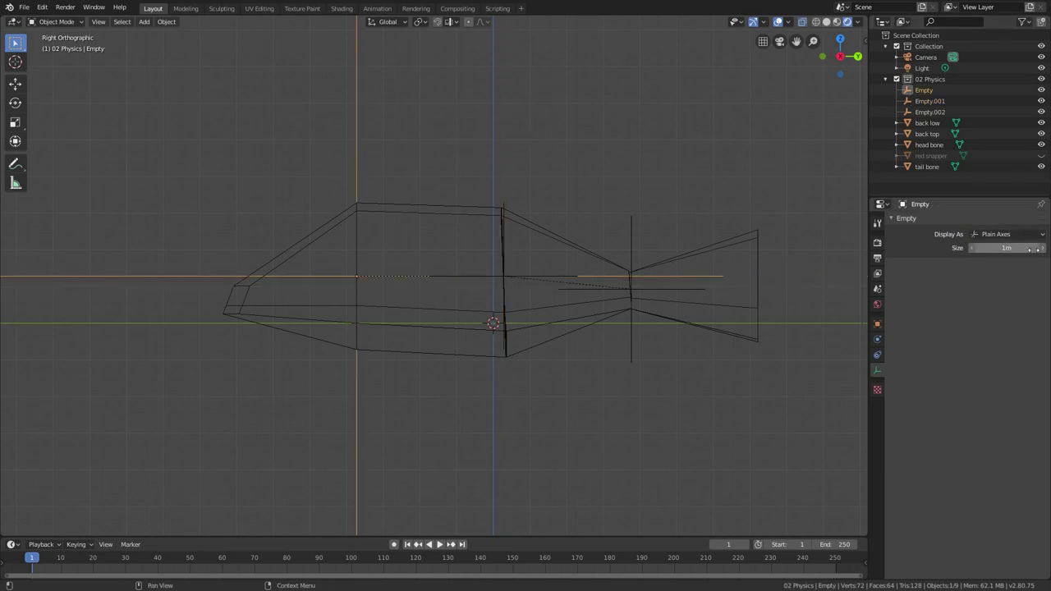
click(1017, 248)
text(0.2)
key(Return)
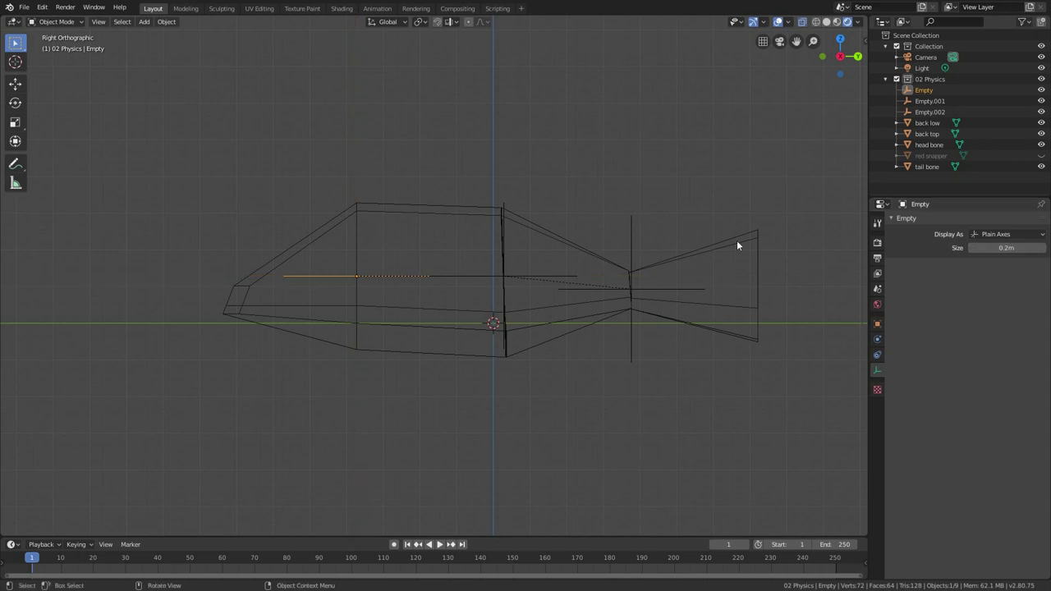
middle_drag(499, 237, 520, 217)
scroll(469, 125, down, 4)
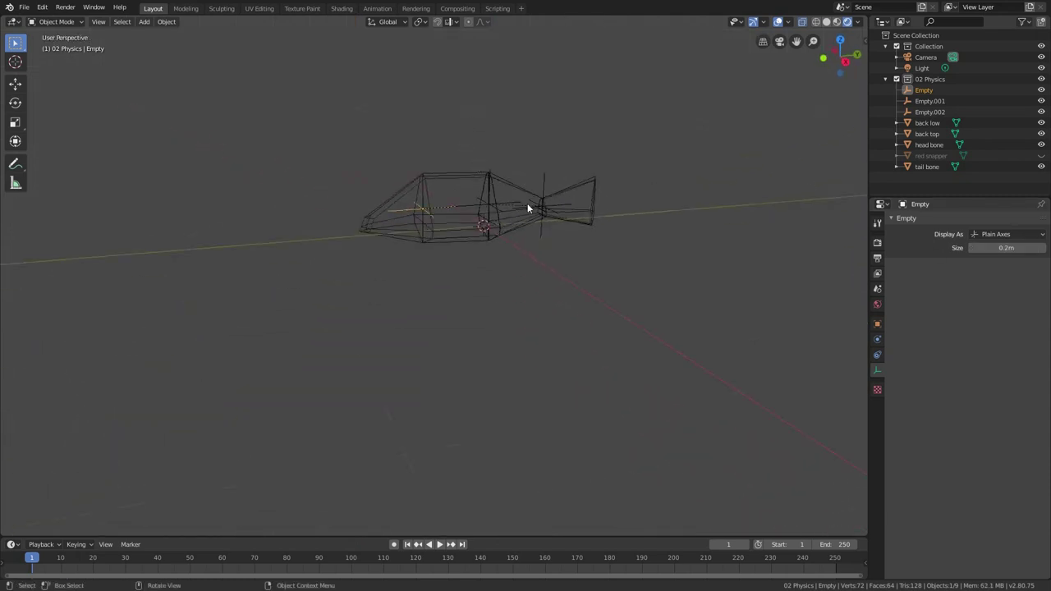
key(space)
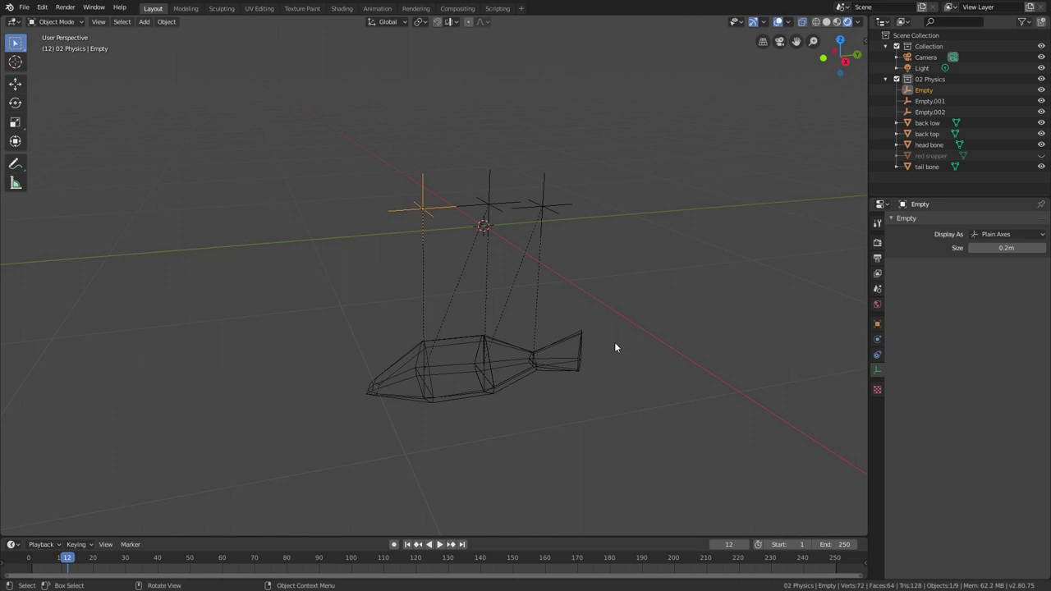
click(734, 24)
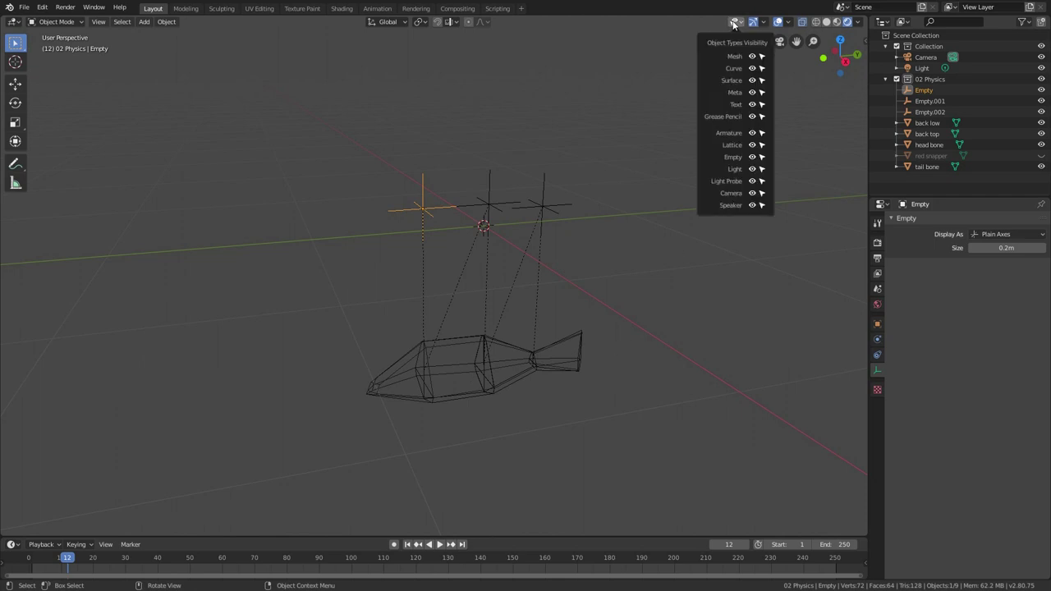
click(752, 157)
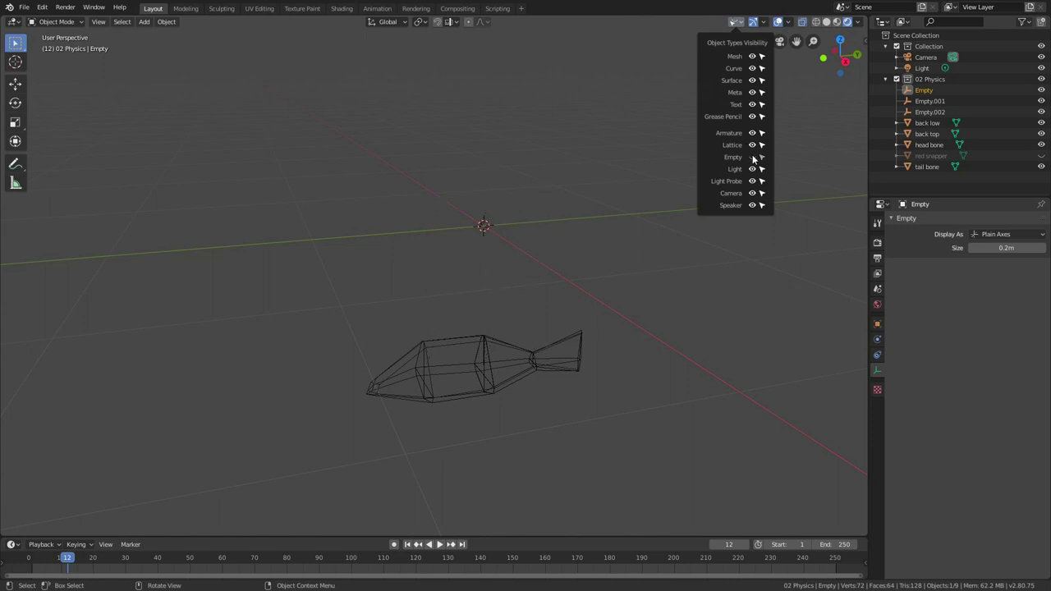
click(752, 157)
click(738, 23)
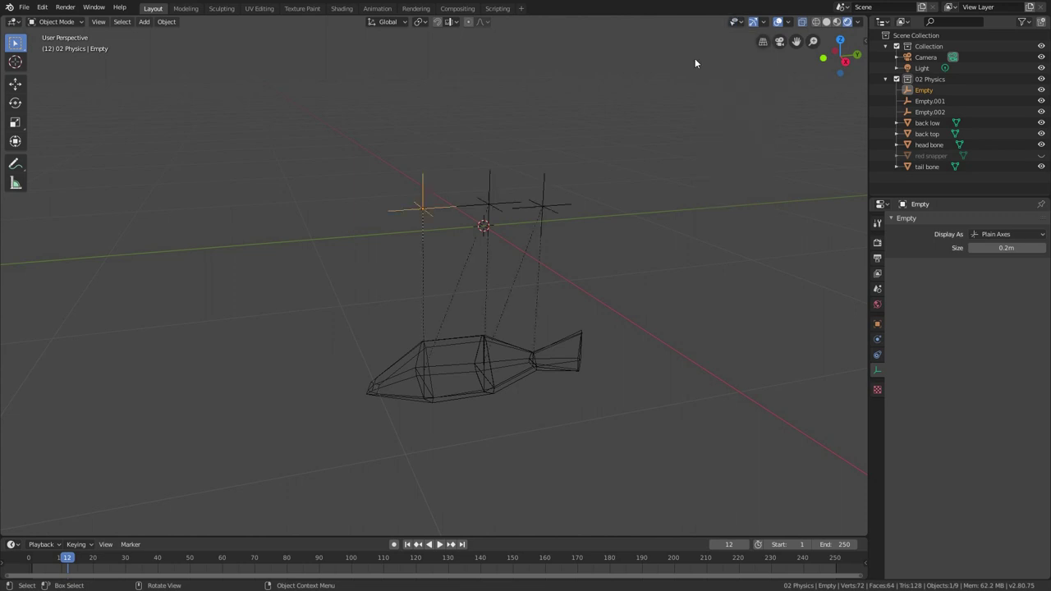
key(shift+Left)
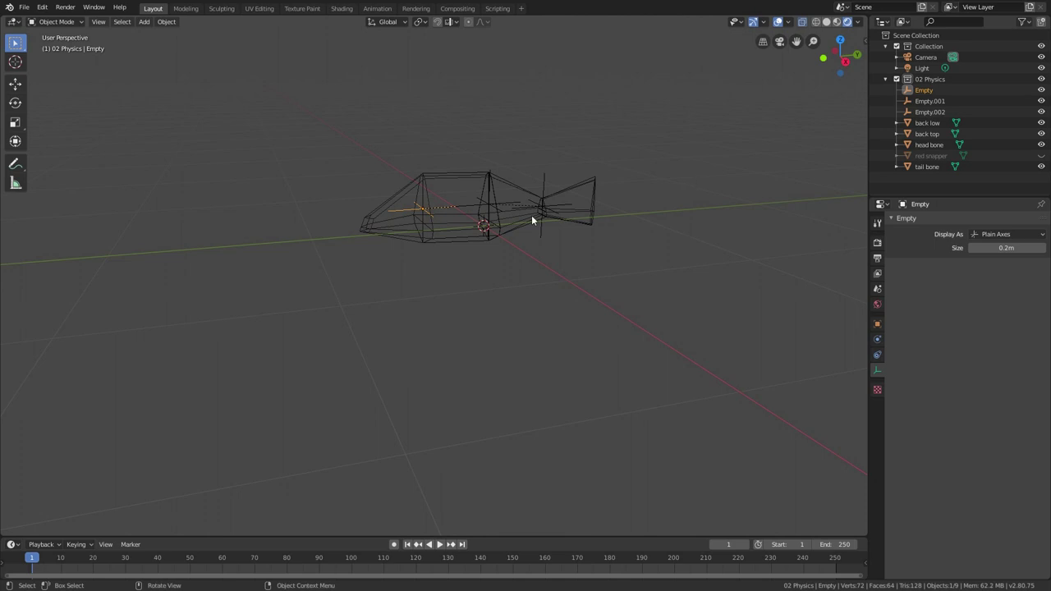
middle_drag(446, 197, 482, 213)
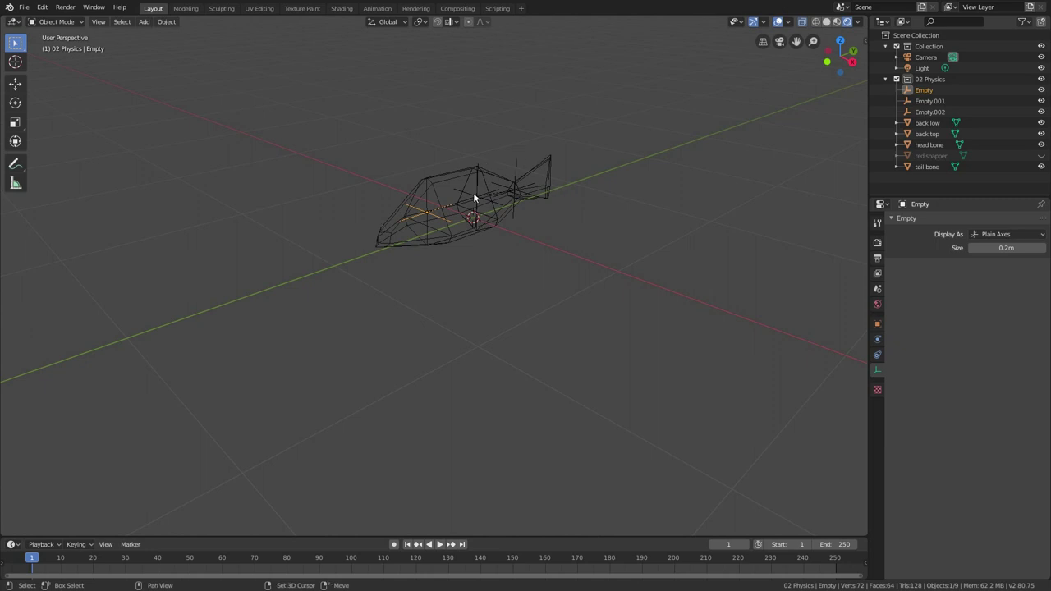
- Add a circle mesh and parent all fish segments and hinge empties to it
key(shift+a)
mouse_move(441, 96)
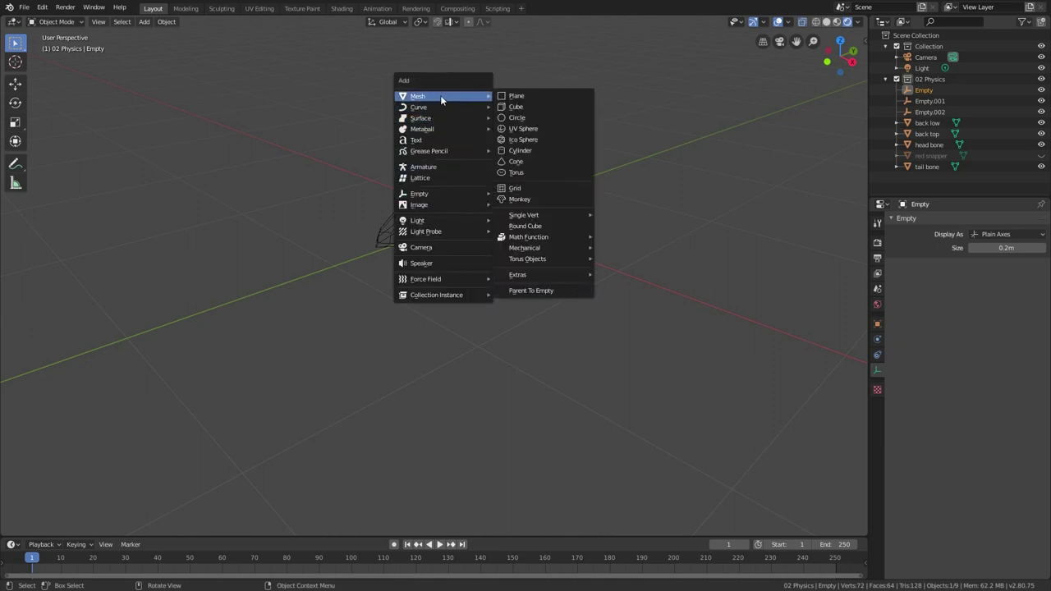
click(519, 117)
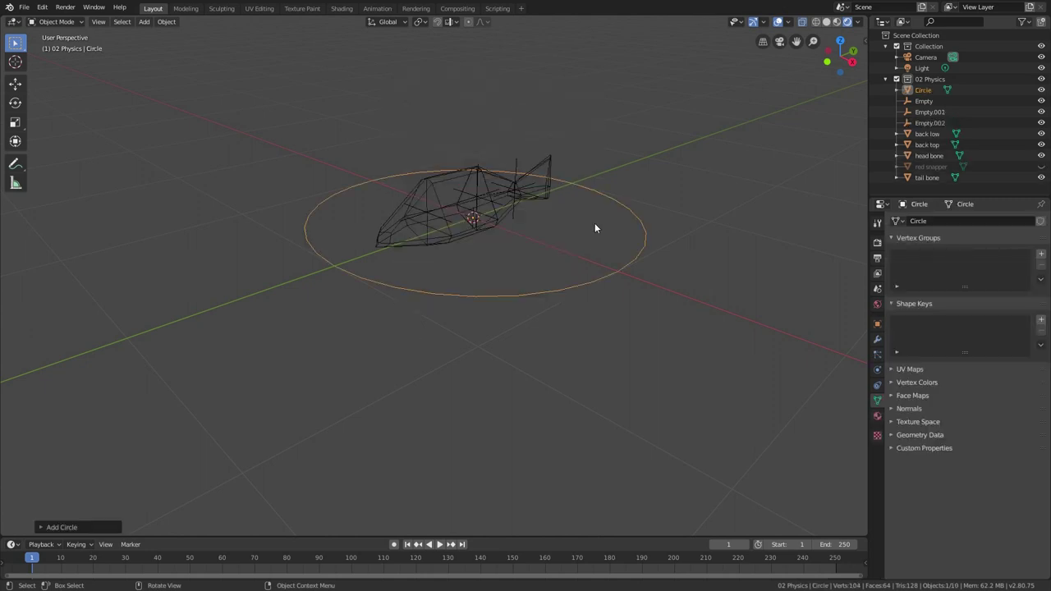
drag(298, 133, 661, 318)
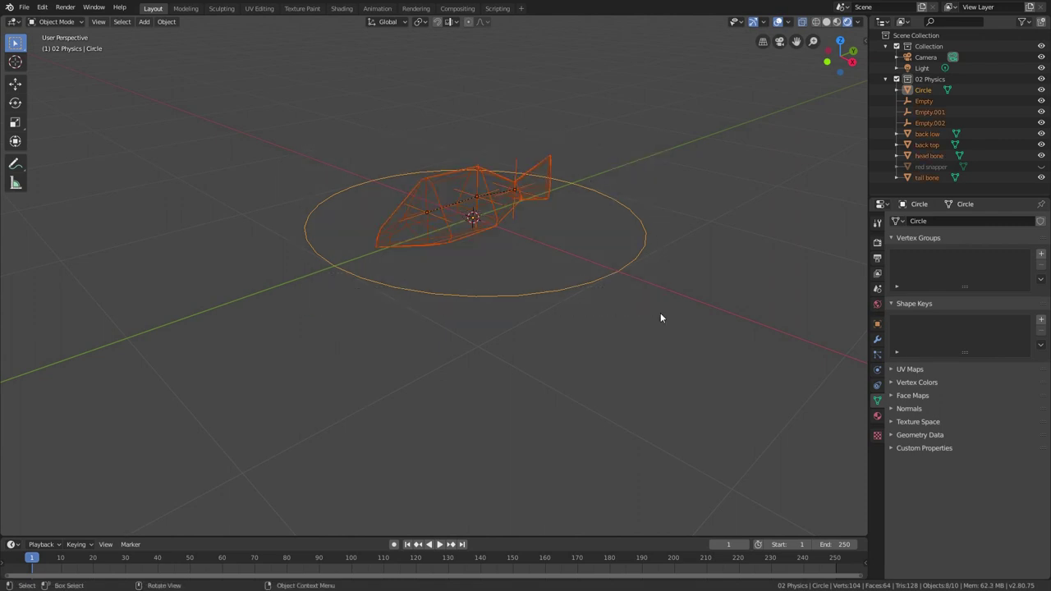
key(ctrl+p)
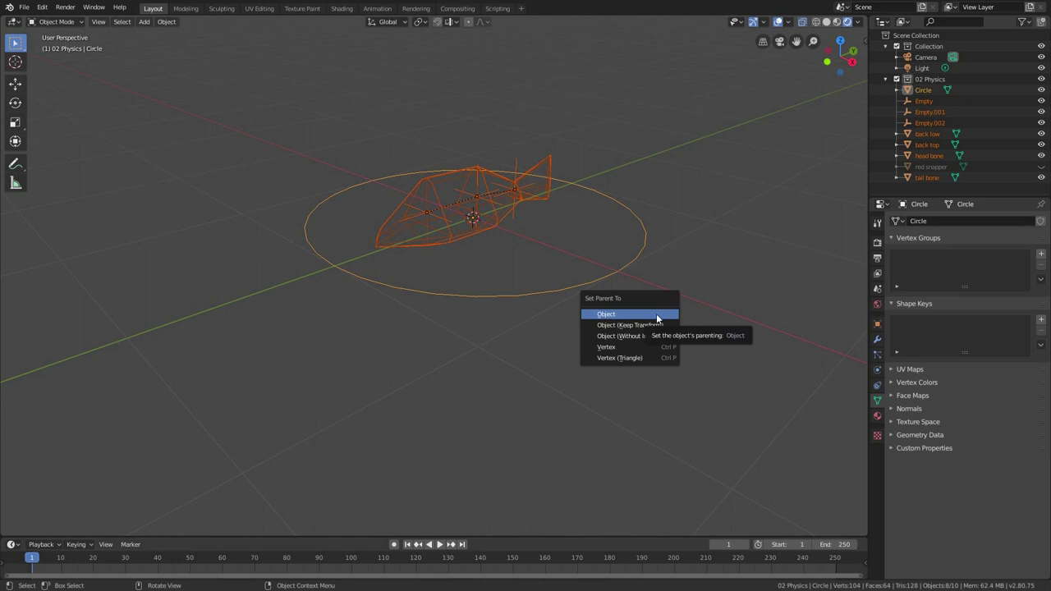
click(607, 315)
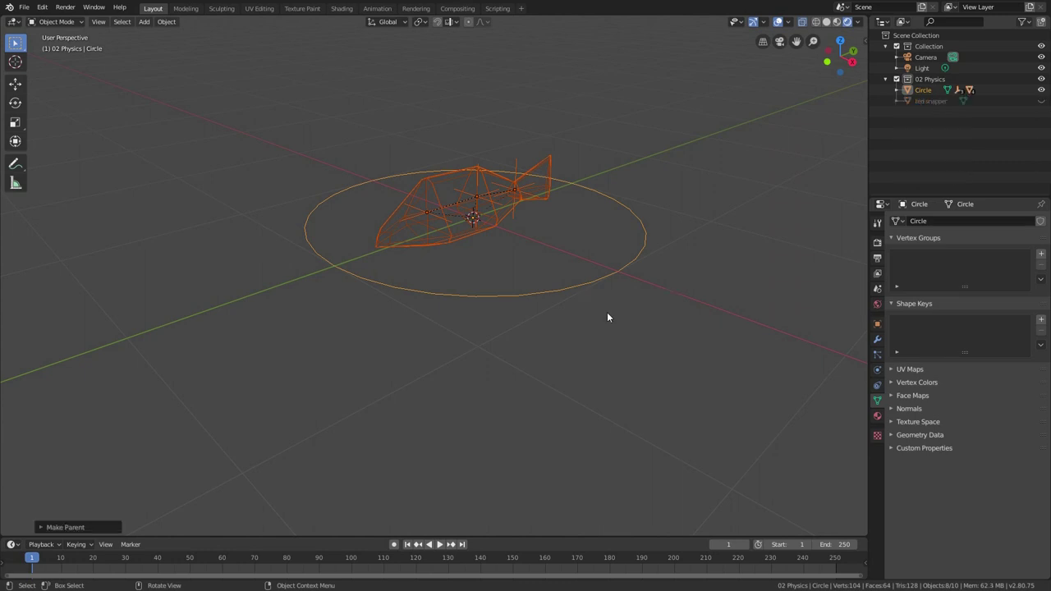
- Test-move the circle without committing, then hide the 02 Physics collection
click(602, 279)
key(g)
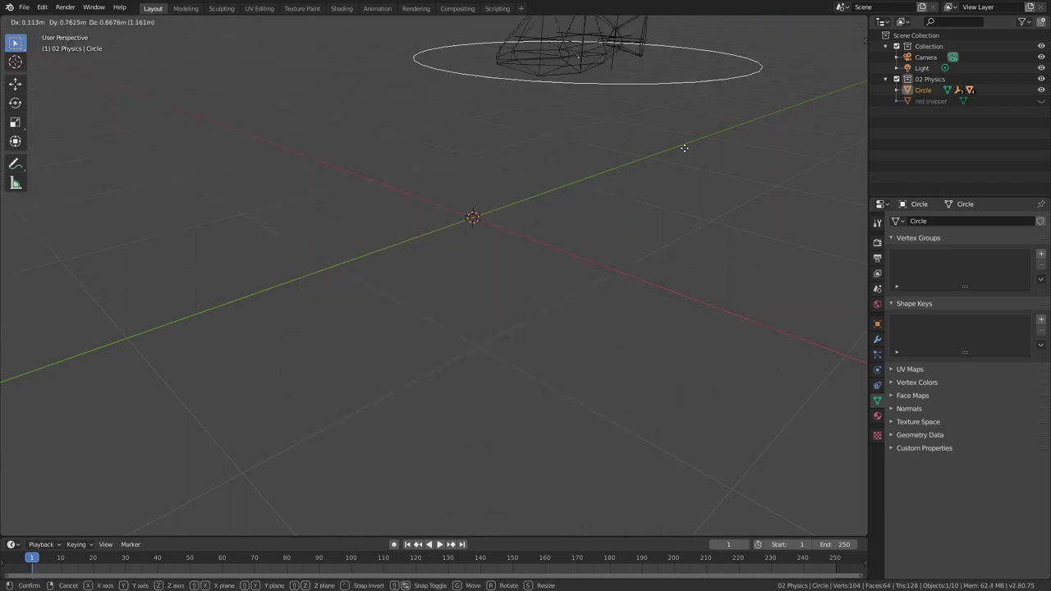
key(Escape)
scroll(492, 345, down, 8)
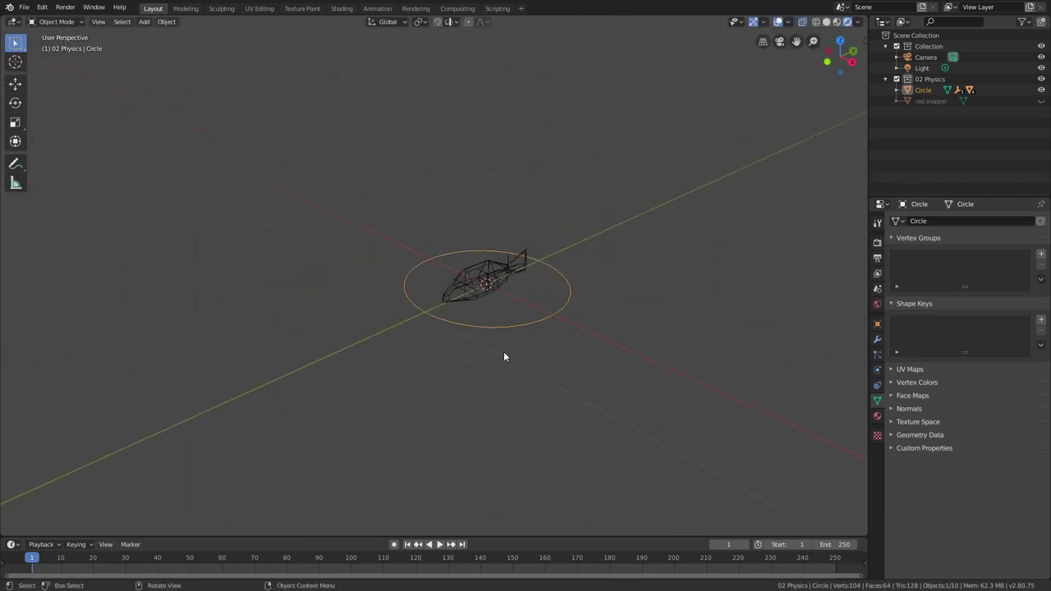
key(1)
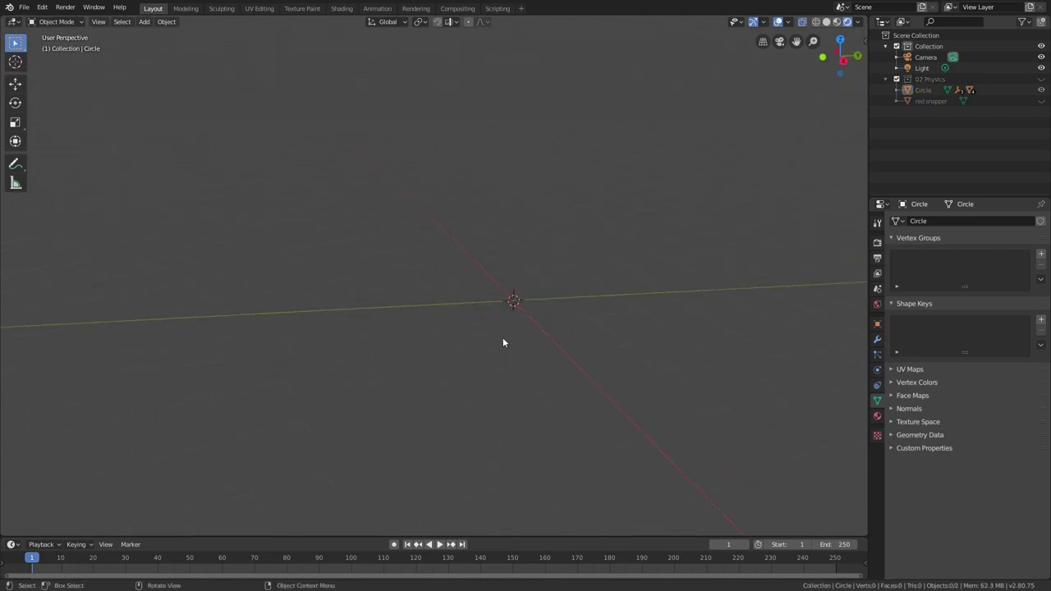
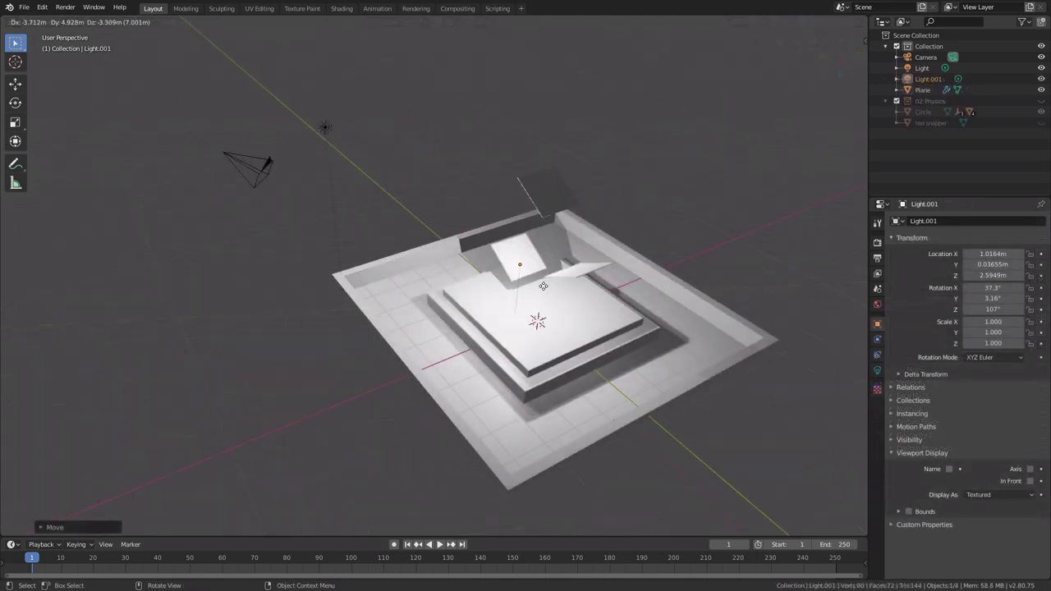
- Raise the duplicate light vertically above the tray and set its power to 900W
key(shift+z)
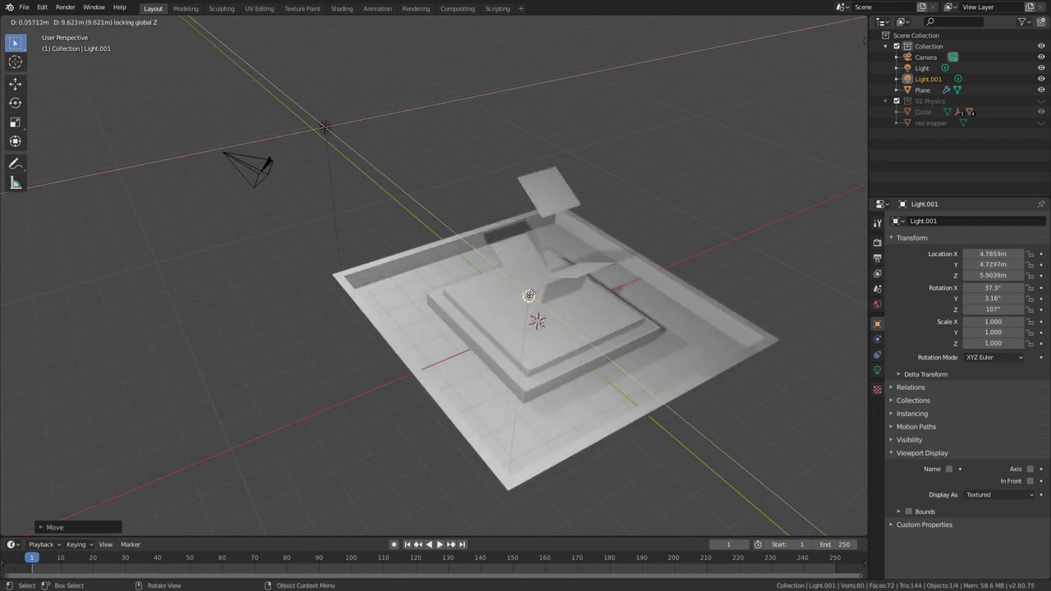
click(535, 298)
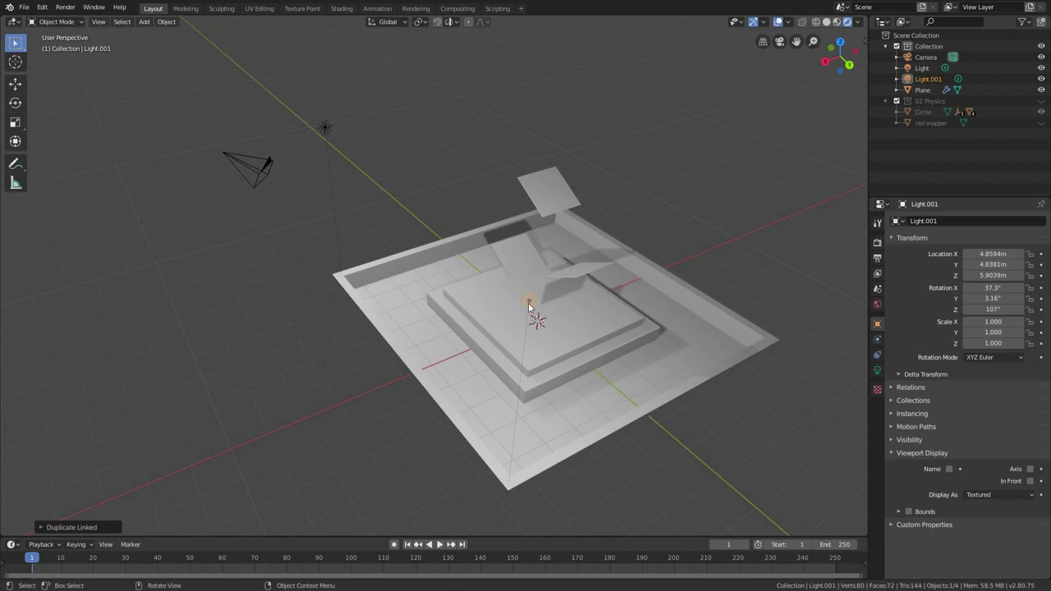
click(877, 370)
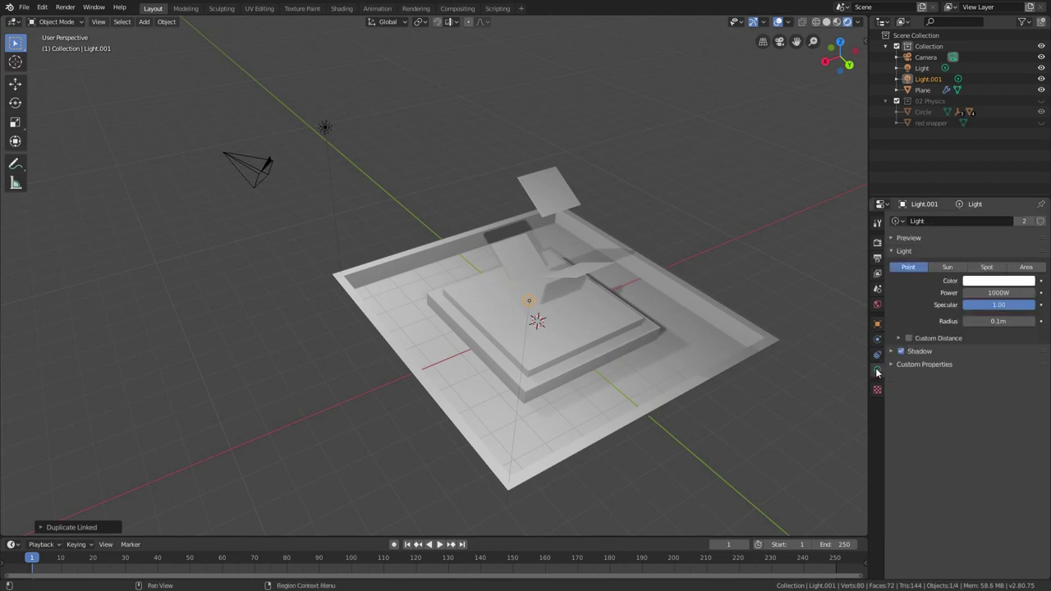
click(995, 293)
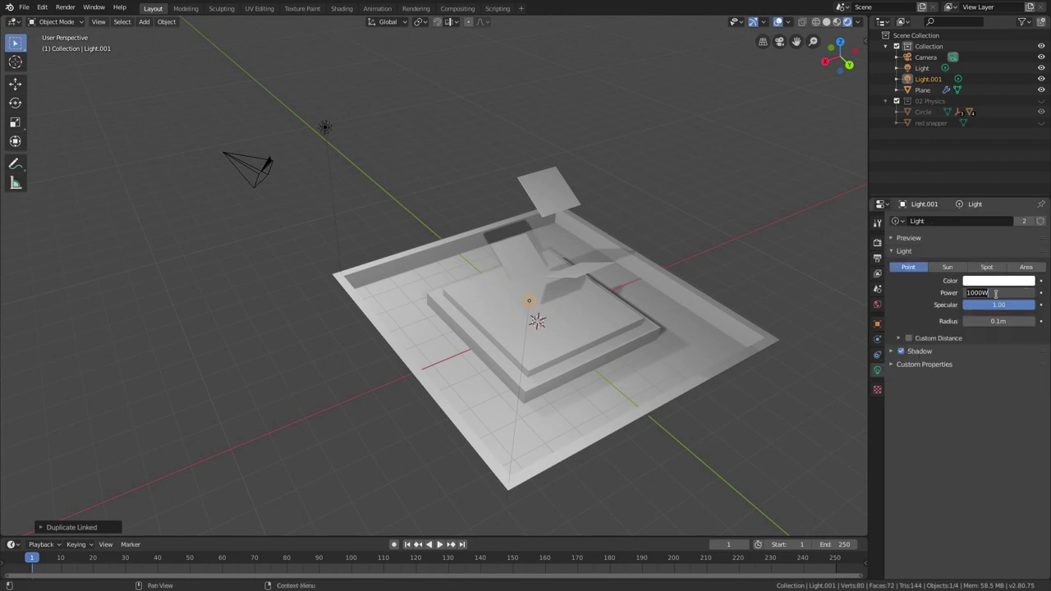
text(900)
key(Return)
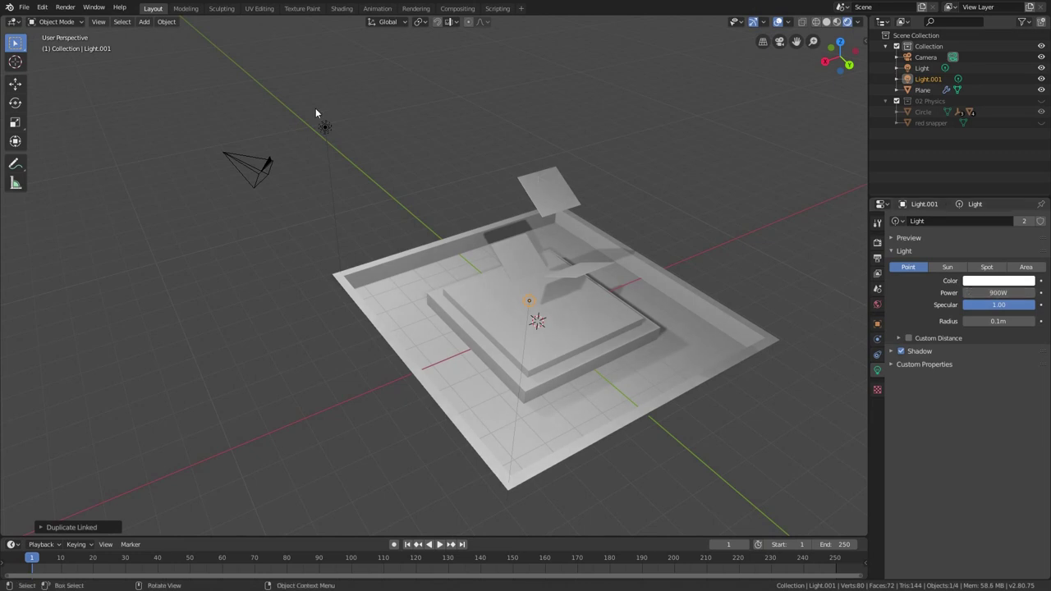
- Tint the linked lights a pale pink, then select the walled tray
click(325, 127)
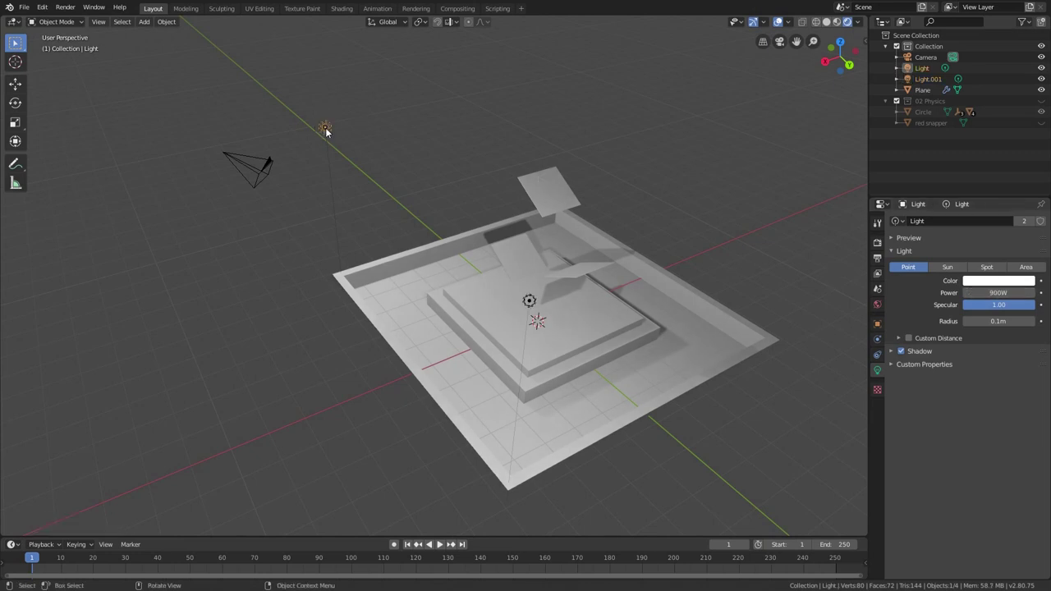
click(1014, 282)
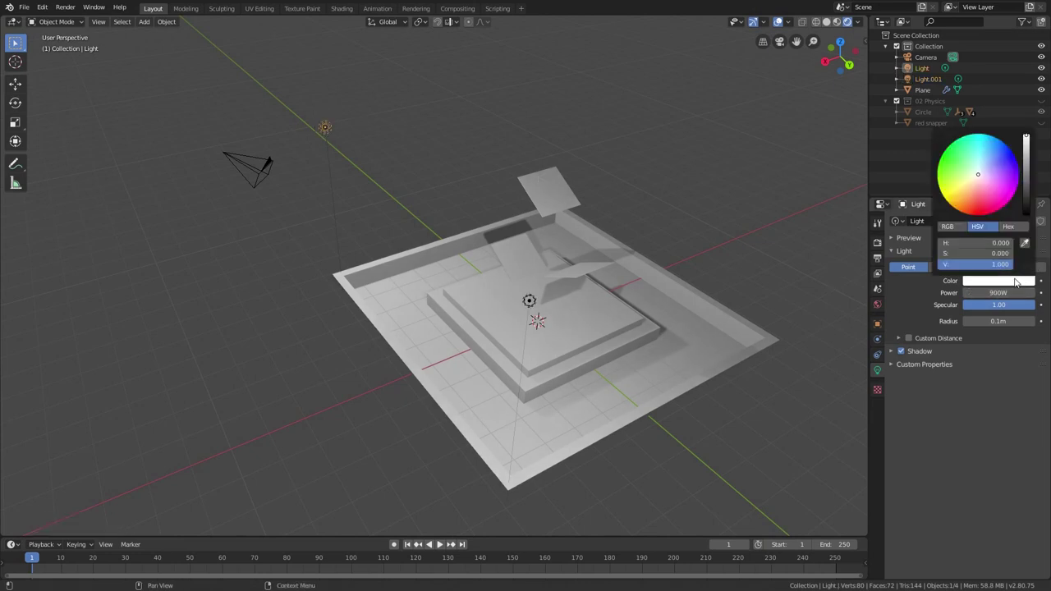
click(977, 184)
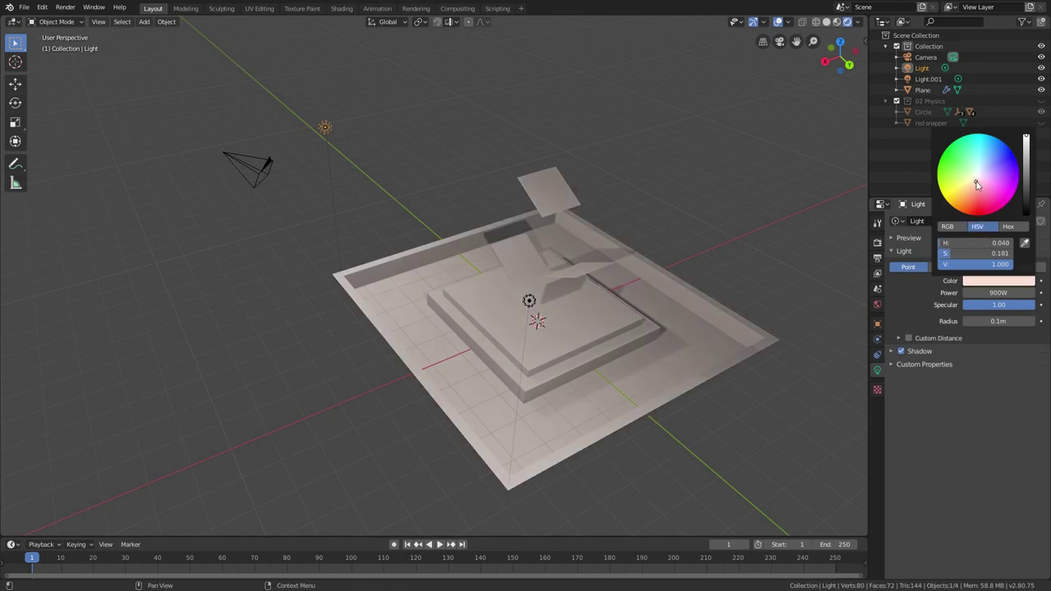
middle_drag(499, 250, 498, 297)
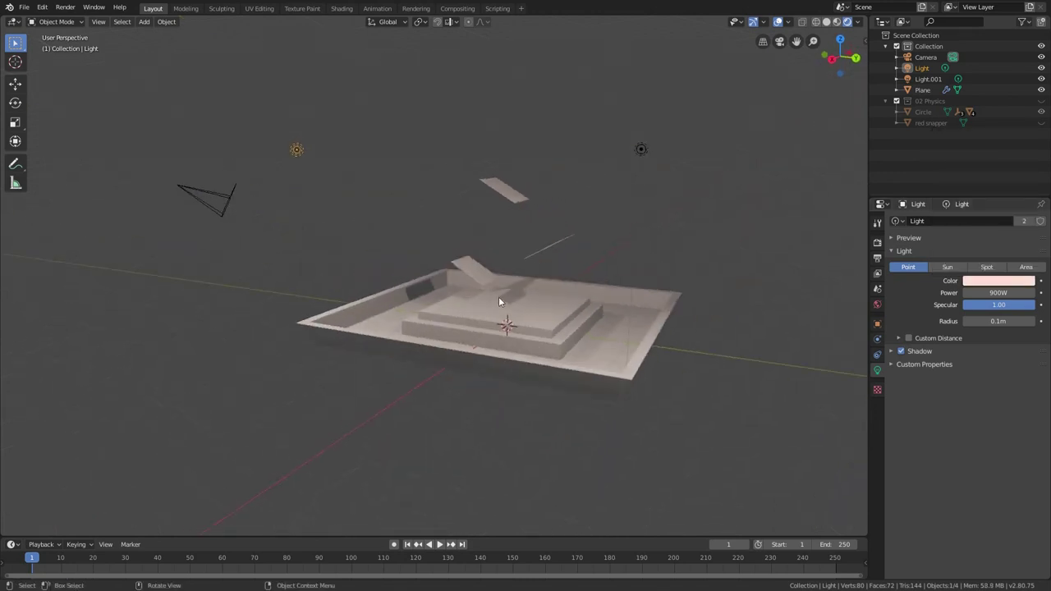
click(487, 336)
- Rename the tray object to 'platform' and show its Solidify modifier (0.01m thickness)
scroll(489, 345, up, 5)
key(F2)
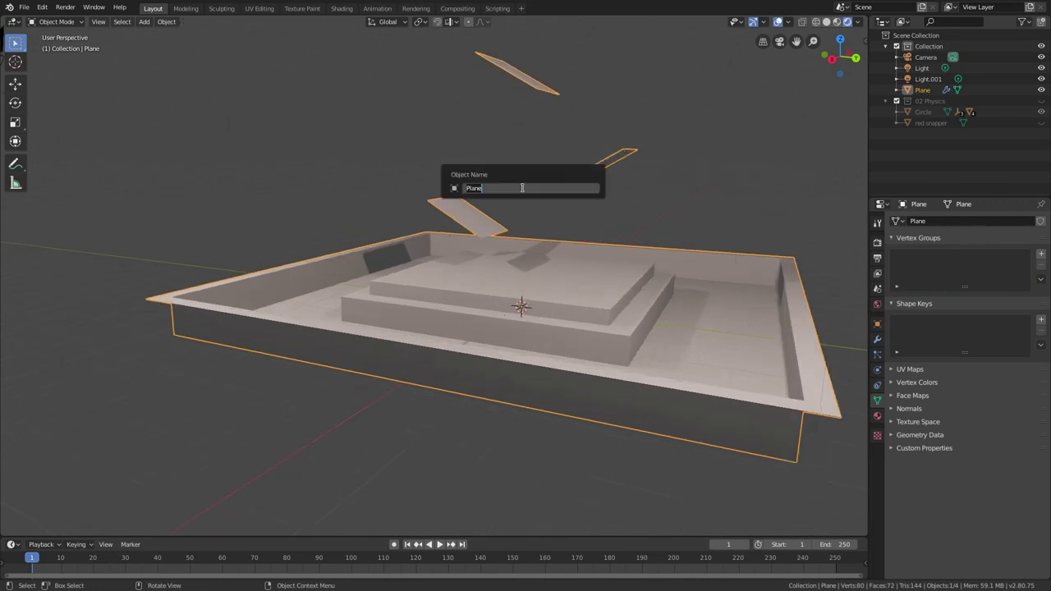
text(platform)
key(Return)
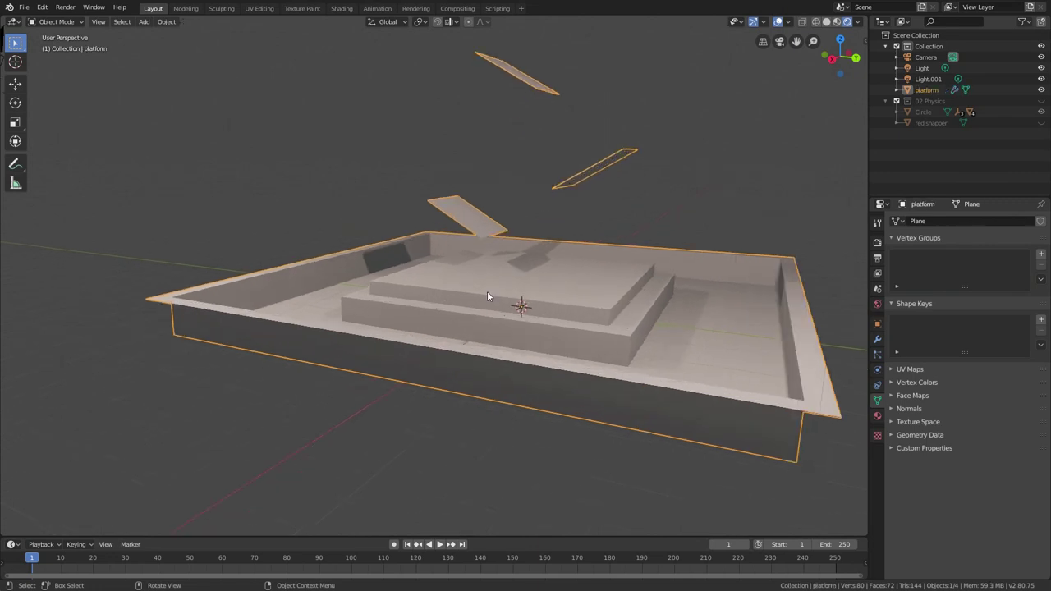
middle_drag(488, 293, 536, 296)
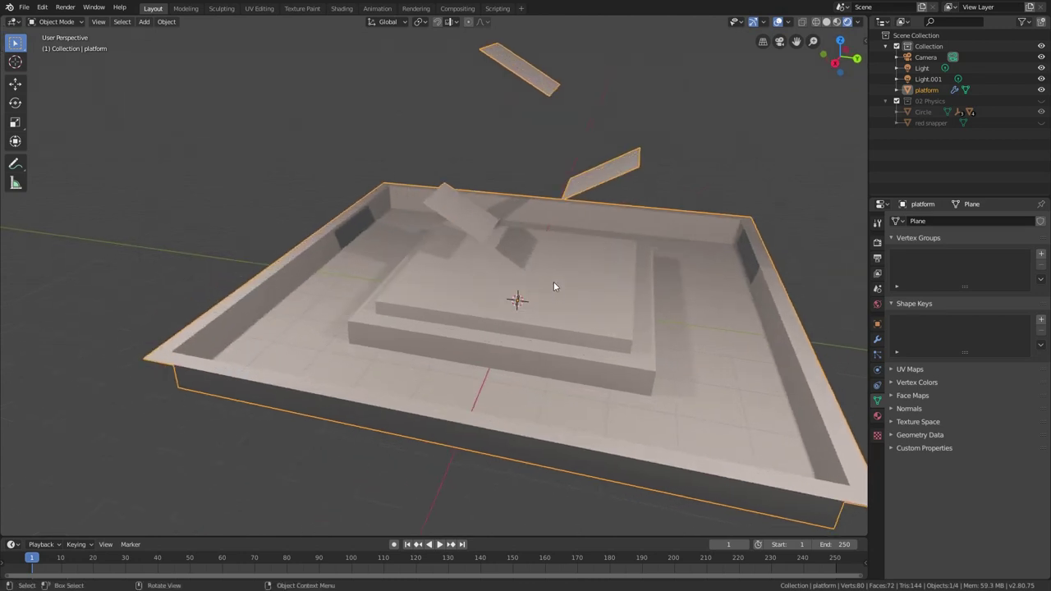
click(876, 339)
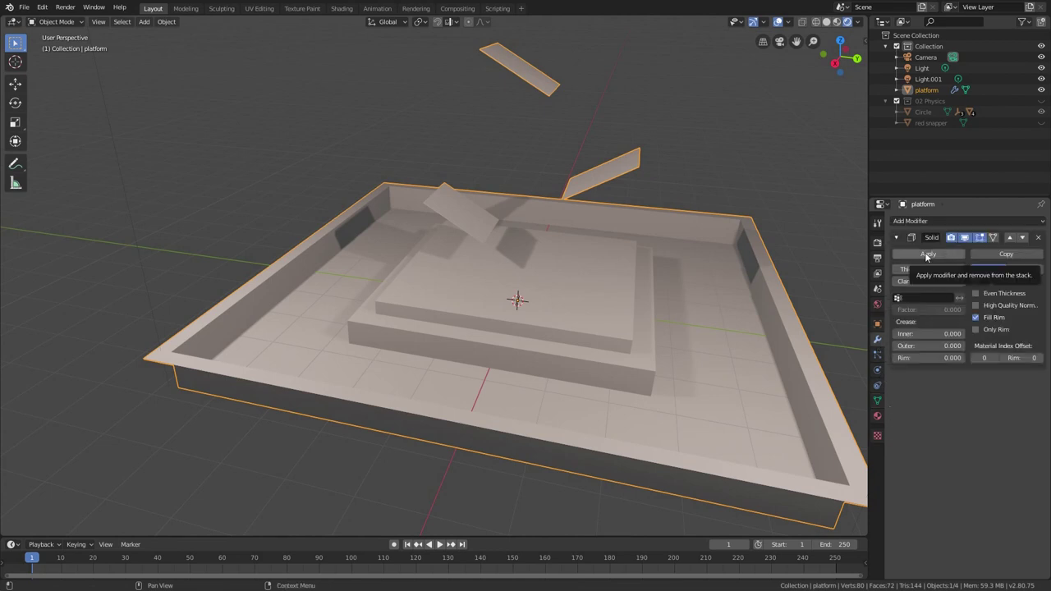
middle_drag(788, 271, 767, 324)
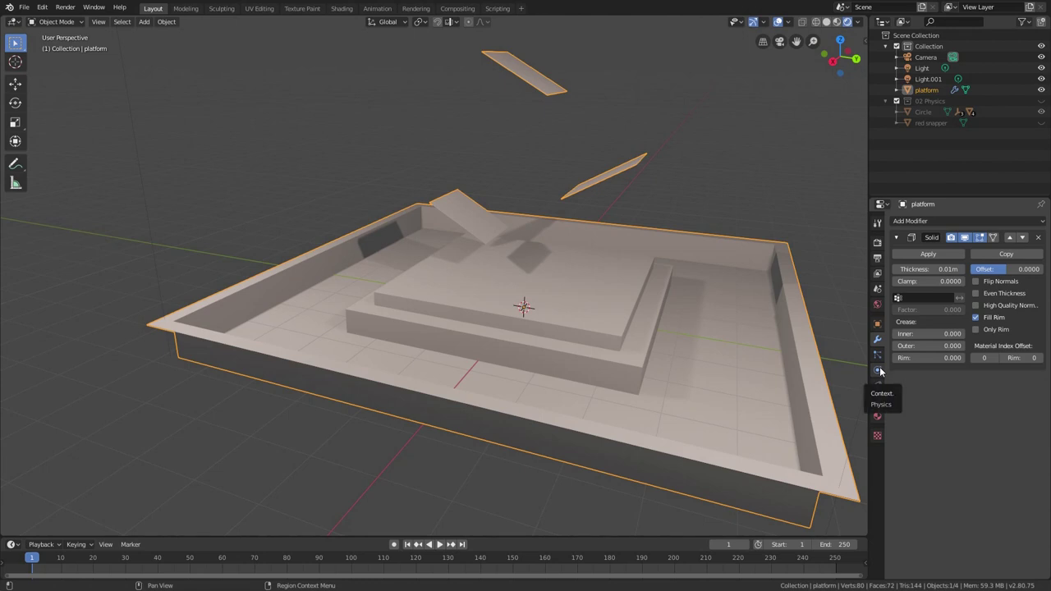
- Give the platform Passive rigid body physics with a Mesh collision shape
click(876, 374)
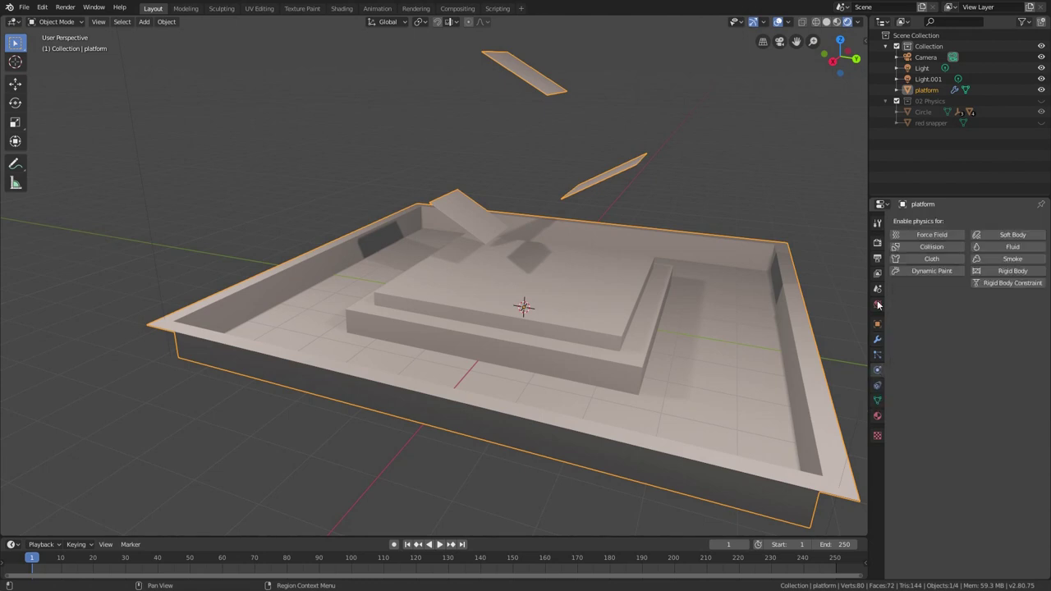
click(1010, 273)
ctrl+scroll(1000, 317, down, 1)
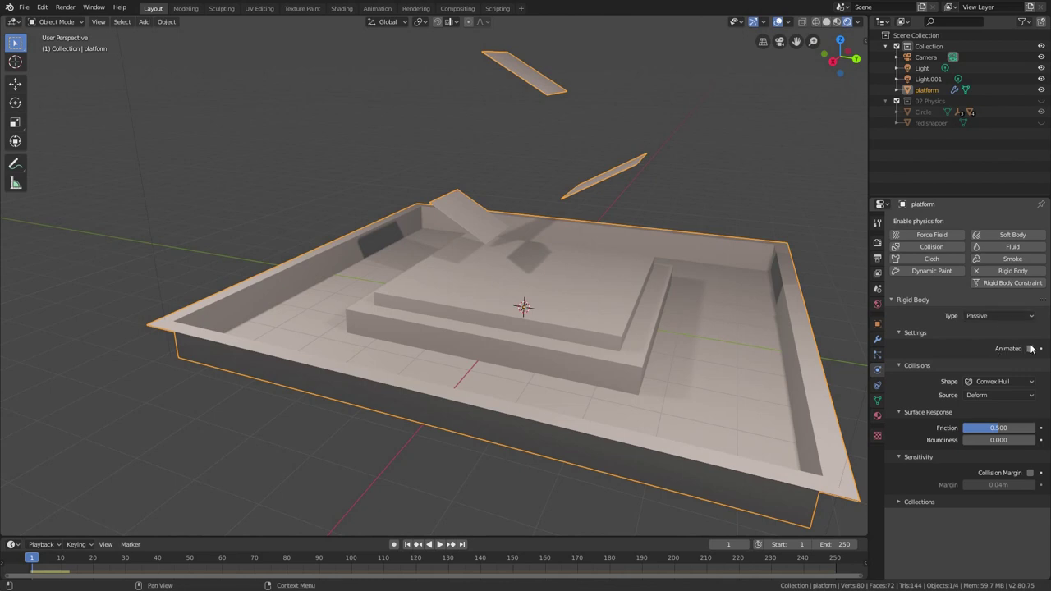
click(1002, 382)
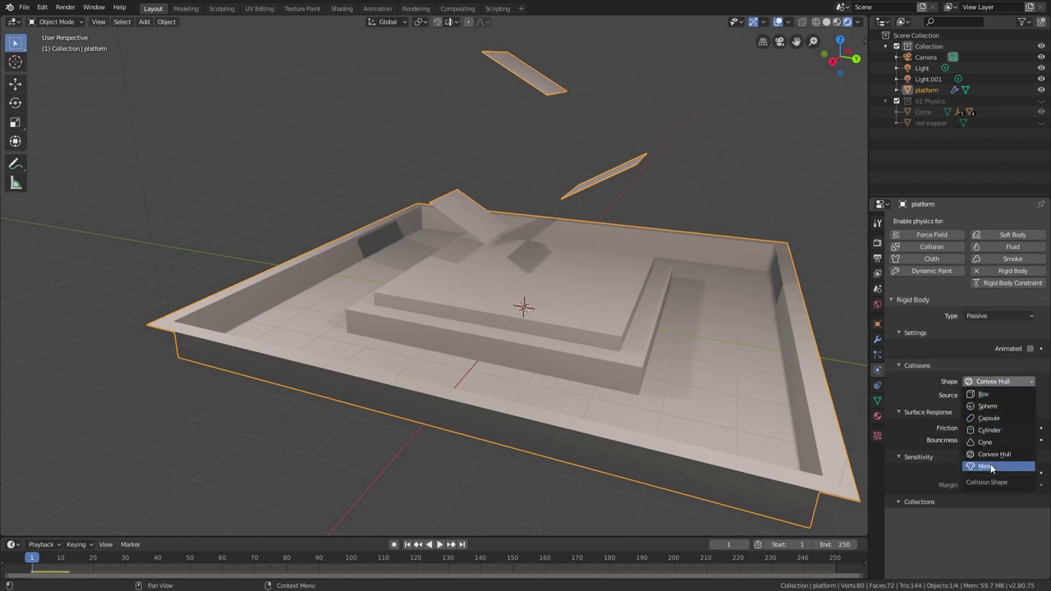
click(993, 465)
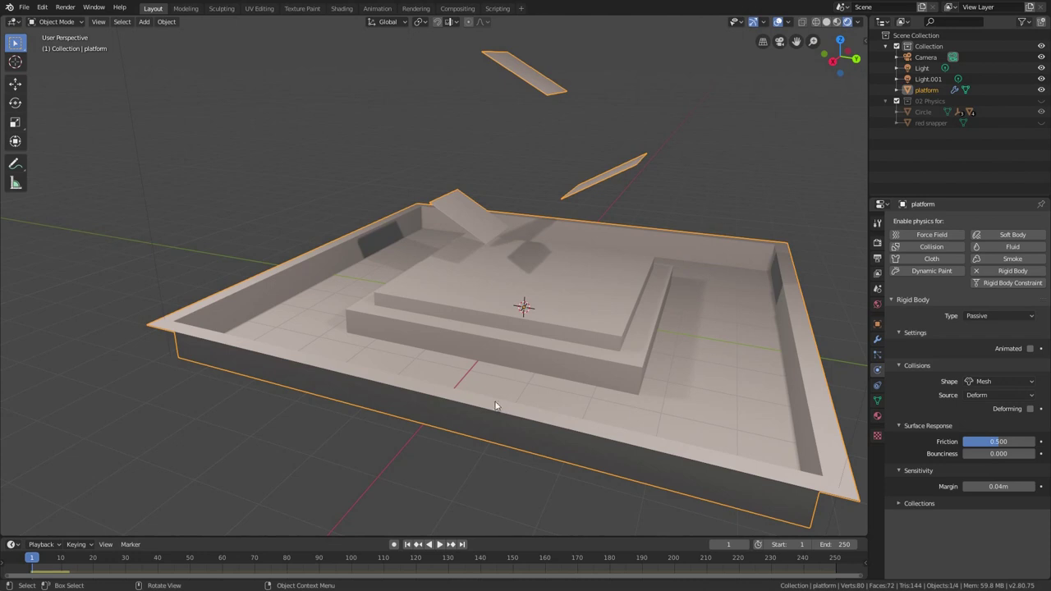
middle_drag(693, 344, 533, 312)
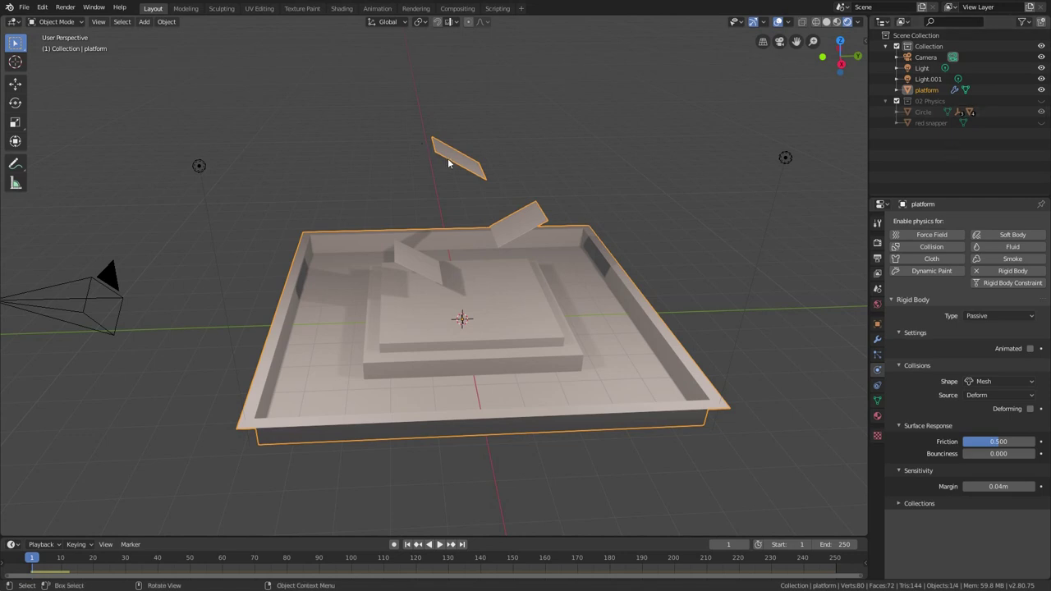
- Move the platform into a new collection named '03 infrastructure'
key(m)
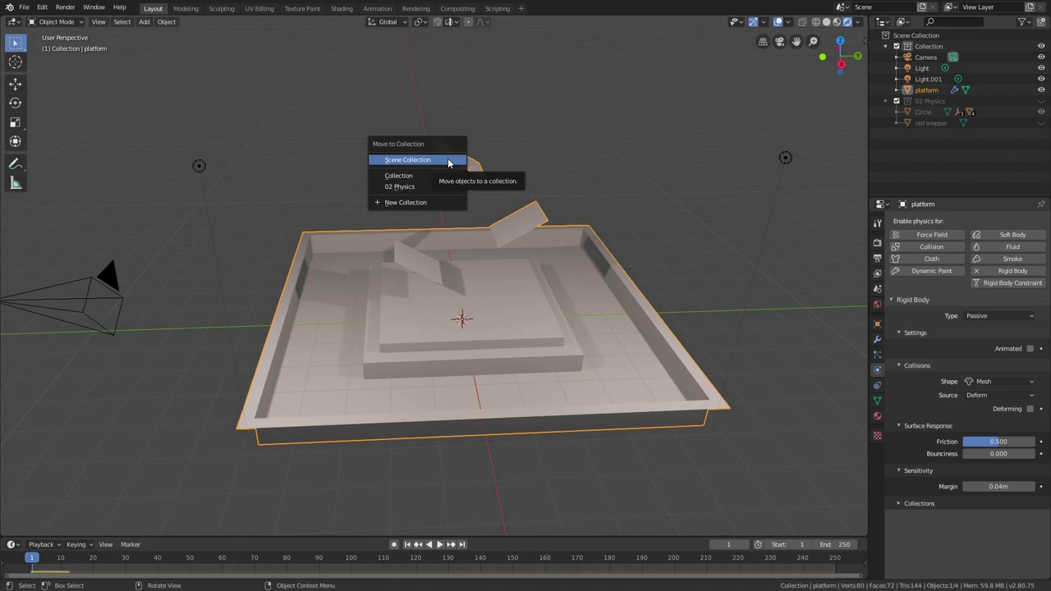
key(n)
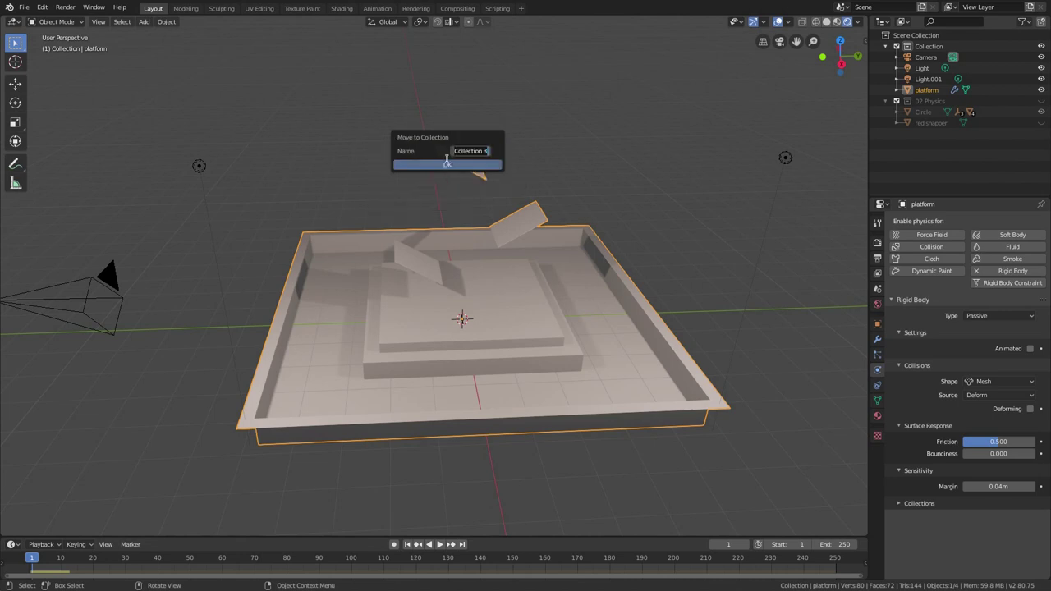
text(03)
text(infrastructure)
key(Return)
click(447, 164)
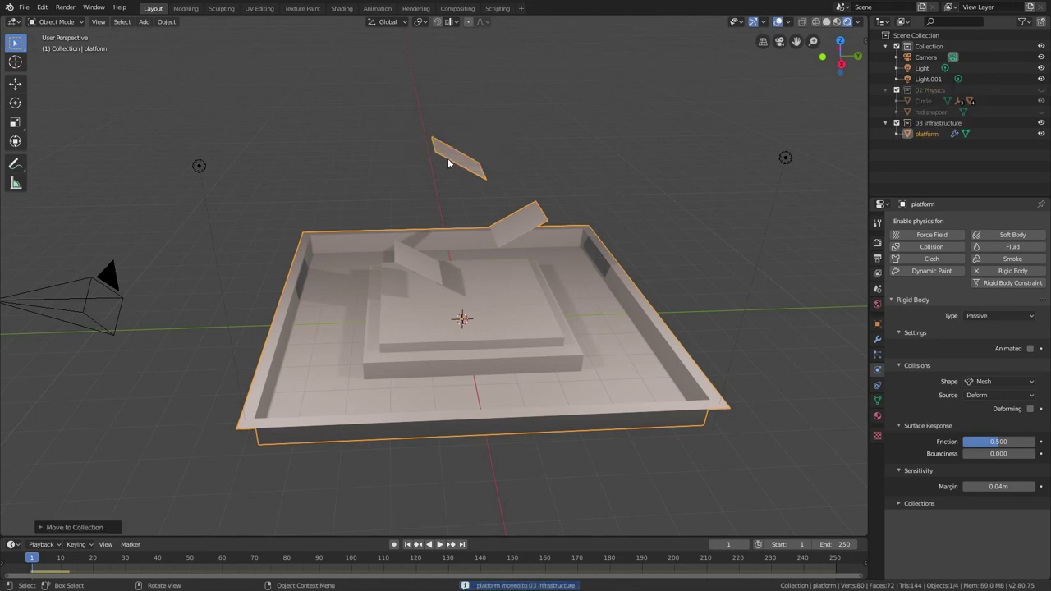
- Toggle the collections' view-layer checkboxes and include the 02 Physics collection
click(897, 122)
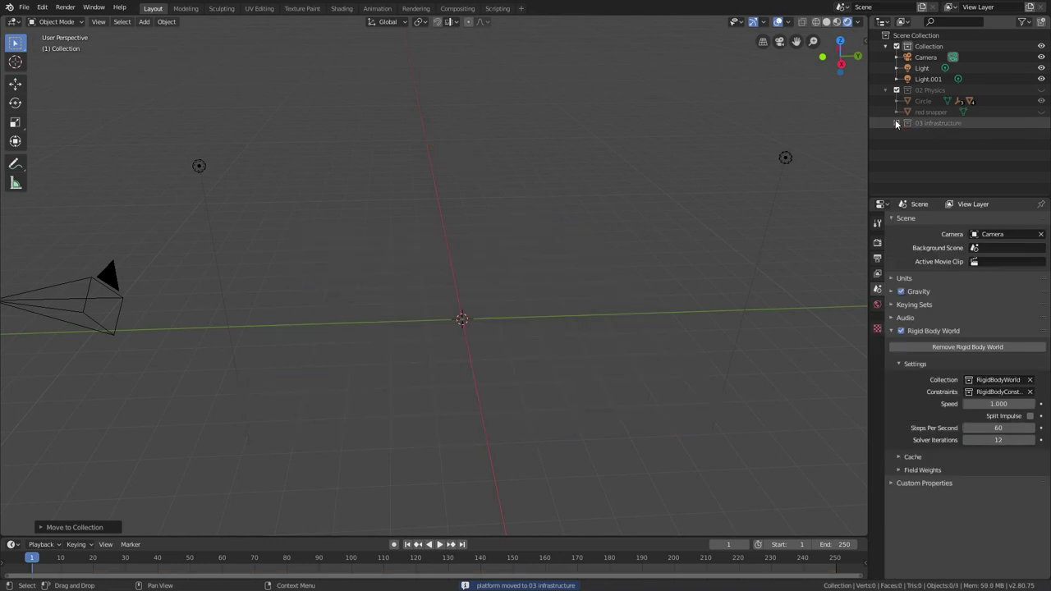
click(897, 122)
click(897, 46)
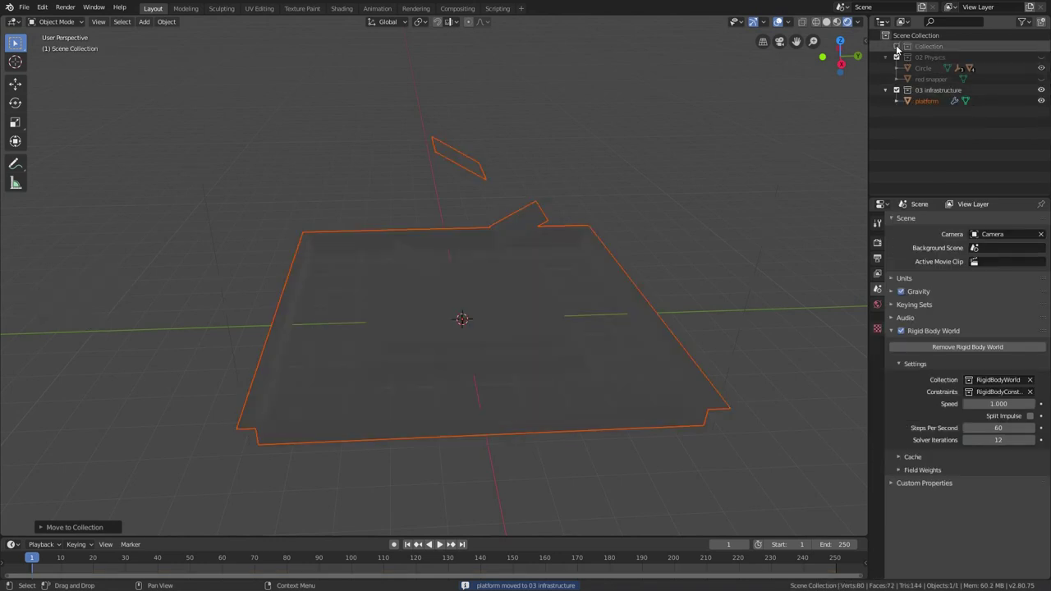
click(896, 46)
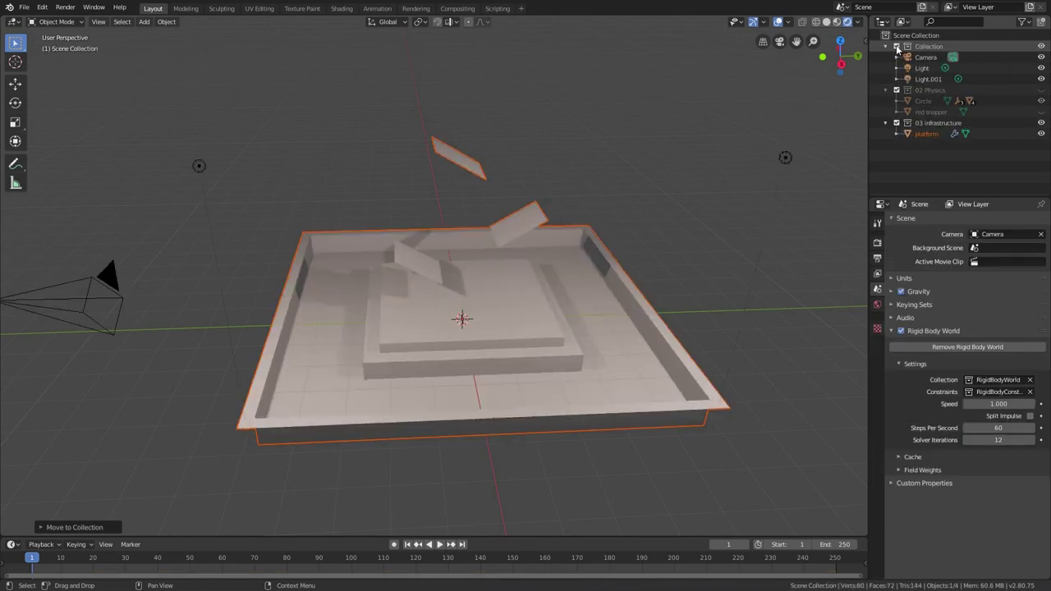
click(896, 90)
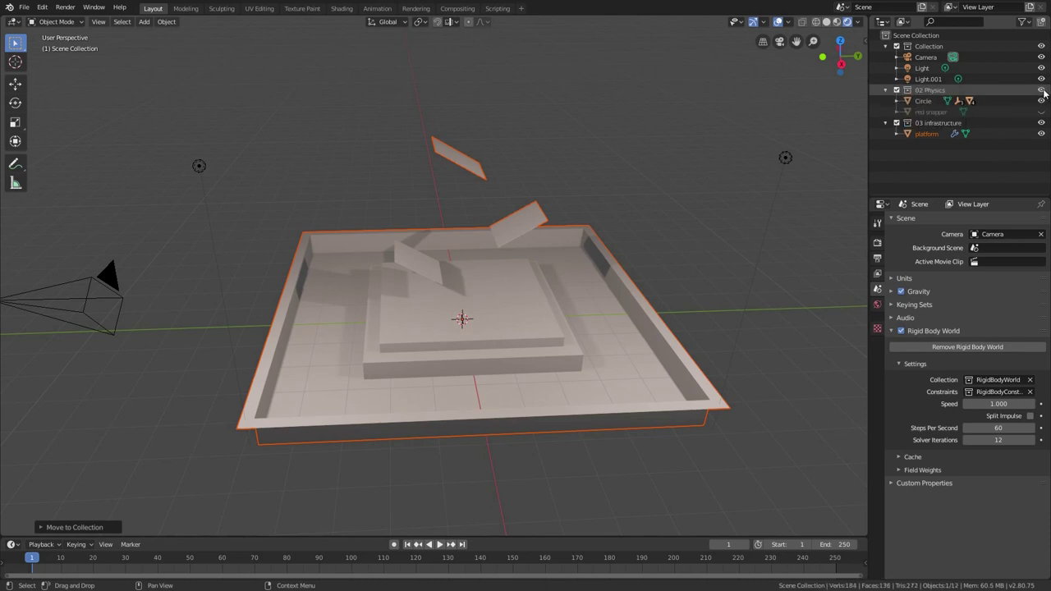
- Raise the Circle object straight up along Z
click(924, 101)
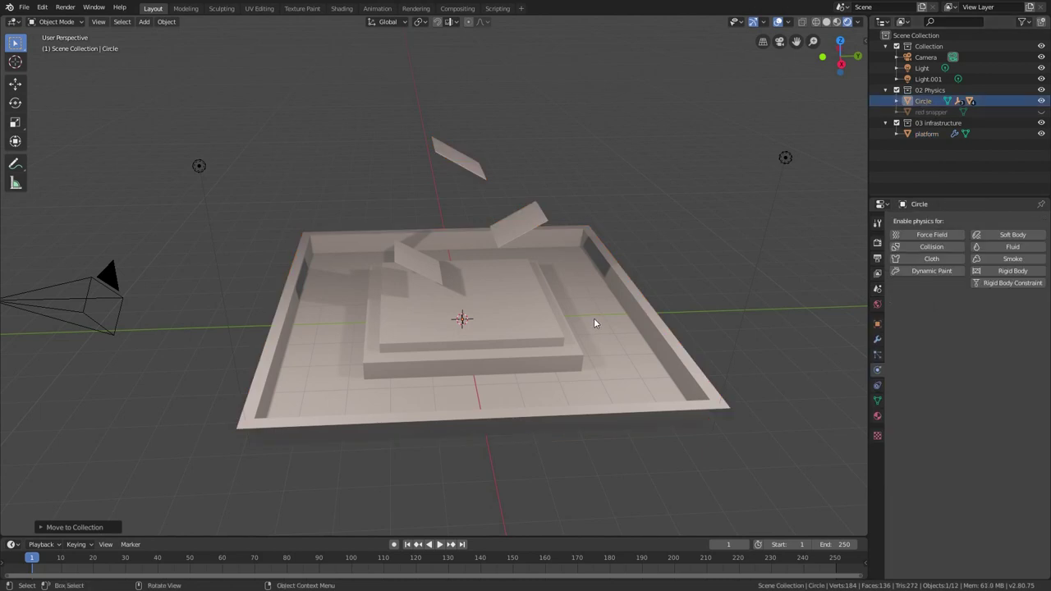
key(g)
key(z)
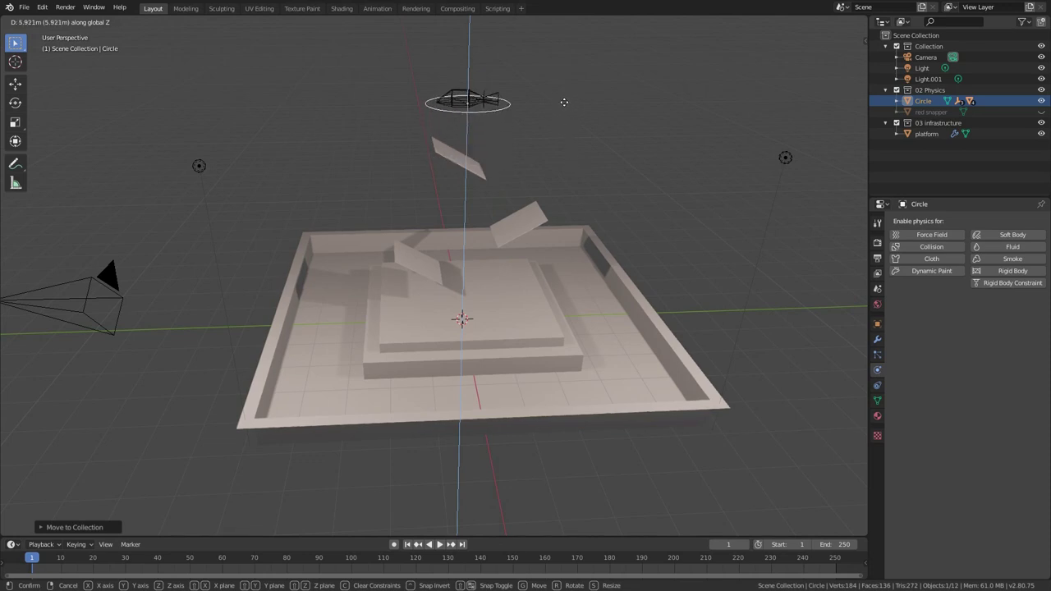
click(564, 102)
- Frame the scene in side orthographic view, check object type visibility, and play the simulation
key(KP_Decimal)
key(KP_7)
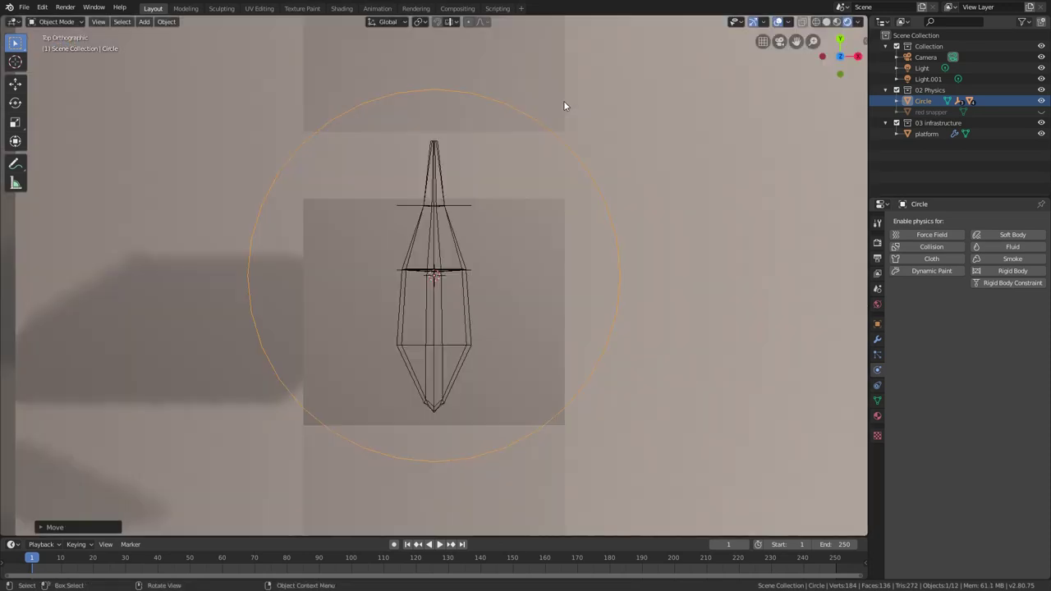
scroll(484, 300, down, 6)
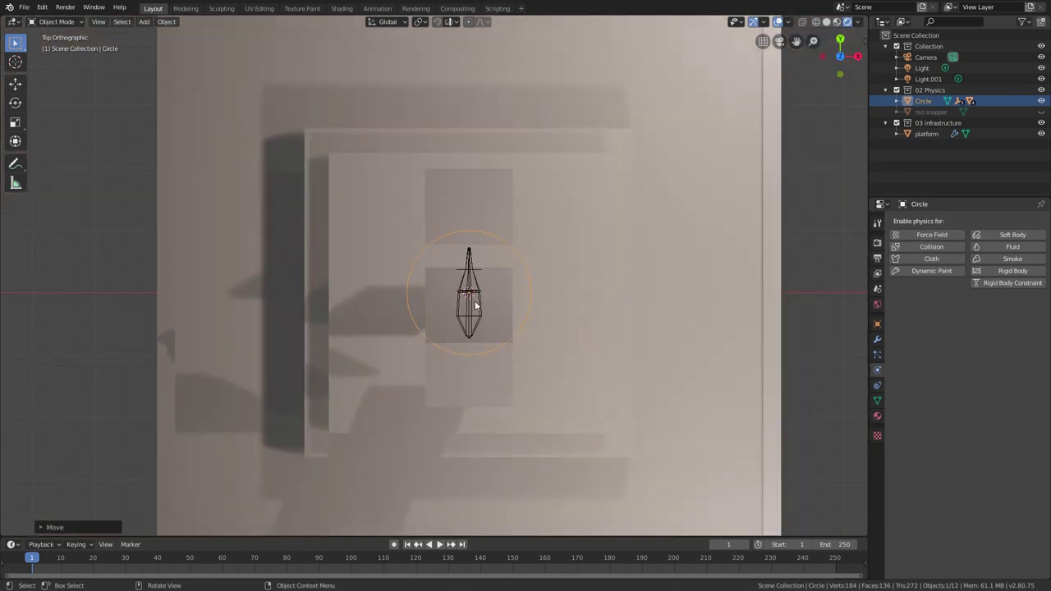
key(KP_3)
shift+middle_drag(462, 315, 505, 251)
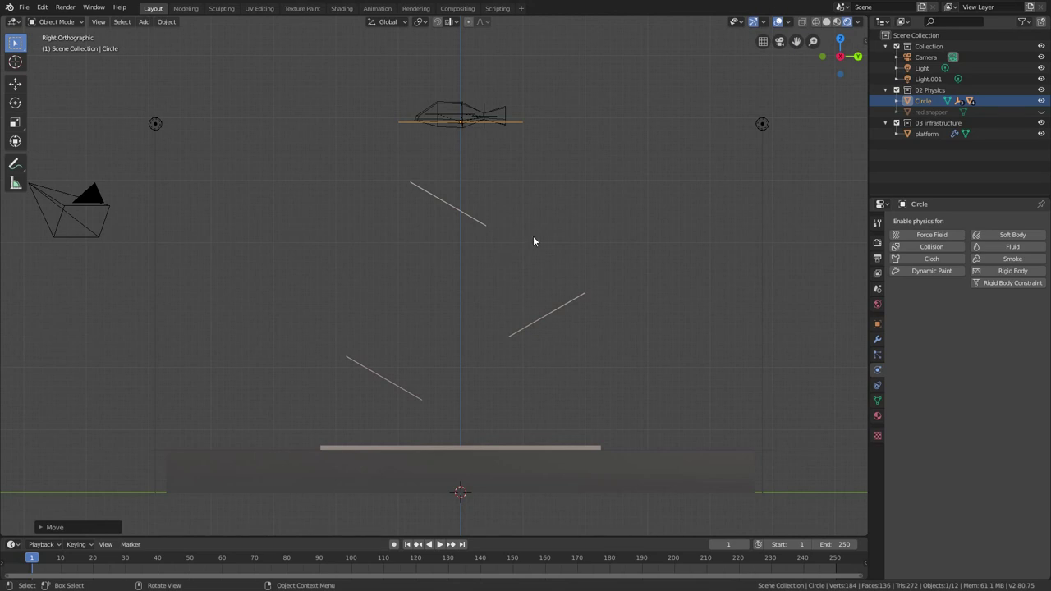
click(737, 22)
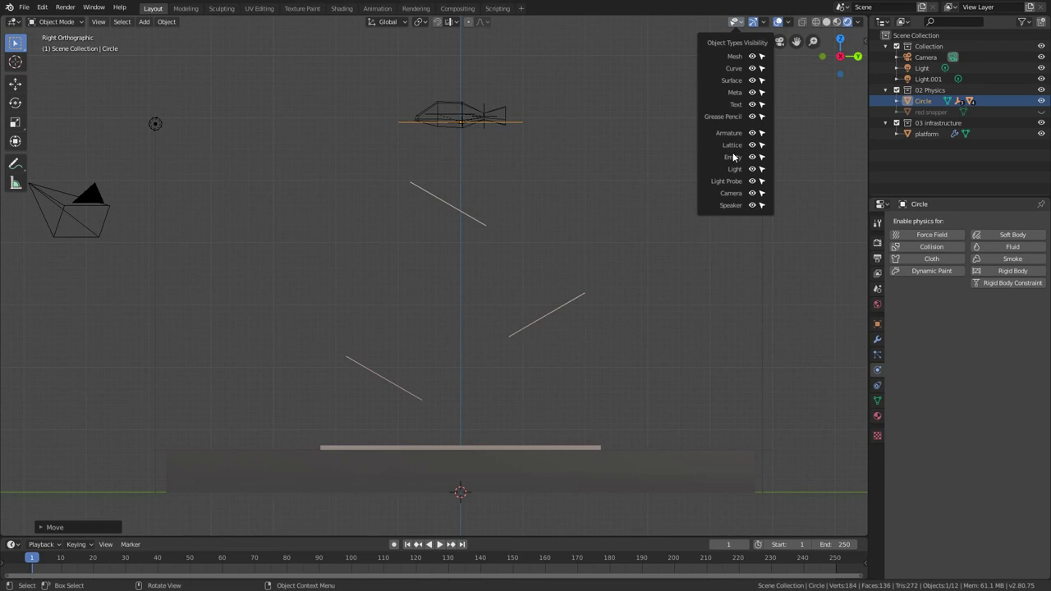
key(space)
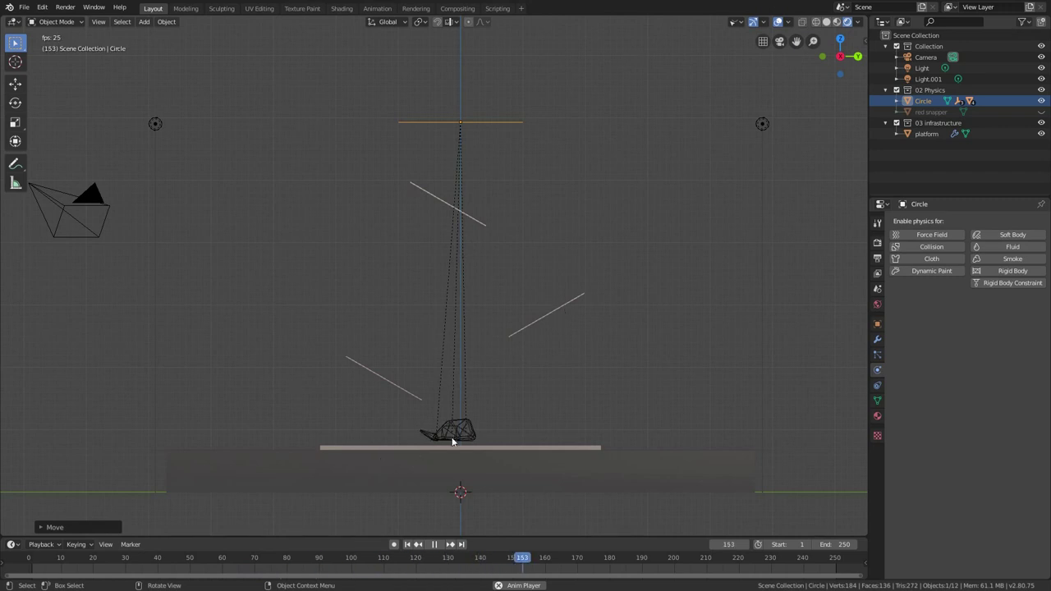
- Set the platform's rigid body friction to 0.2 and bounciness to 0.11, viewing from the side
middle_drag(452, 442, 479, 379)
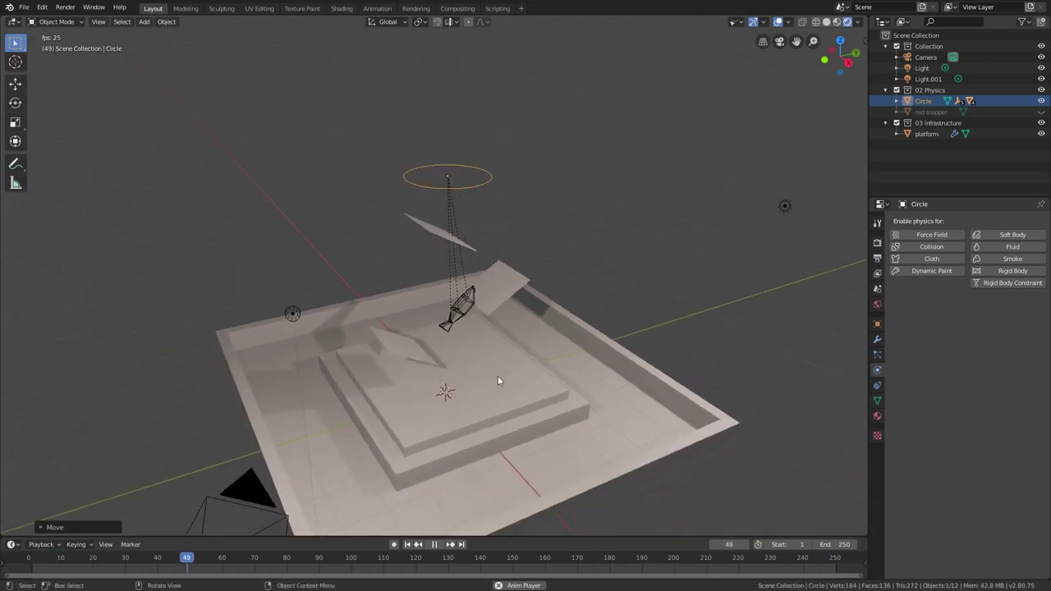
click(497, 377)
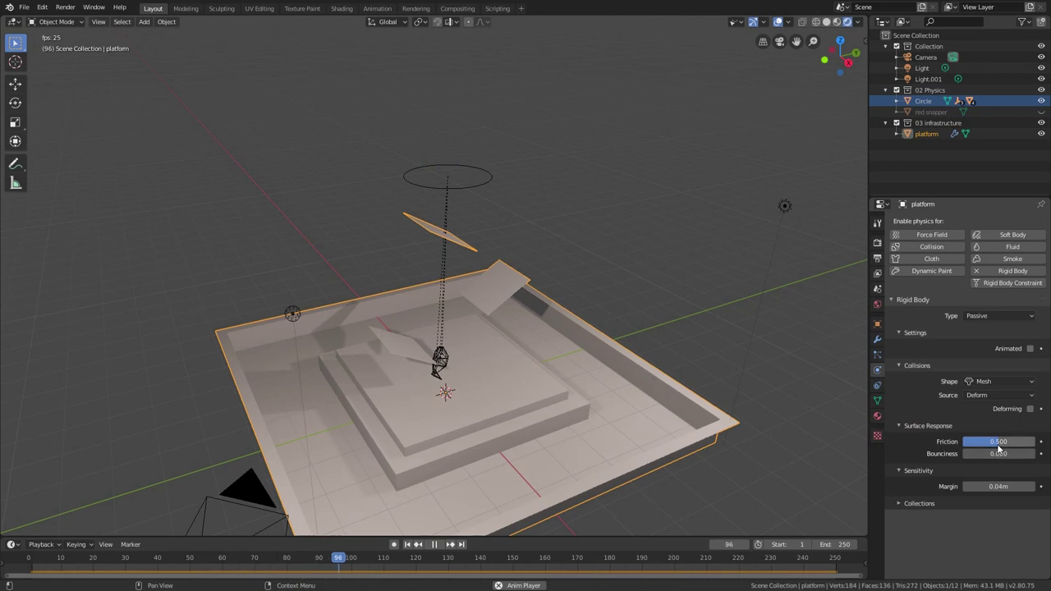
text(0.2)
key(Return)
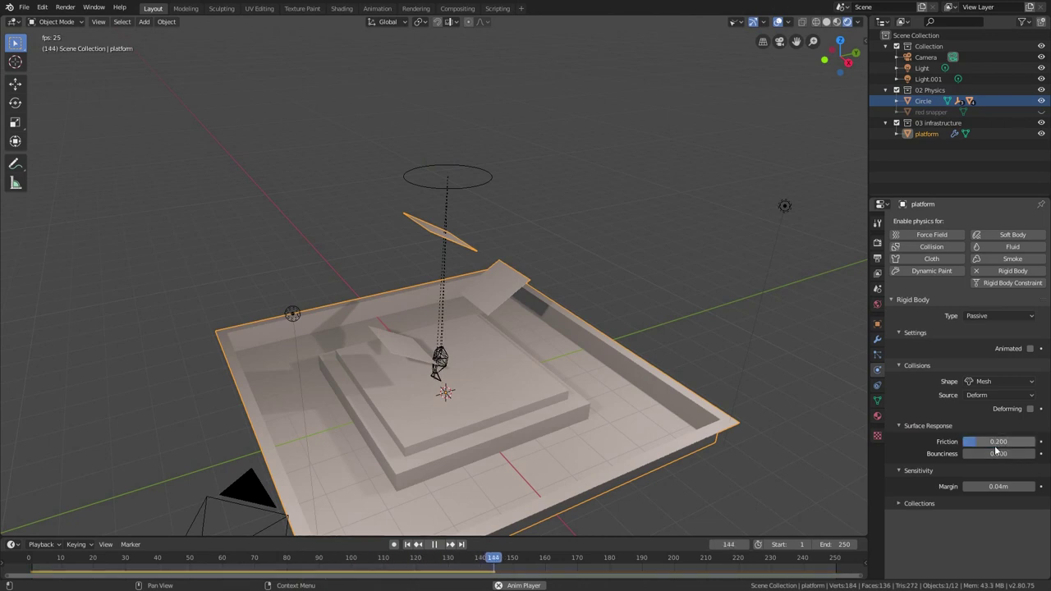
click(996, 454)
text(0.11)
key(Return)
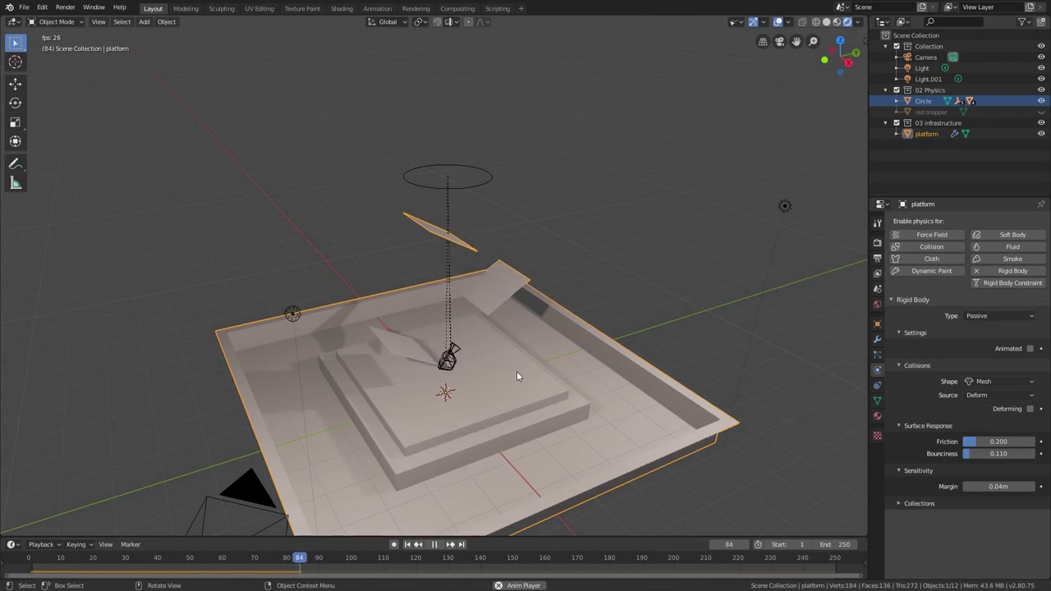
middle_drag(517, 372, 487, 369)
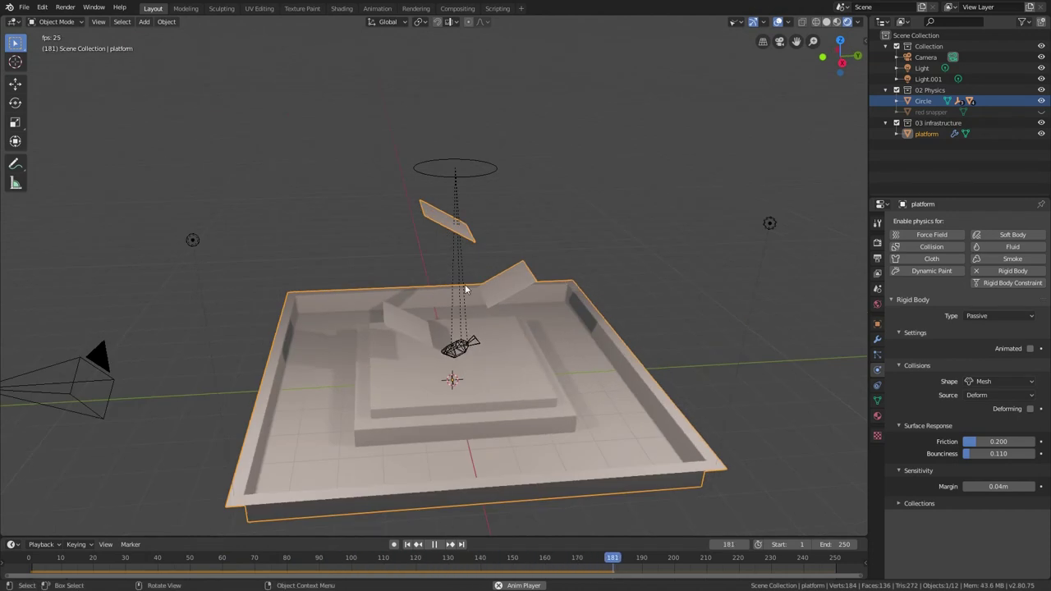
key(KP_3)
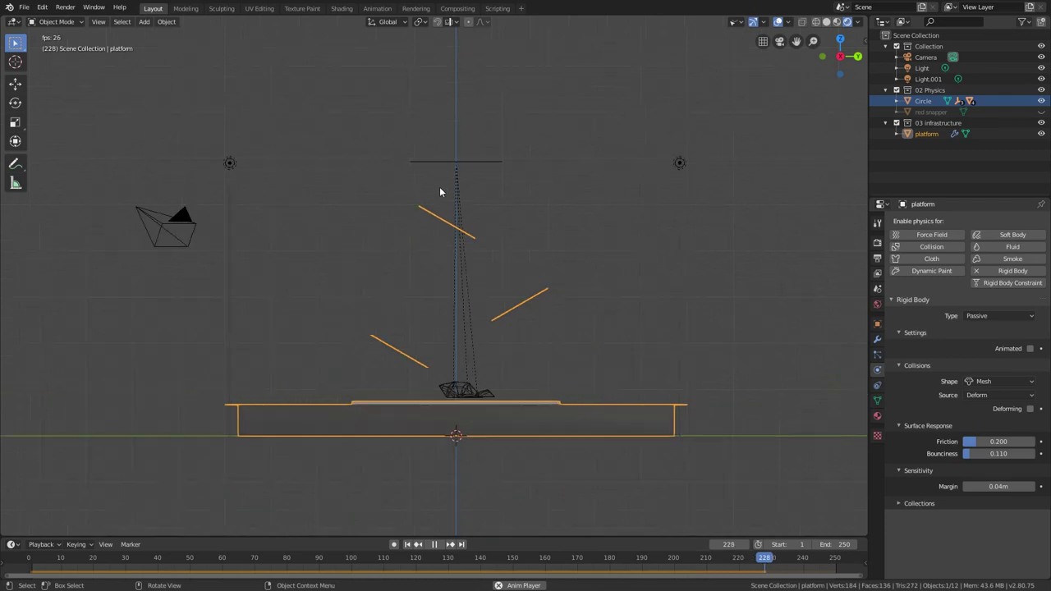
scroll(439, 191, up, 3)
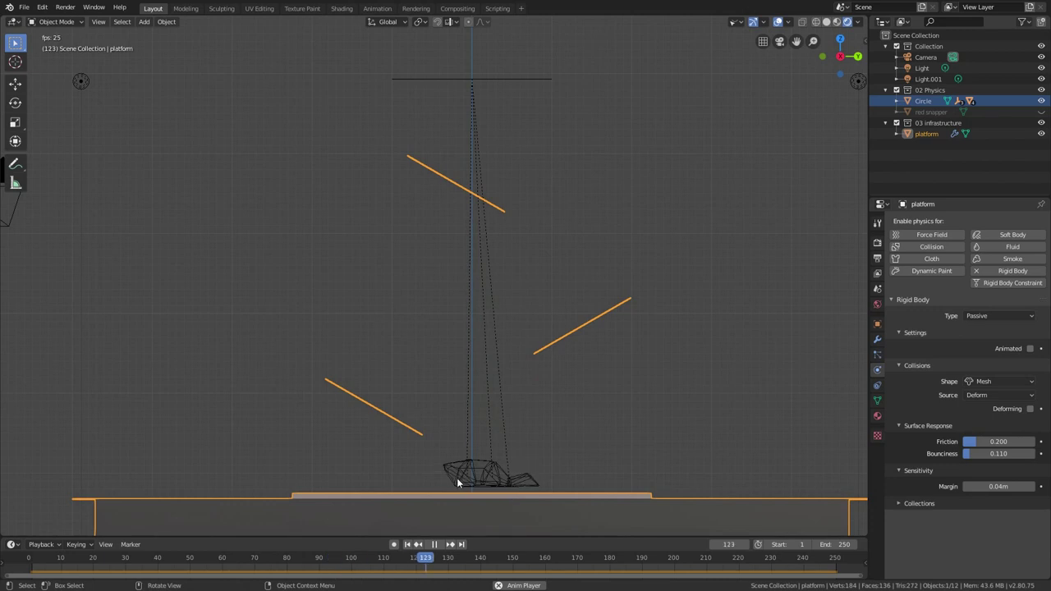
- Stop playback, rewind to the first frame, unhide the red snapper image and select it
click(477, 470)
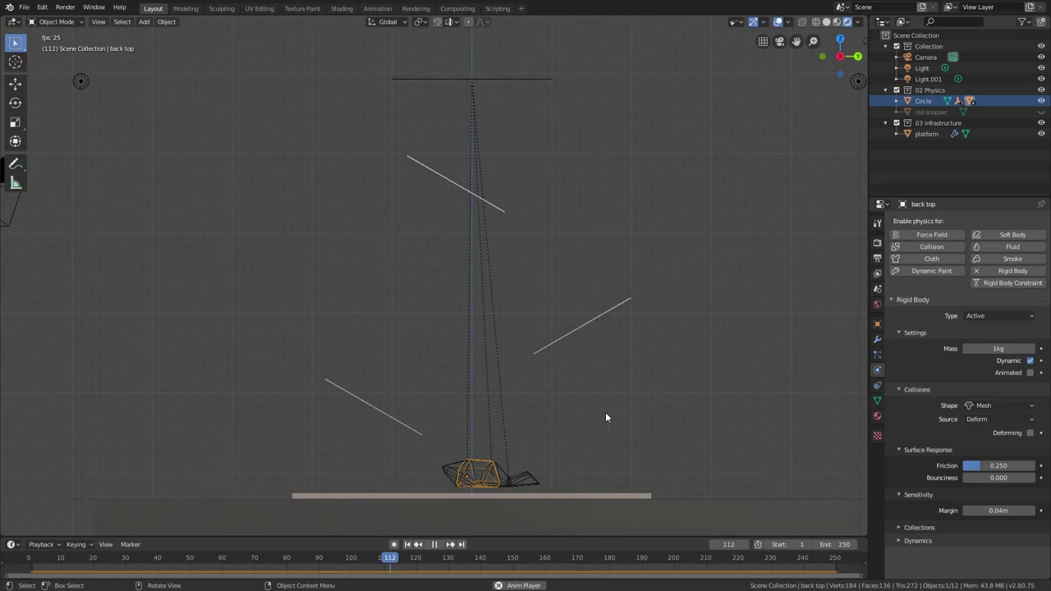
key(space)
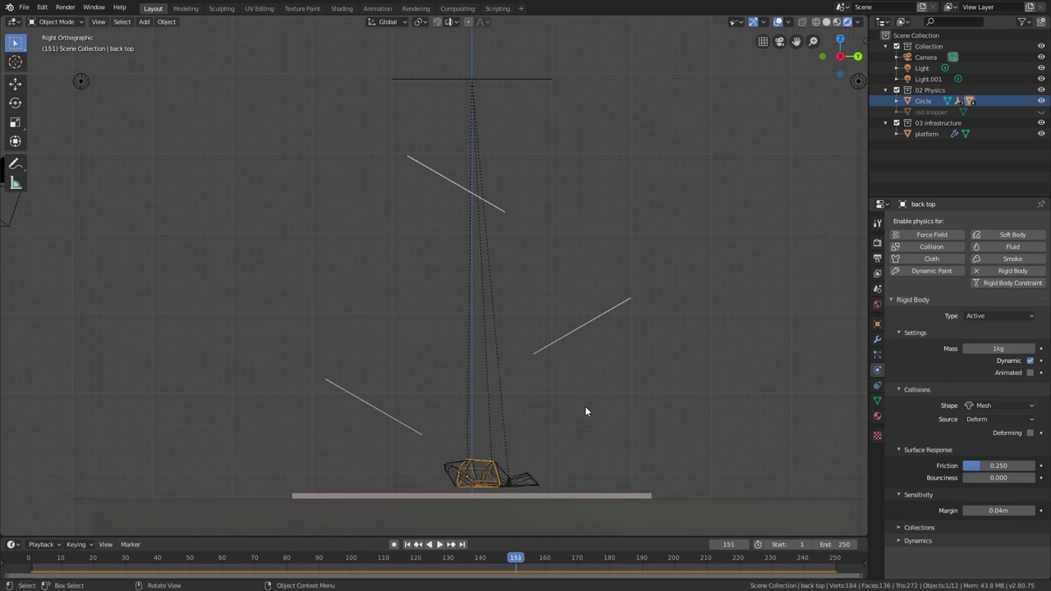
key(shift+Left)
scroll(440, 123, down, 3)
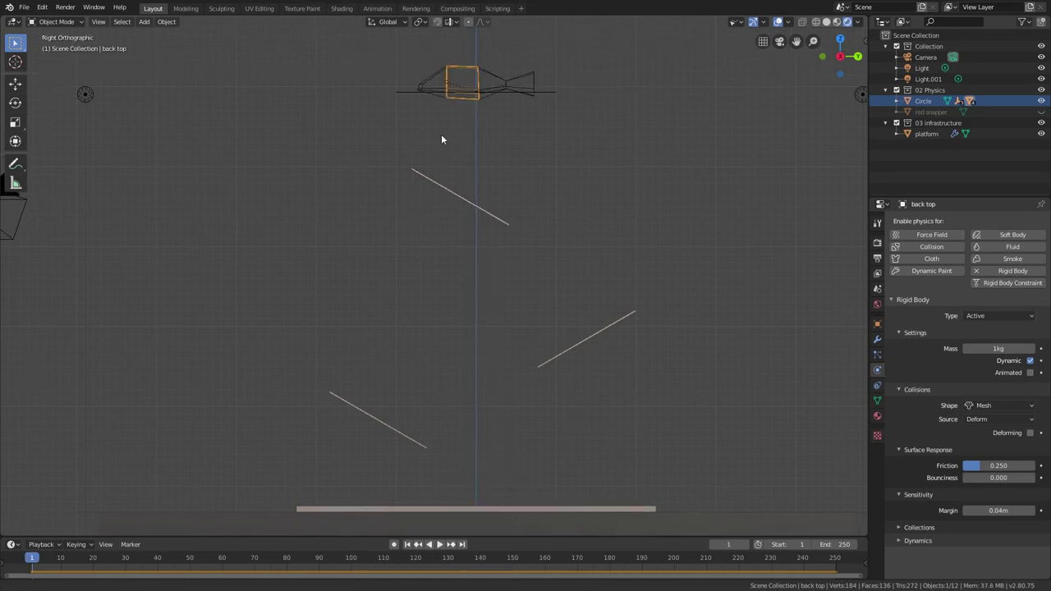
key(alt+h)
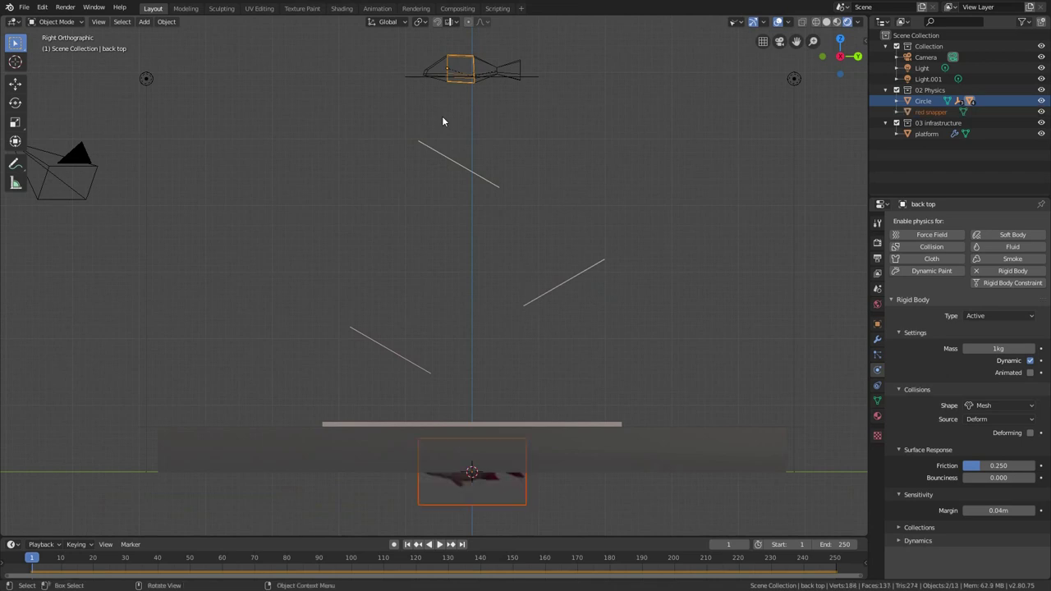
click(486, 486)
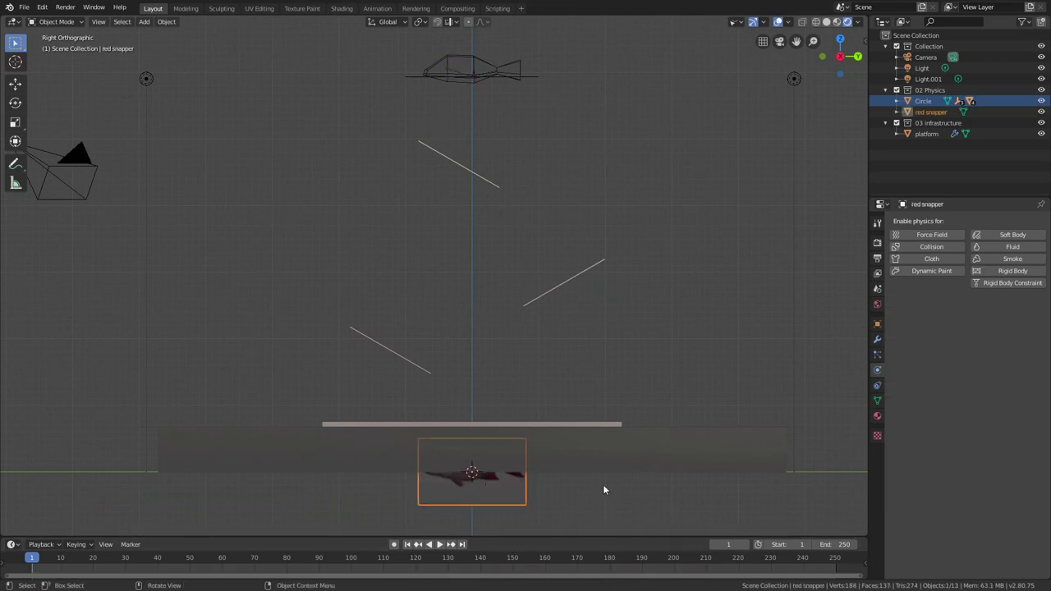
- Move the red snapper image straight up along Z to sit behind the fish body
key(g)
key(z)
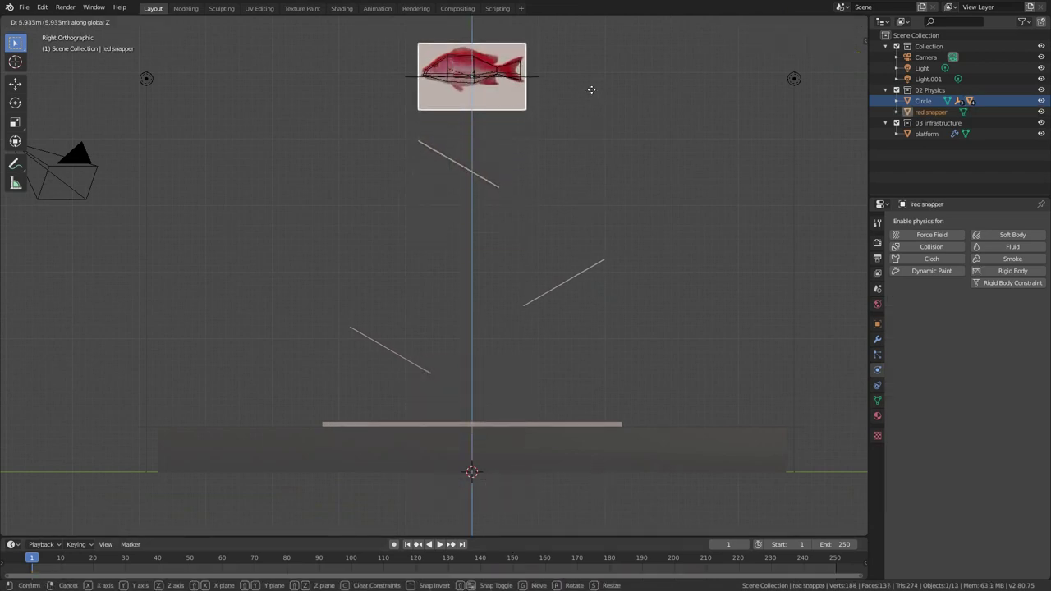
click(591, 89)
key(KP_Decimal)
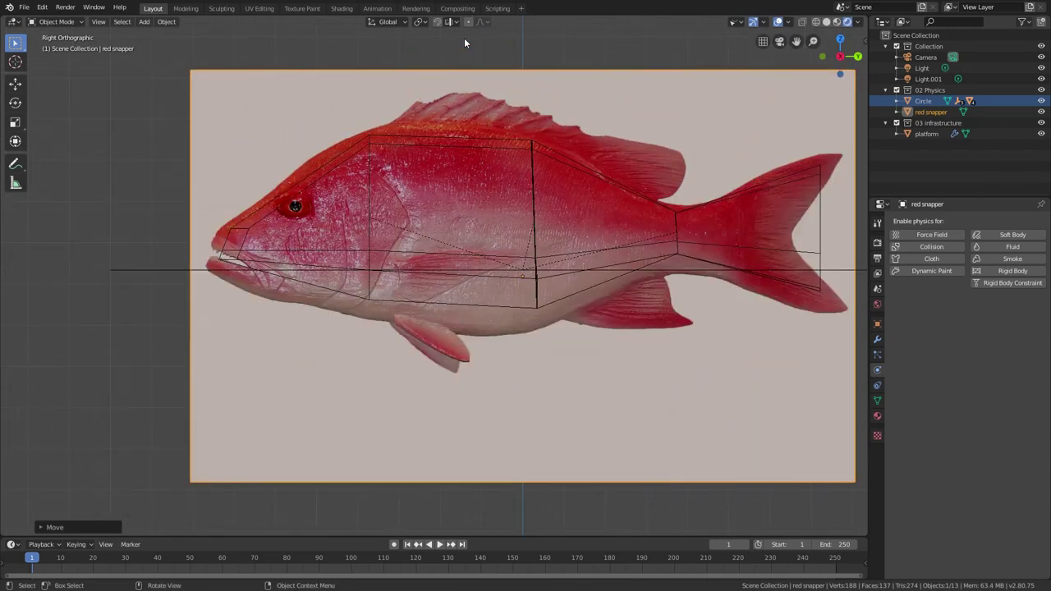
key(g)
key(z)
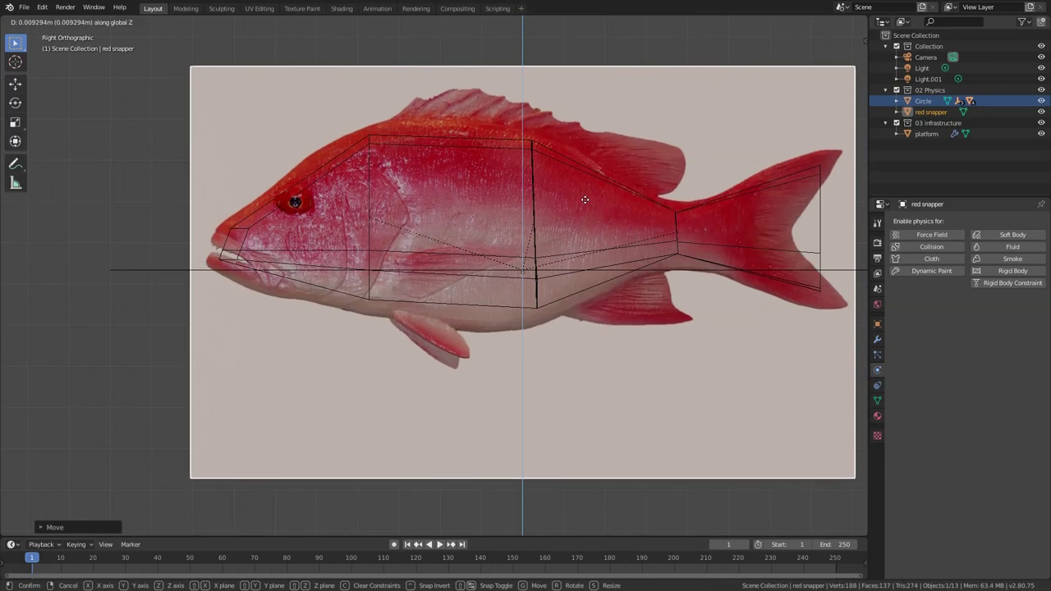
click(585, 197)
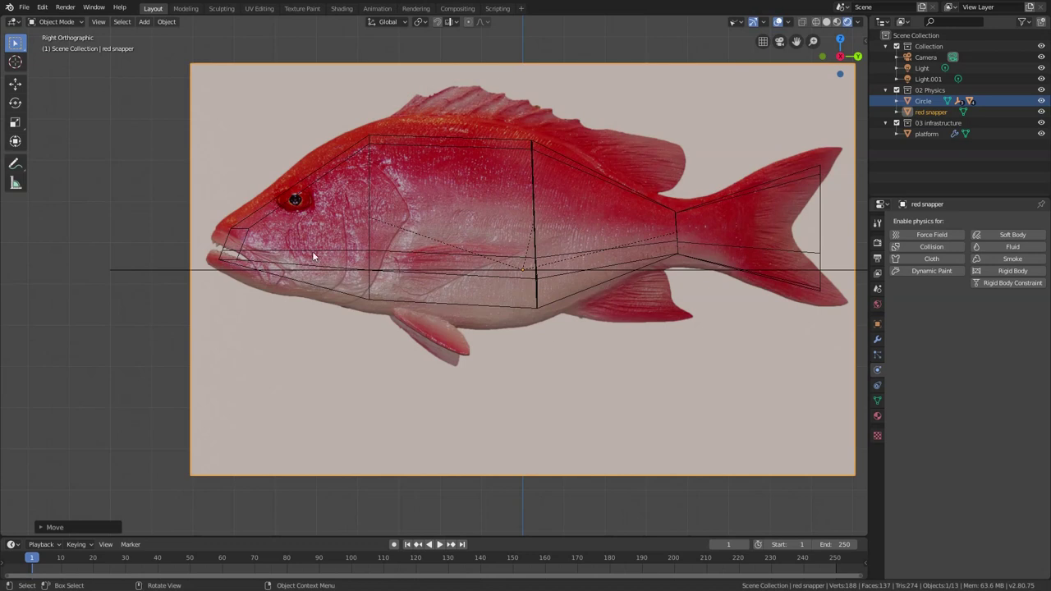
scroll(313, 257, down, 2)
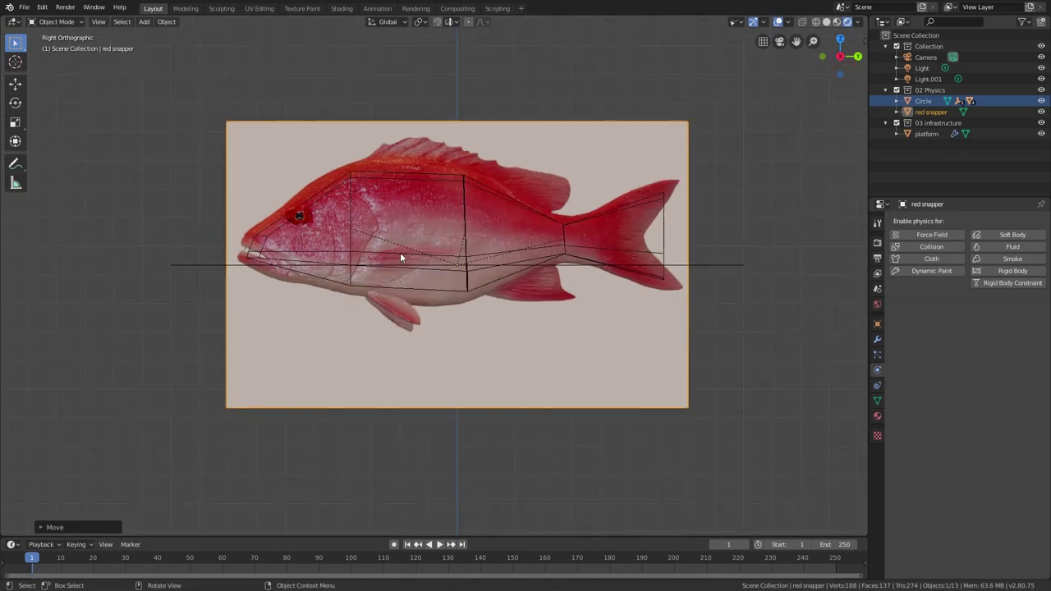
shift+middle_drag(403, 258, 449, 258)
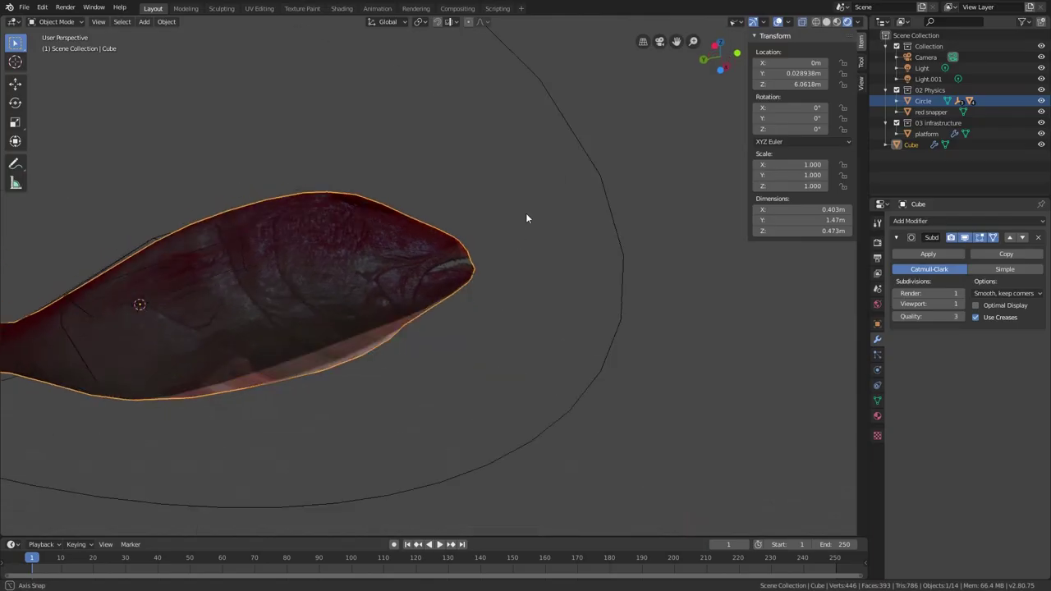
- Hide the red snapper reference image
middle_drag(525, 215, 436, 292)
click(274, 218)
key(h)
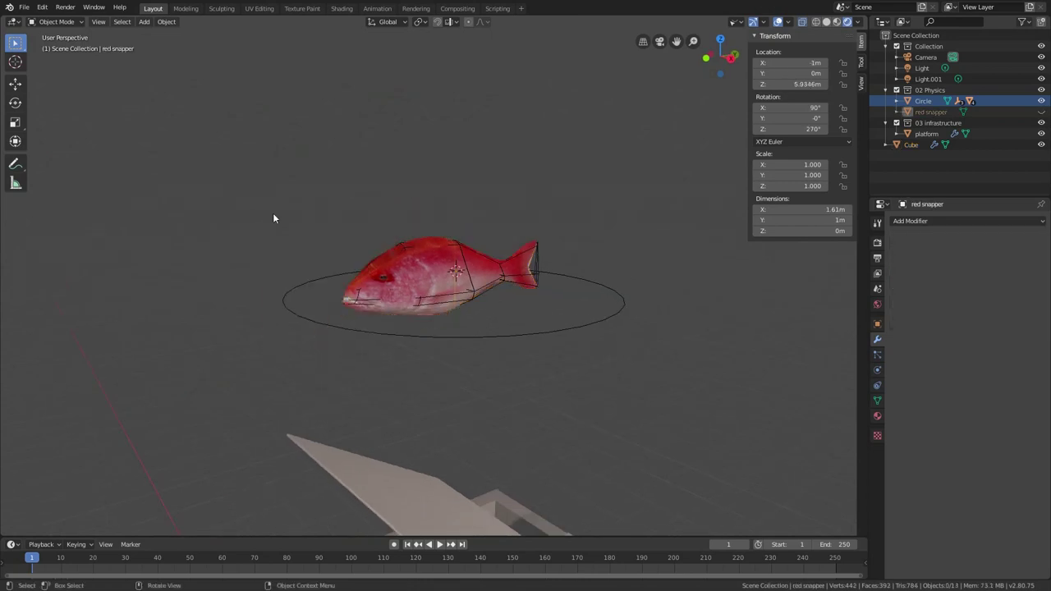
mouse_move(389, 266)
middle_down()
mouse_move(366, 265)
mouse_move(438, 275)
mouse_move(404, 279)
mouse_move(372, 252)
mouse_move(369, 264)
middle_up()
scroll(437, 275, up, 3)
- Apply the Cube fish mesh's Subdivision Surface modifier and inspect it in Edit Mode
key(KP_3)
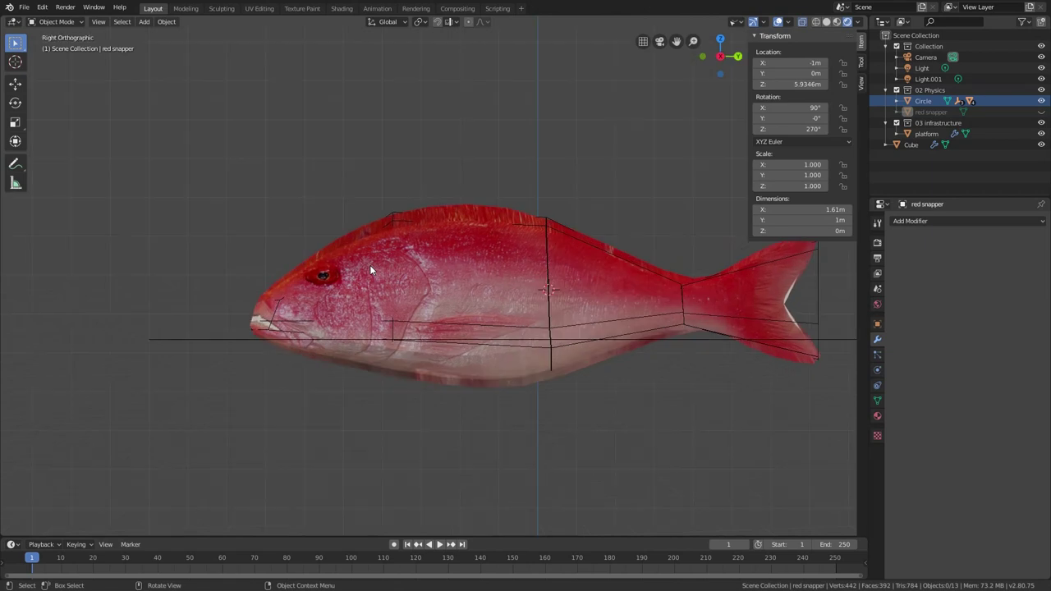
shift+middle_drag(506, 278, 449, 282)
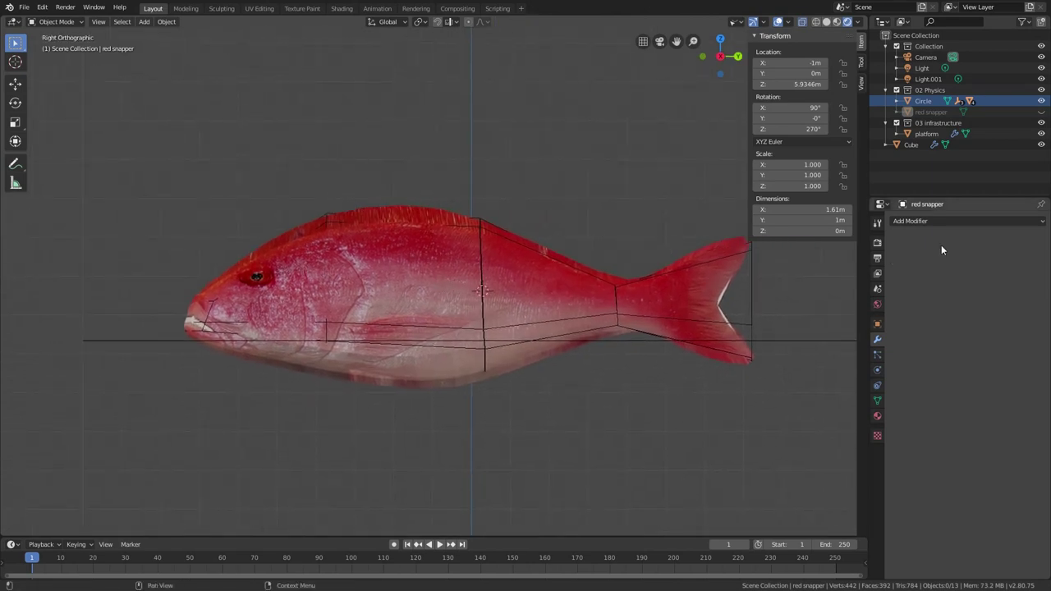
click(495, 302)
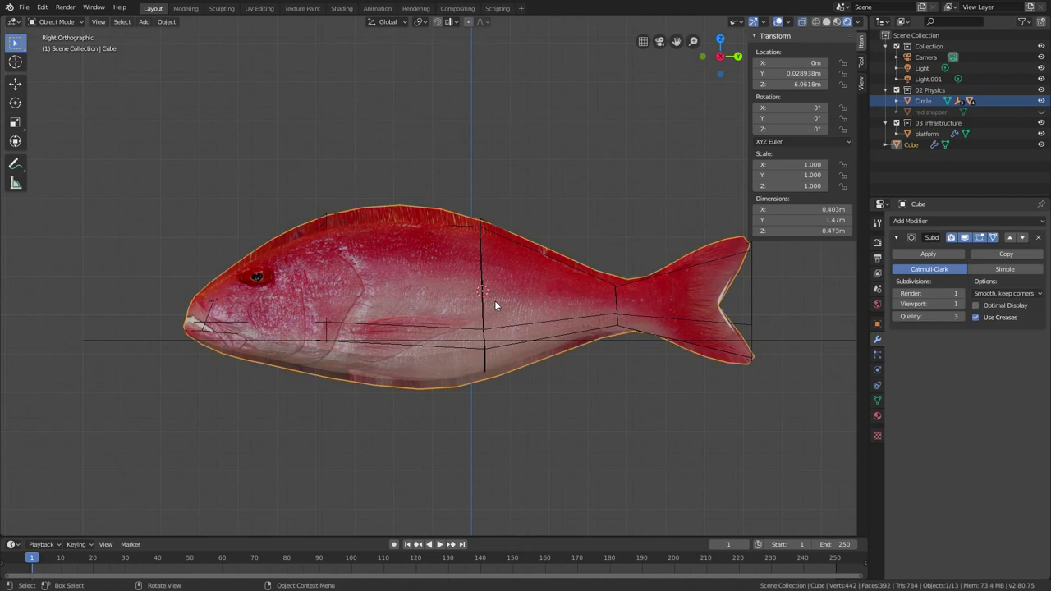
click(946, 253)
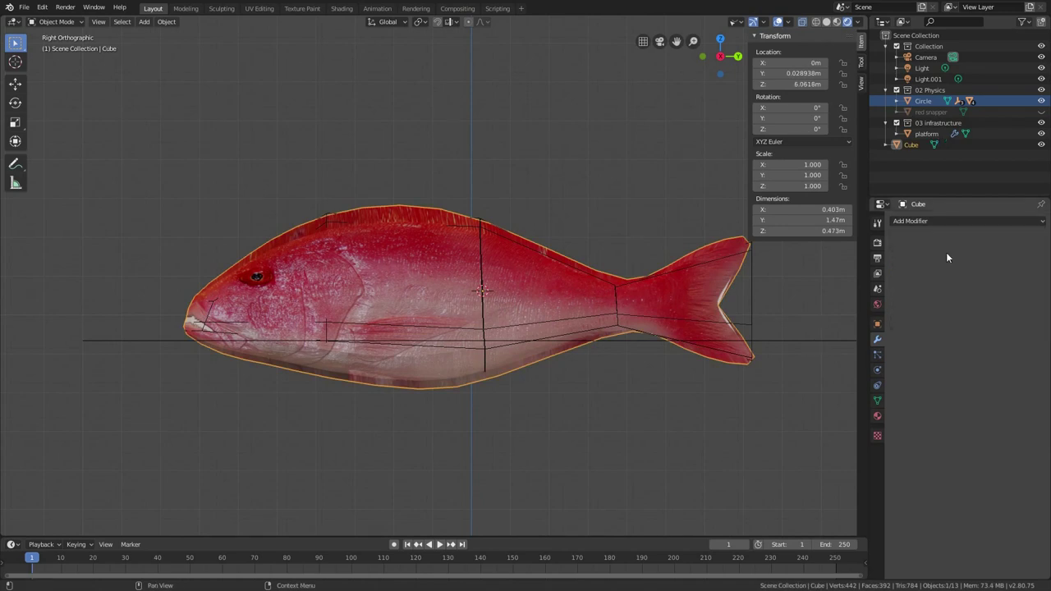
key(Tab)
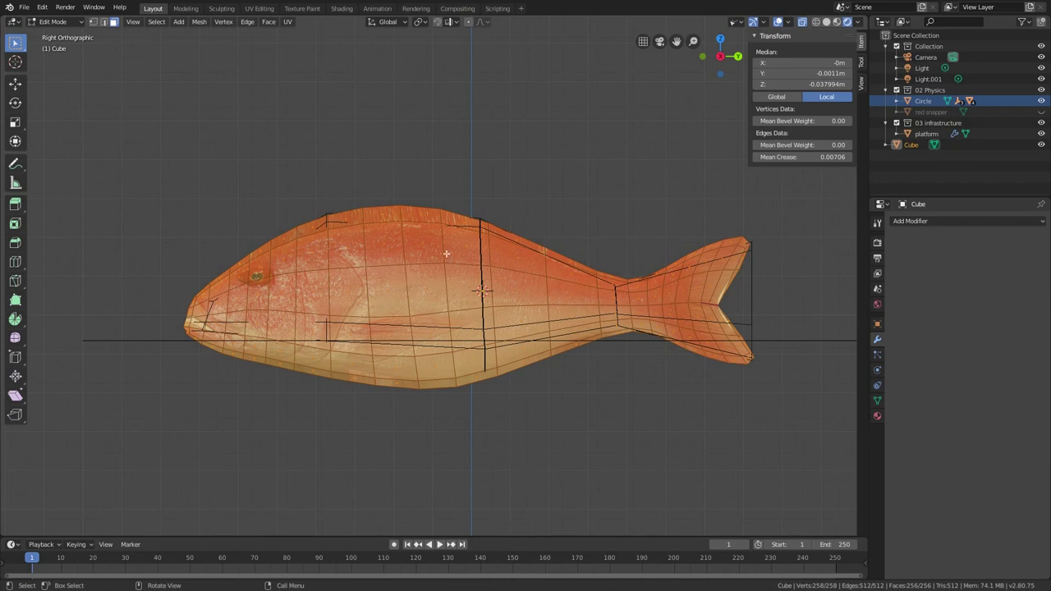
key(Tab)
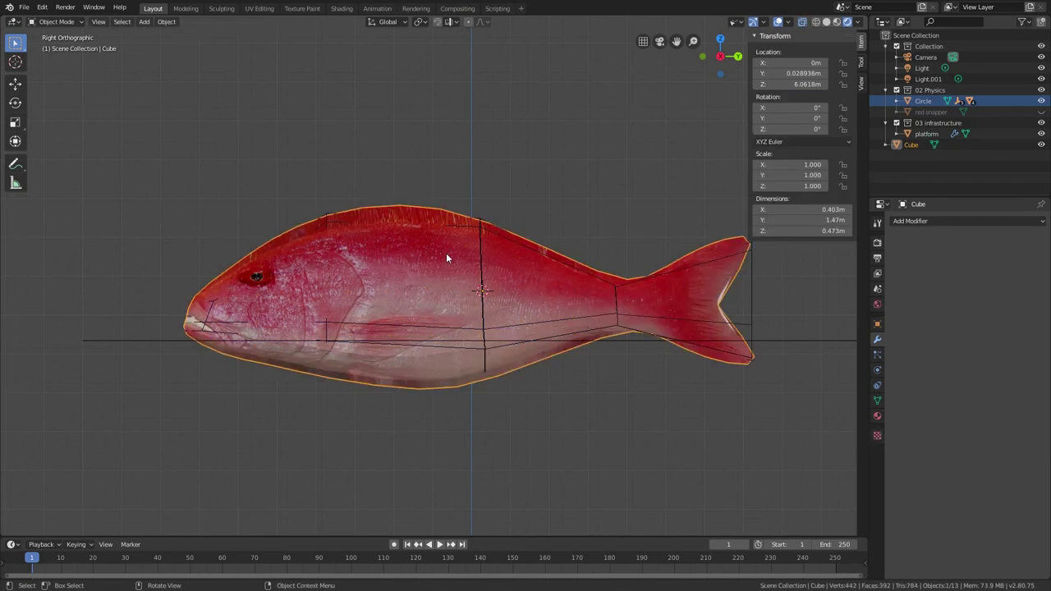
scroll(437, 258, down, 2)
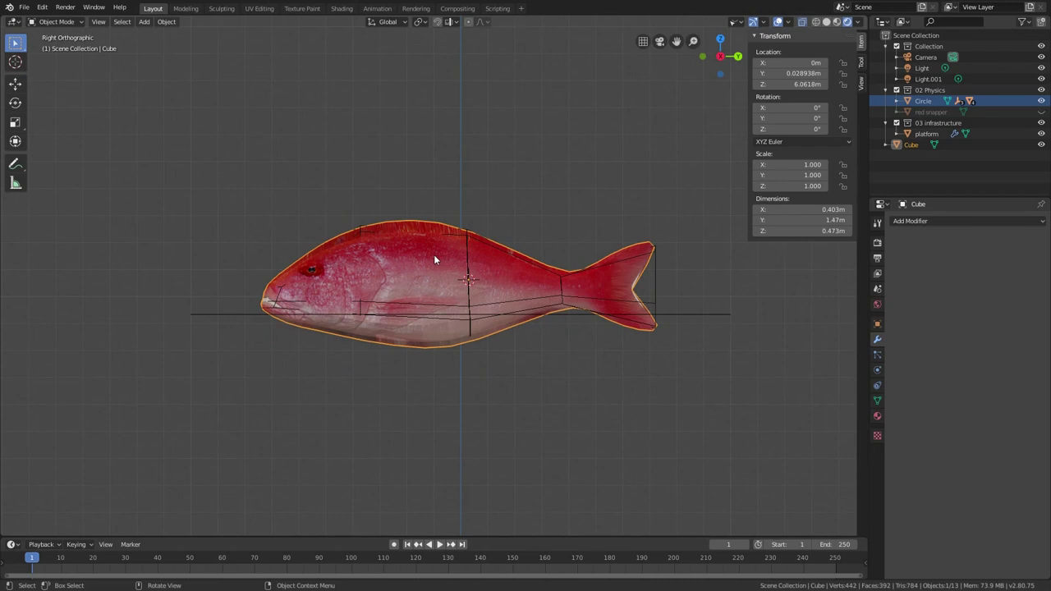
key(shift+a)
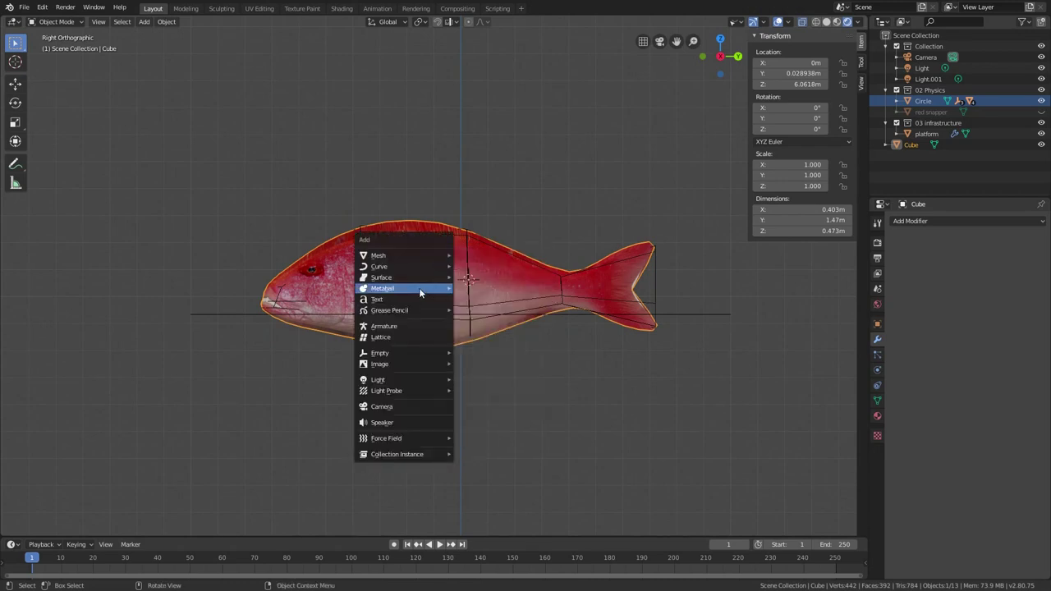
click(412, 337)
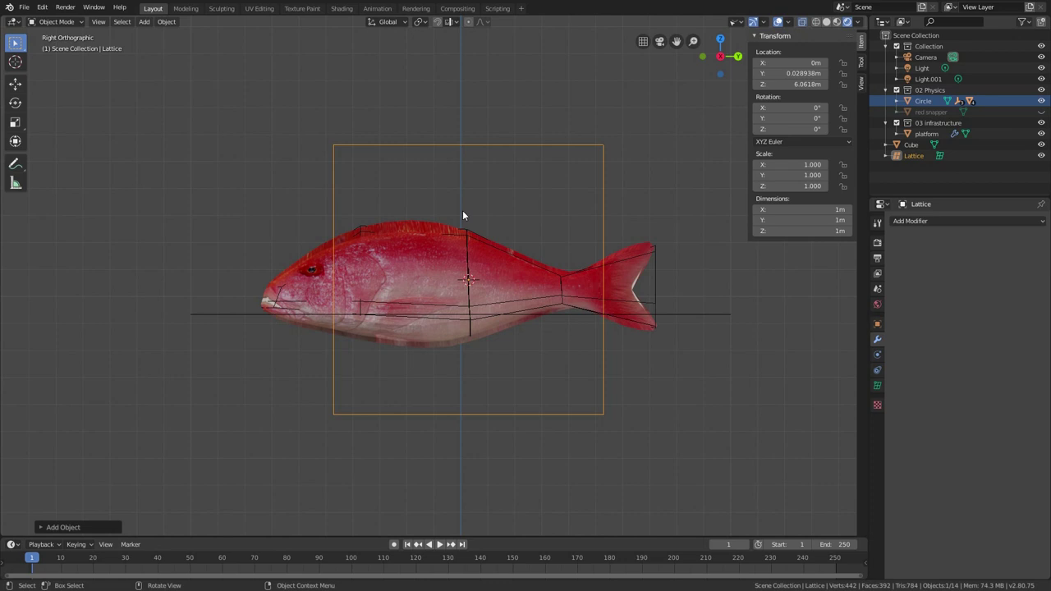
key(Tab)
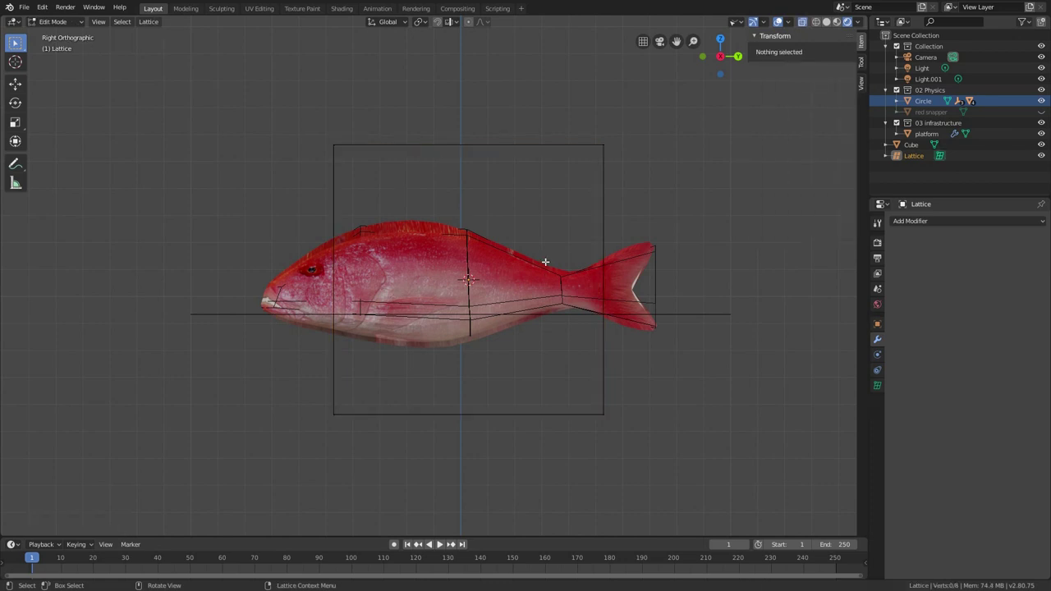
key(Tab)
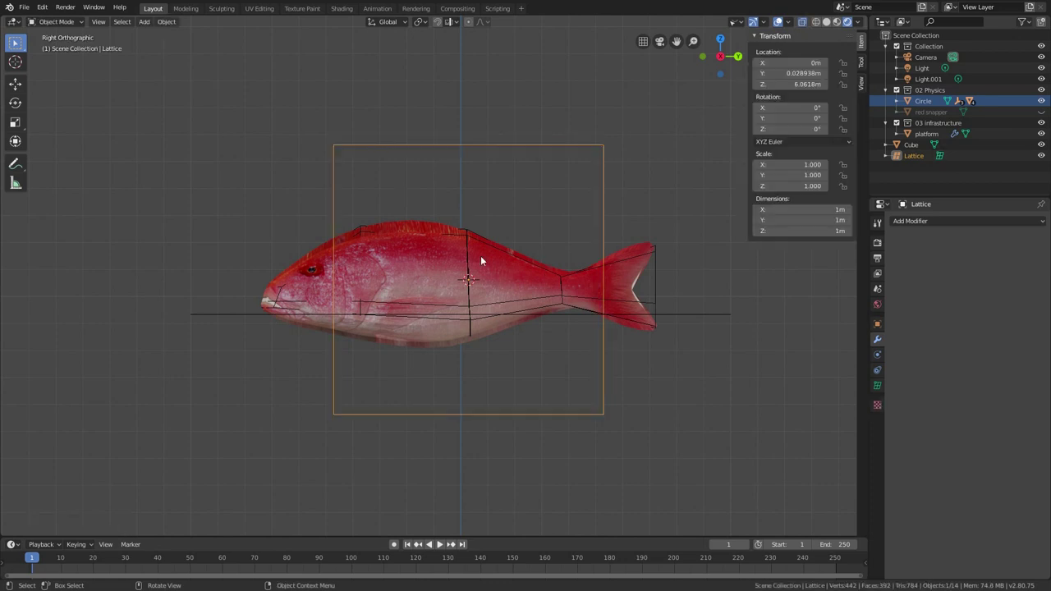
click(57, 21)
key(ctrl+Tab)
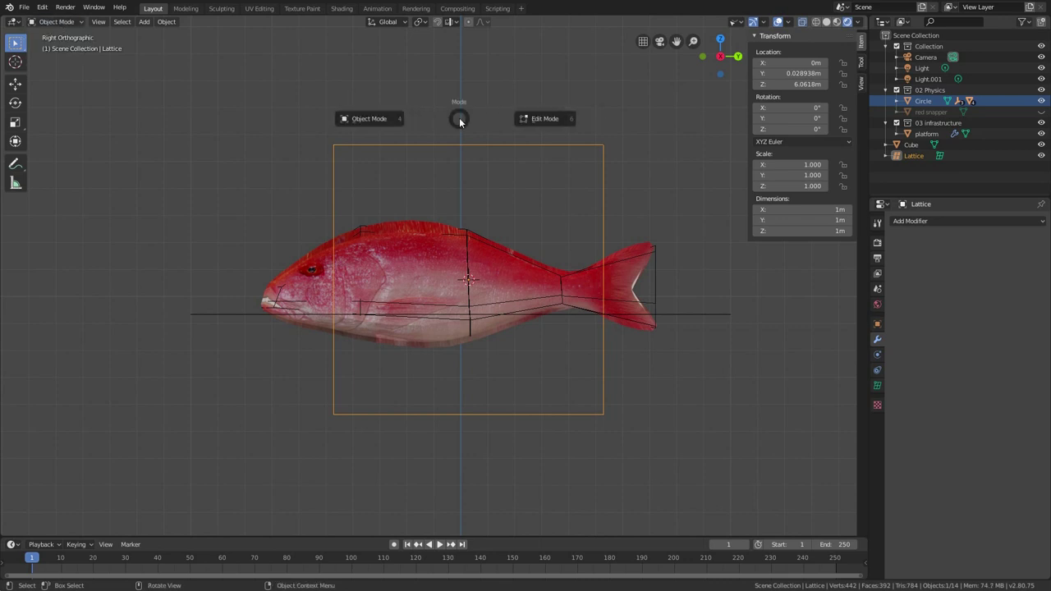
click(391, 123)
click(482, 282)
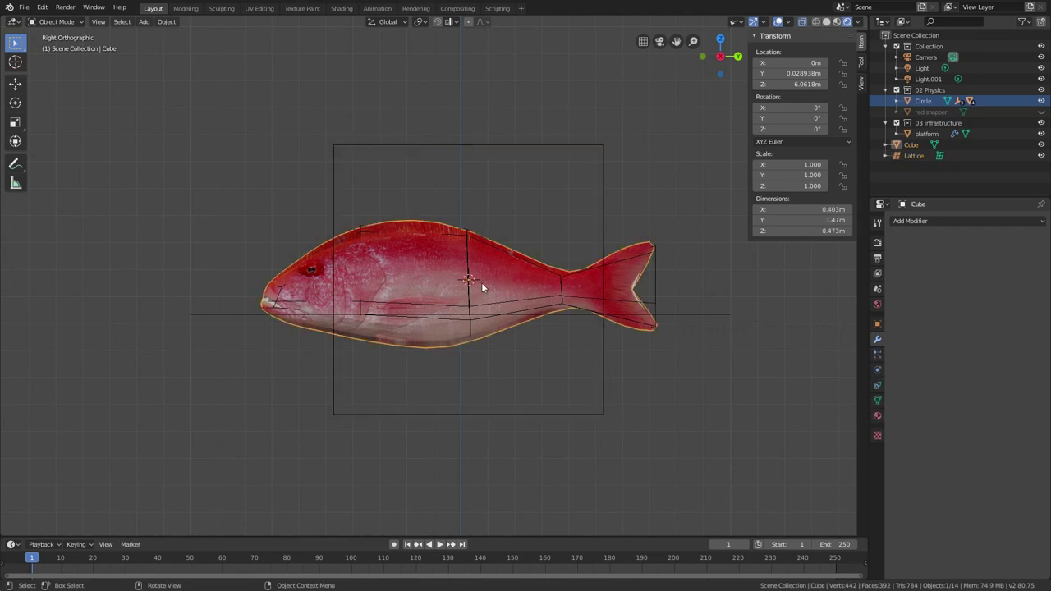
key(ctrl+Tab)
click(393, 283)
click(353, 147)
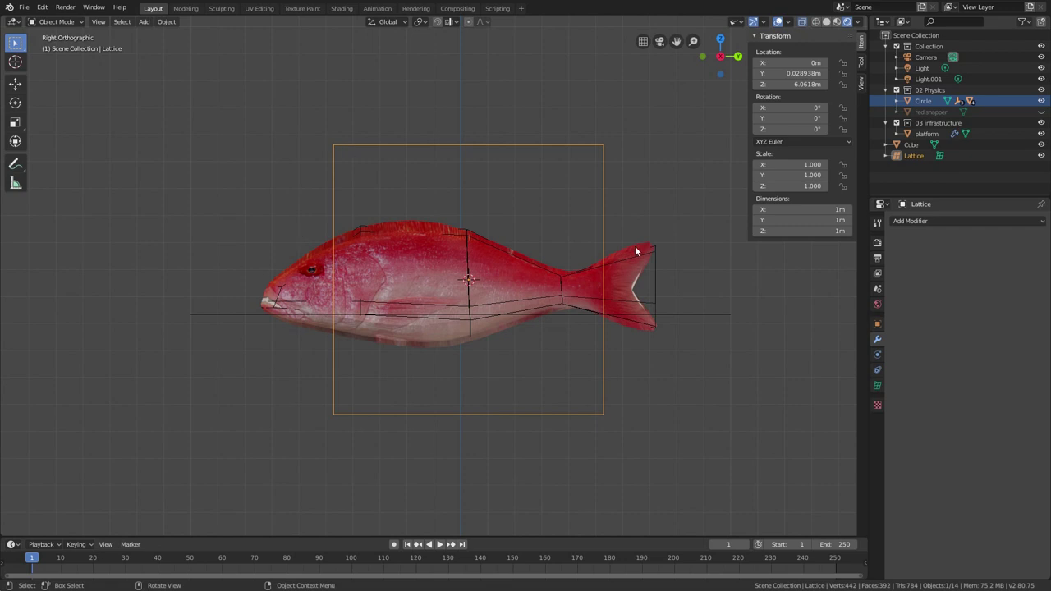
- Stretch the lattice to 1.465 along Y and shift it lengthwise over the fish
key(s)
key(y)
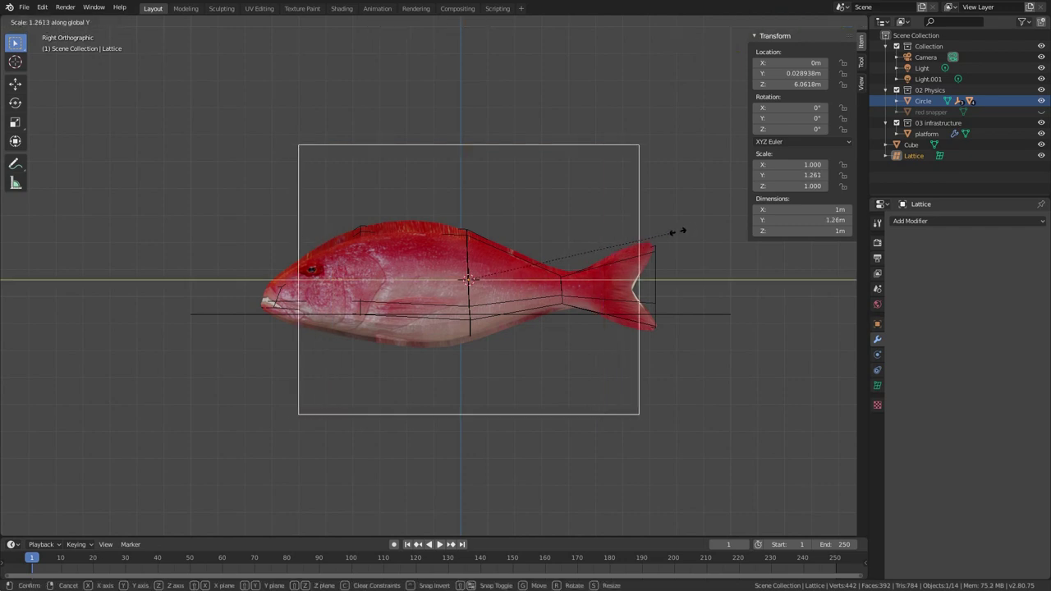
click(710, 223)
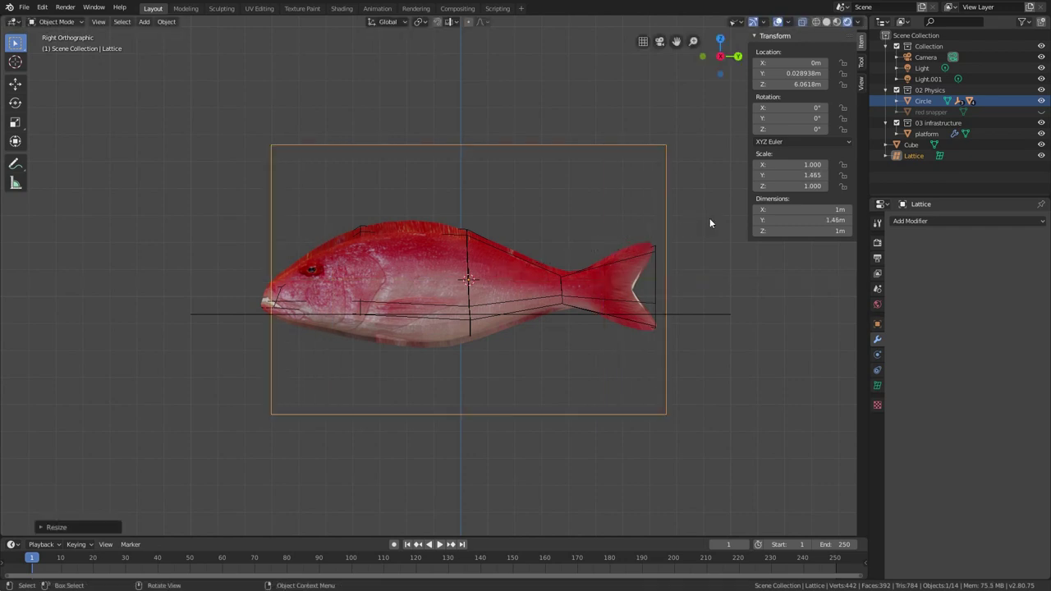
key(g)
key(y)
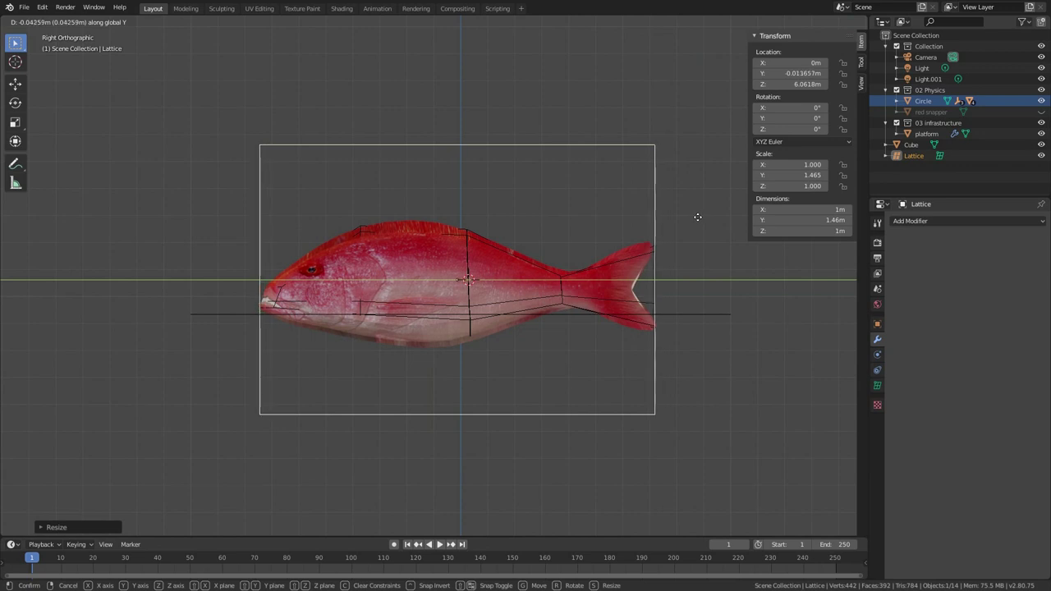
click(699, 221)
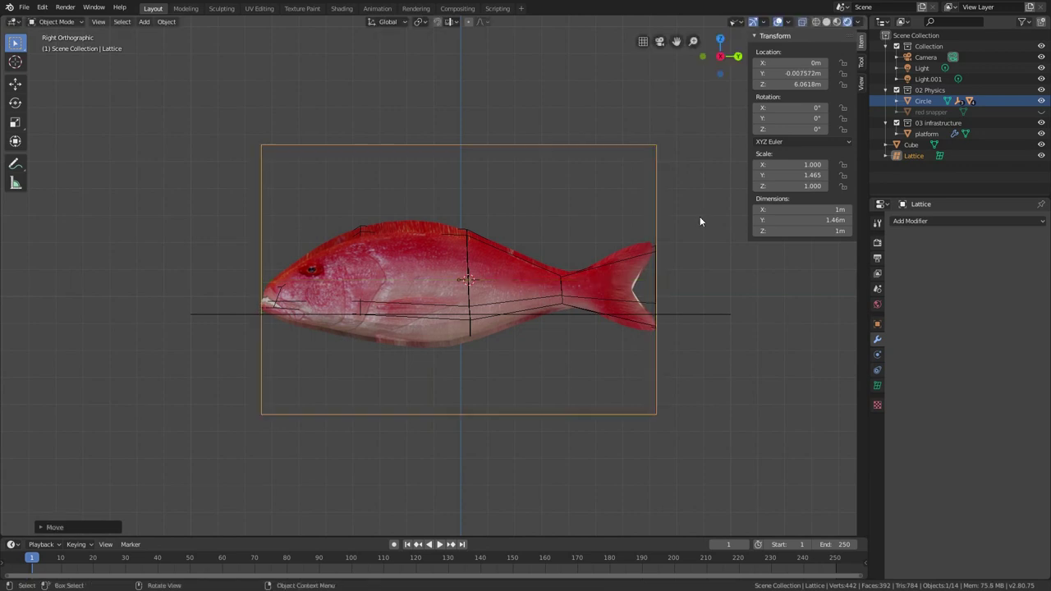
- Flatten the lattice to 0.459 on X and Z, lower it onto the fish, and show its data settings
key(s)
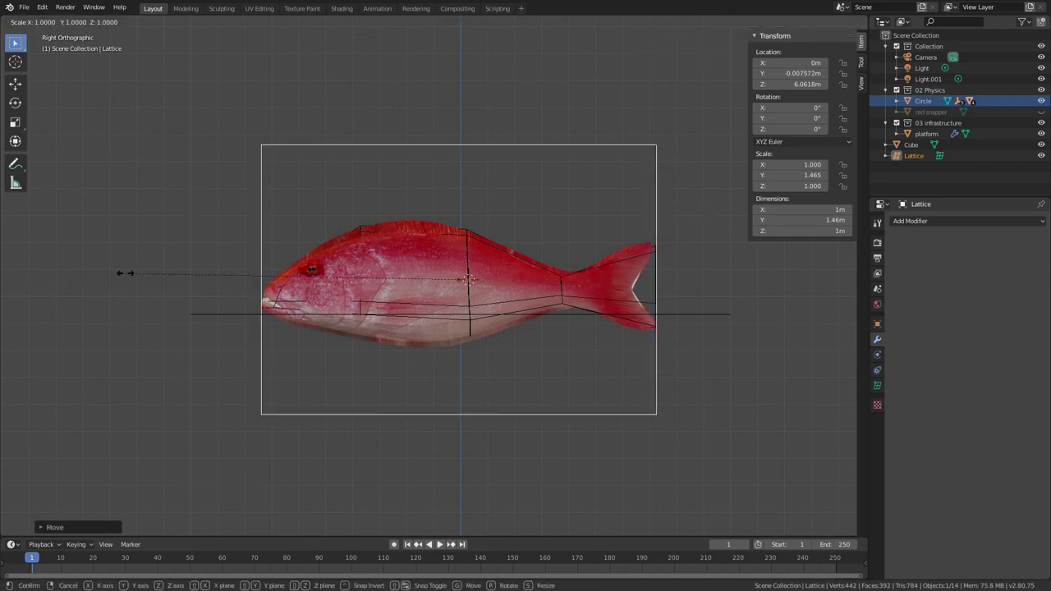
key(shift+y)
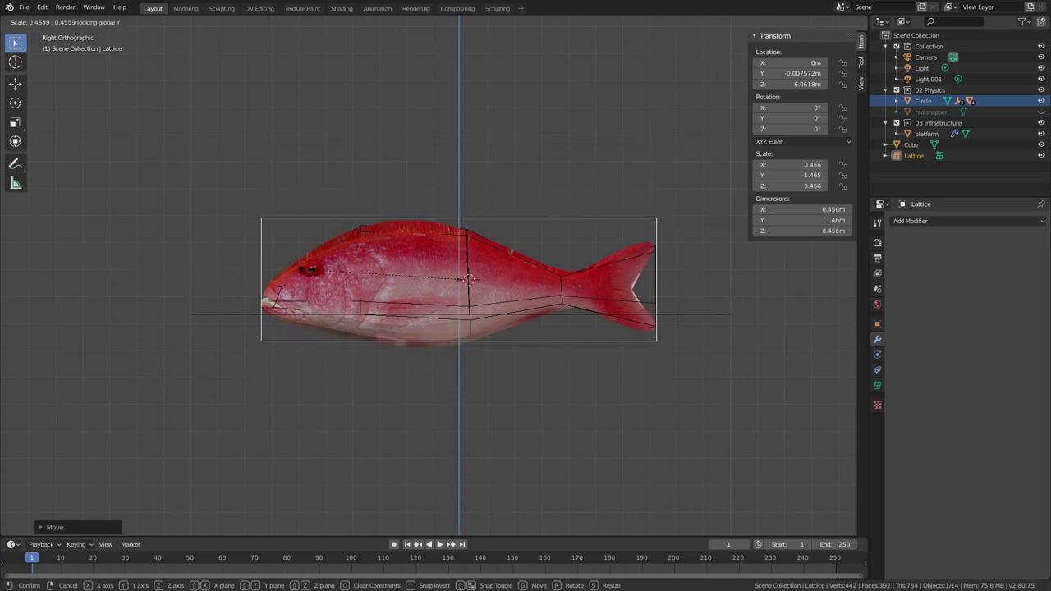
click(305, 271)
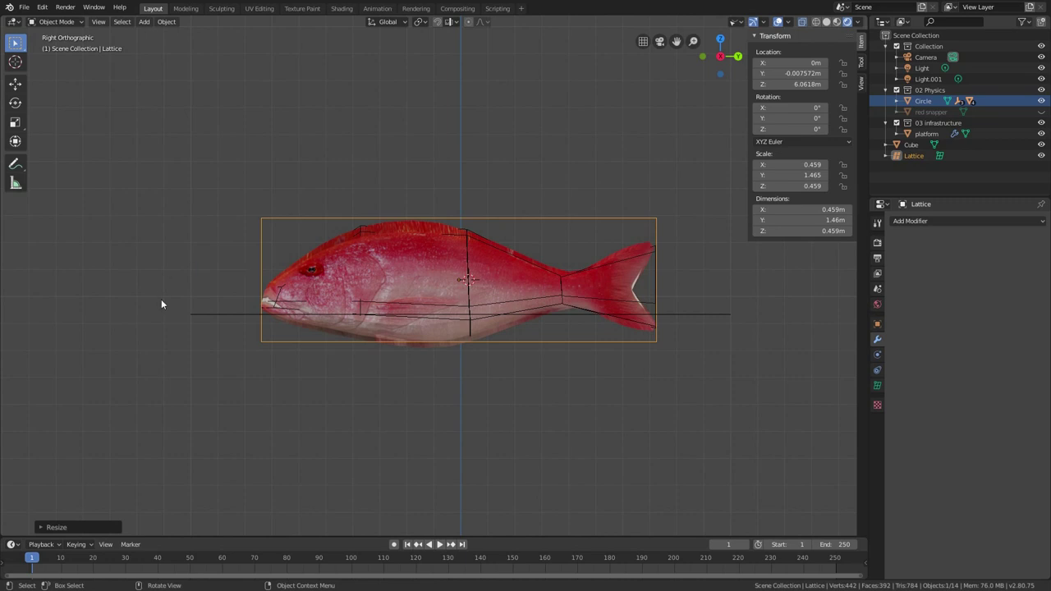
key(g)
key(z)
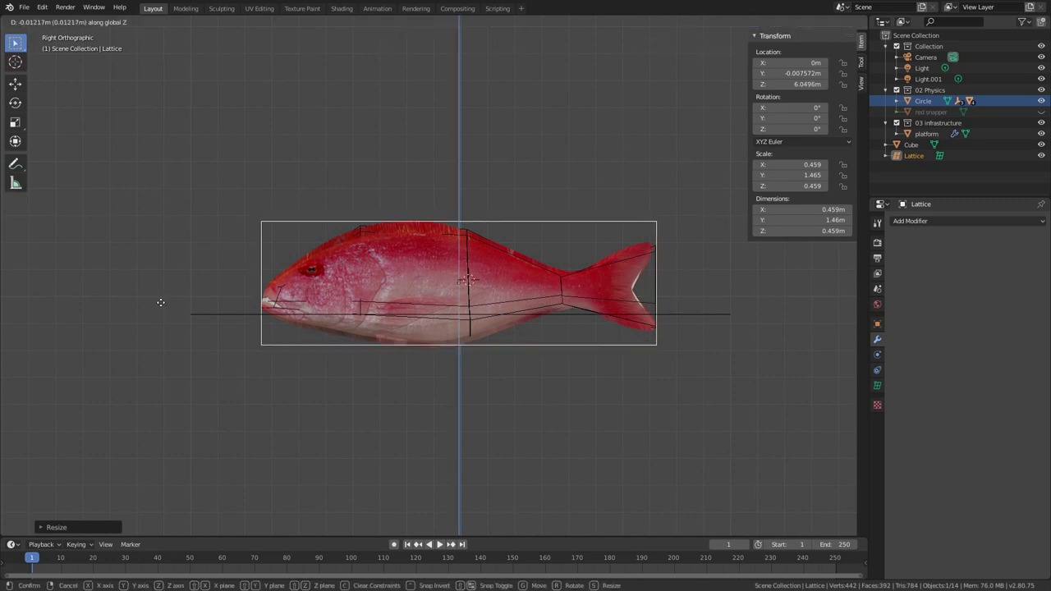
click(162, 309)
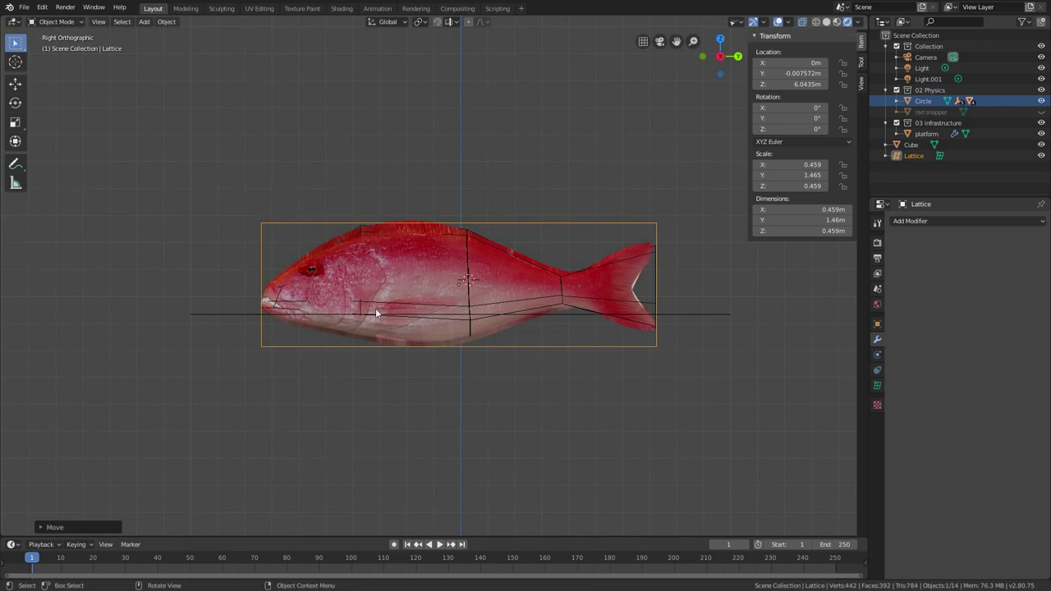
key(KP_1)
key(KP_3)
click(877, 385)
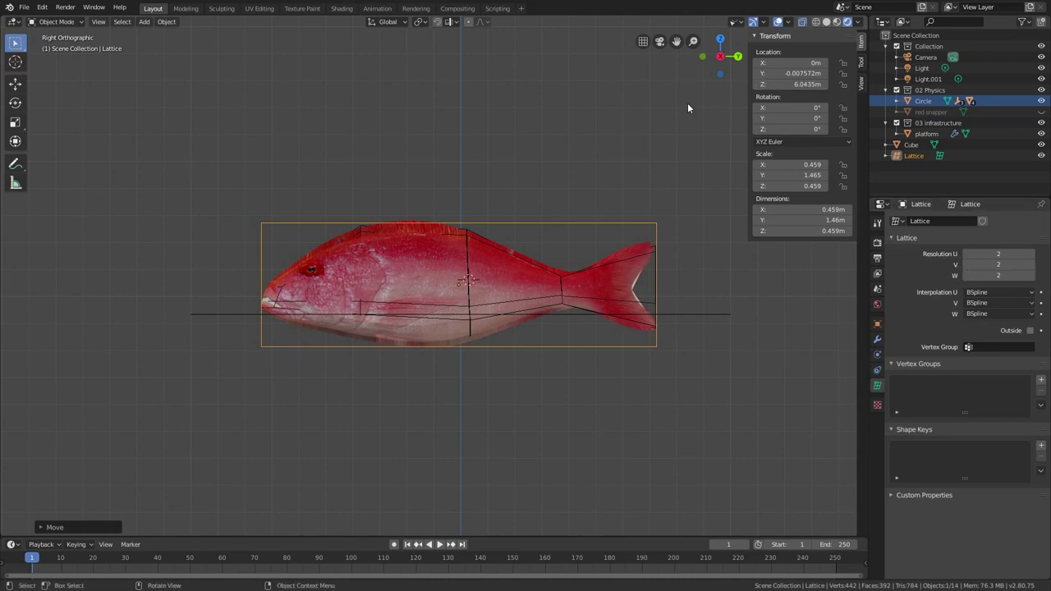
- Set the lattice Resolution V to 4, keeping U and W at 2
key(n)
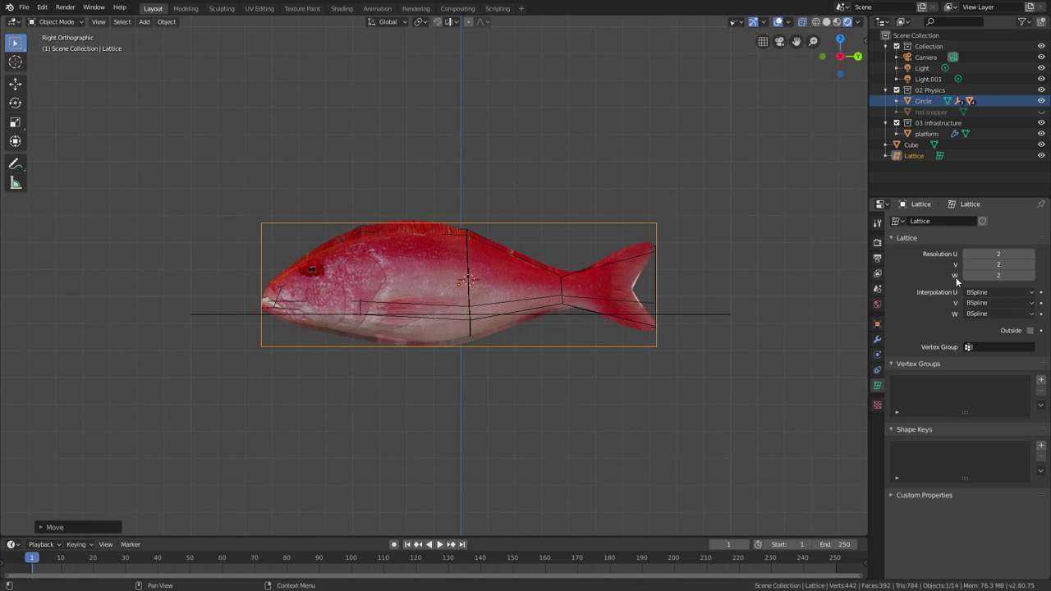
click(1032, 277)
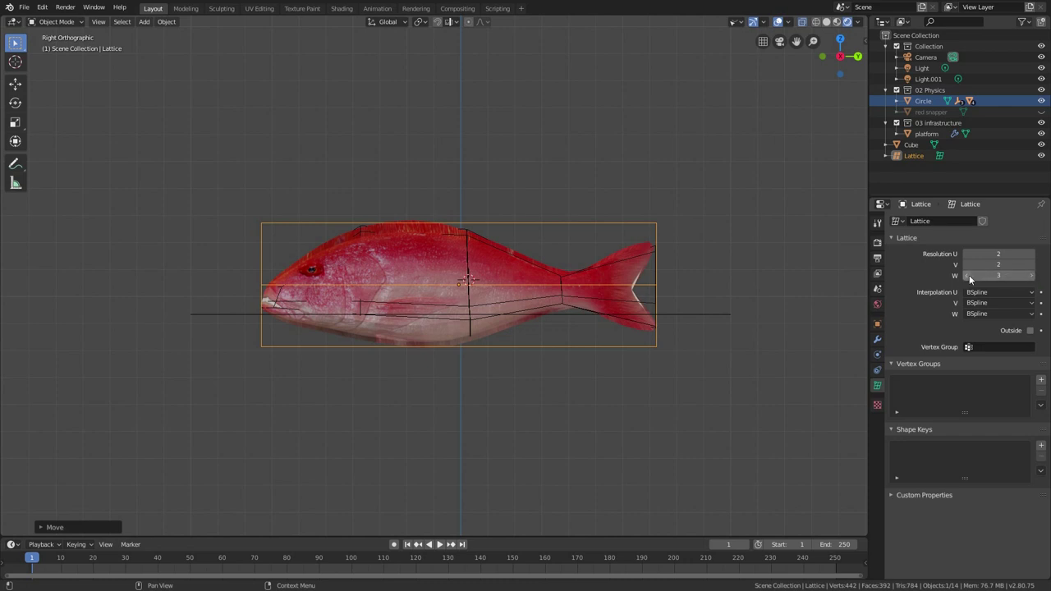
click(966, 276)
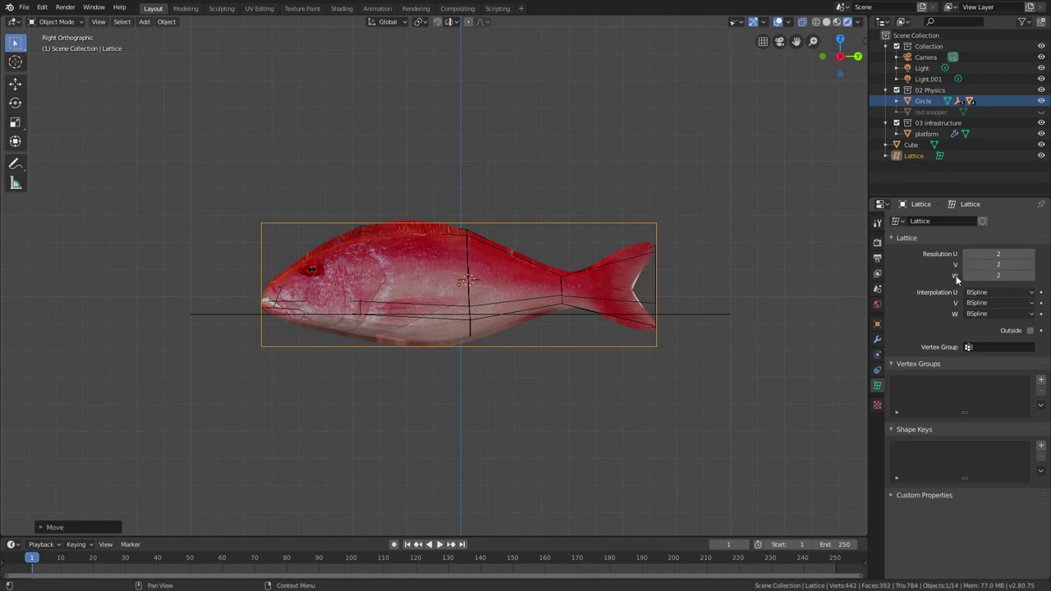
click(1033, 265)
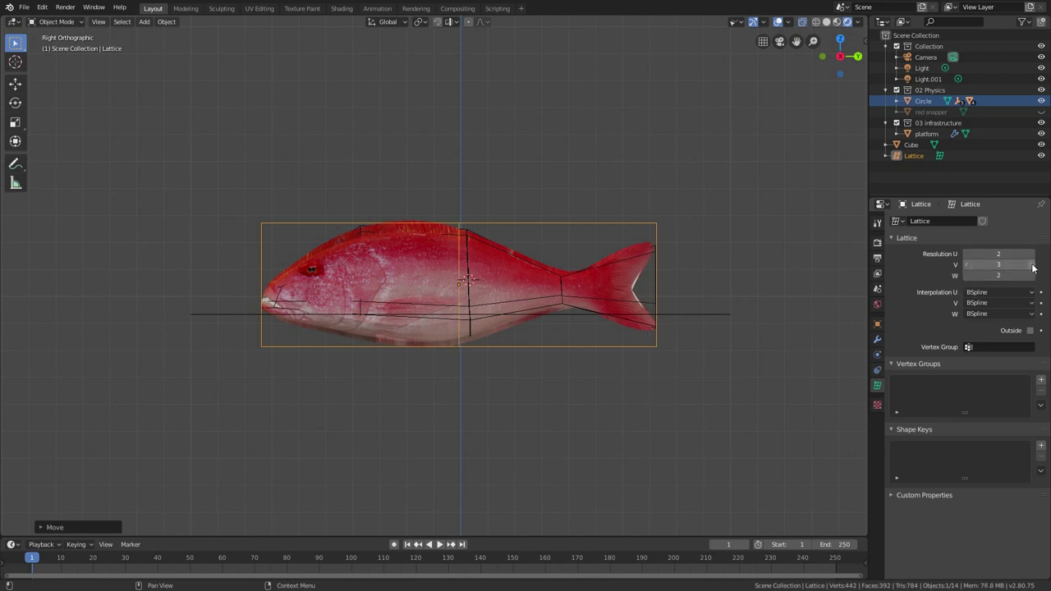
click(1032, 265)
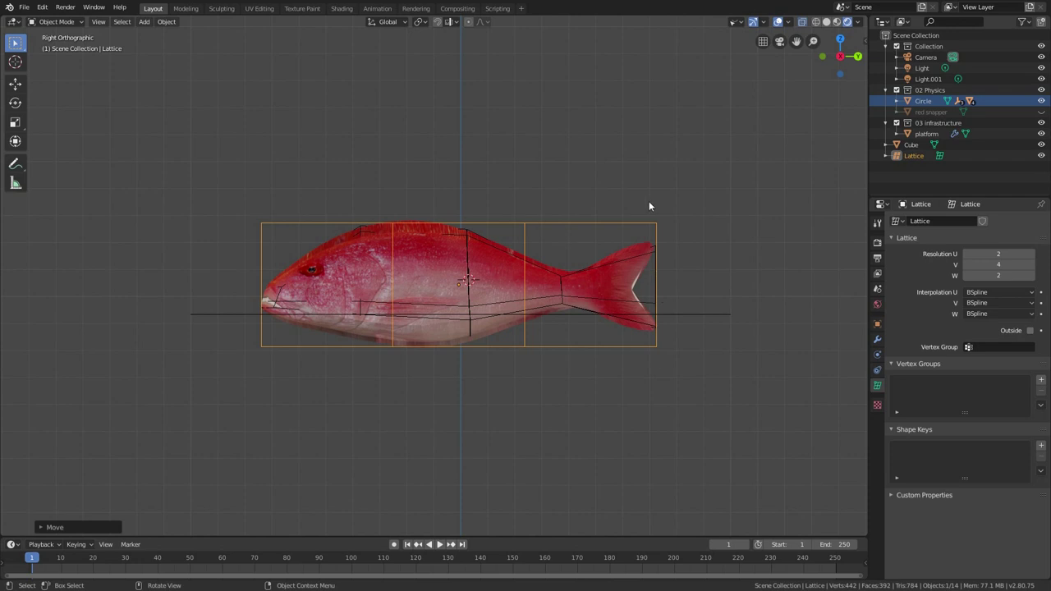
- Inspect the lattice's four point columns in Edit Mode, then select the head bone object
key(Tab)
drag(668, 197, 632, 362)
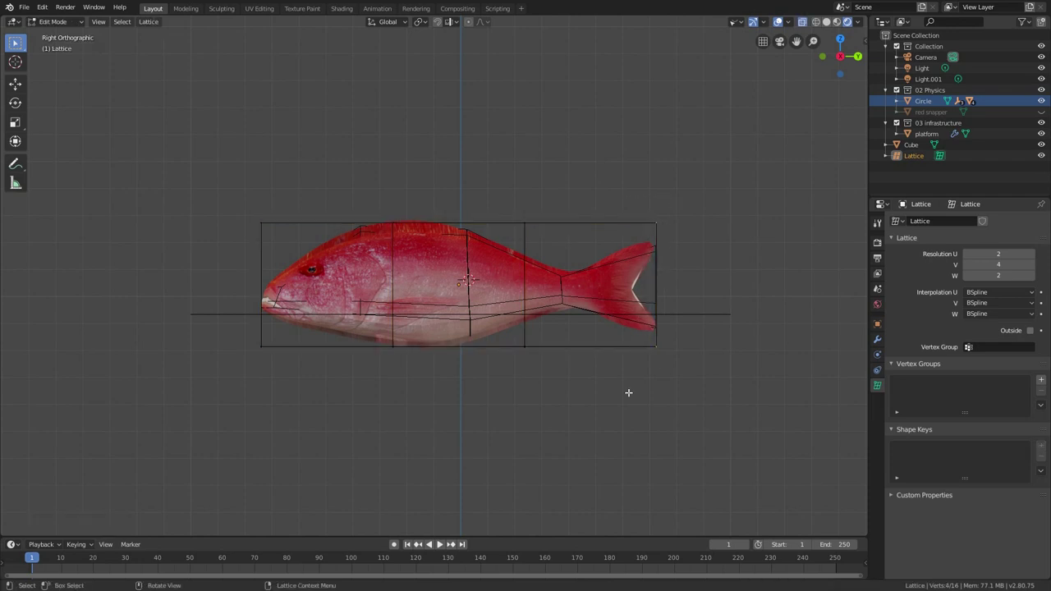
drag(549, 193, 510, 394)
drag(408, 197, 356, 425)
drag(277, 185, 252, 439)
key(Tab)
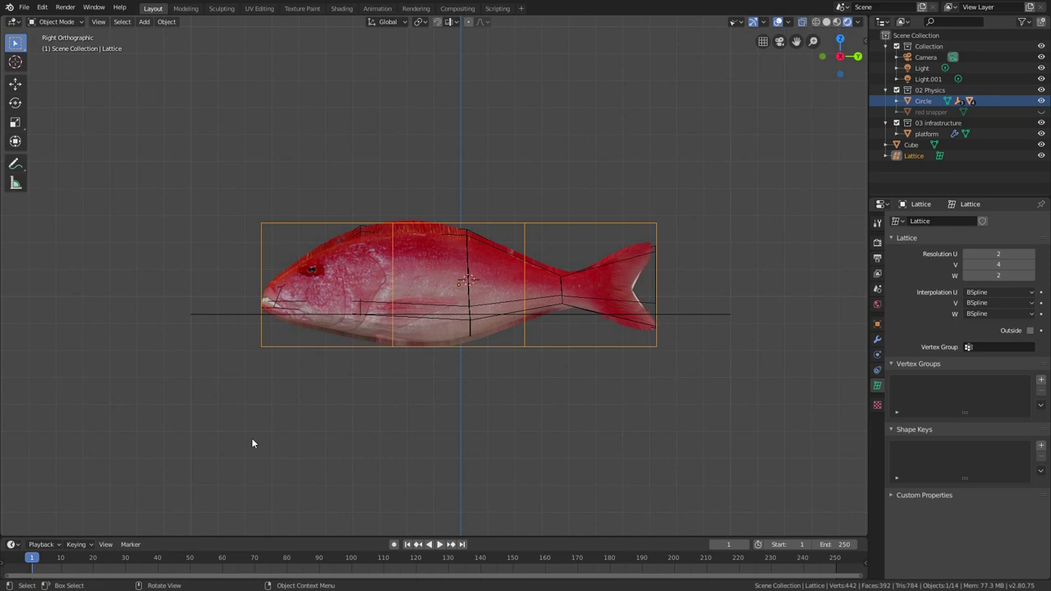
click(274, 310)
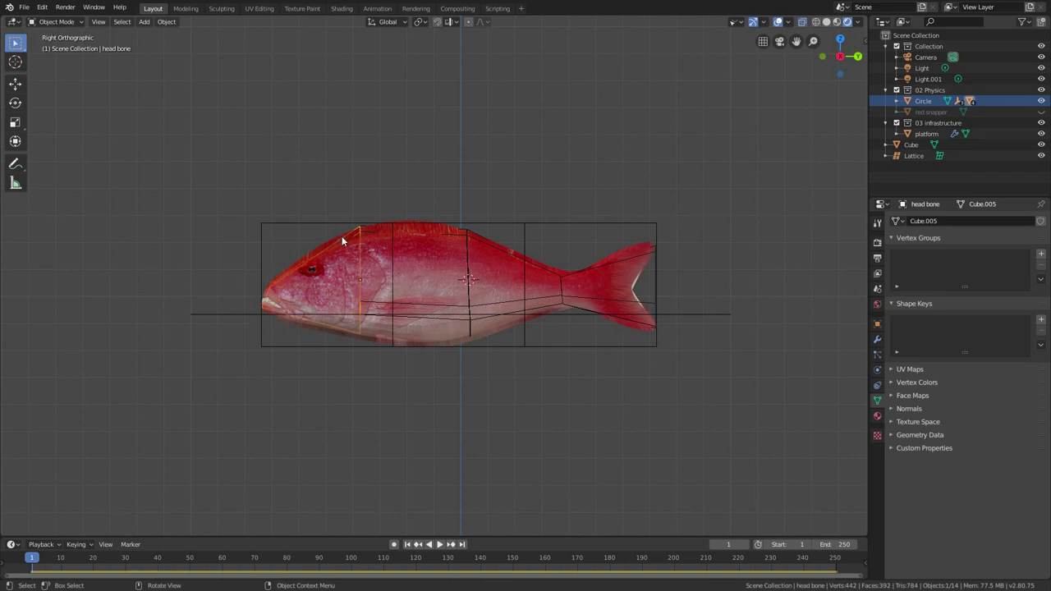
- Hide the textured fish mesh and select the head bone with the Lattice active
click(424, 258)
key(h)
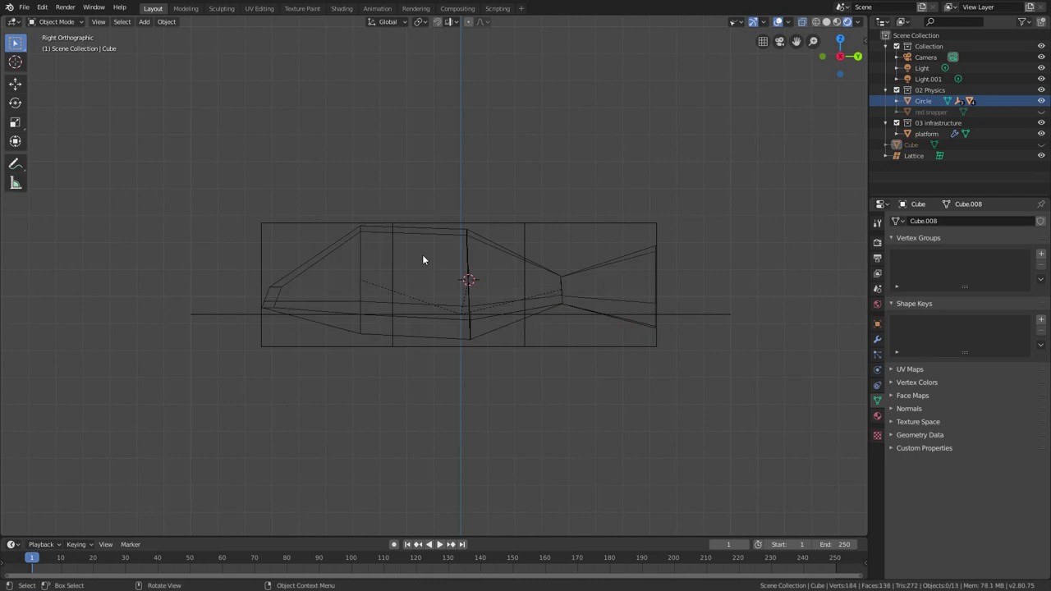
click(283, 285)
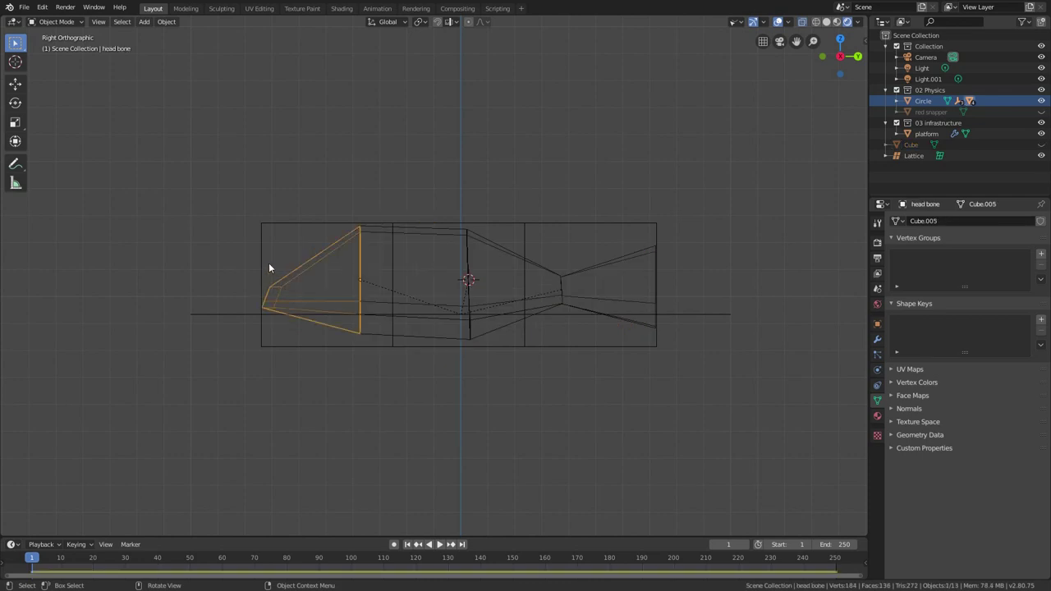
shift+click(261, 230)
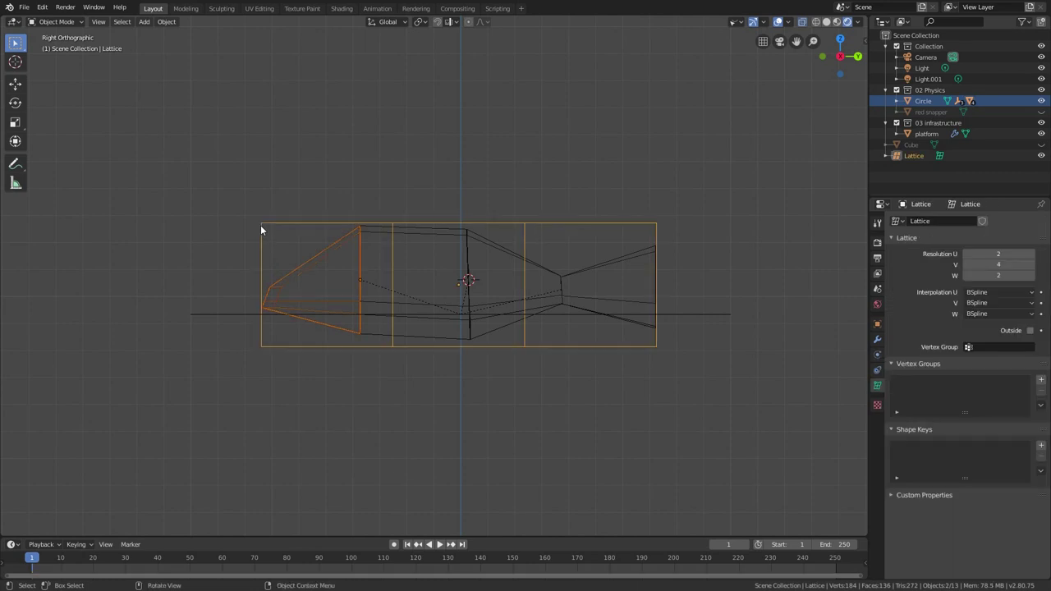
- Raise the lattice U and W resolution to 3, giving a 3×4×3 grid
click(1033, 277)
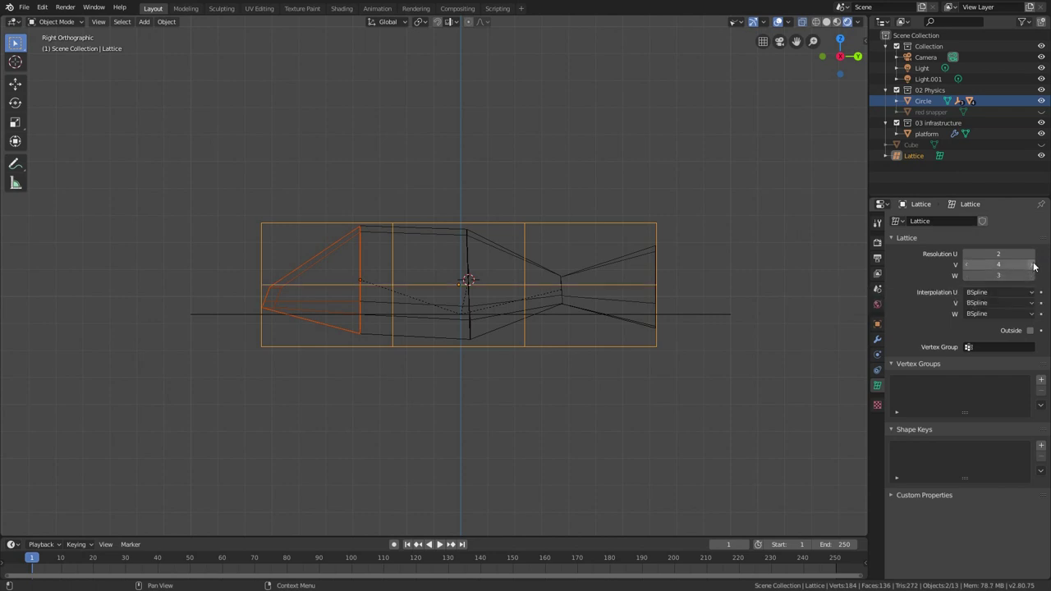
click(1032, 256)
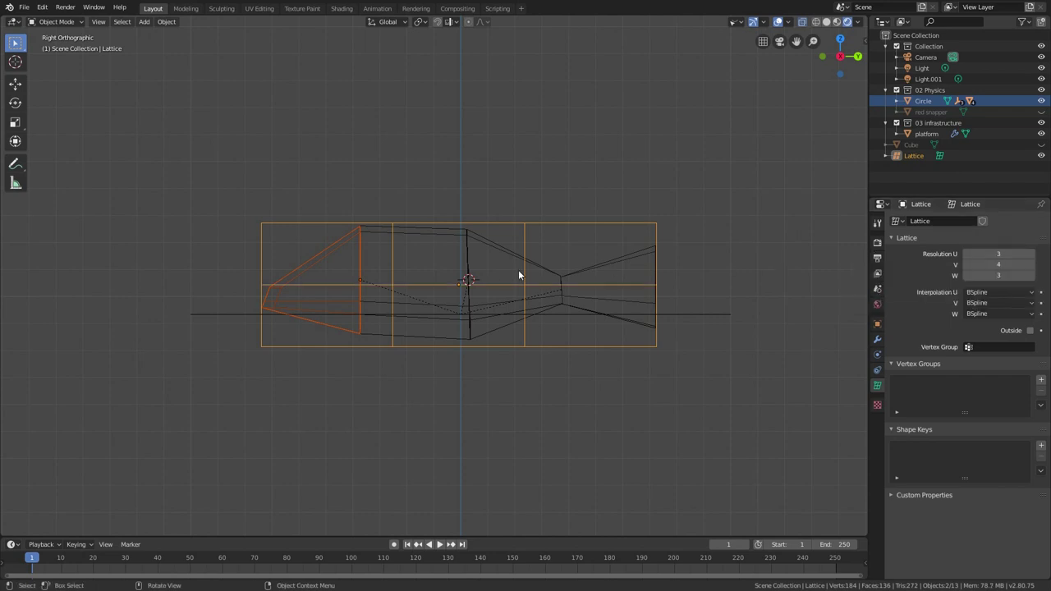
middle_drag(387, 266, 461, 290)
- Hook the lattice's head-end column of points to the head bone object with Ctrl+H
key(KP_3)
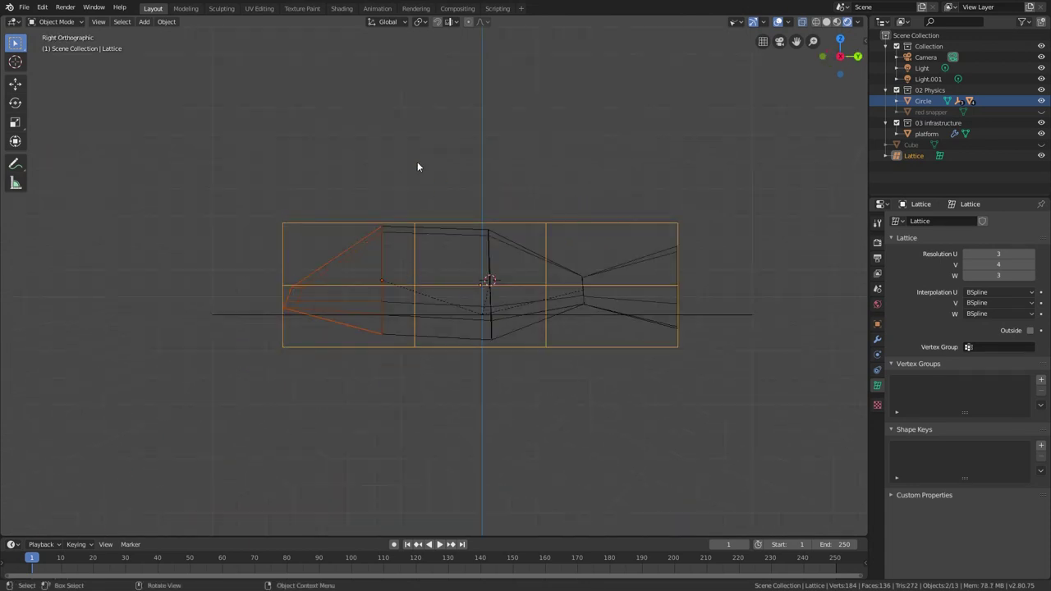
key(Tab)
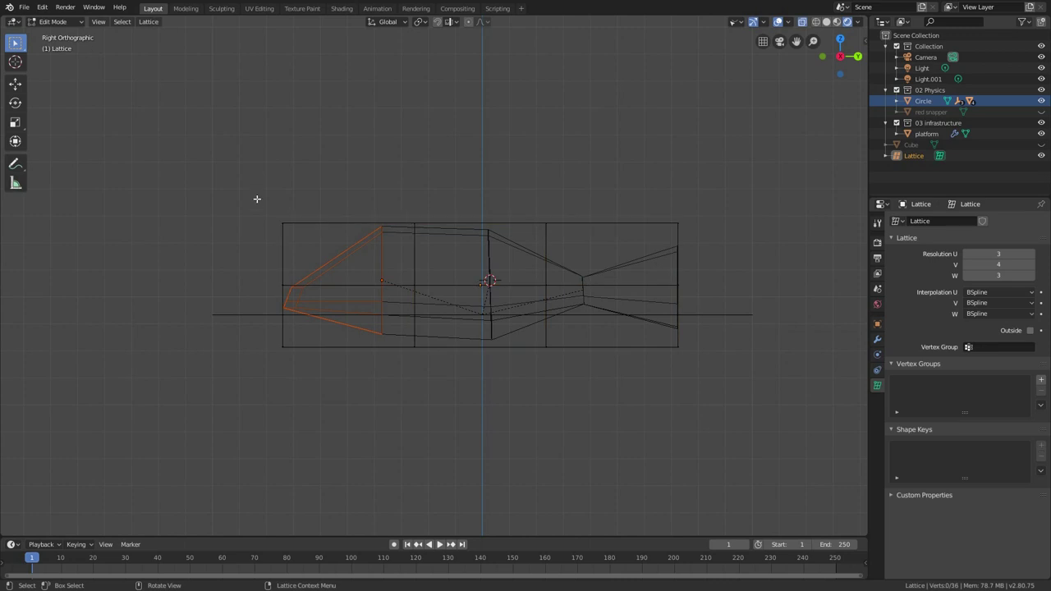
drag(257, 198, 335, 429)
middle_drag(326, 284, 367, 297)
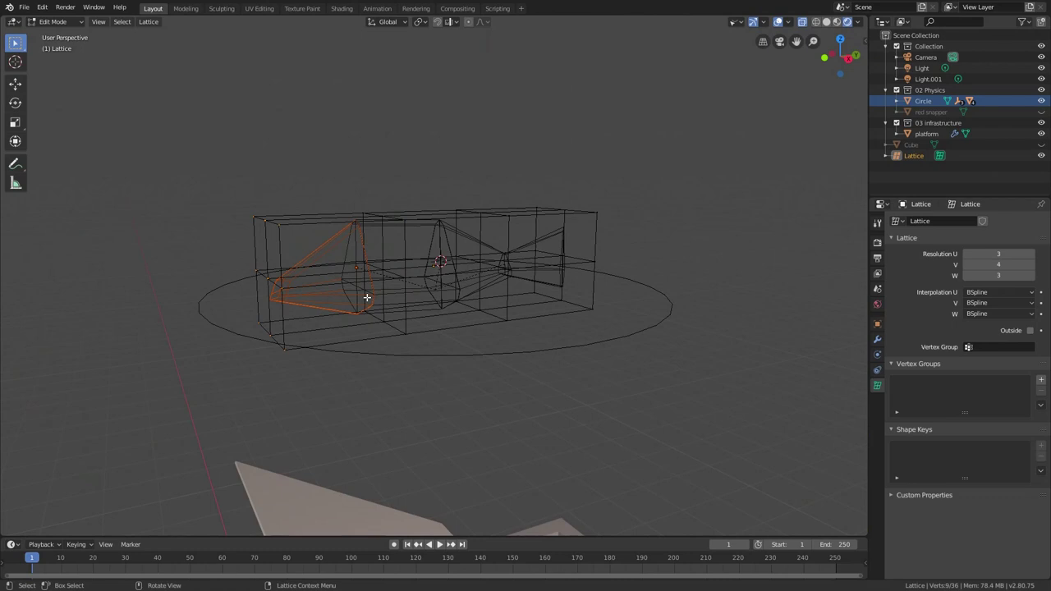
key(KP_3)
key(ctrl+h)
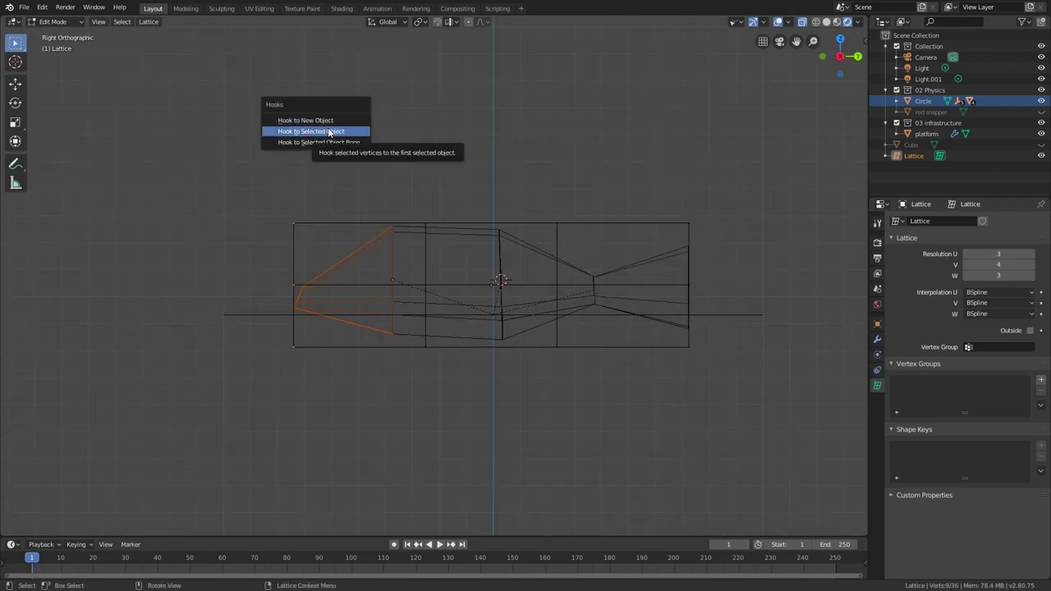
click(330, 132)
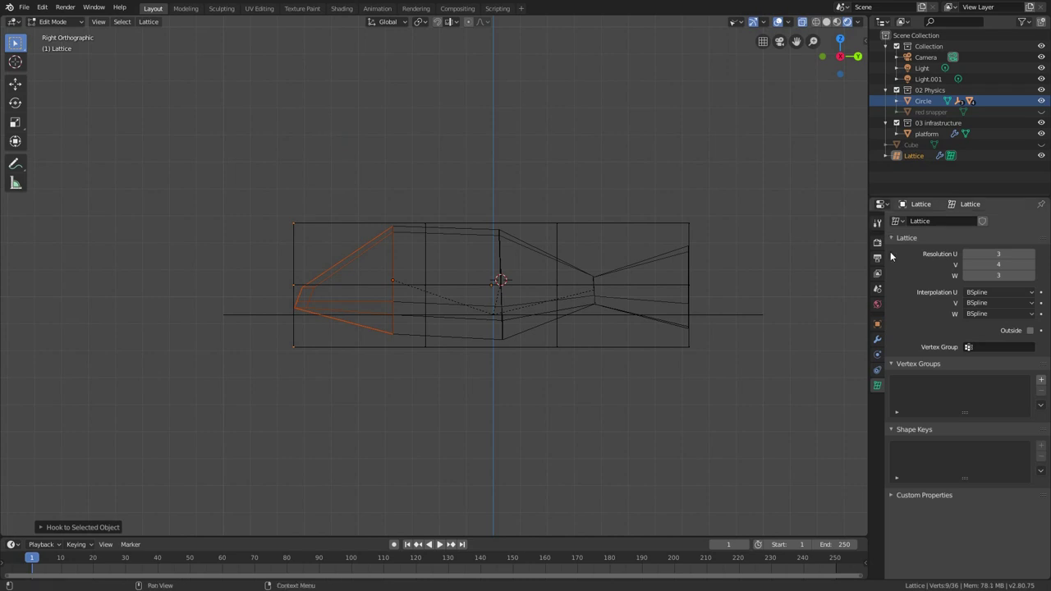
click(878, 339)
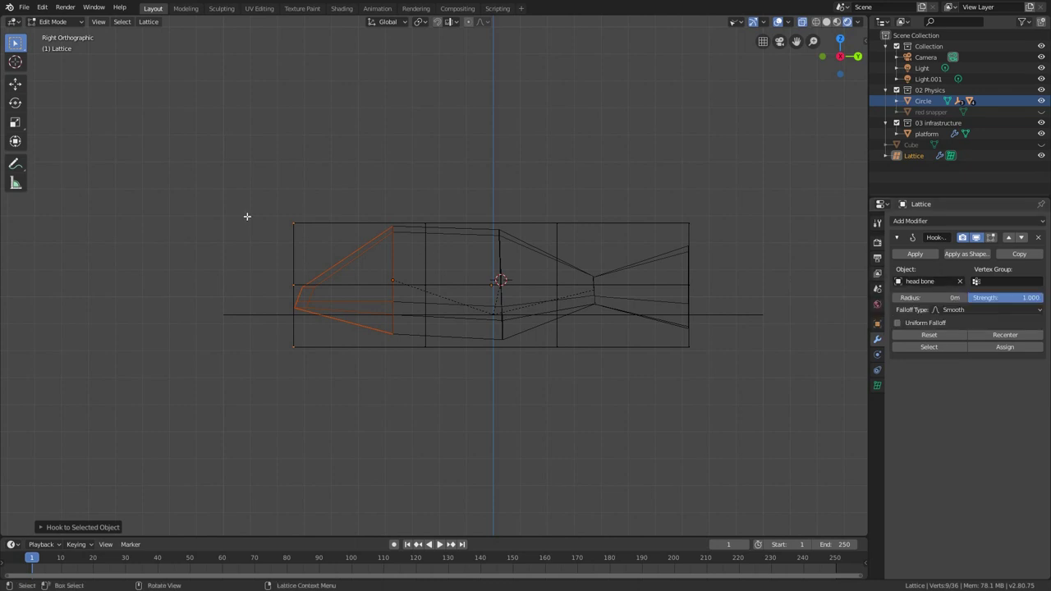
key(Tab)
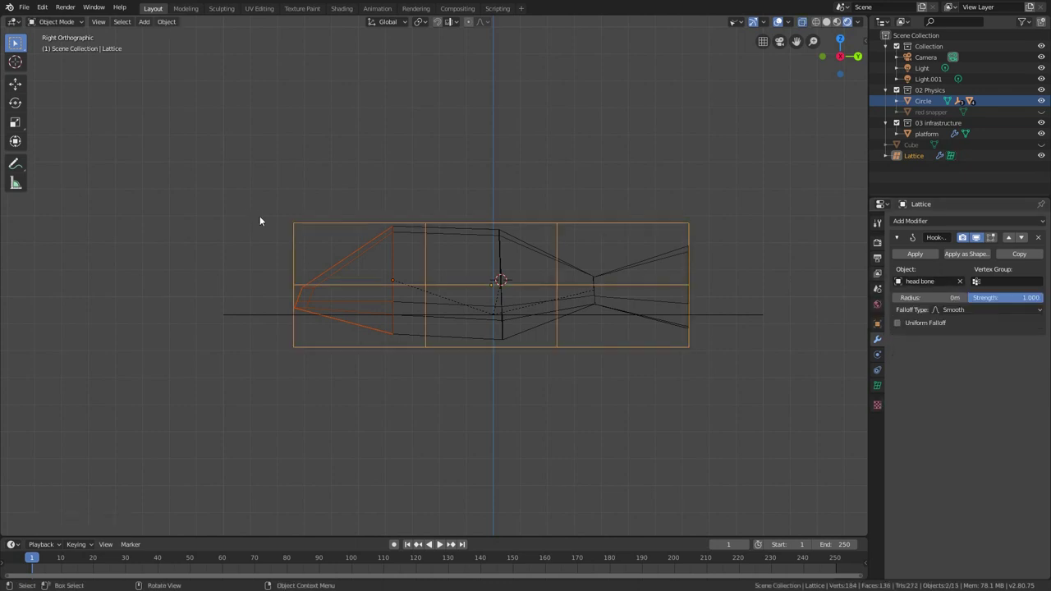
- Hook the middle column of lattice points to the back top and back low objects
click(450, 238)
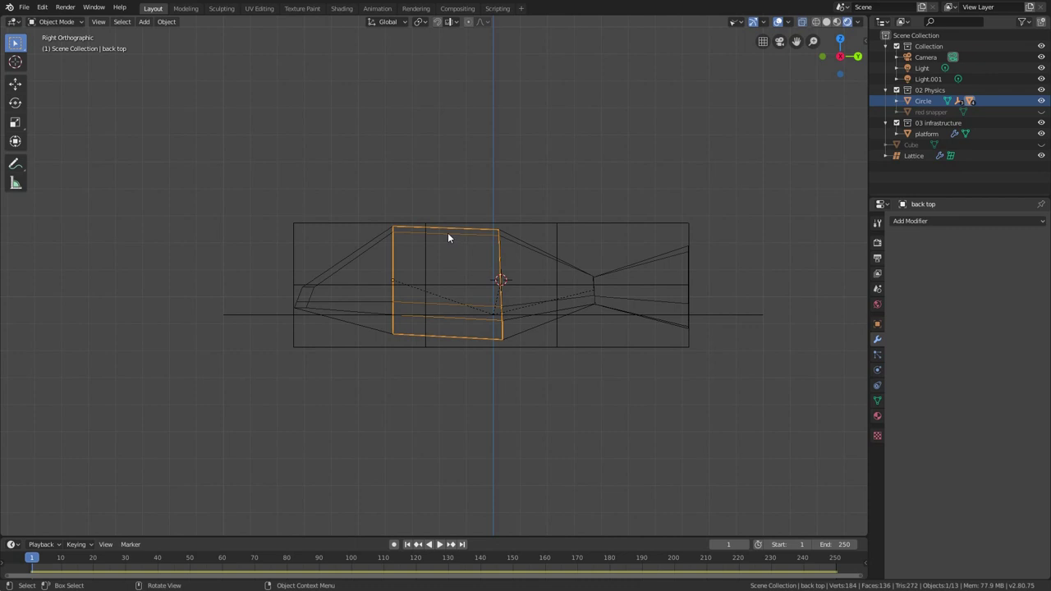
shift+click(359, 233)
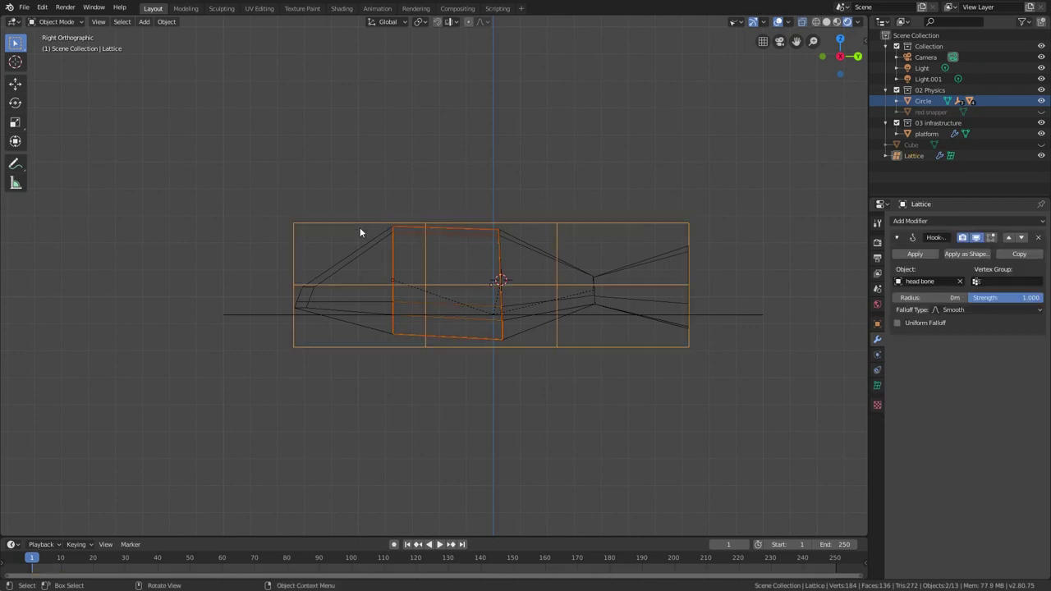
key(Tab)
drag(382, 182, 490, 464)
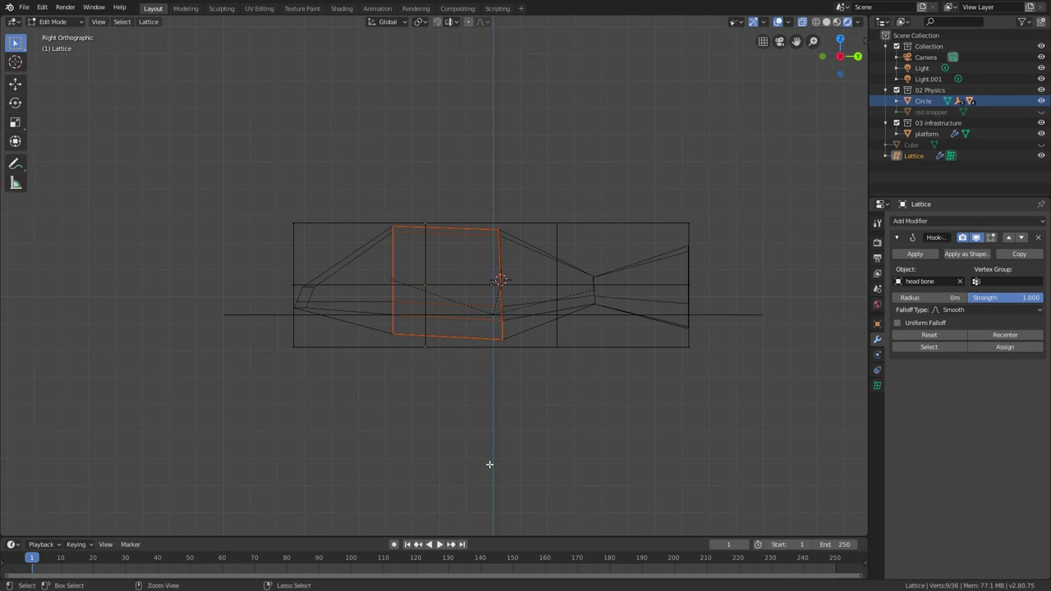
key(ctrl+h)
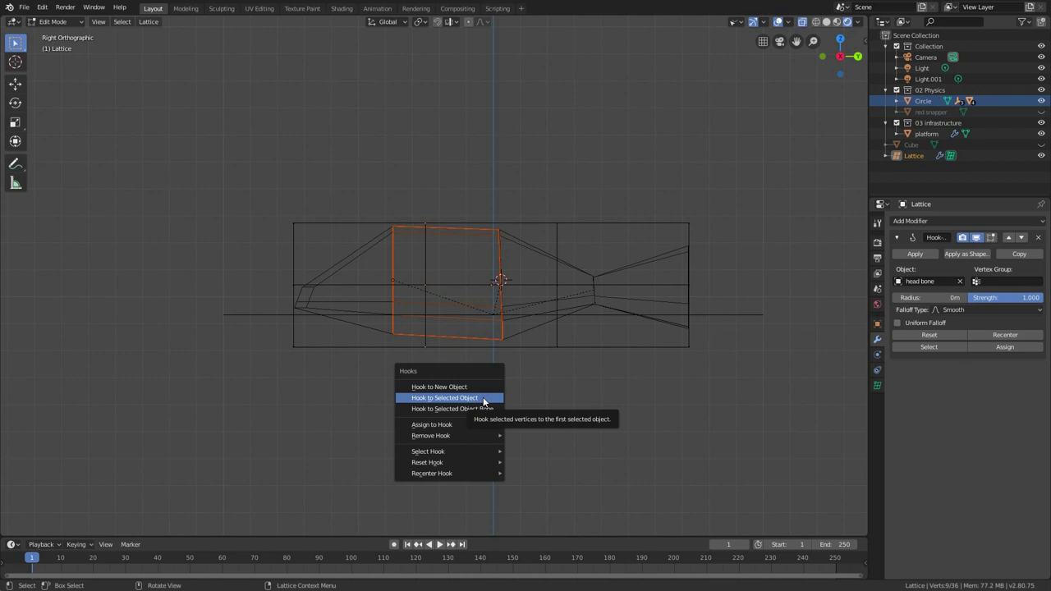
click(483, 398)
key(ctrl+h)
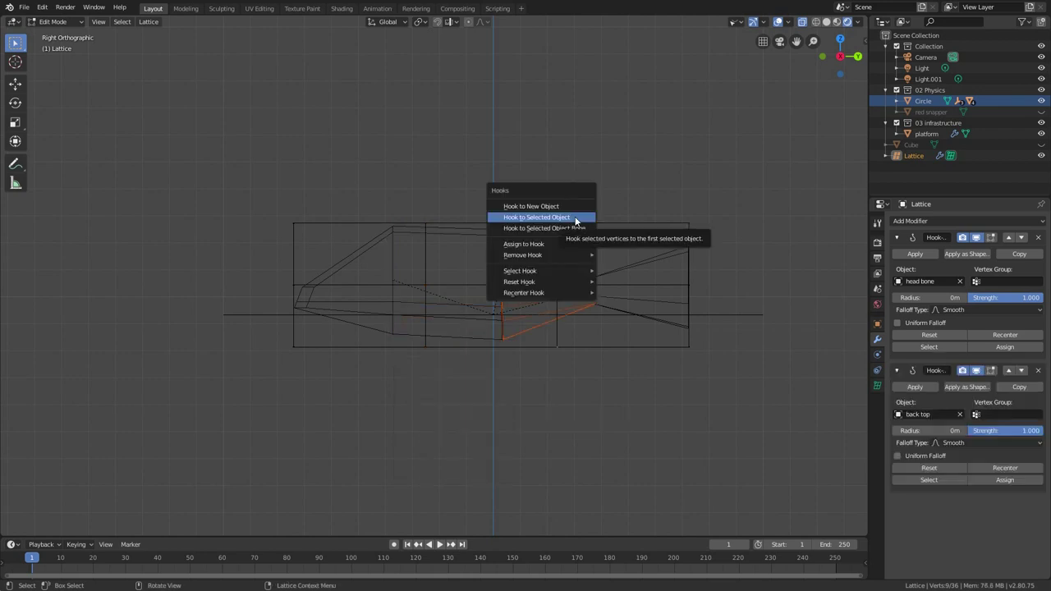
click(575, 219)
key(Tab)
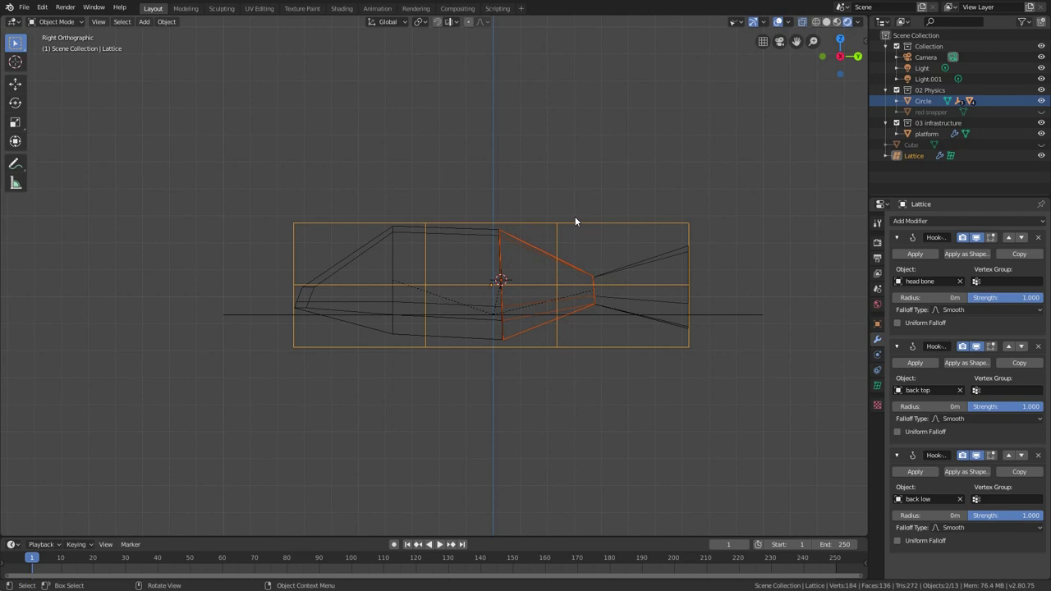
- Hook the tail-end lattice points to the tail bone object
click(631, 270)
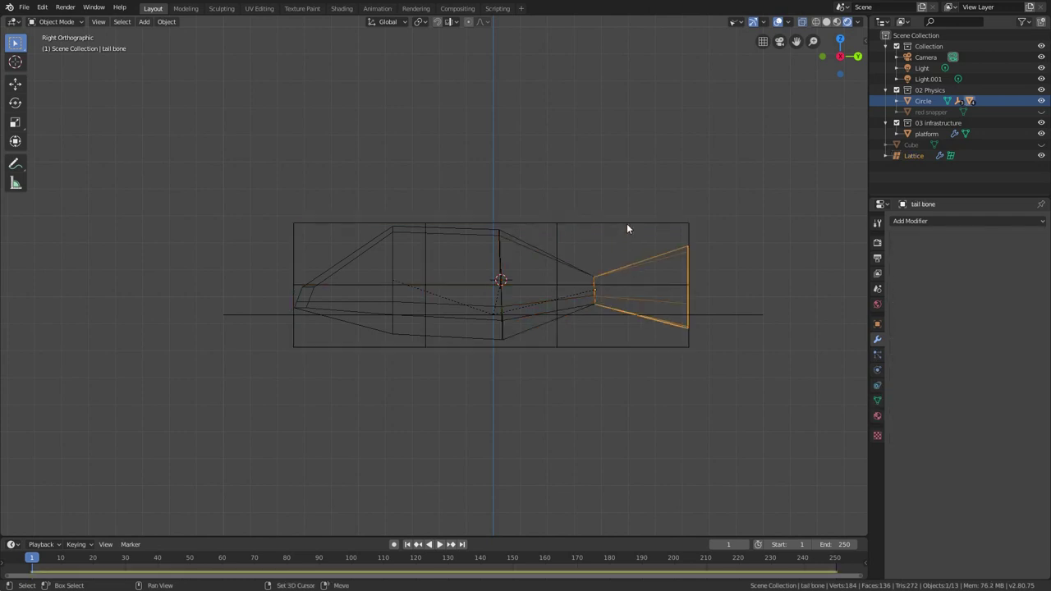
shift+click(627, 225)
key(Tab)
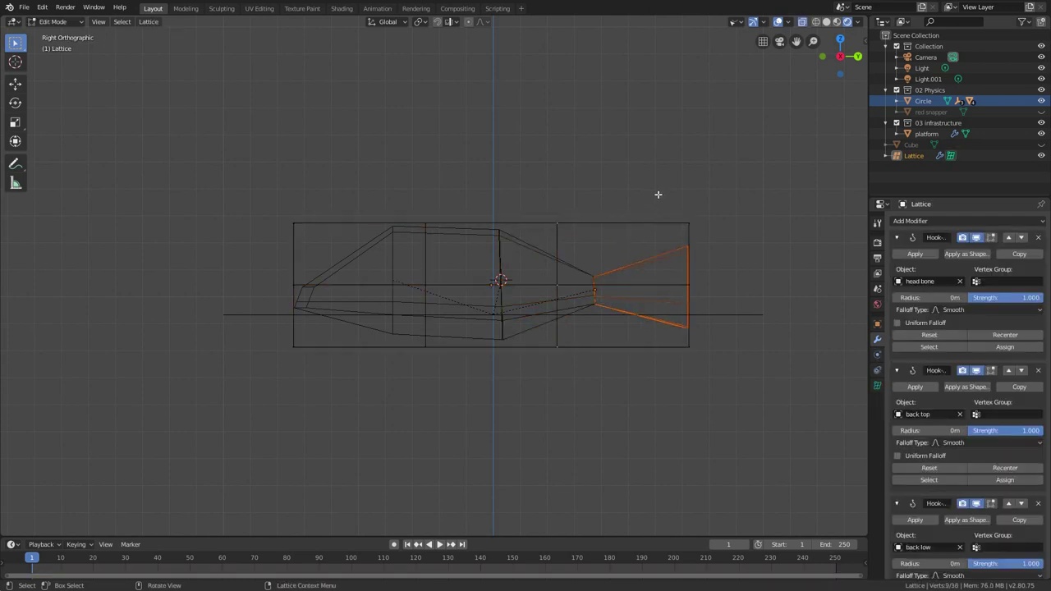
drag(660, 194, 753, 441)
key(ctrl+h)
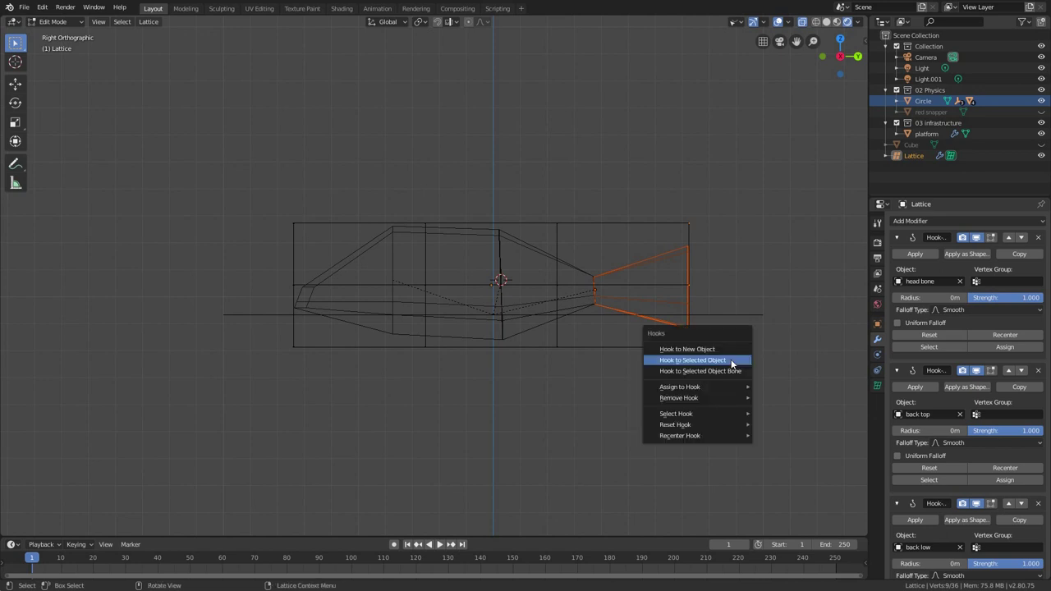
click(730, 359)
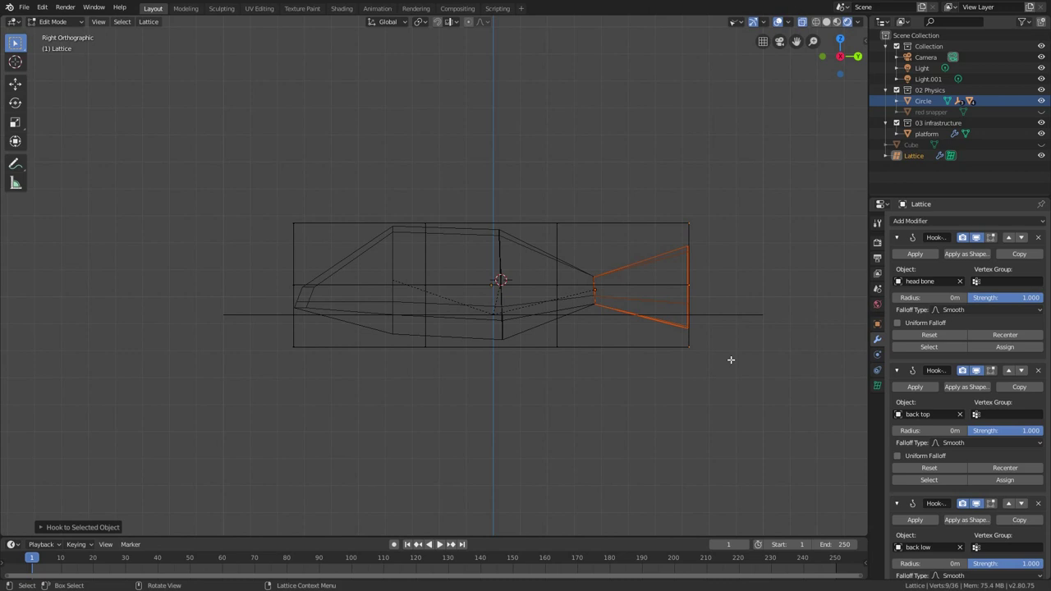
key(Tab)
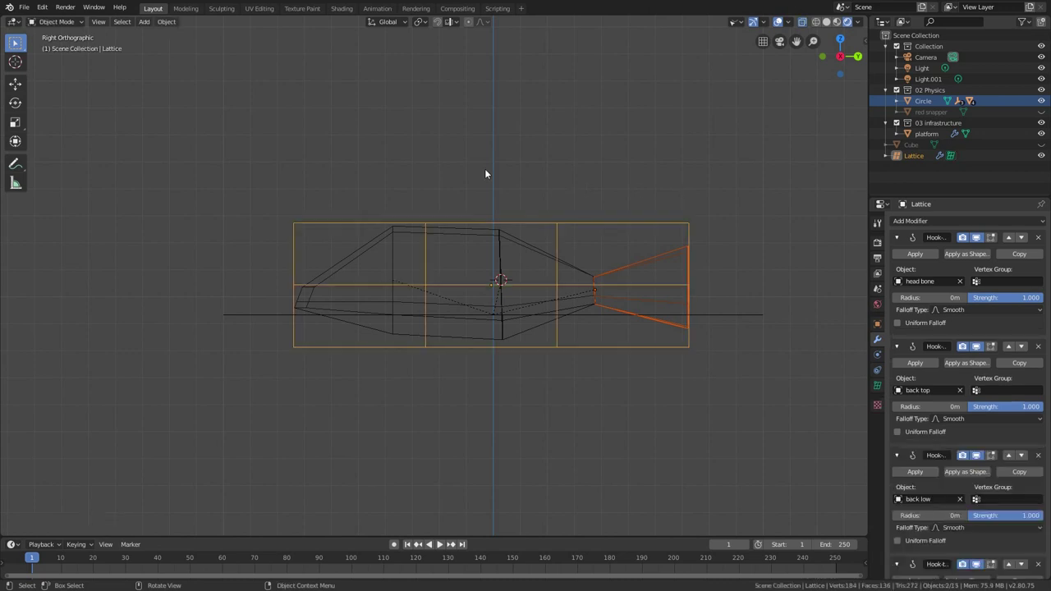
- Play the simulation to watch the hooked lattice fall, then rewind to frame 1
scroll(484, 168, down, 3)
key(space)
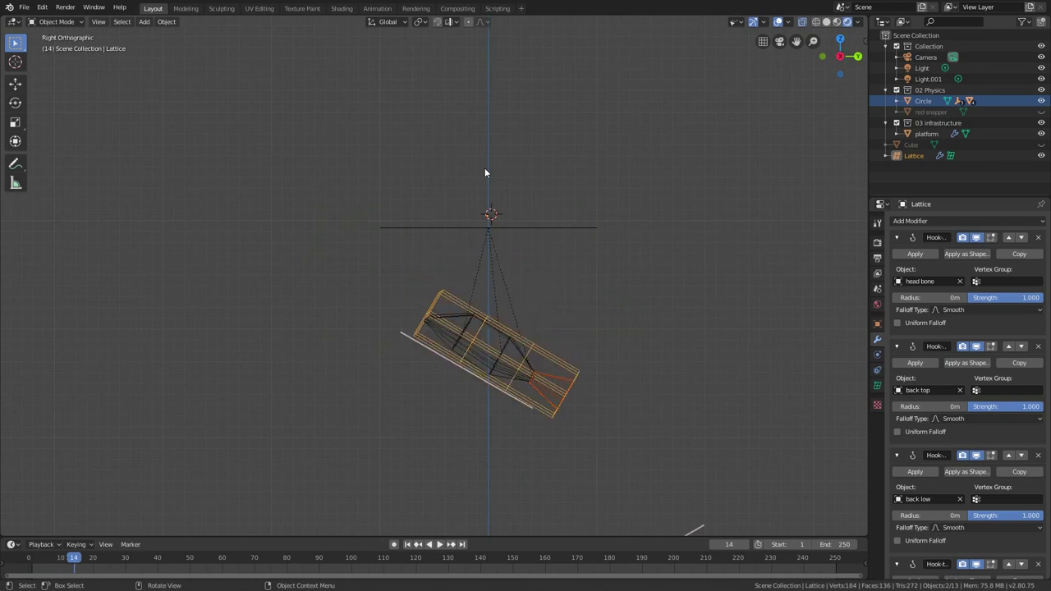
middle_drag(529, 325, 454, 372)
middle_drag(394, 171, 600, 320)
key(space)
key(space)
key(KP_Decimal)
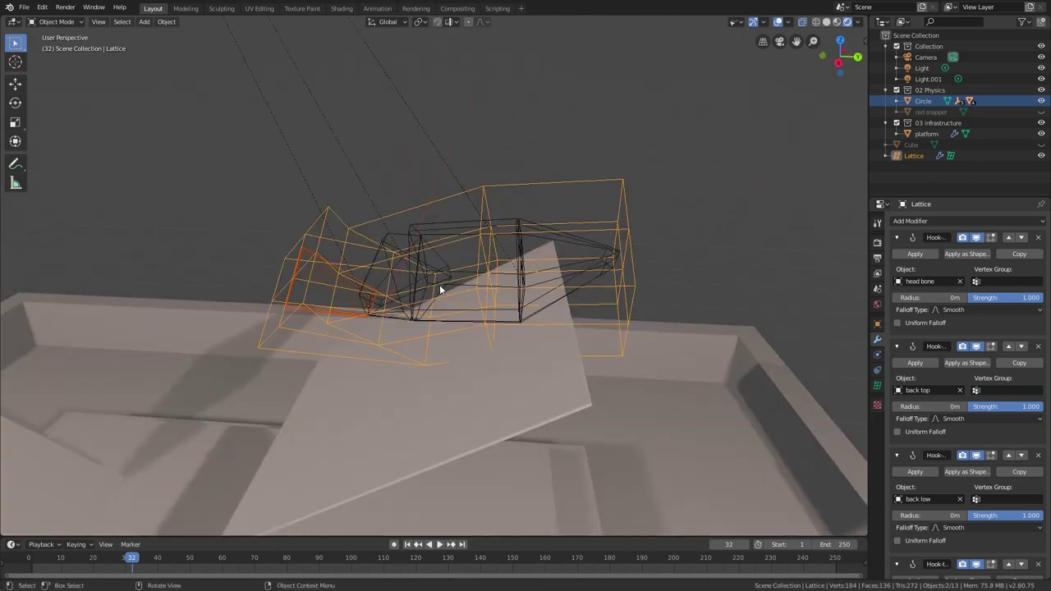
middle_drag(475, 267, 475, 243)
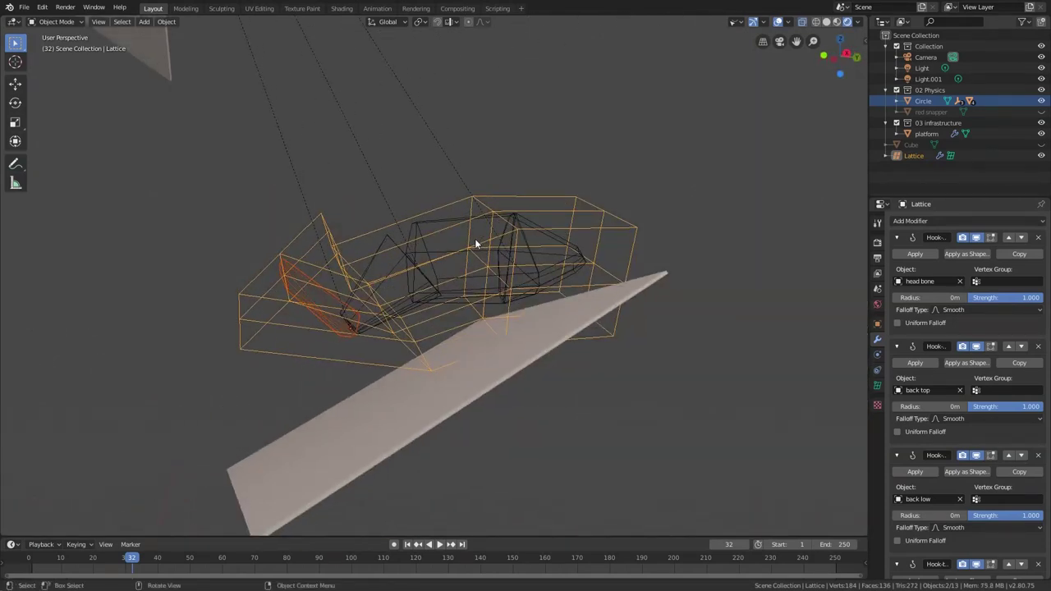
key(shift+Left)
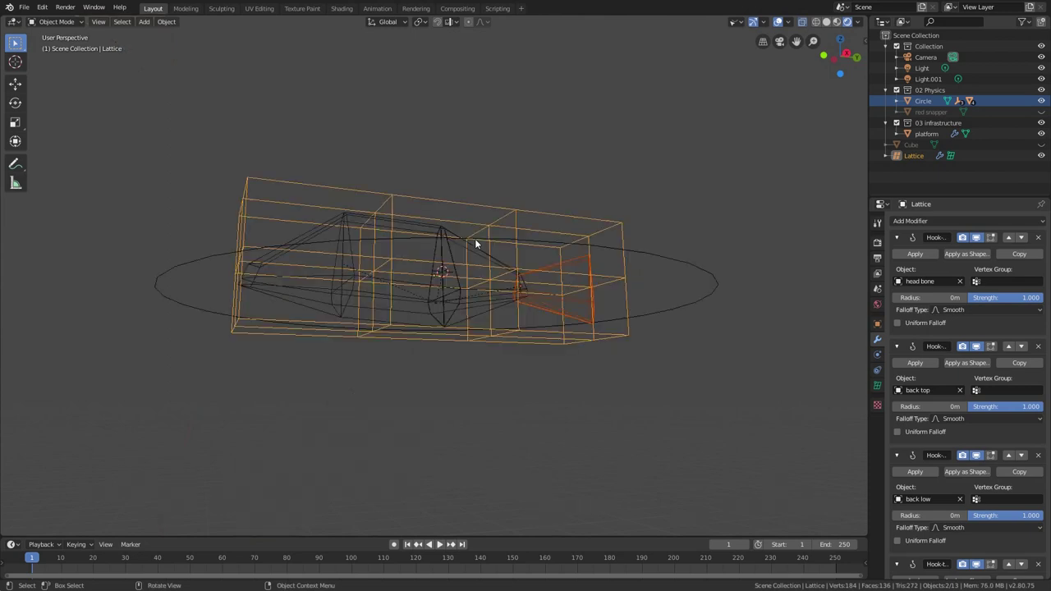
- Unhide the hidden objects and hide the red snapper reference plane again
key(alt+h)
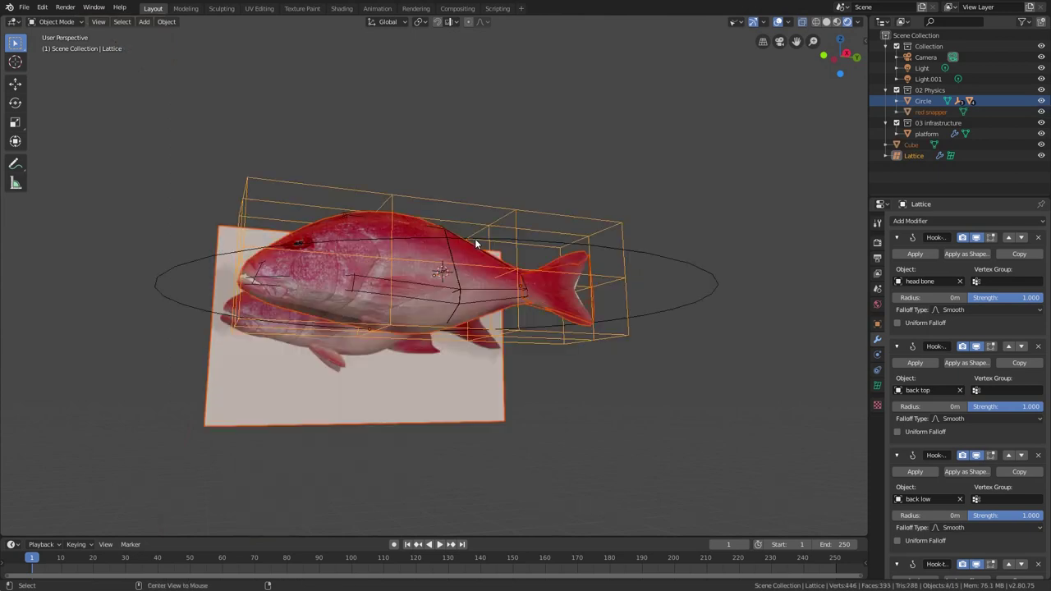
click(357, 372)
key(h)
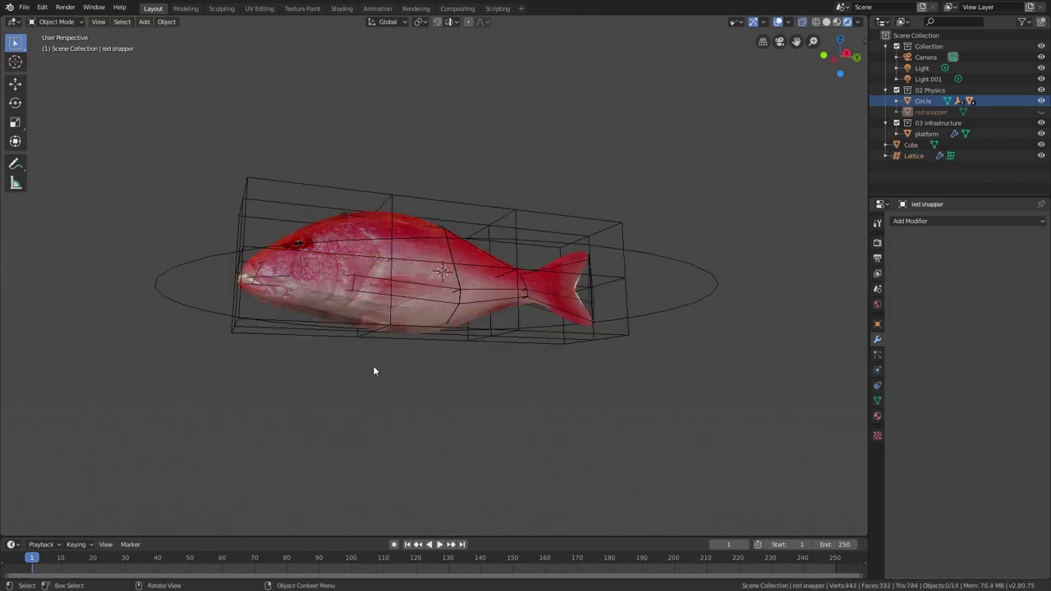
middle_drag(474, 262, 457, 279)
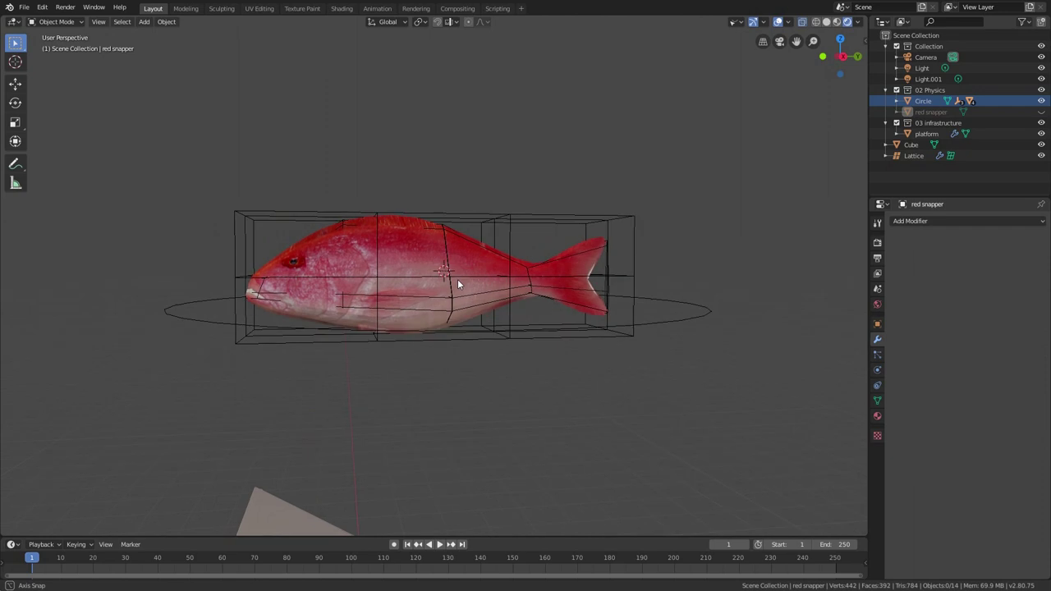
- Add a Lattice modifier to the fish Cube with the Lattice object as deformer
click(322, 245)
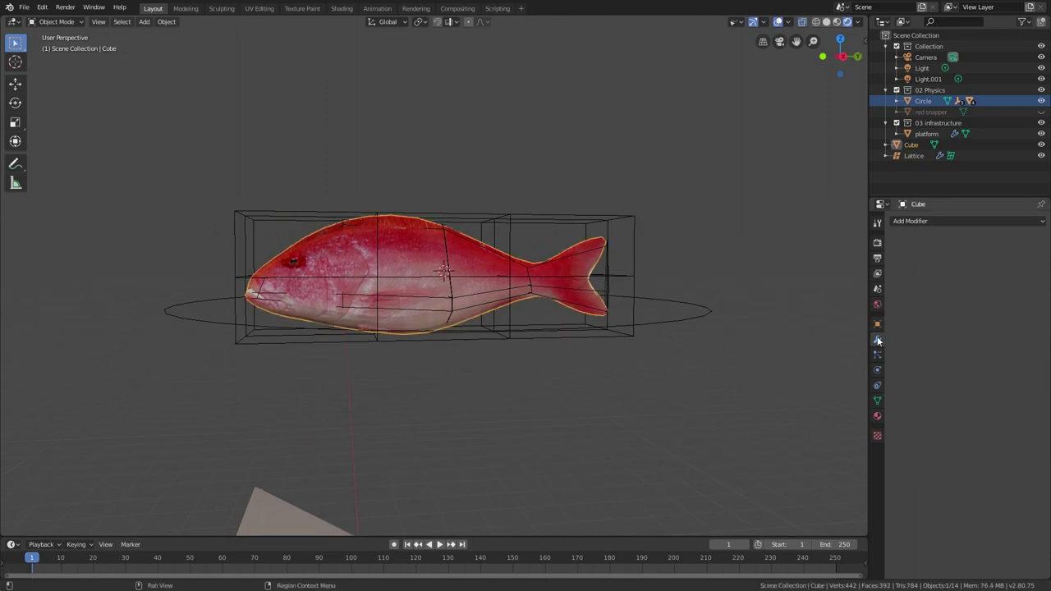
click(938, 222)
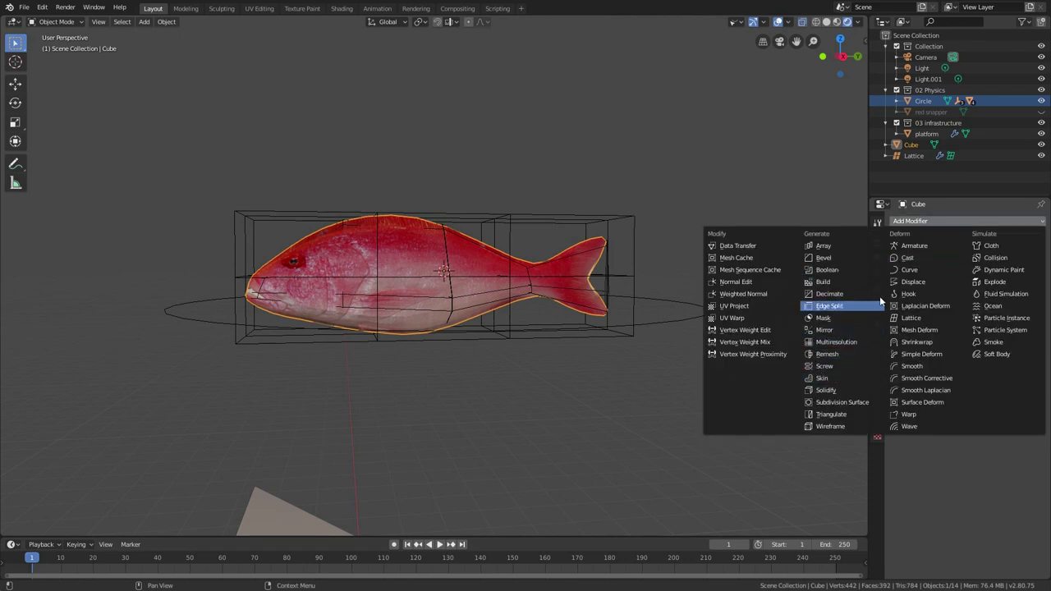
click(916, 318)
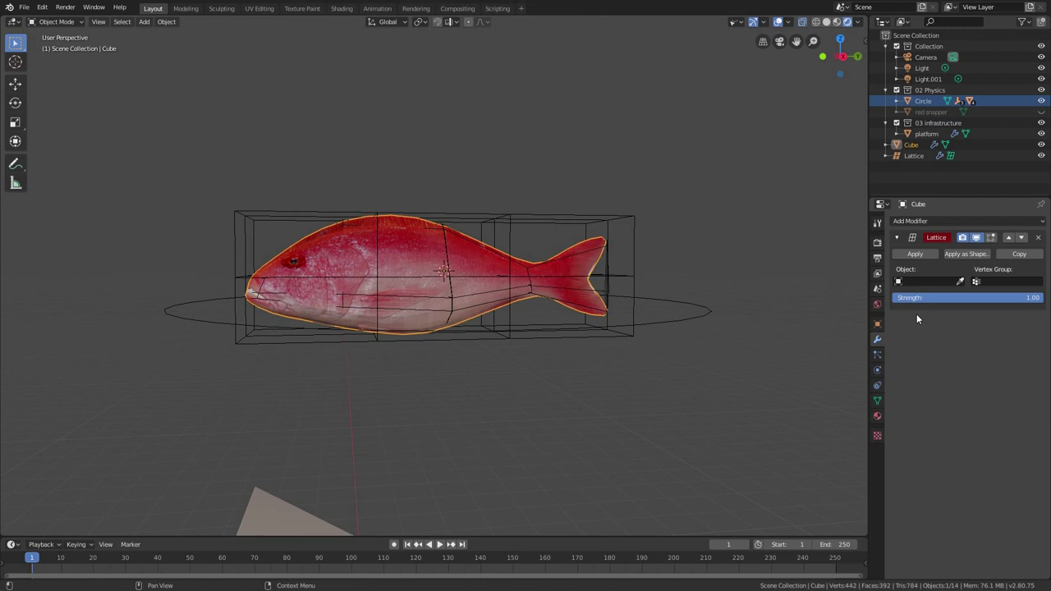
click(927, 283)
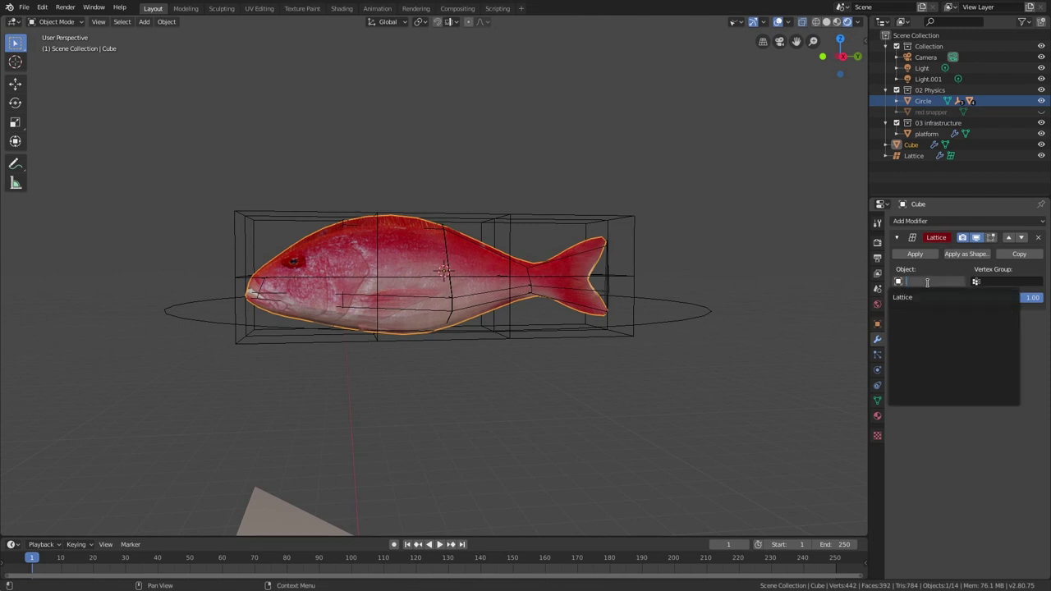
click(927, 299)
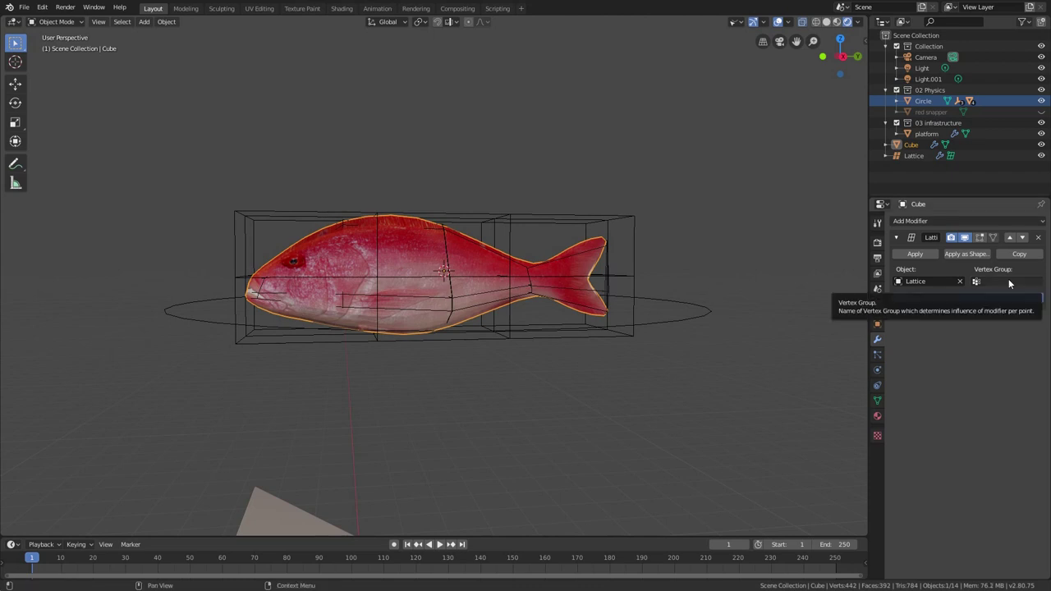
middle_drag(343, 100, 346, 127)
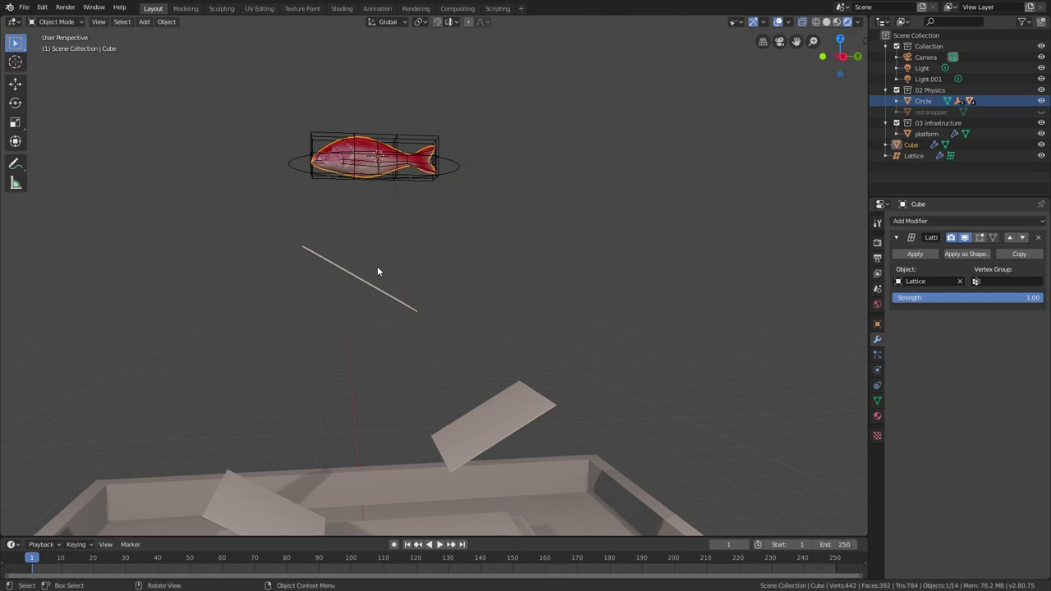
key(space)
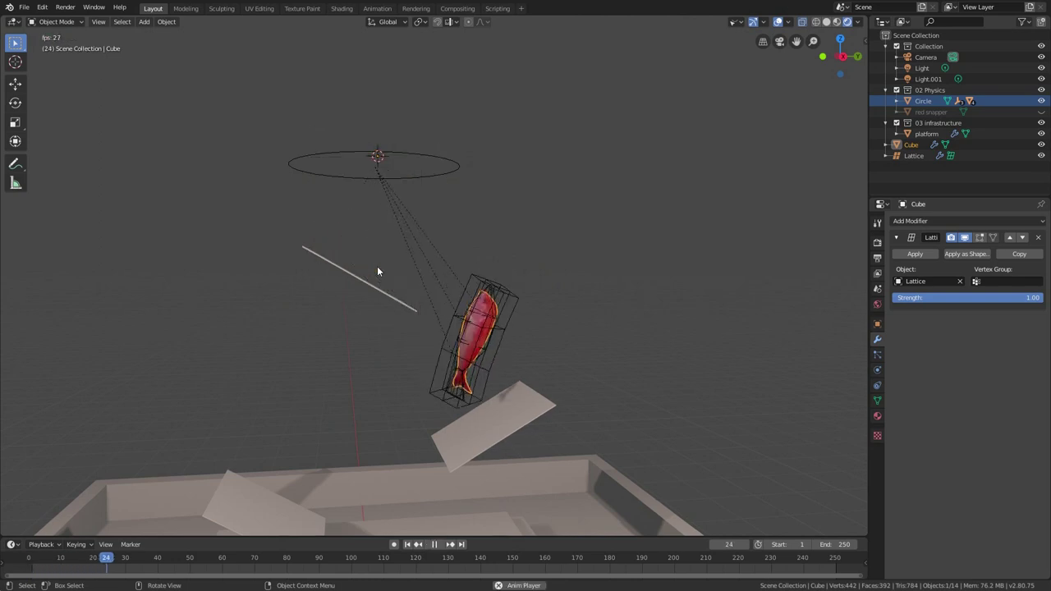
middle_drag(377, 271, 340, 222)
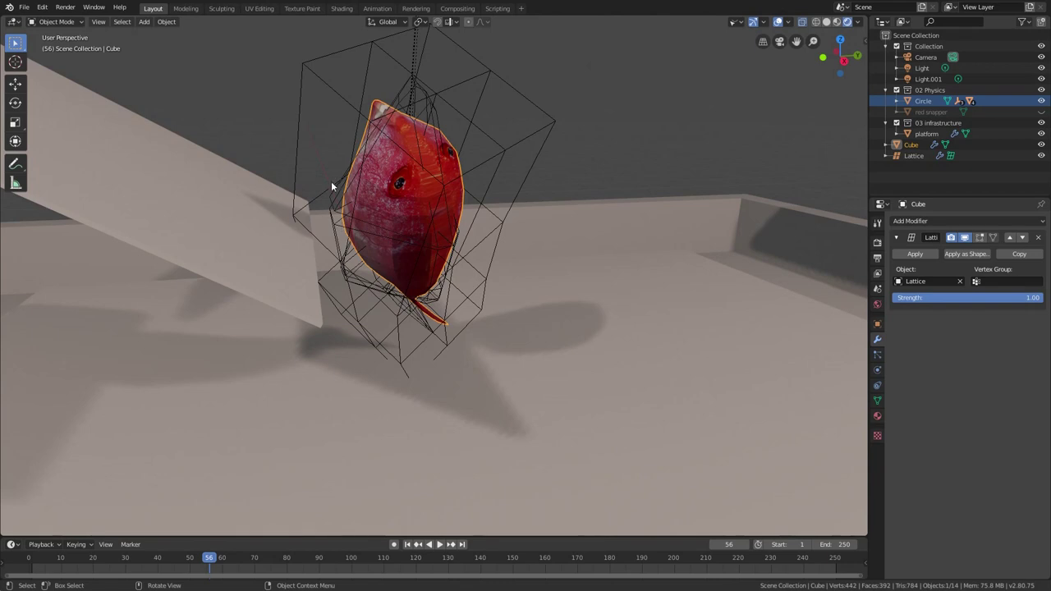
key(shift+Left)
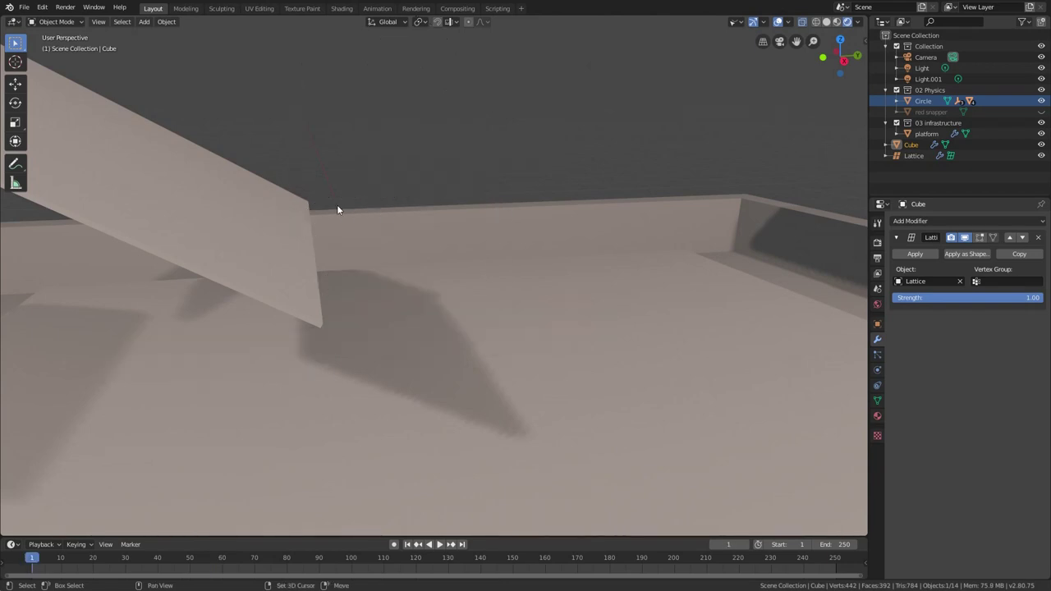
key(KP_Decimal)
middle_drag(394, 290, 391, 319)
scroll(347, 301, up, 3)
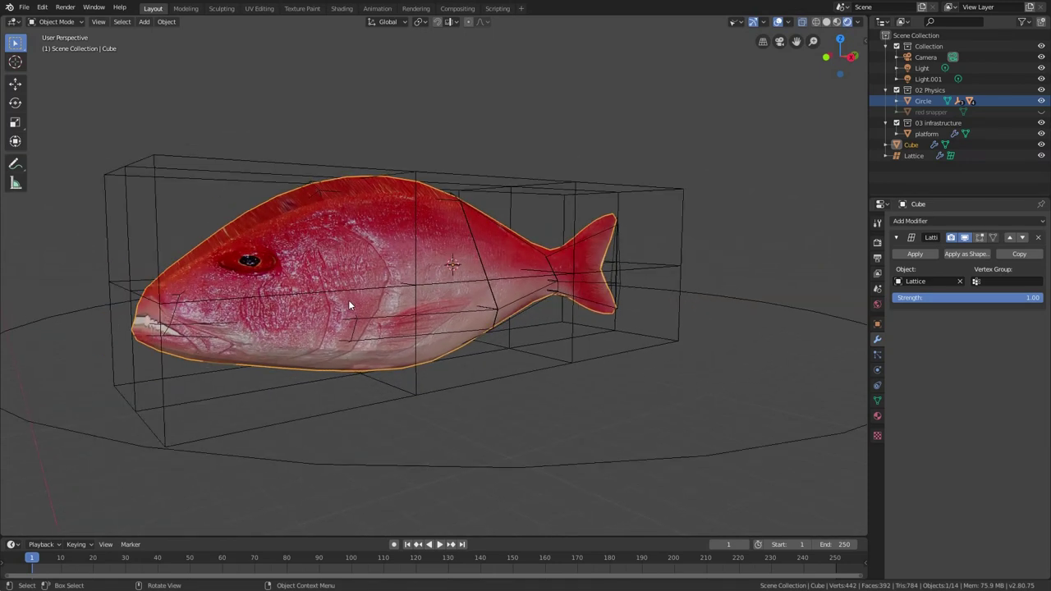
scroll(349, 296, down, 2)
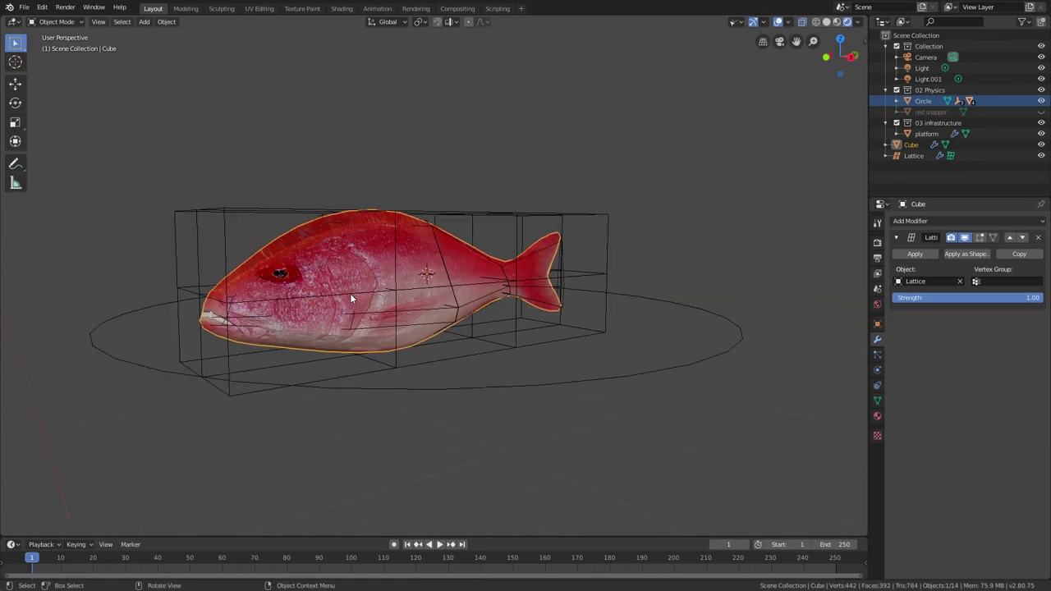
scroll(351, 292, down, 1)
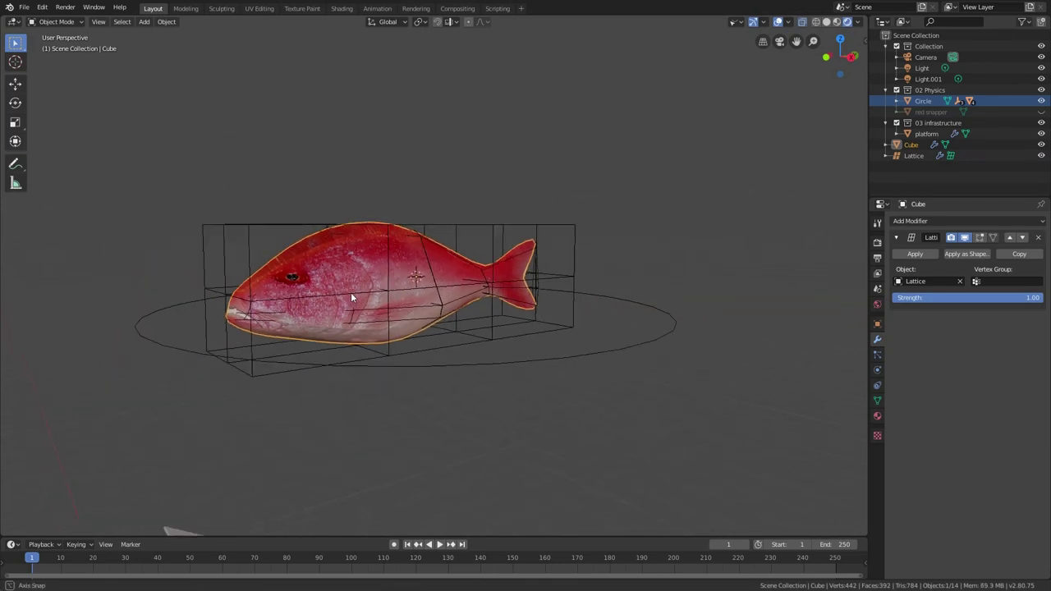
middle_drag(350, 292, 324, 290)
scroll(323, 296, up, 3)
scroll(321, 300, down, 3)
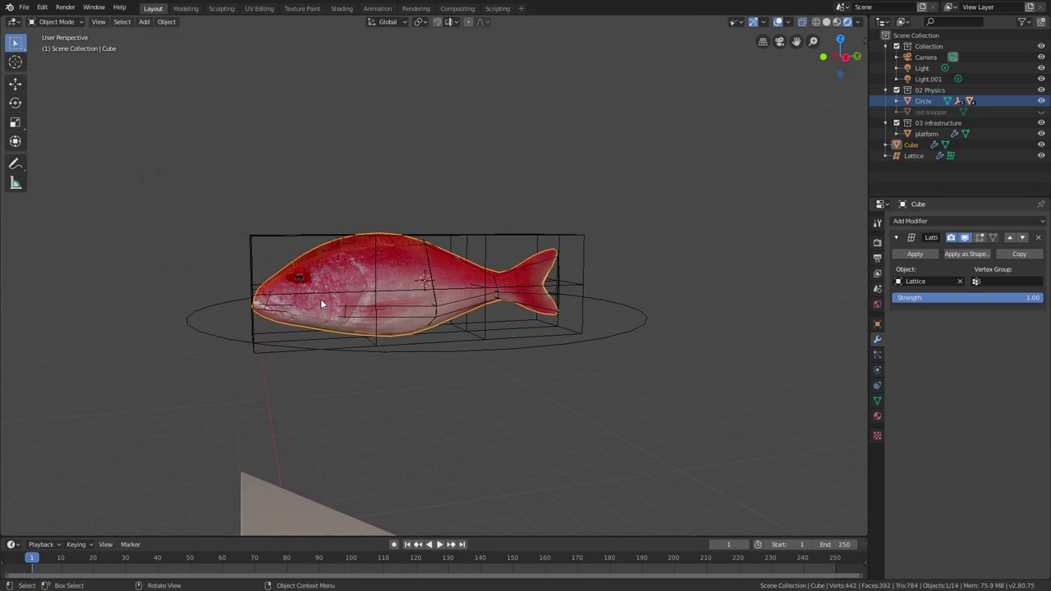
scroll(320, 299, down, 4)
shift+middle_drag(321, 303, 350, 192)
- Select the fish with its lattice and stack seven staggered Shift+D copies above it
key(KP_3)
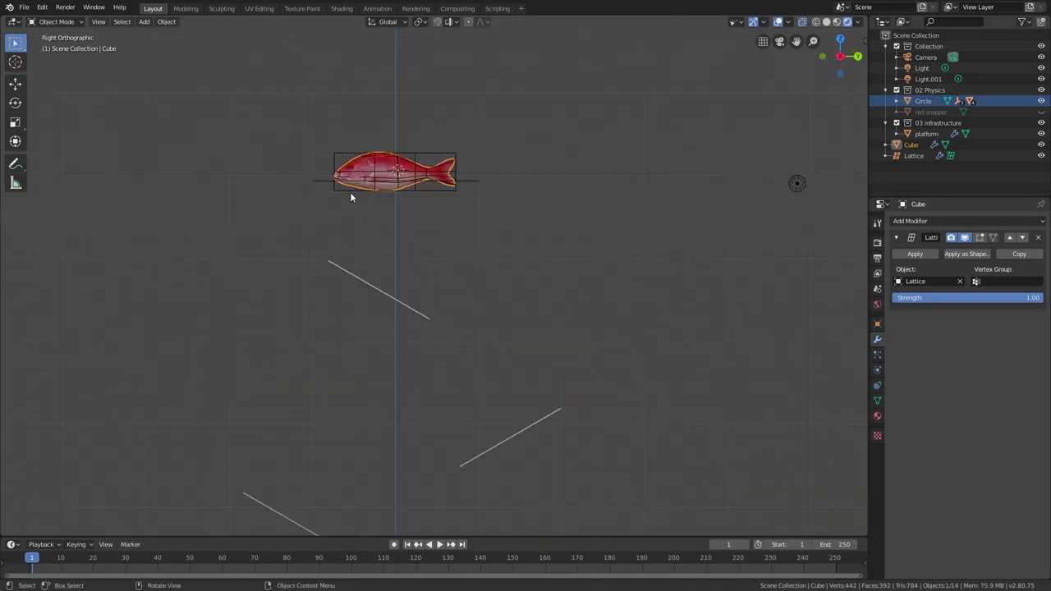
drag(285, 127, 538, 226)
key(Home)
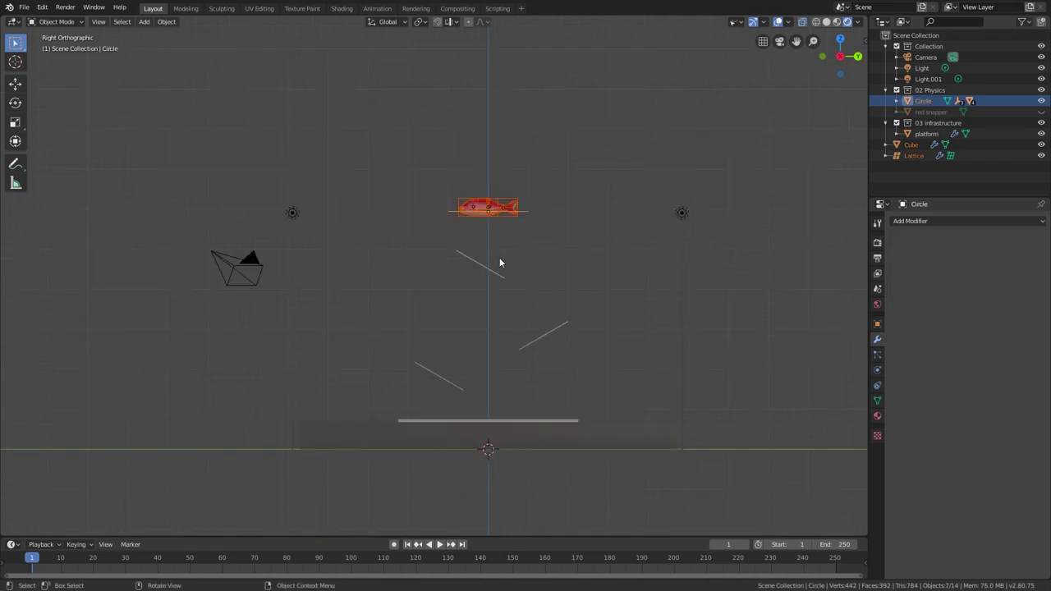
key(shift+d)
click(482, 239)
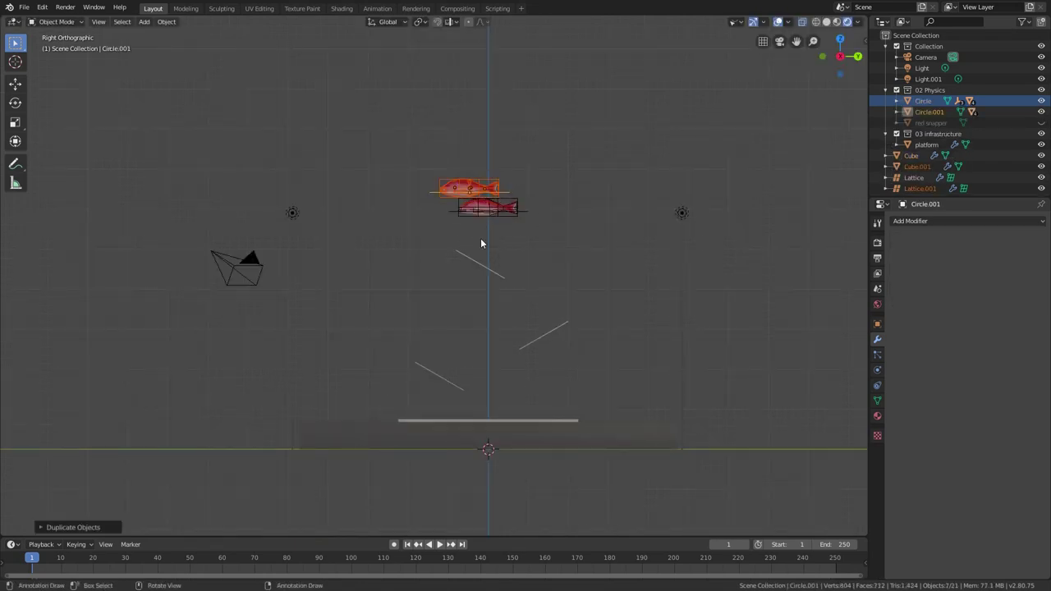
key(shift+d)
click(515, 214)
key(shift+d)
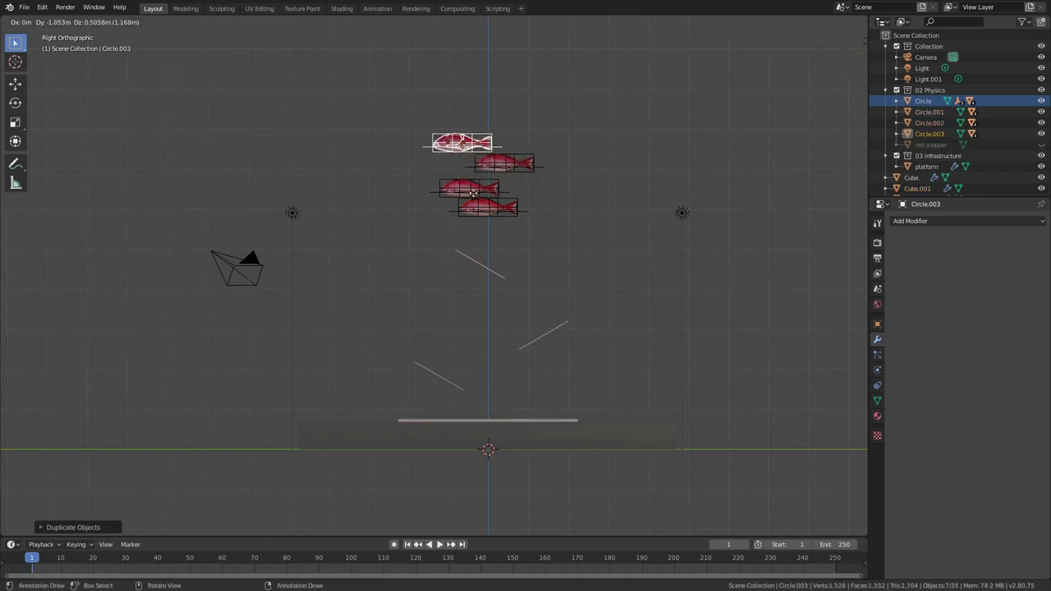
click(473, 190)
key(shift+d)
click(501, 167)
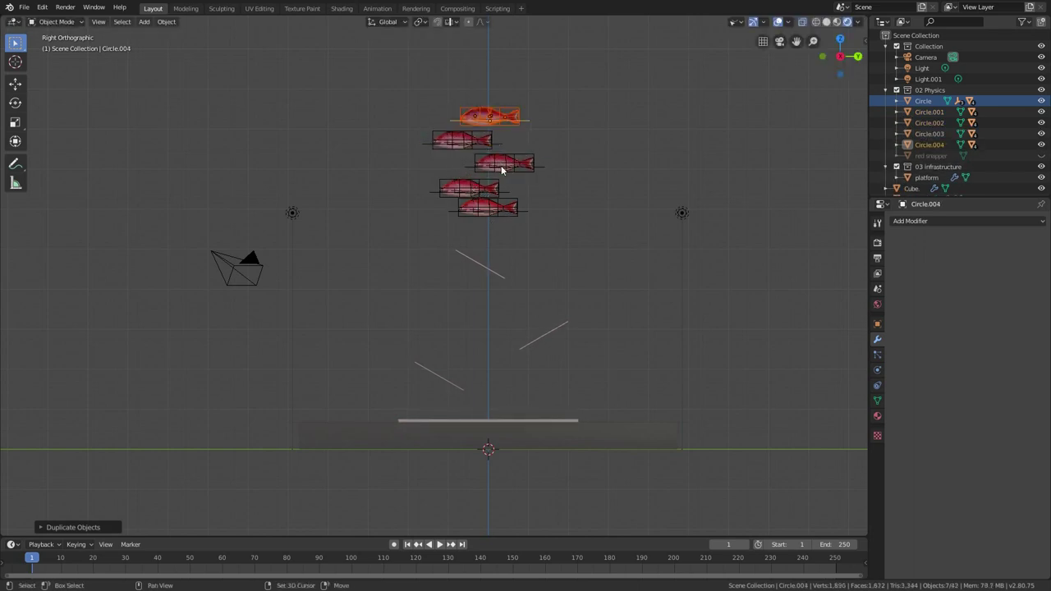
key(shift+d)
click(461, 143)
key(shift+d)
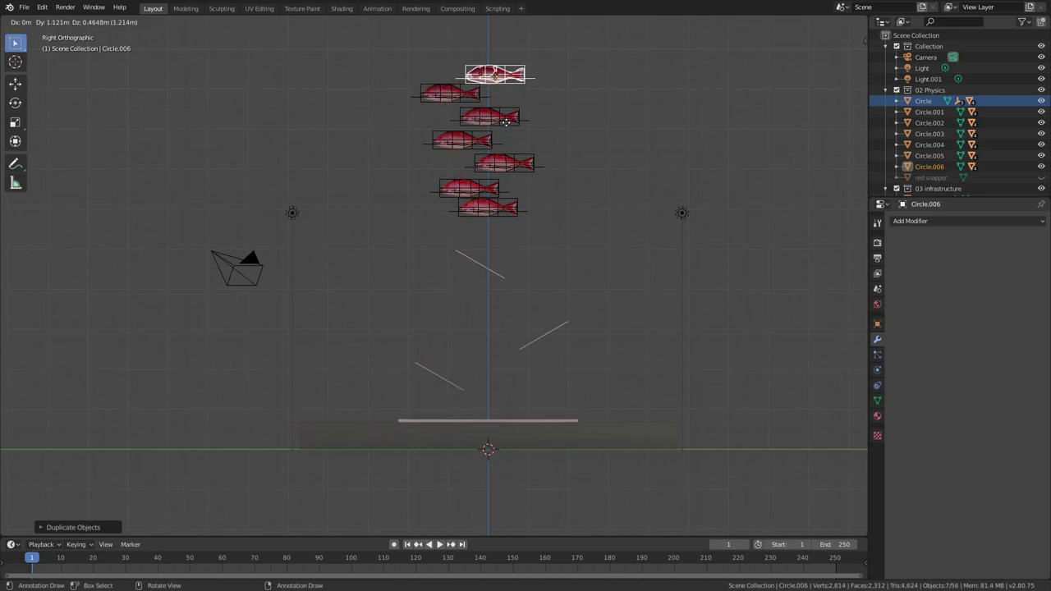
click(508, 118)
key(shift+d)
click(492, 118)
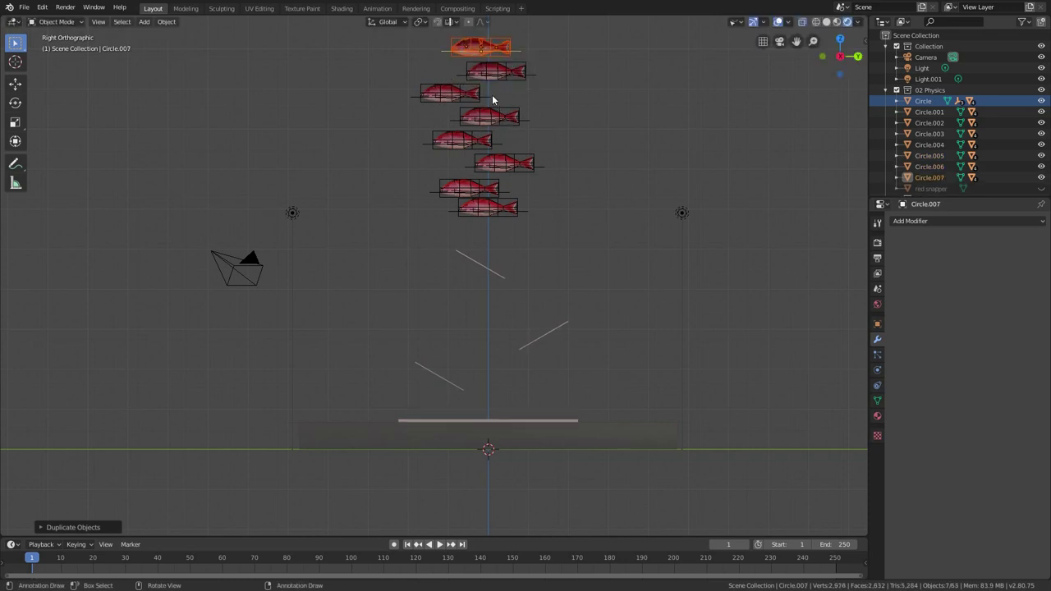
- Add four more fish copies on top, reaching twelve fish up to Circle.011, and show Physics
shift+middle_drag(492, 118, 490, 272)
key(shift+d)
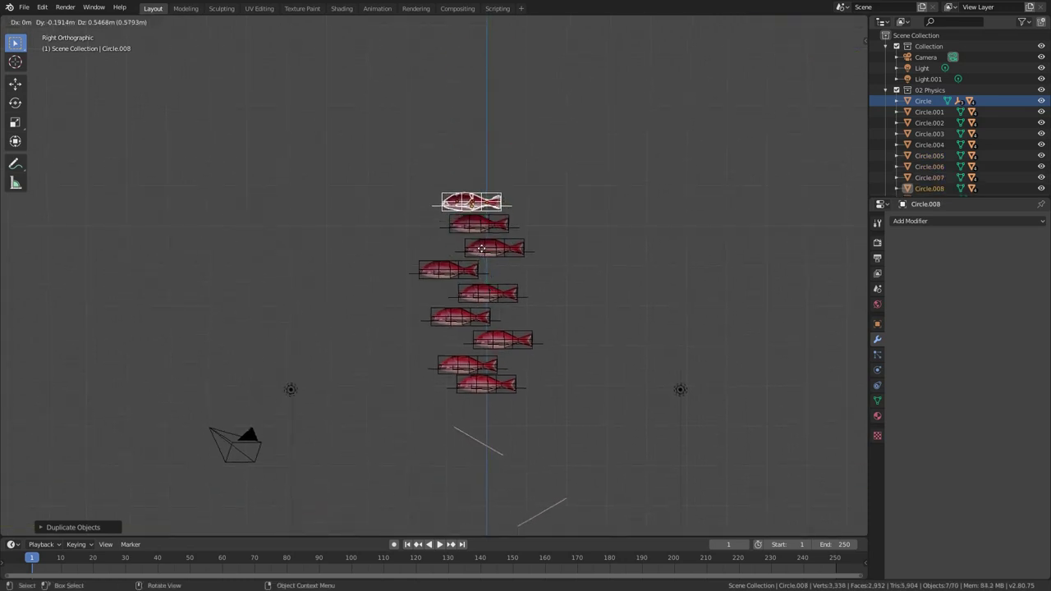
click(484, 252)
key(shift+d)
click(490, 229)
key(shift+d)
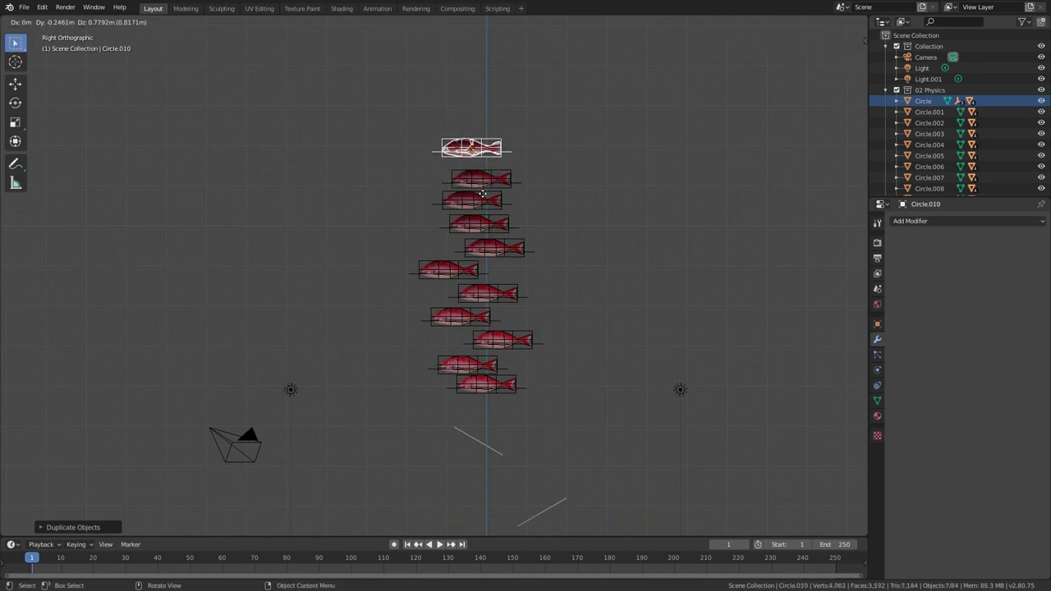
click(481, 200)
key(shift+d)
click(494, 182)
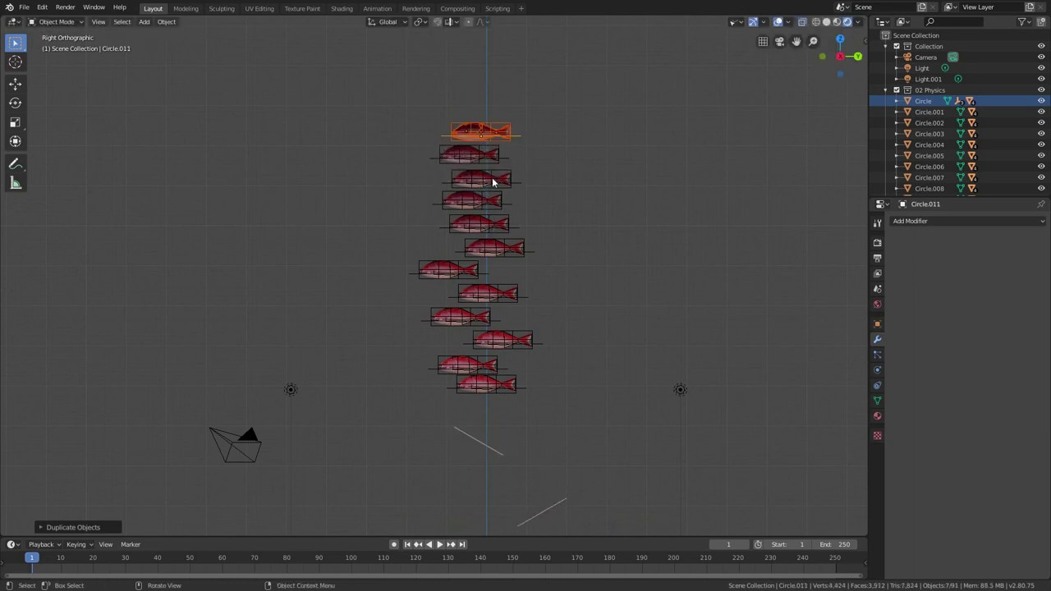
click(877, 370)
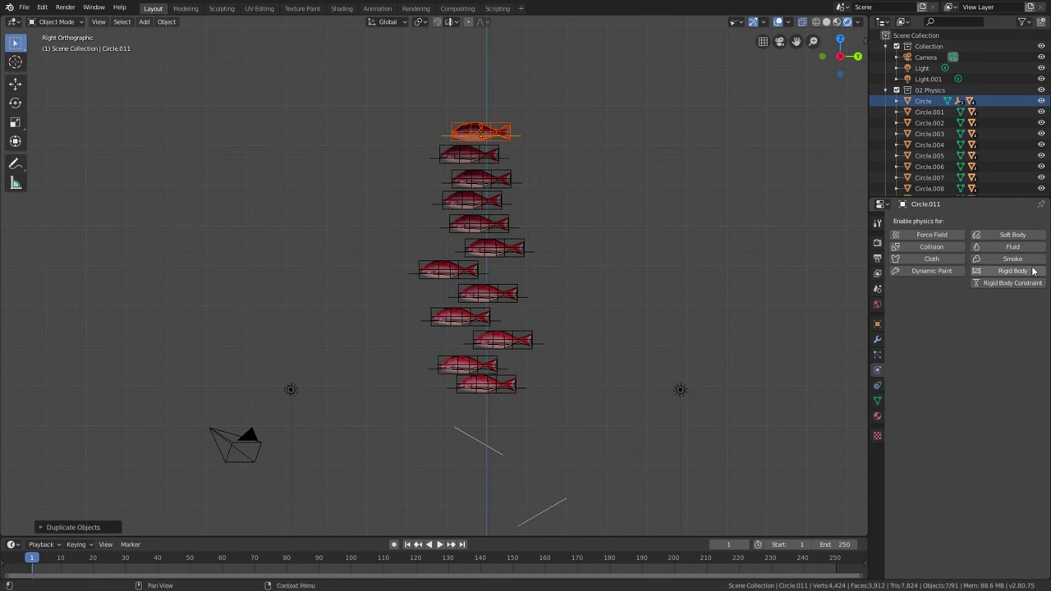
- Inspect back low.006's rigid body: Active, 1 kg mass, Mesh collision shape
scroll(486, 245, up, 8)
click(448, 240)
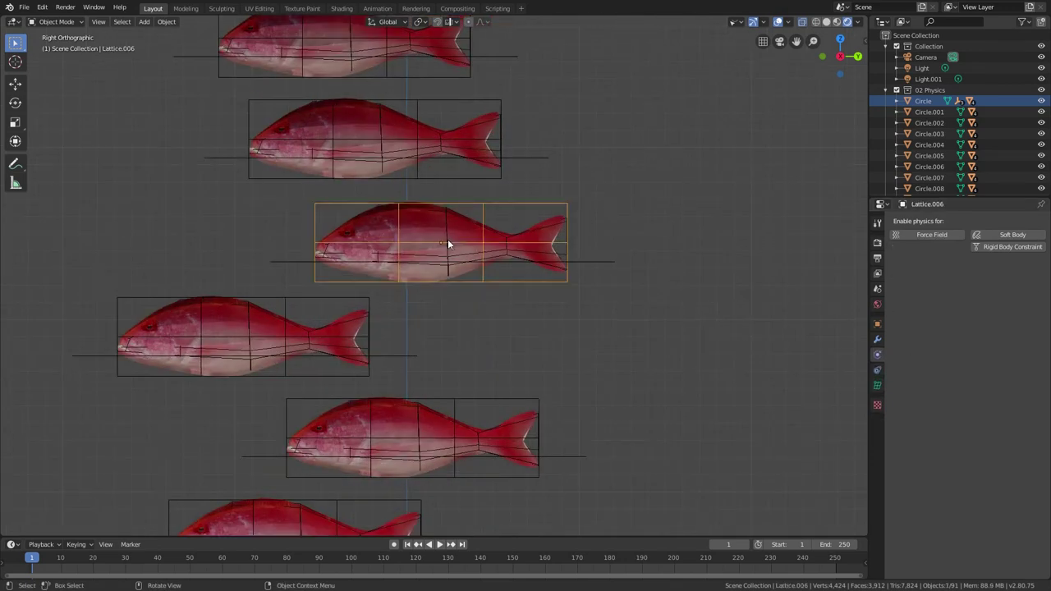
click(448, 237)
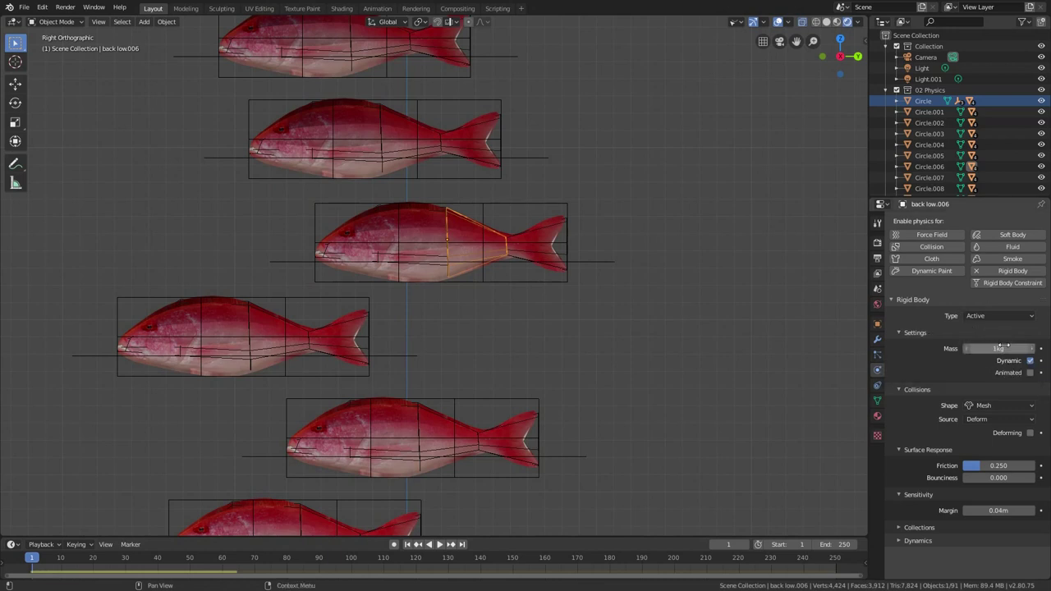
scroll(417, 267, down, 6)
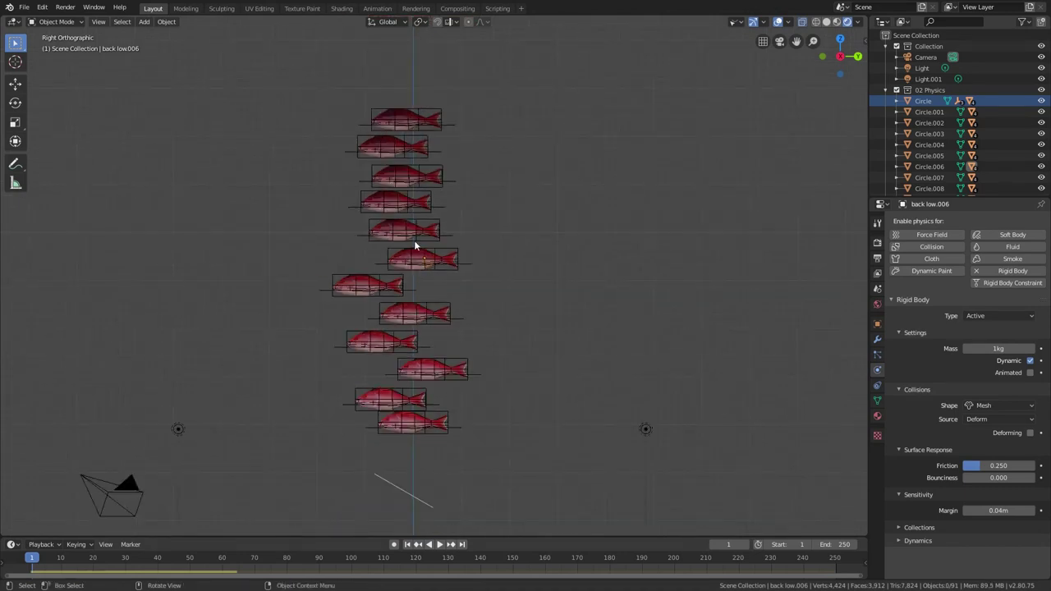
scroll(431, 166, down, 1)
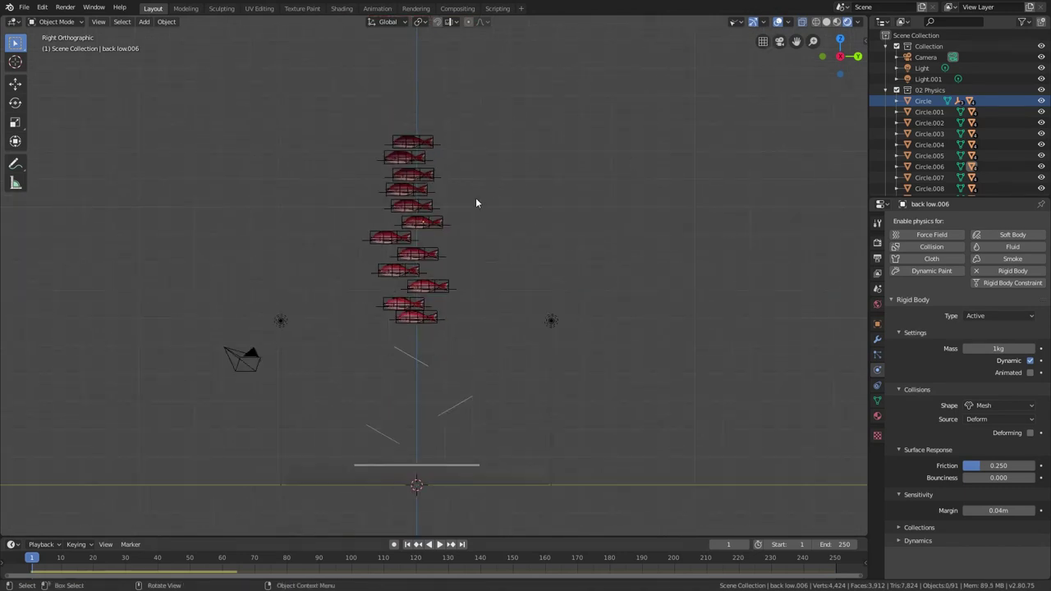
- Box-select the whole fish stack, raise it in the view, then deselect everything
drag(319, 114, 493, 311)
scroll(419, 332, up, 8)
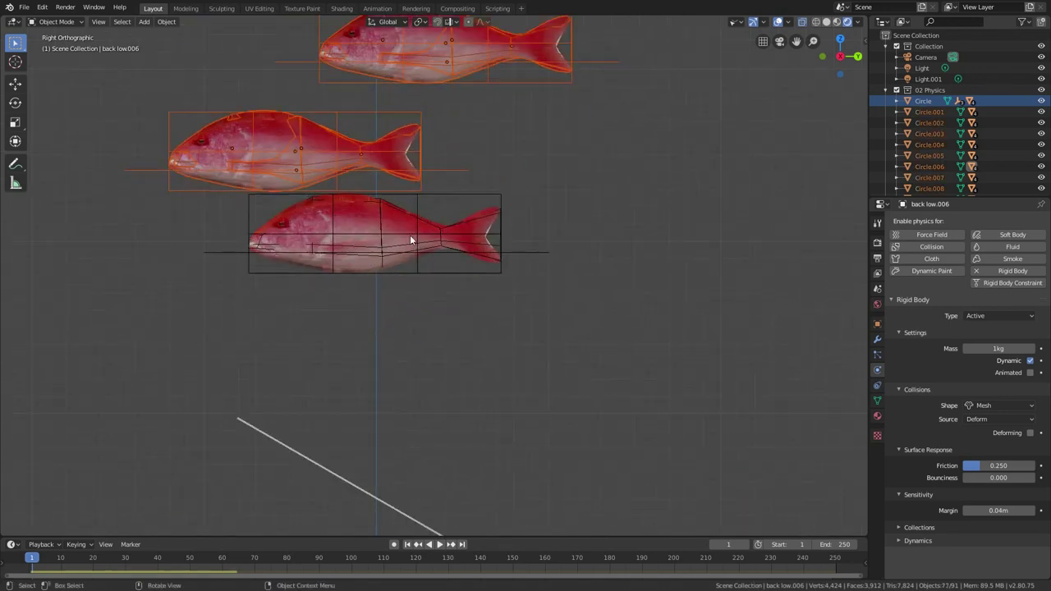
scroll(448, 448, down, 6)
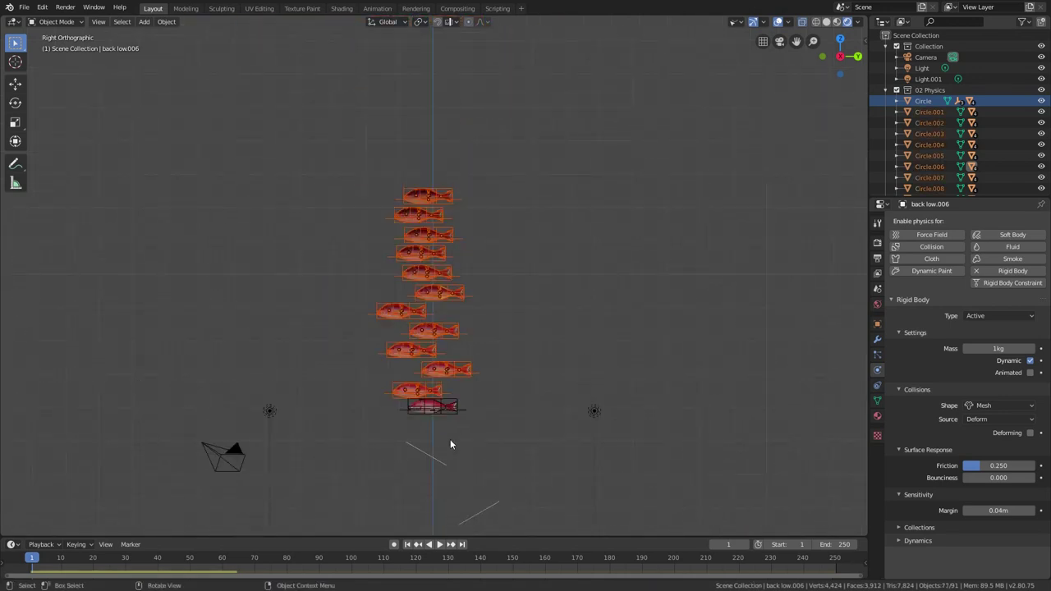
shift+middle_drag(444, 439, 452, 340)
scroll(443, 338, up, 1)
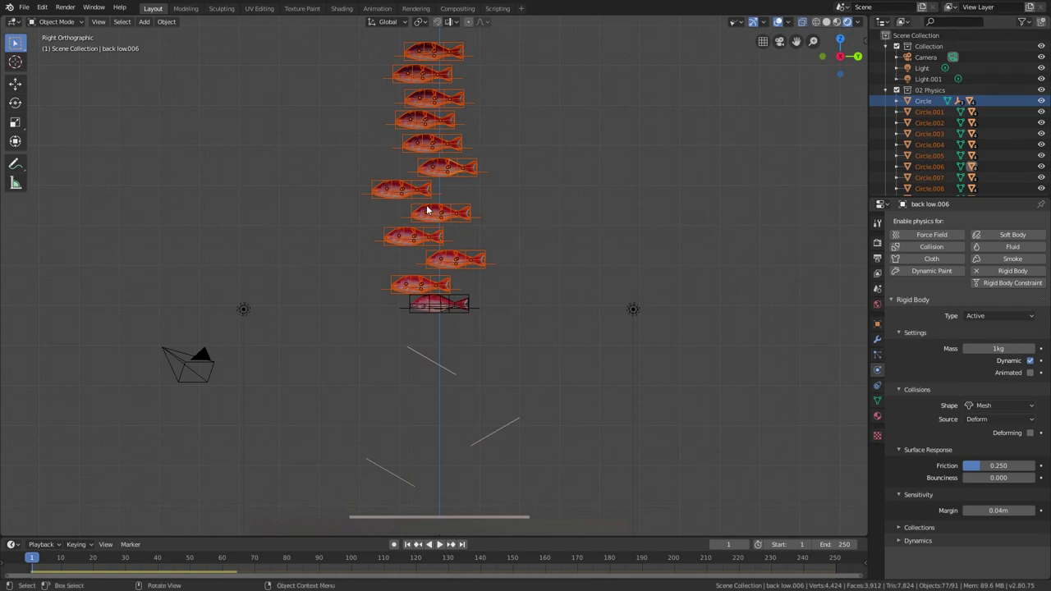
key(alt+a)
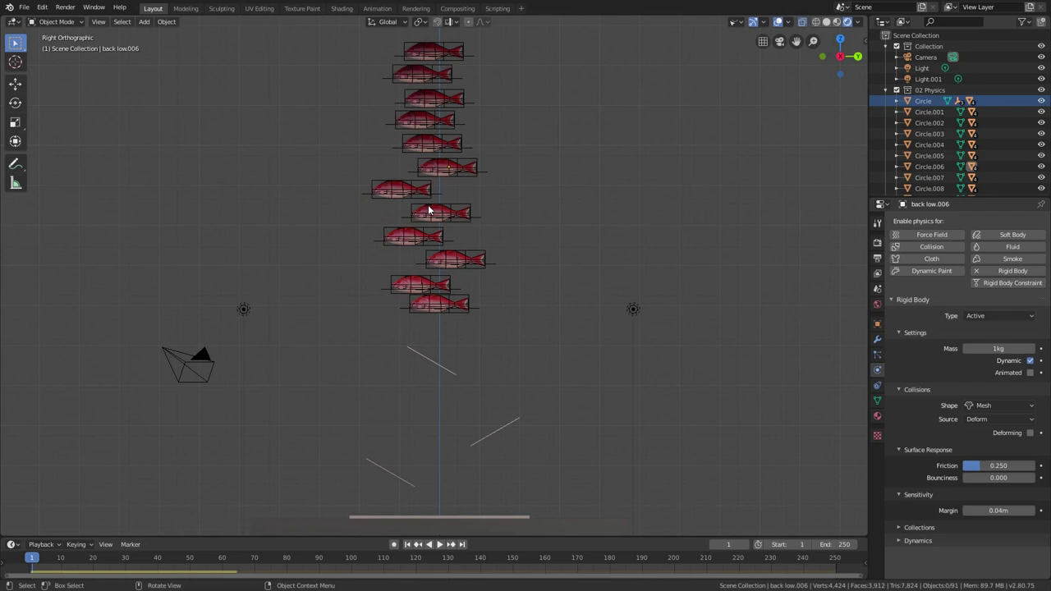
click(735, 22)
- Play the rigid-body fall and follow the fish as they stretch into distorted strands
key(space)
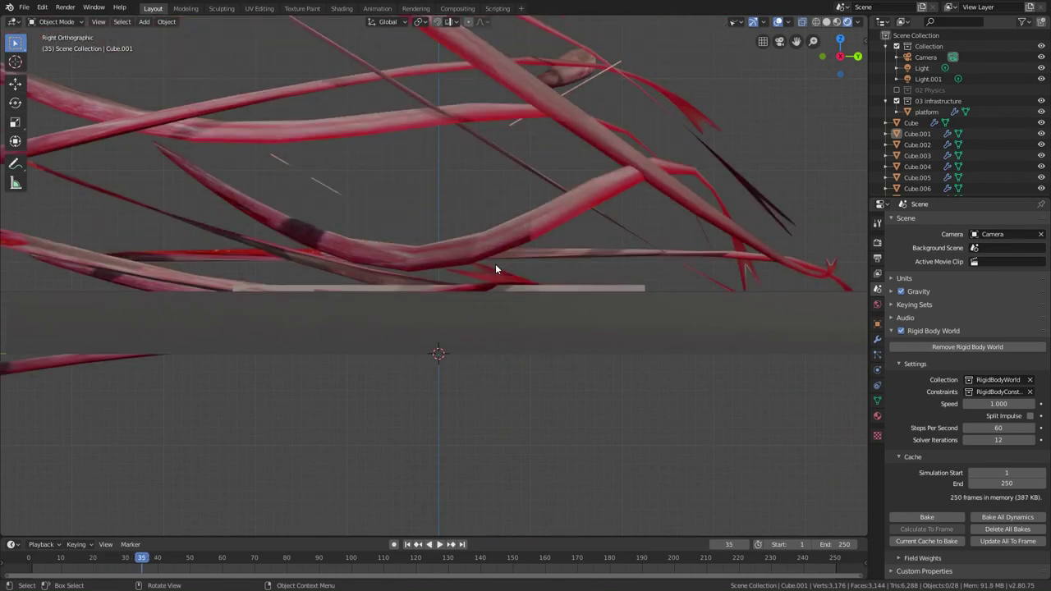
shift+middle_drag(469, 239, 562, 383)
scroll(493, 430, down, 1)
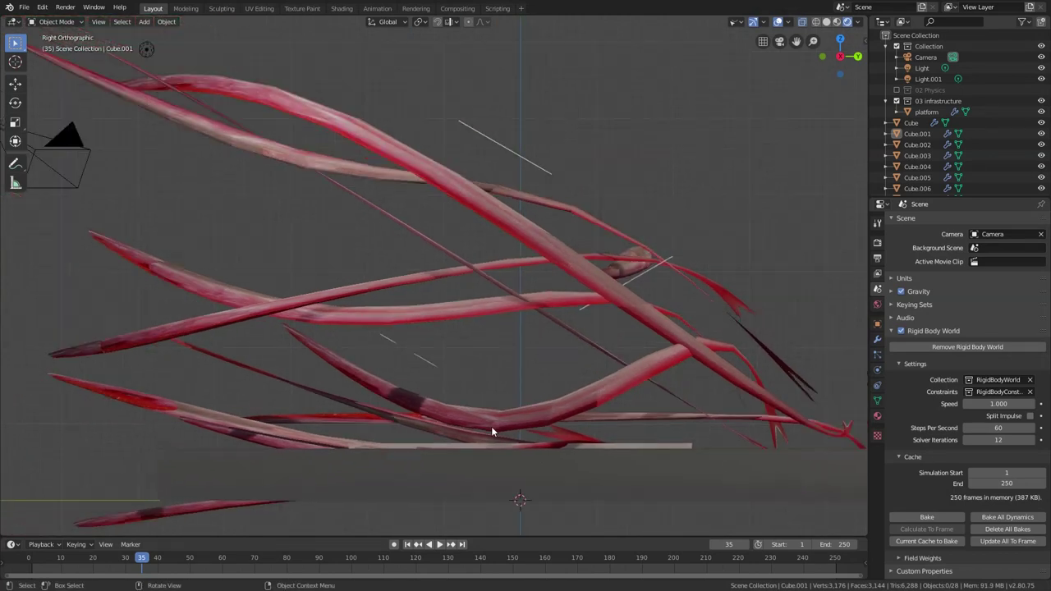
scroll(492, 431, down, 1)
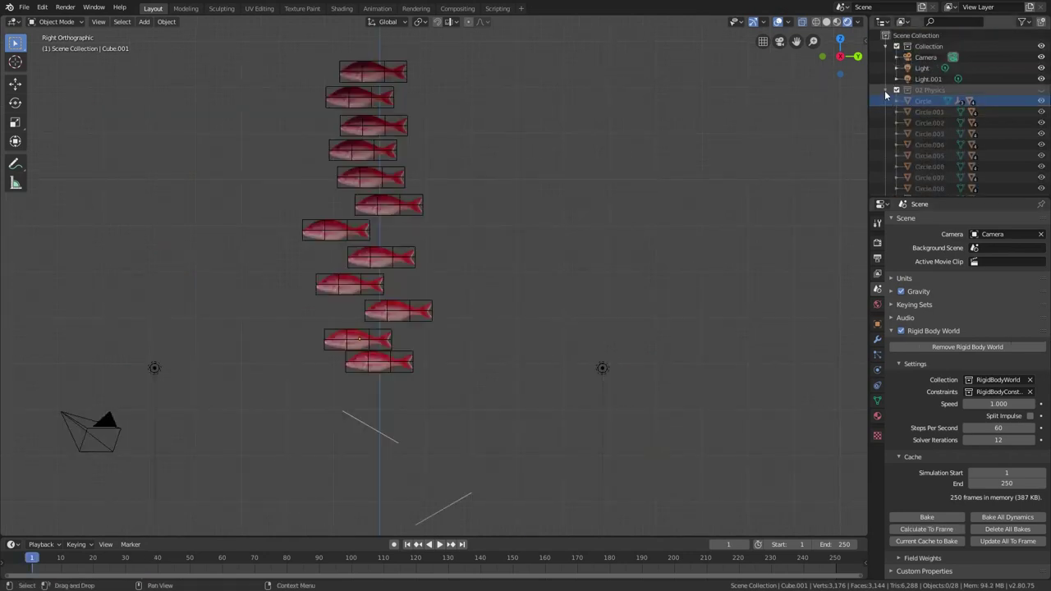
- Collapse the 02 Physics list, select the fish with its rig, and switch to front view
click(885, 90)
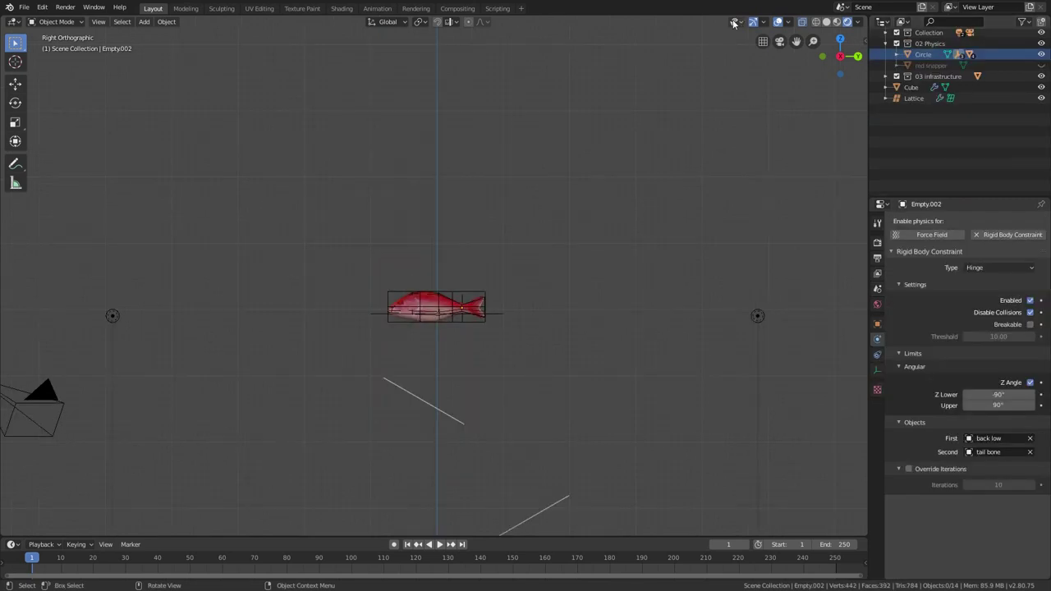
drag(326, 217, 537, 352)
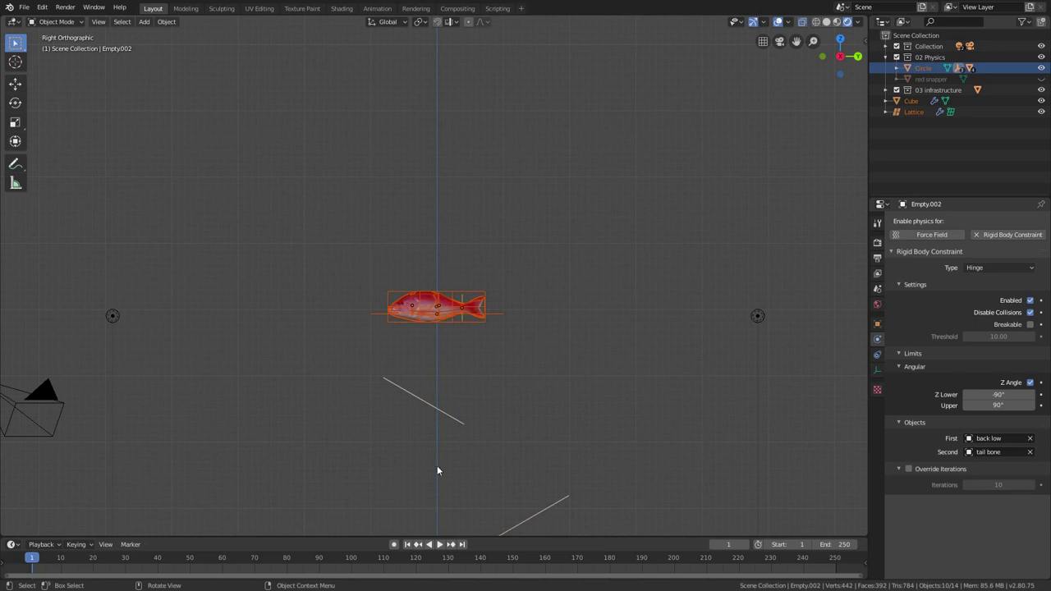
key(KP_1)
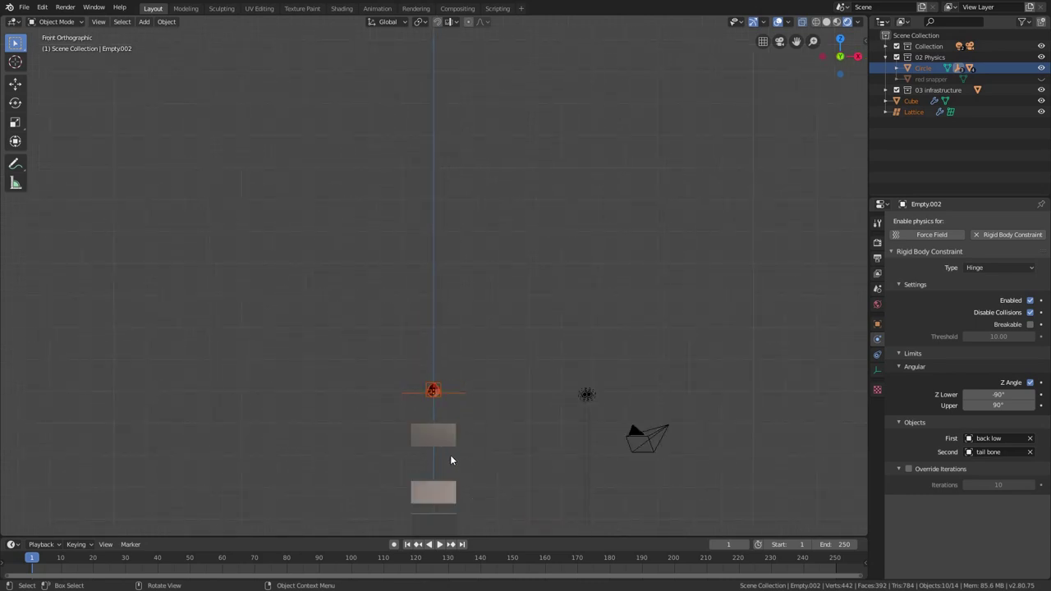
- Duplicate the rigged fish five times, stacking each copy slightly higher
key(shift+d)
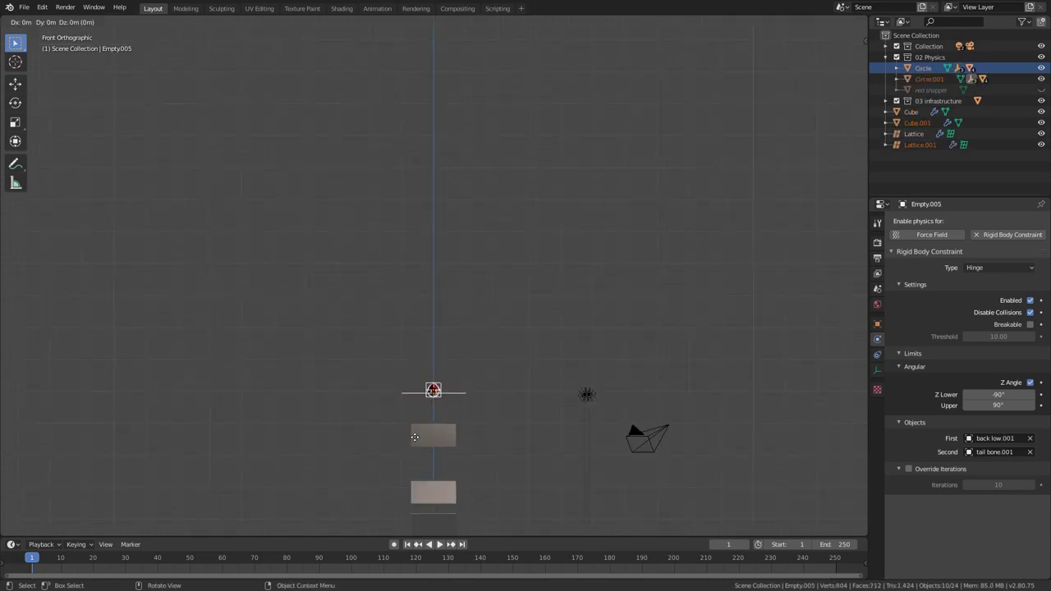
click(398, 420)
key(shift+d)
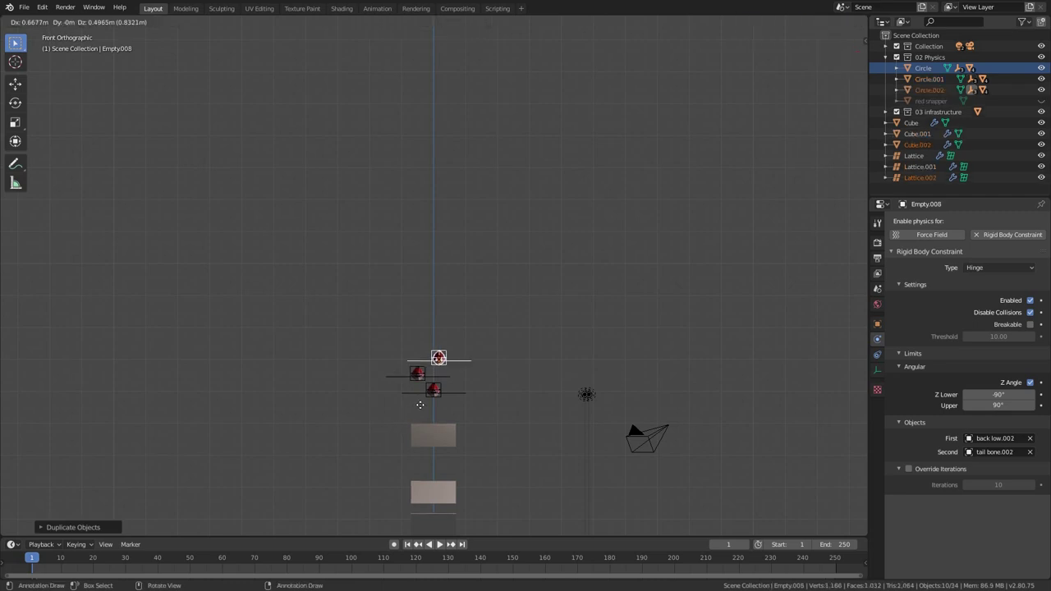
click(421, 408)
key(shift+d)
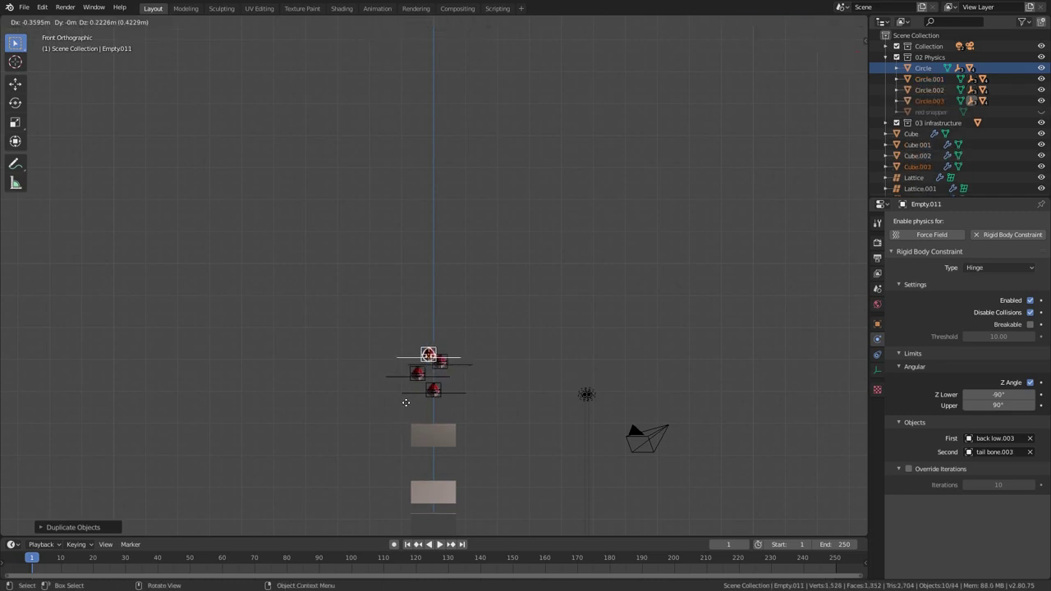
click(398, 395)
key(shift+d)
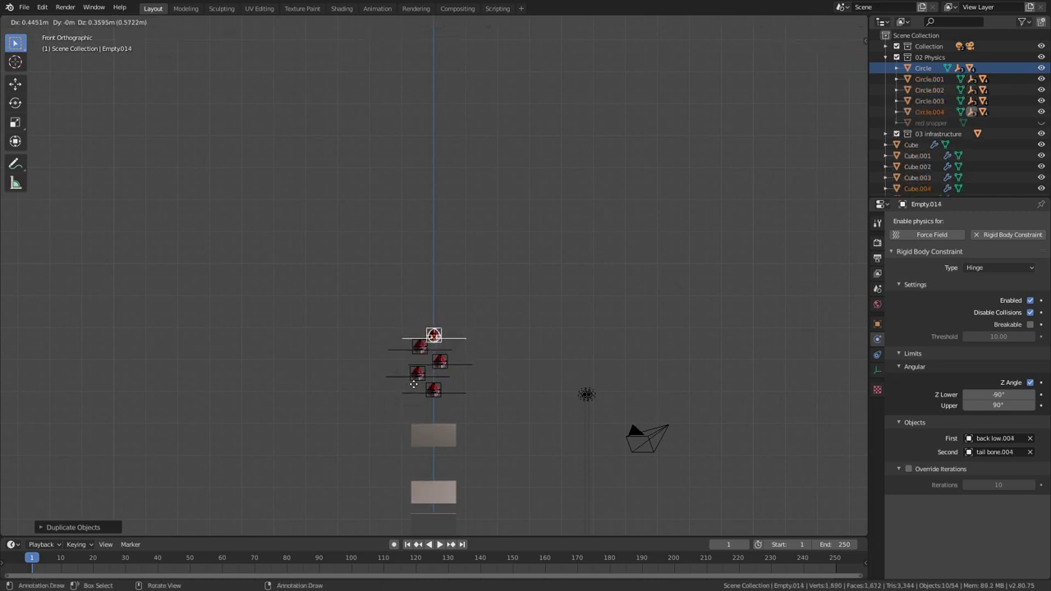
click(418, 382)
key(shift+d)
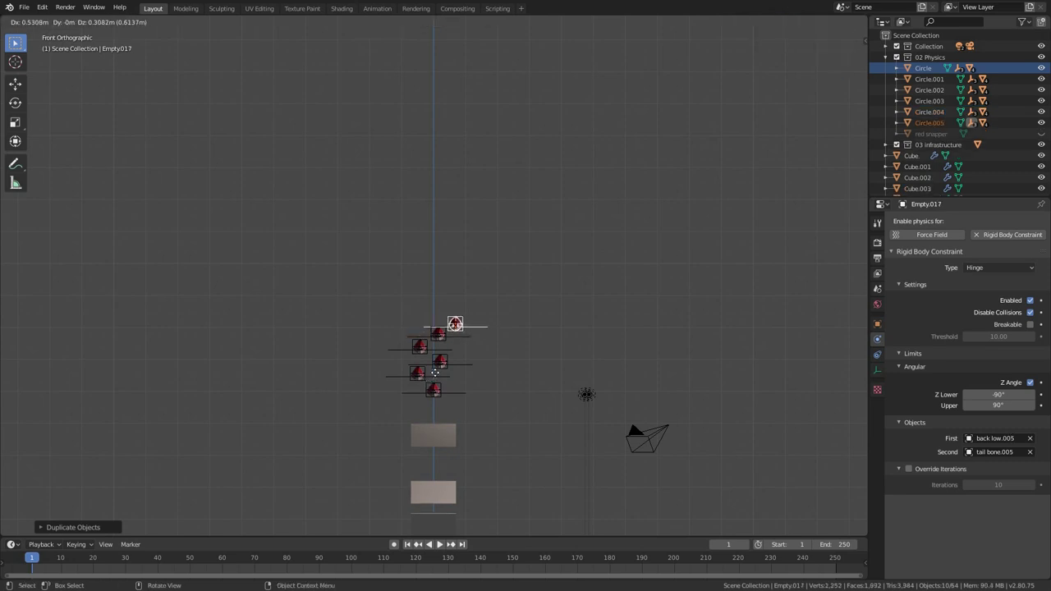
click(436, 371)
- Add five more fish-and-hinge copies, alternating left and right up the column
key(shift+d)
click(413, 363)
key(shift+d)
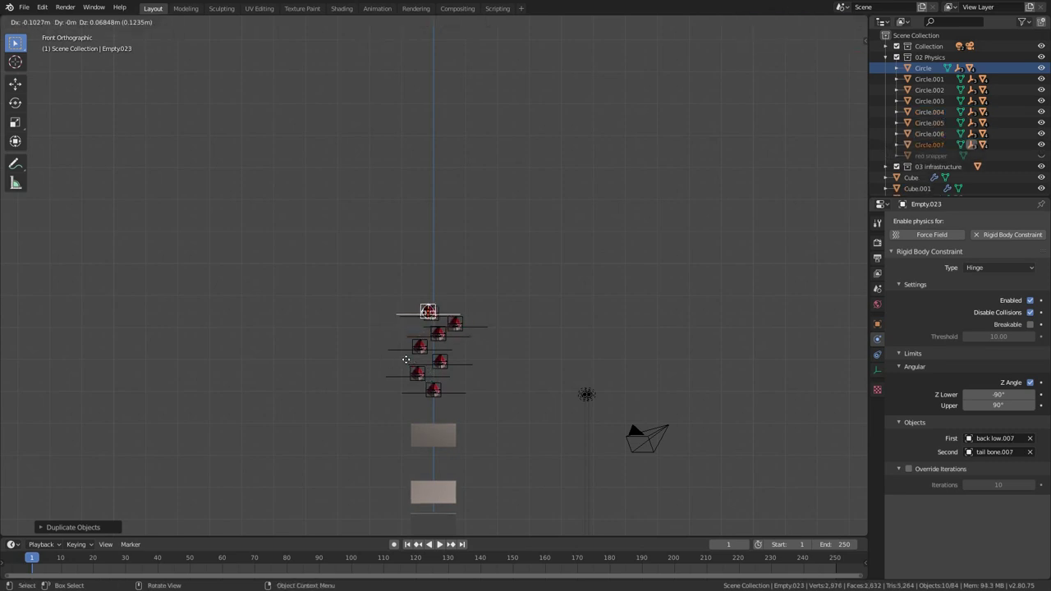
click(394, 358)
key(shift+d)
click(415, 344)
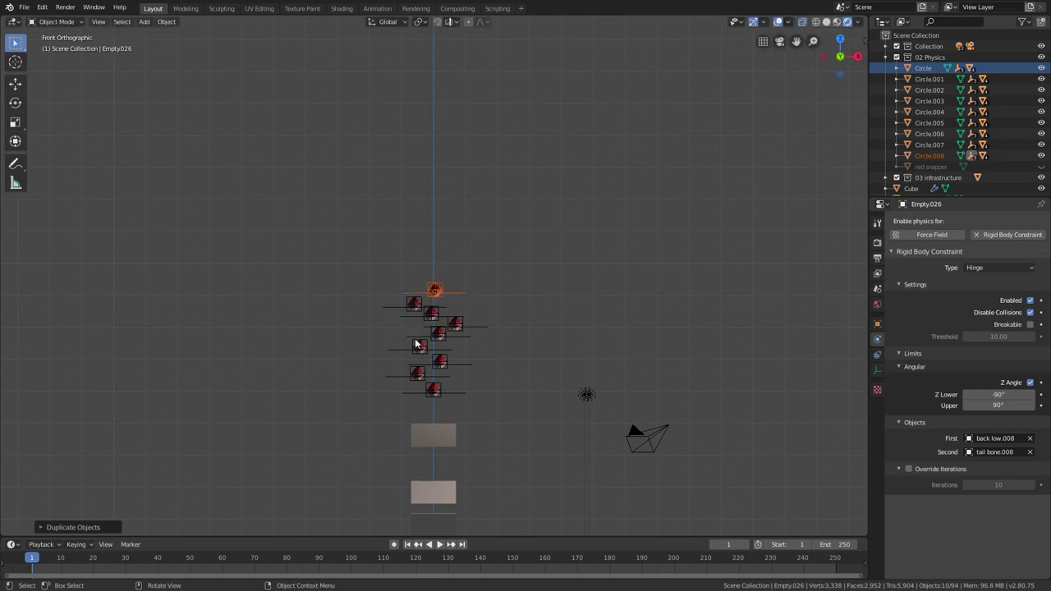
key(shift+d)
click(396, 328)
key(shift+d)
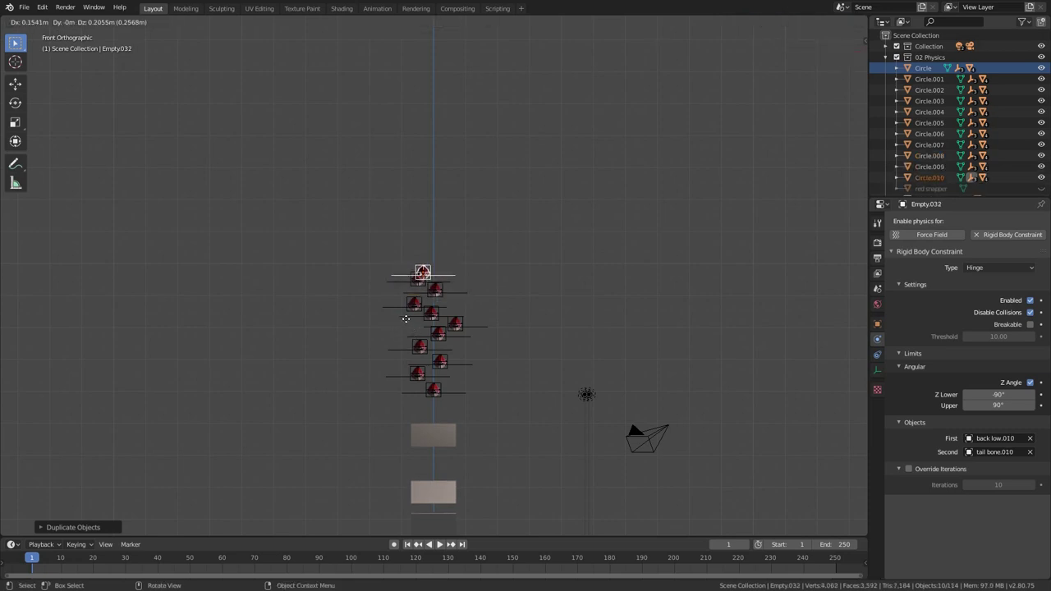
click(417, 319)
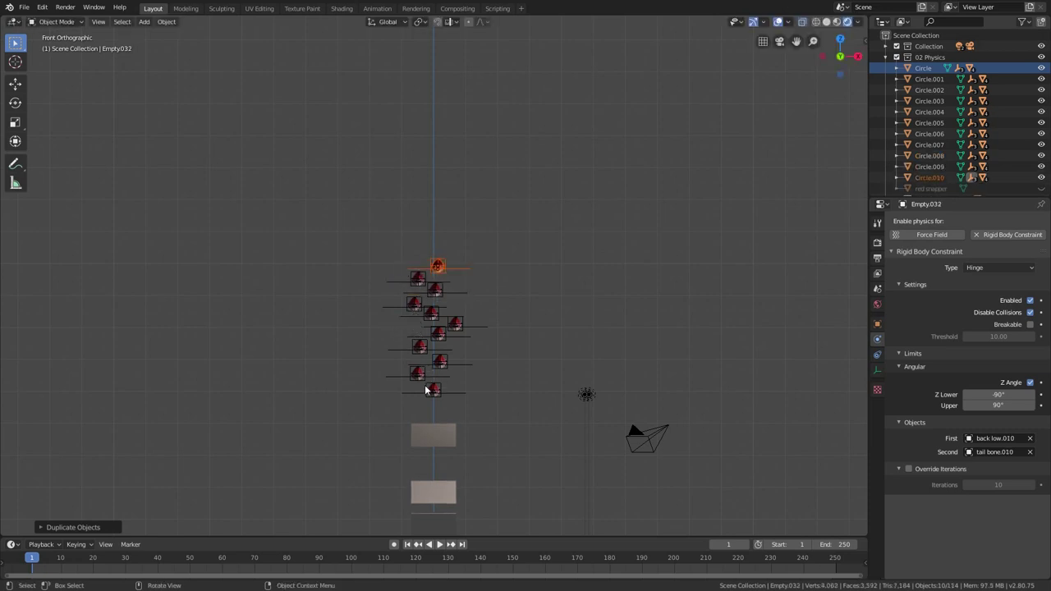
- Add four more fish copies atop the column, up to .014, and check it from the right side
scroll(427, 390, up, 7)
scroll(464, 345, up, 8)
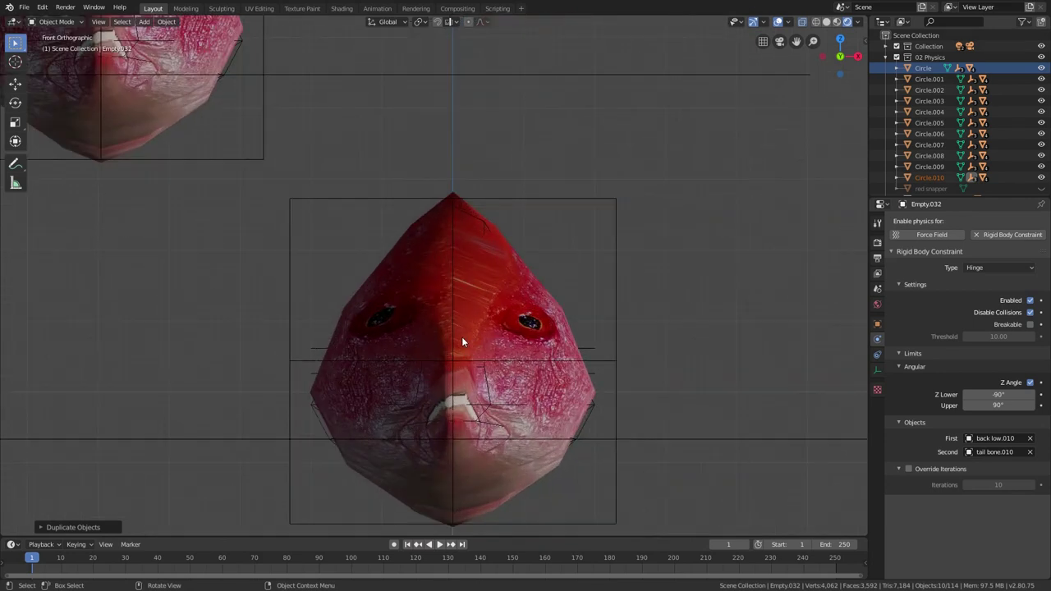
scroll(463, 339, down, 12)
scroll(433, 484, down, 5)
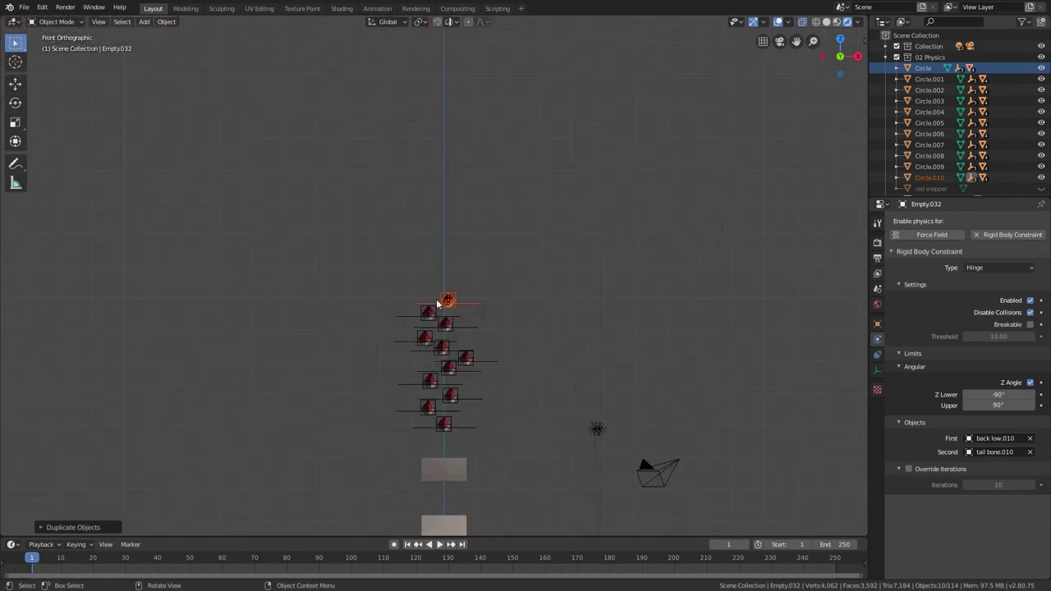
scroll(433, 483, up, 1)
key(shift+d)
click(428, 289)
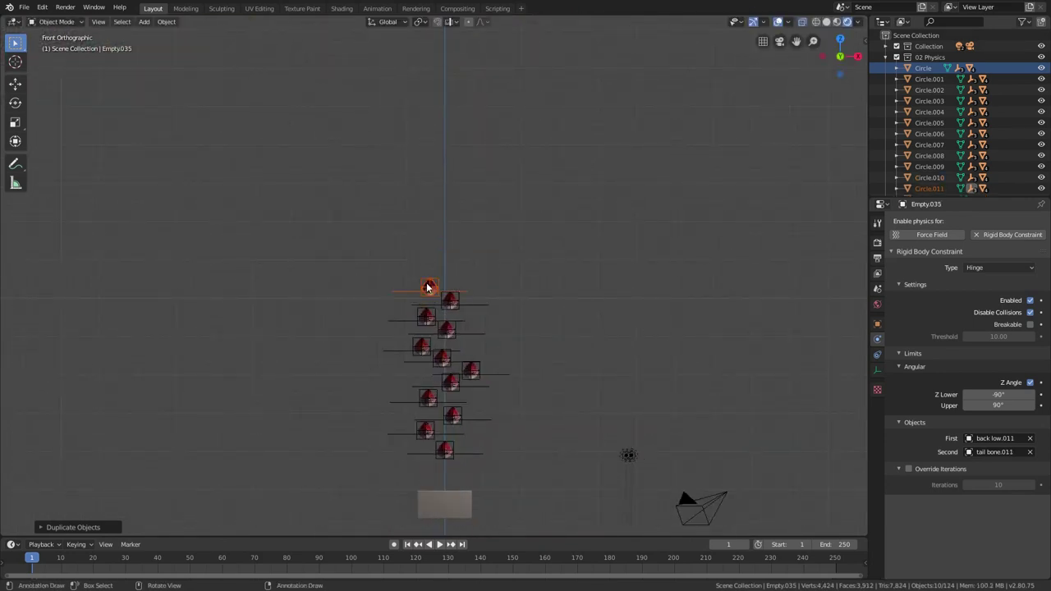
key(shift+d)
click(440, 265)
key(shift+d)
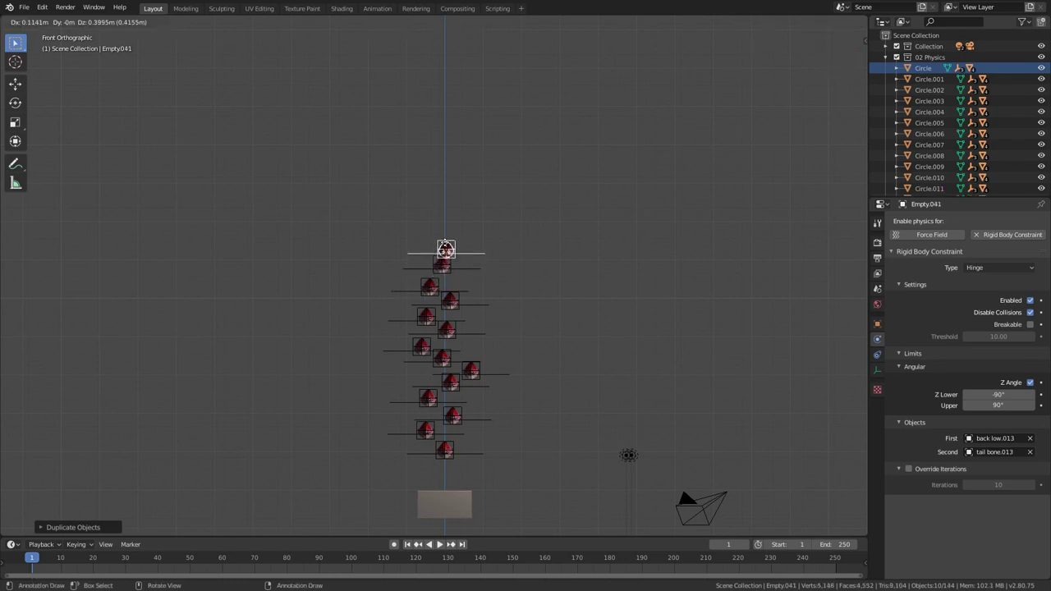
click(457, 243)
key(shift+d)
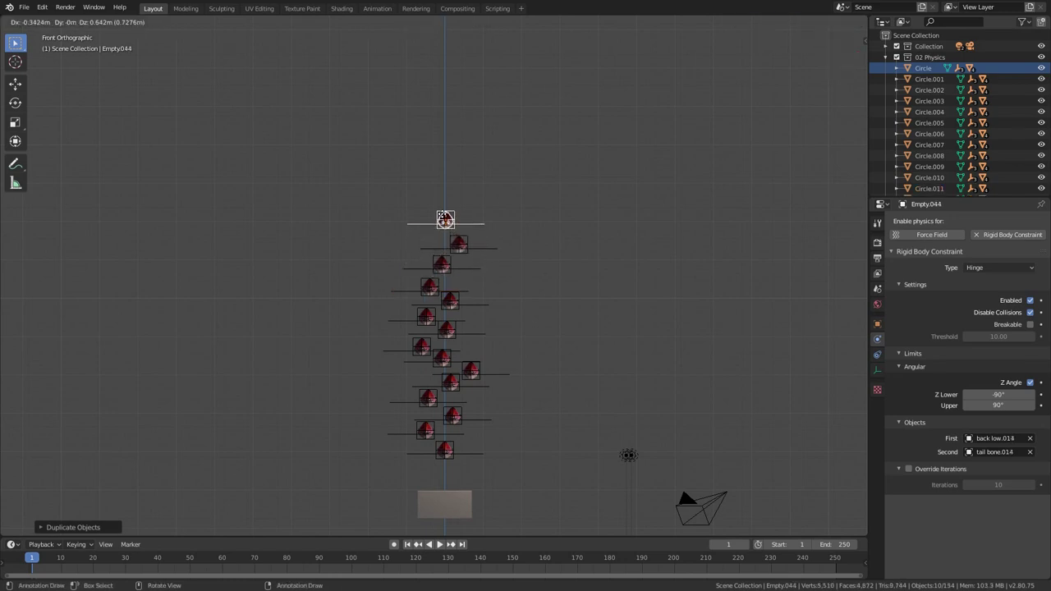
click(429, 224)
scroll(426, 263, down, 6)
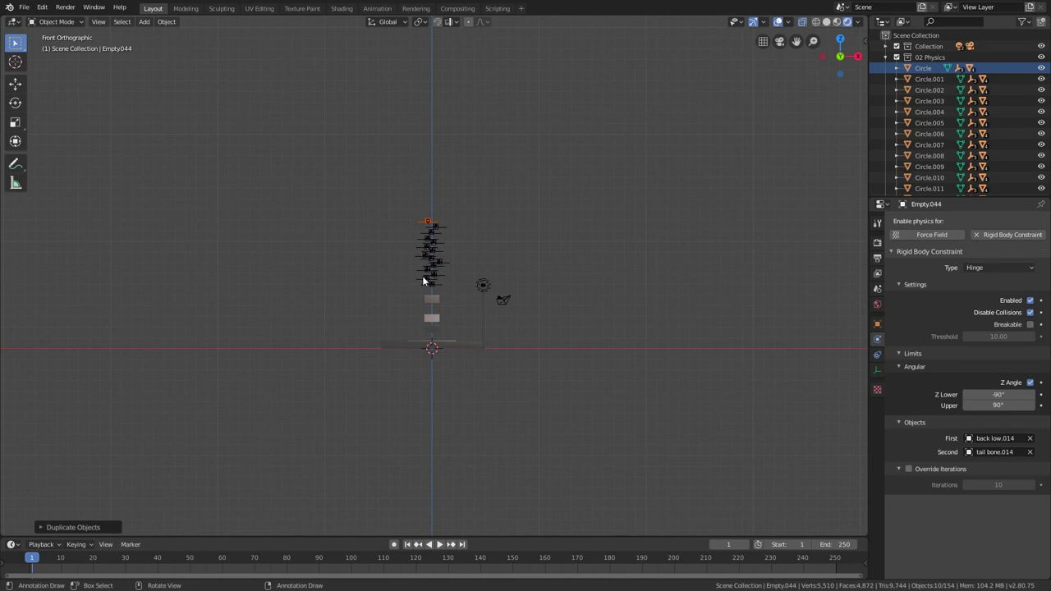
key(KP_3)
scroll(413, 246, up, 8)
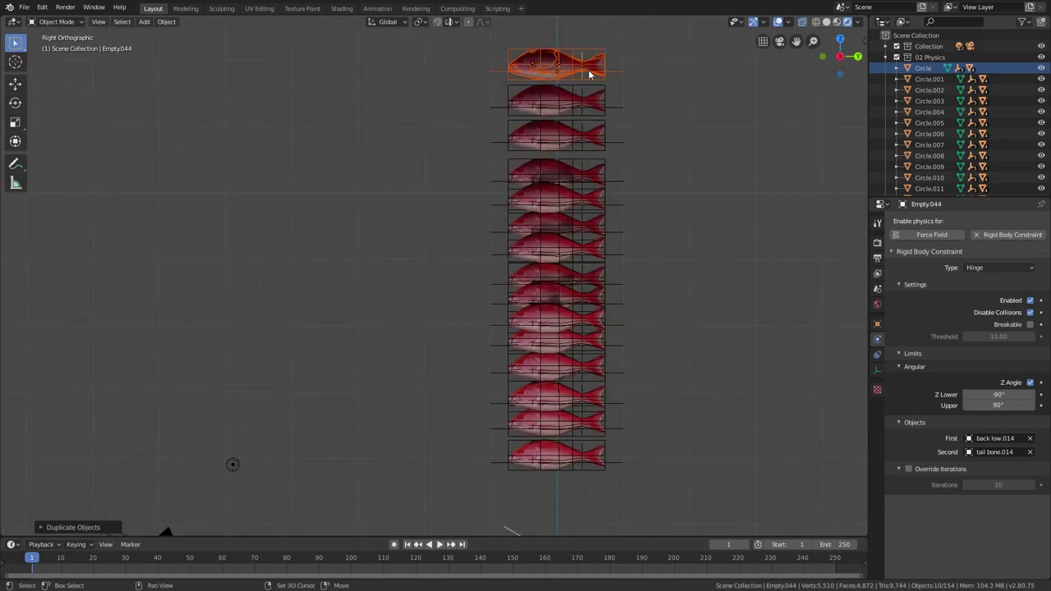
- Exclude the 02 Physics collection and hide lattice objects in the viewport
shift+middle_drag(589, 74, 537, 113)
click(897, 58)
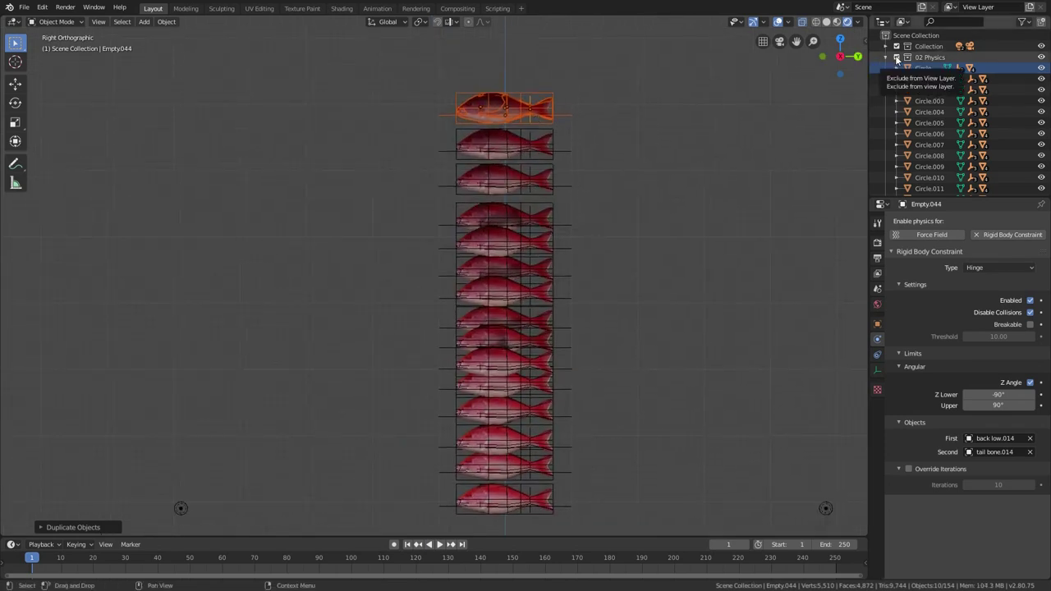
click(734, 23)
click(751, 145)
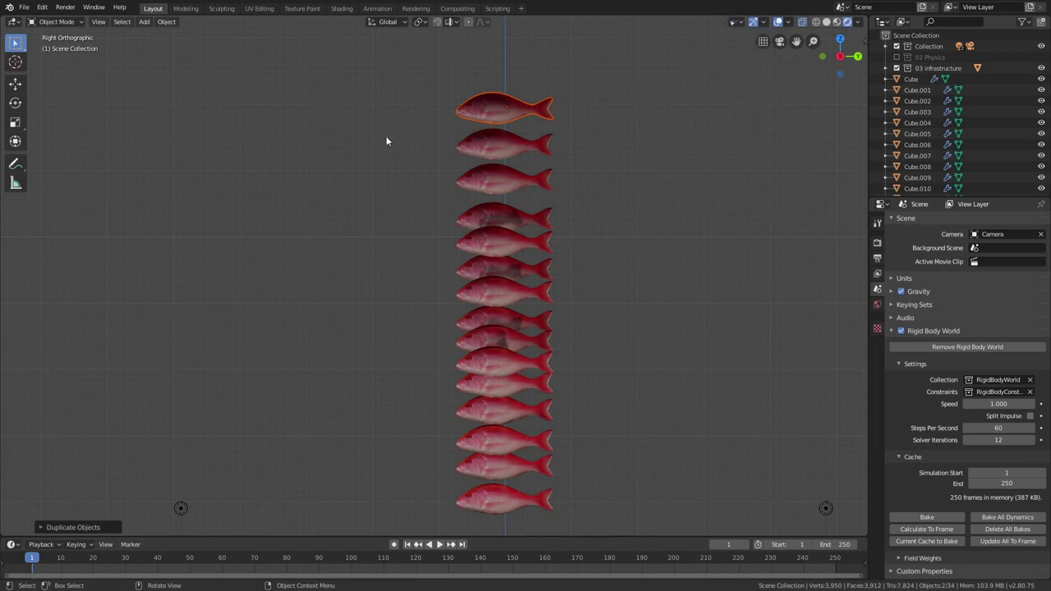
- Deselect the top fish and frame the column above the angled planes and tray
scroll(386, 138, down, 2)
scroll(435, 370, up, 1)
scroll(435, 371, up, 7)
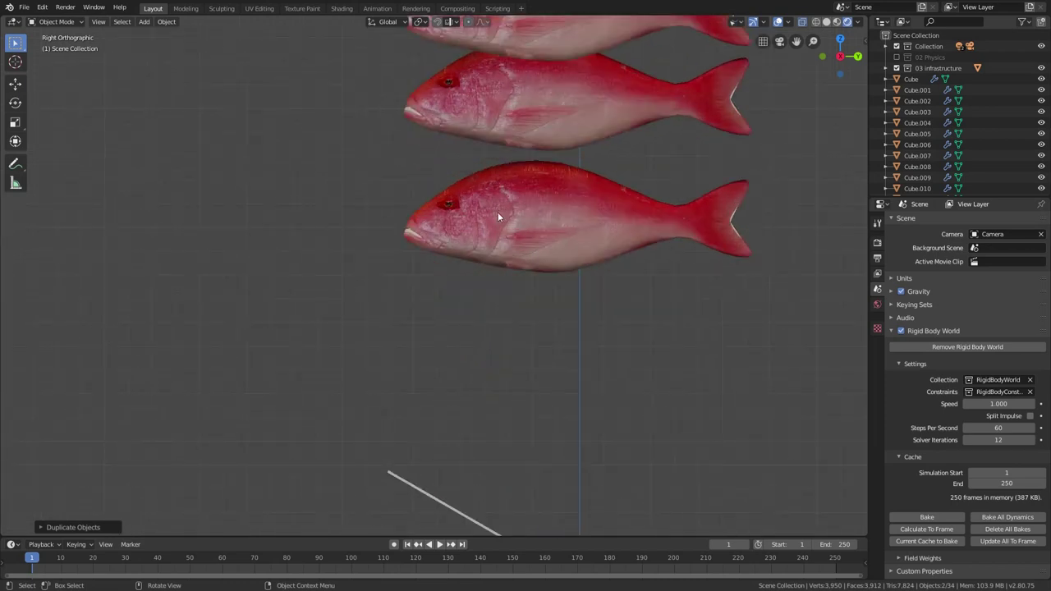
scroll(405, 299, down, 9)
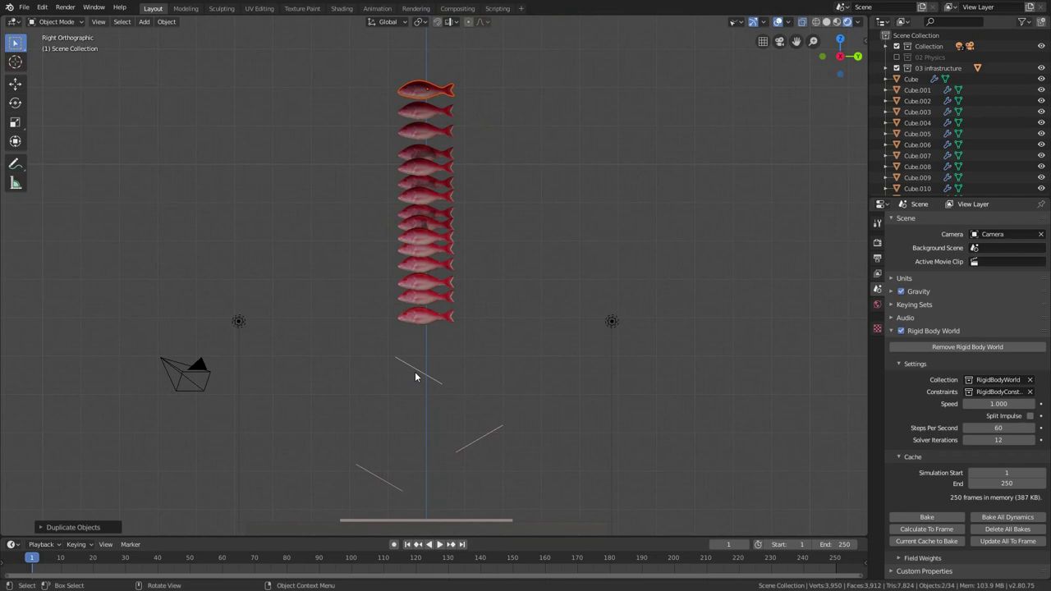
click(415, 377)
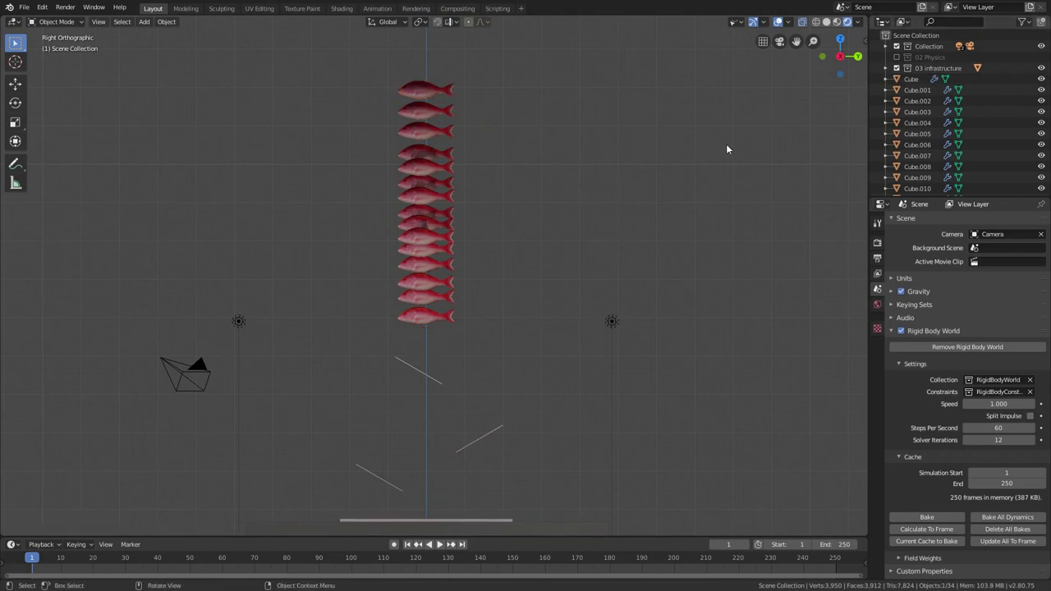
shift+scroll(429, 268, down, 4)
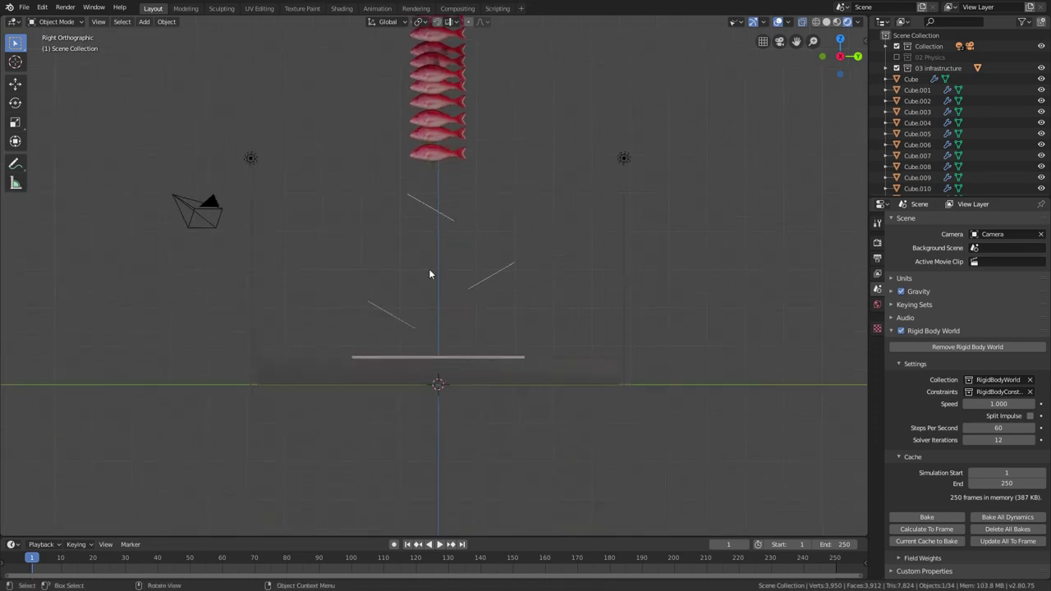
scroll(434, 233, up, 3)
scroll(432, 228, up, 1)
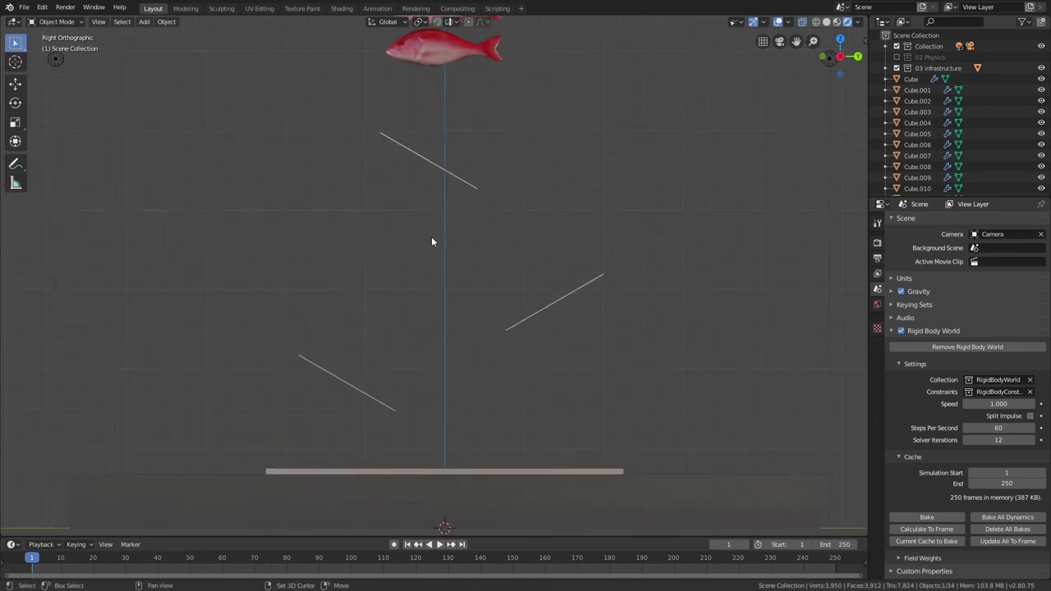
mouse_move(431, 237)
shift+middle_down()
mouse_move(445, 203)
mouse_move(441, 233)
shift+middle_up()
scroll(439, 232, up, 1)
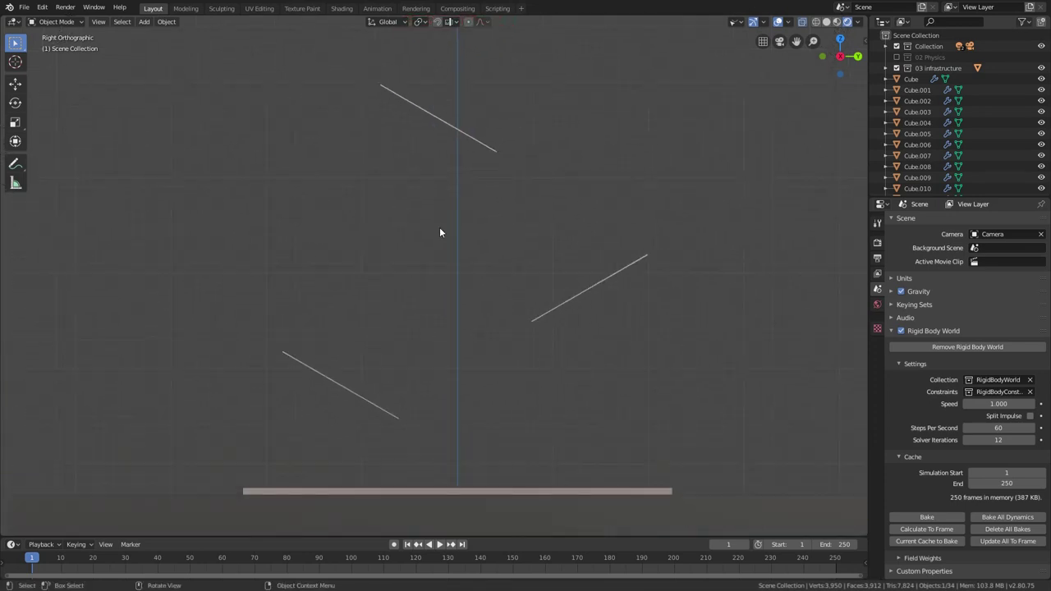
- Play the simulation and orbit to a near top-down view of the fish landing in the tray
key(space)
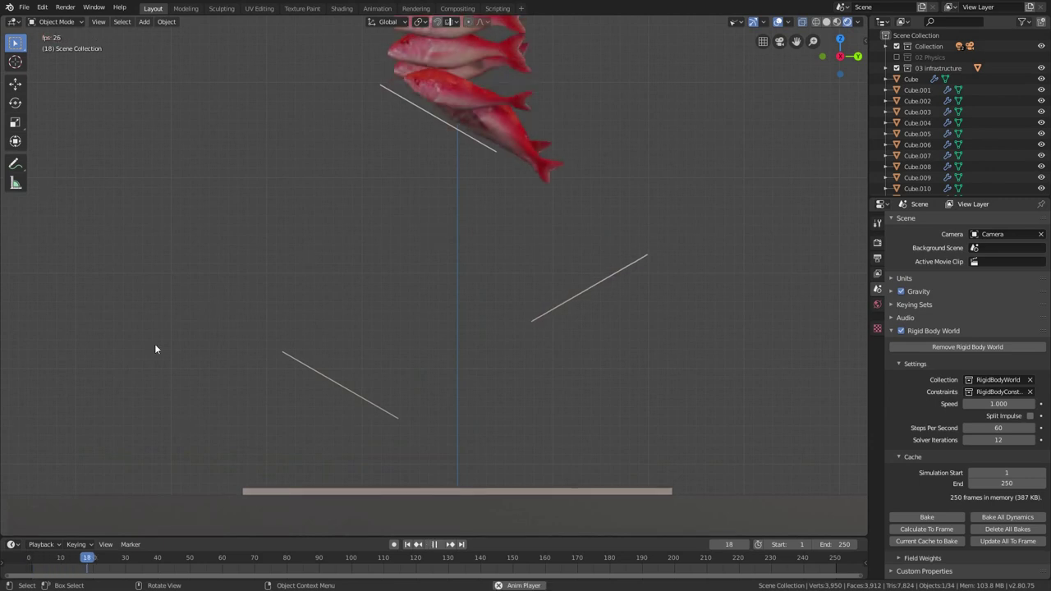
scroll(173, 337, down, 2)
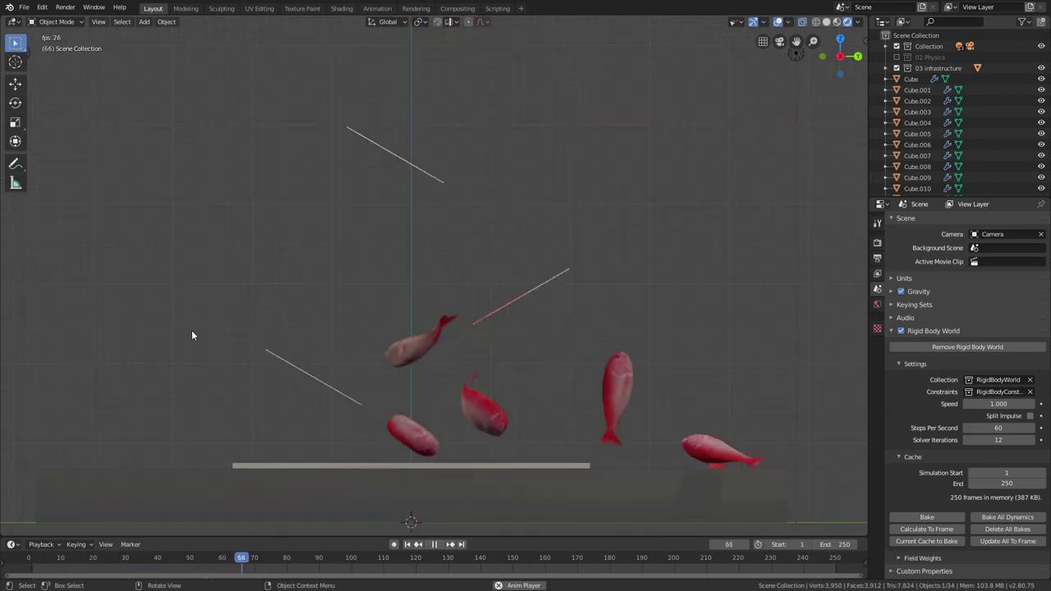
middle_drag(473, 444, 521, 362)
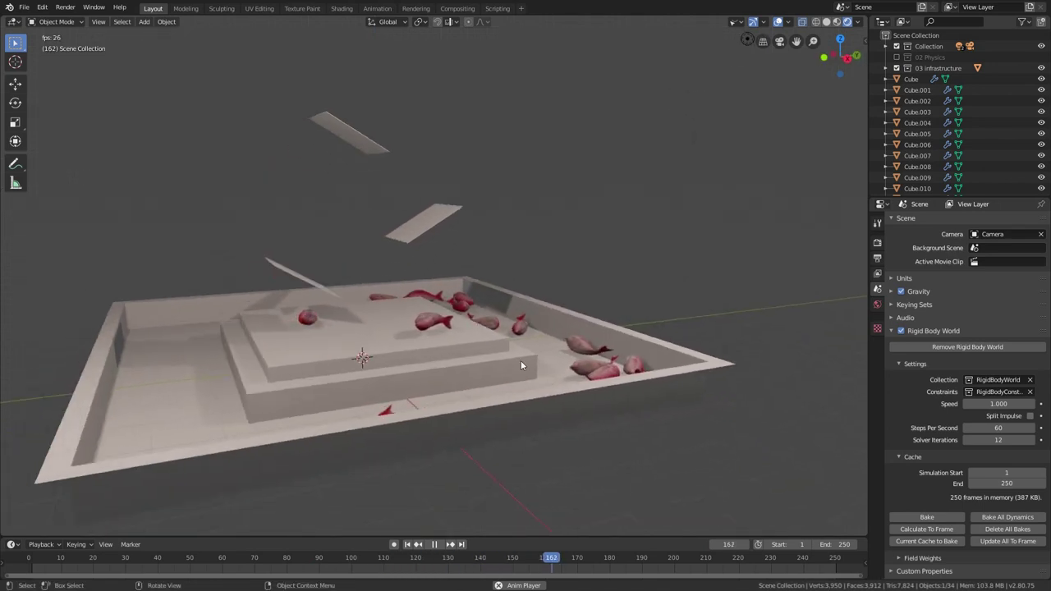
scroll(448, 321, up, 3)
middle_drag(448, 321, 516, 314)
scroll(461, 362, down, 5)
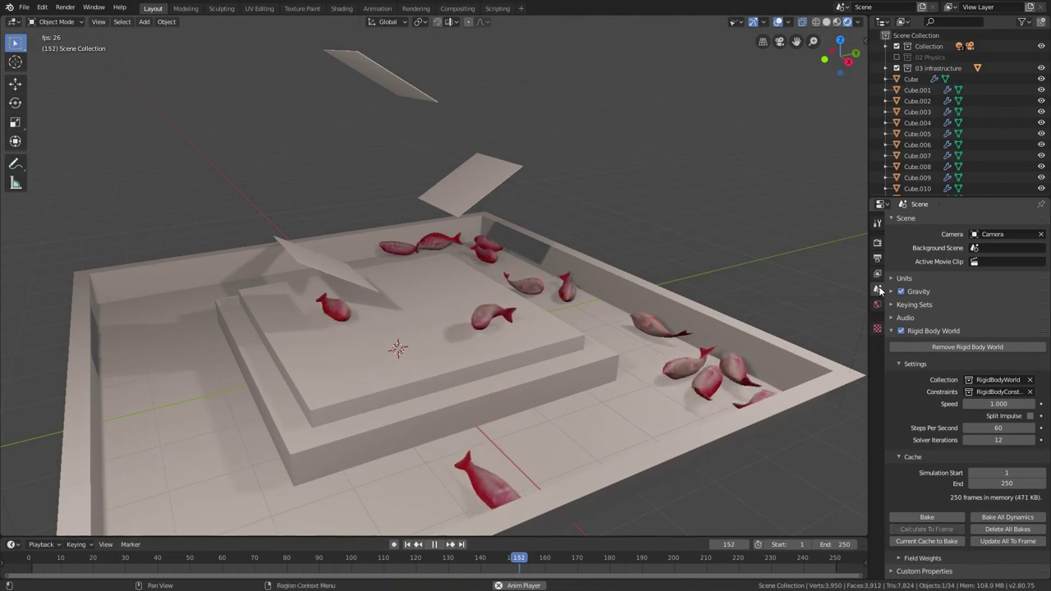
- Set Rigid Body World speed to 0.5 and orbit to watch the slower fall into the tray
click(998, 404)
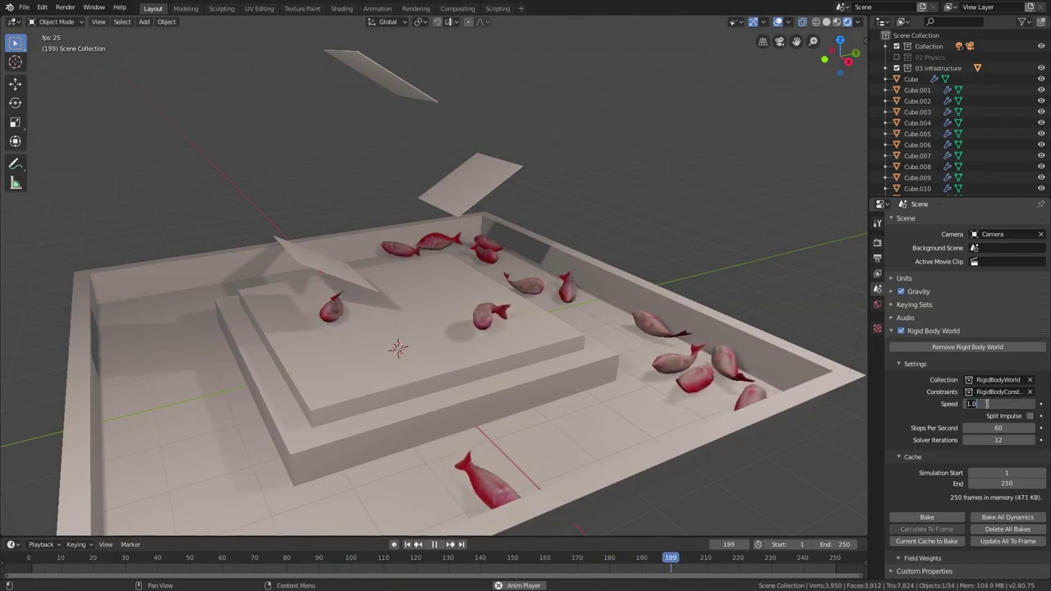
text(0.5)
key(Return)
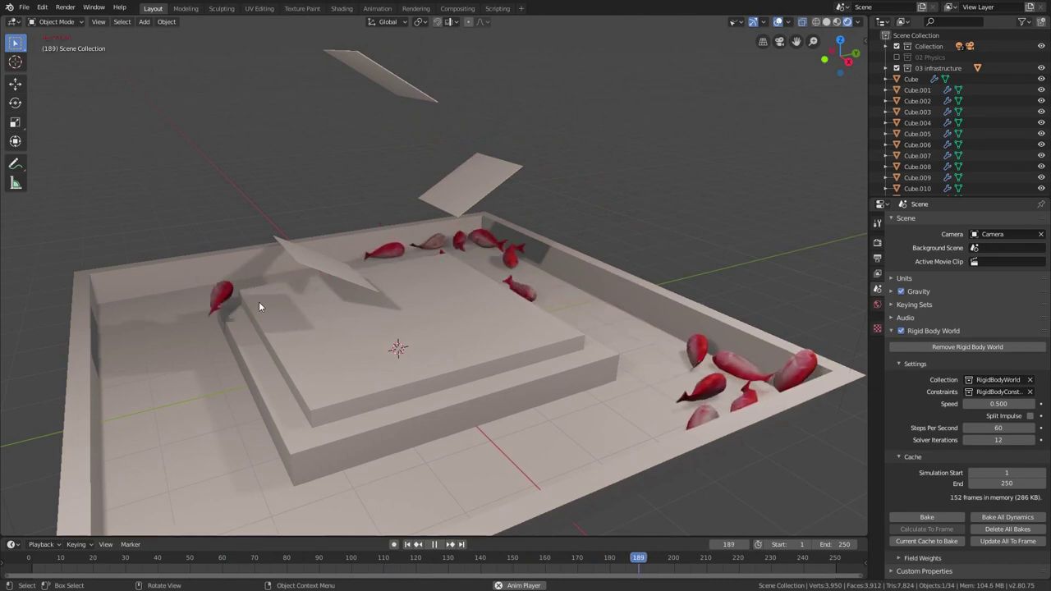
middle_drag(493, 399, 516, 401)
middle_drag(486, 348, 460, 347)
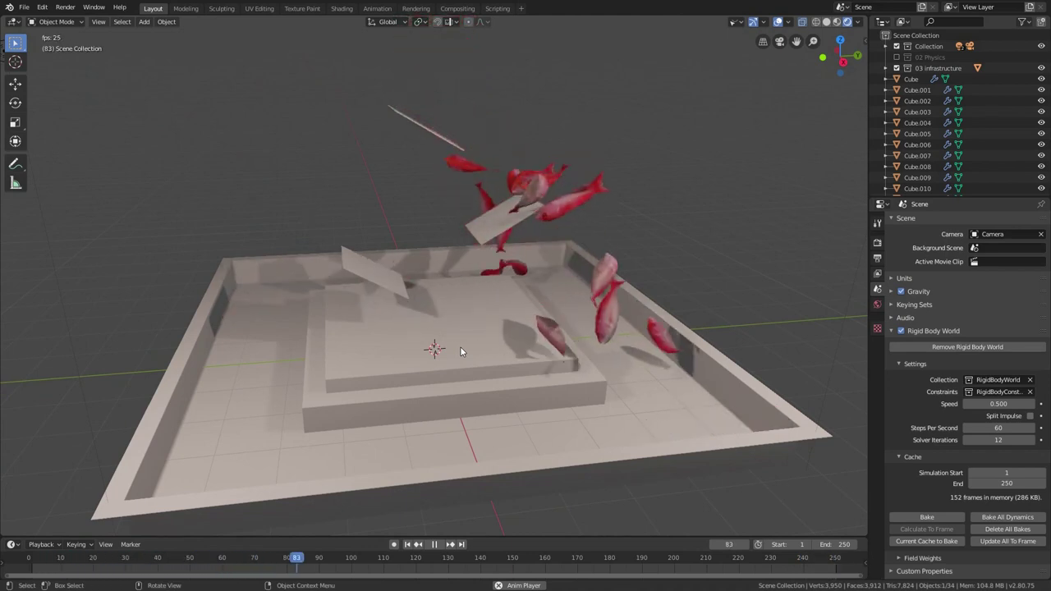
middle_drag(420, 313, 516, 317)
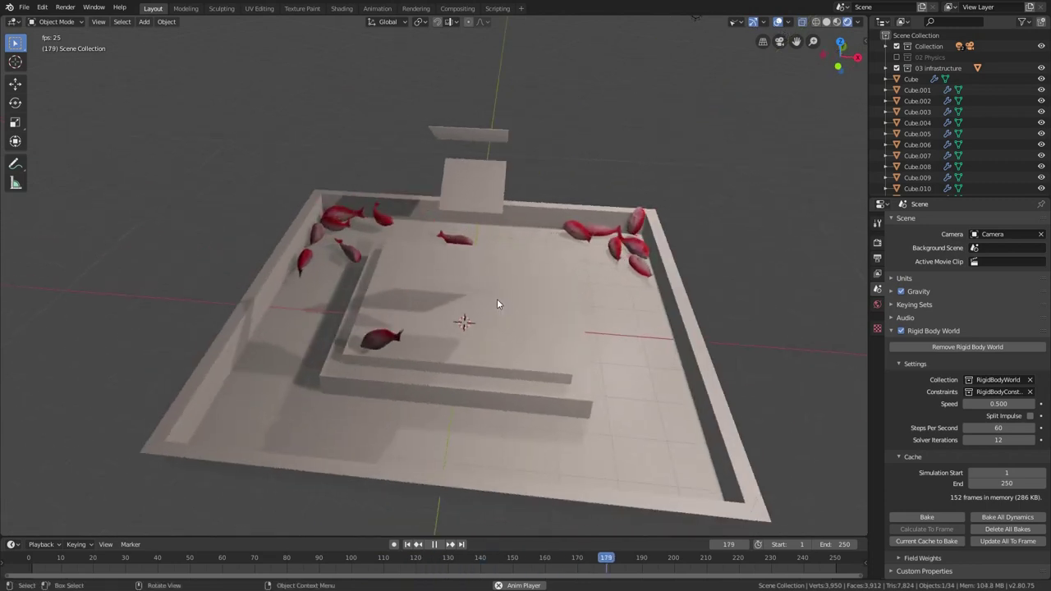
- Select the platform, enter Edit Mode, and select its raised top face
click(465, 275)
key(Tab)
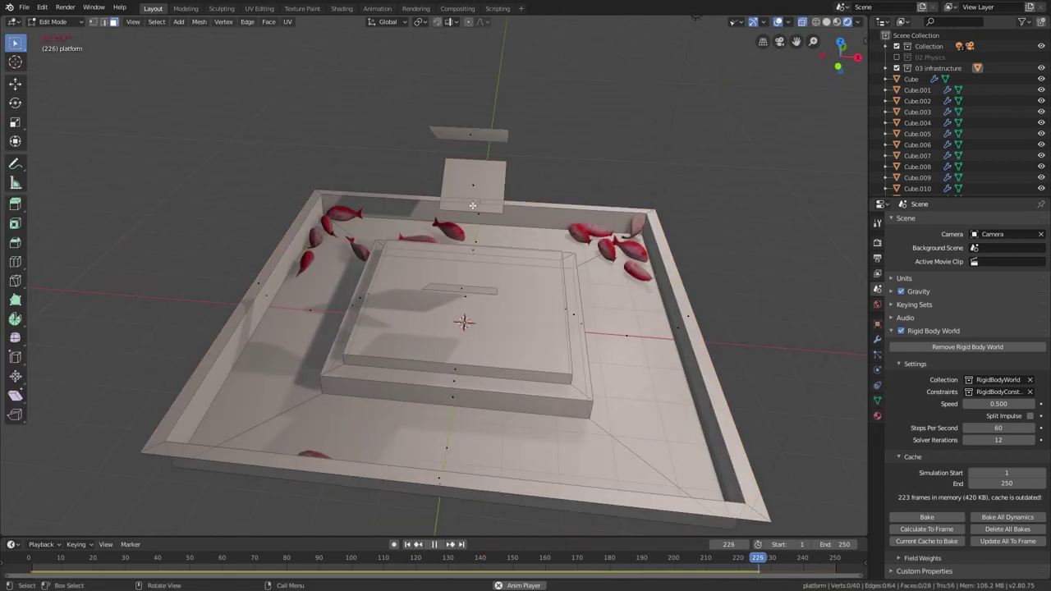
shift+click(474, 186)
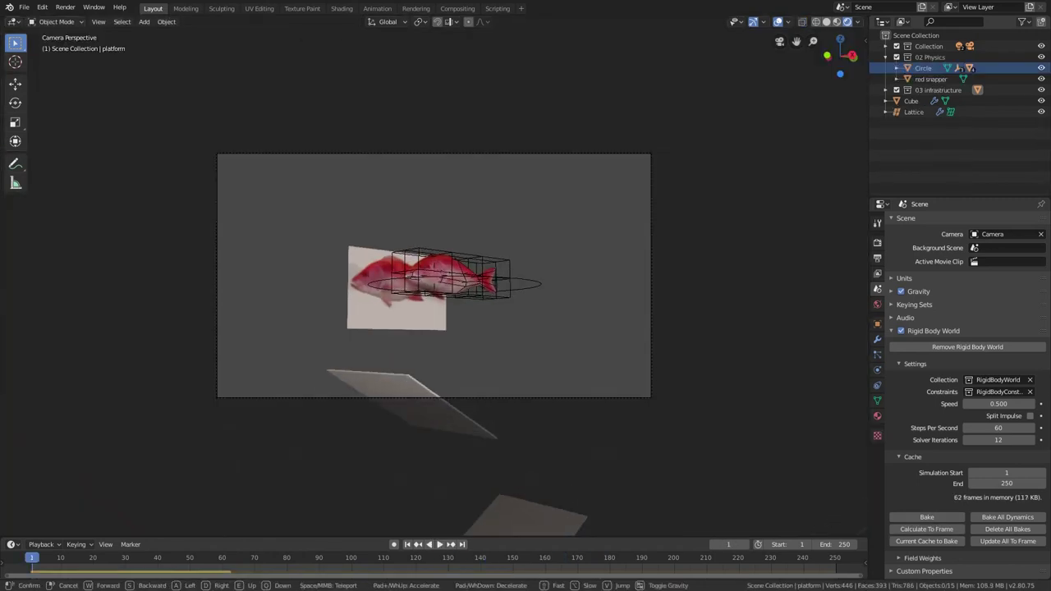
- Move the camera forward toward the fish and render a frame 1 test
key(w)
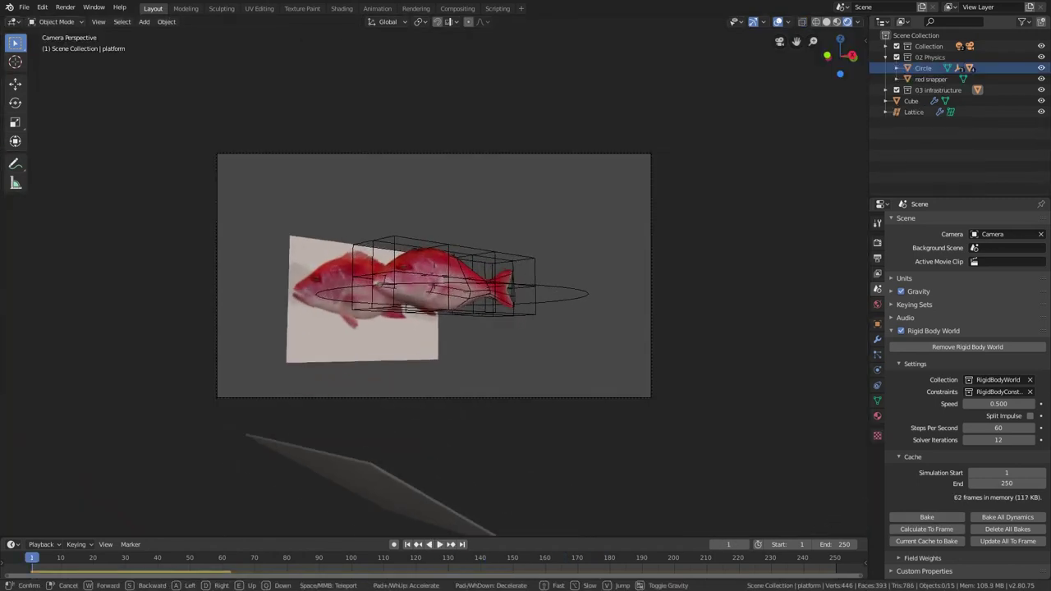
click(436, 280)
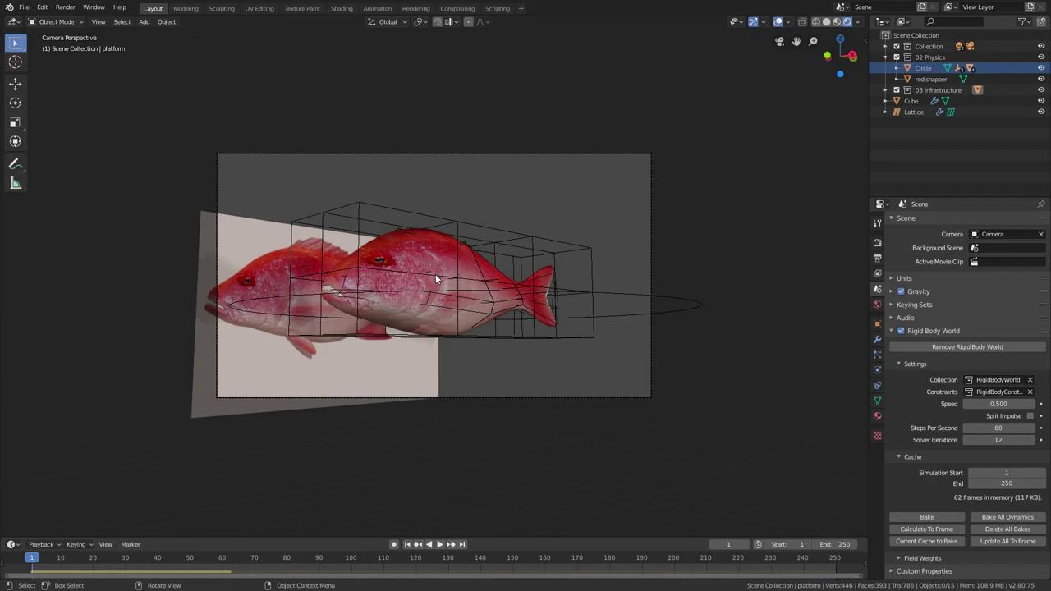
key(F12)
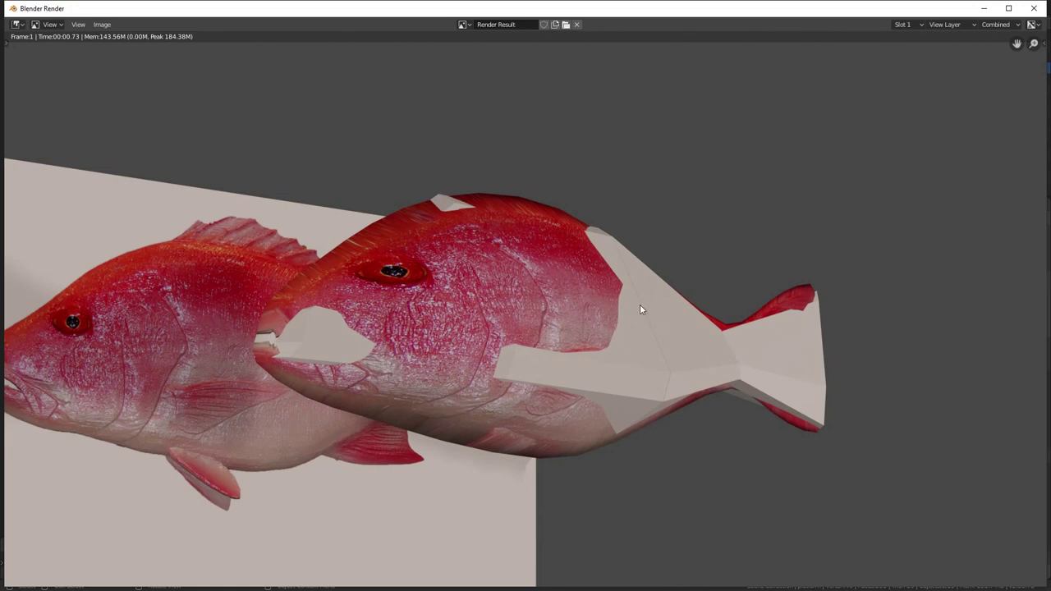
click(1035, 9)
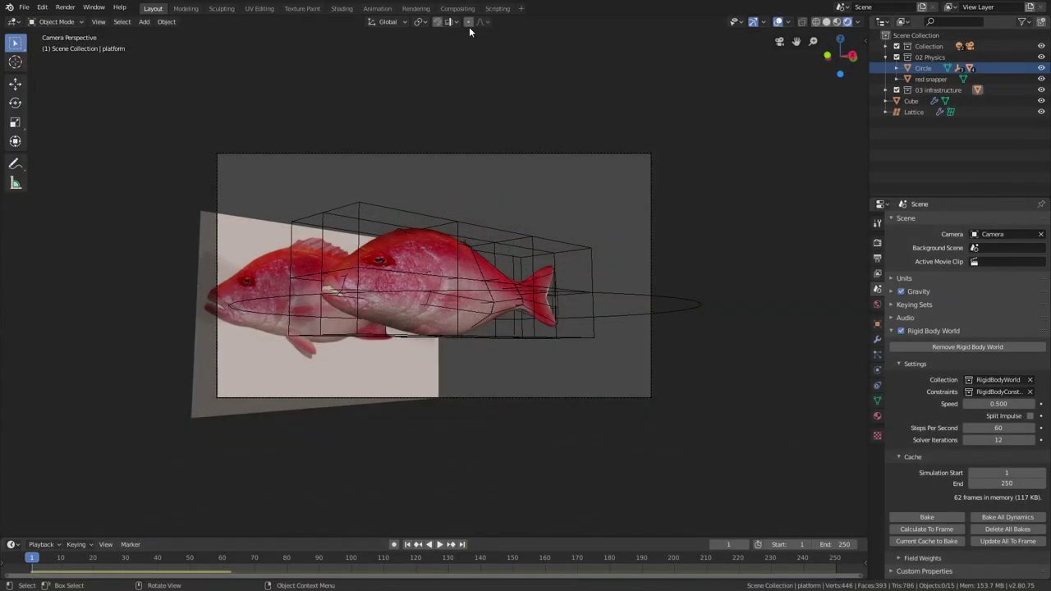
- Hide the red snapper image plane, re-render, and select the fish's back top part
click(264, 263)
key(h)
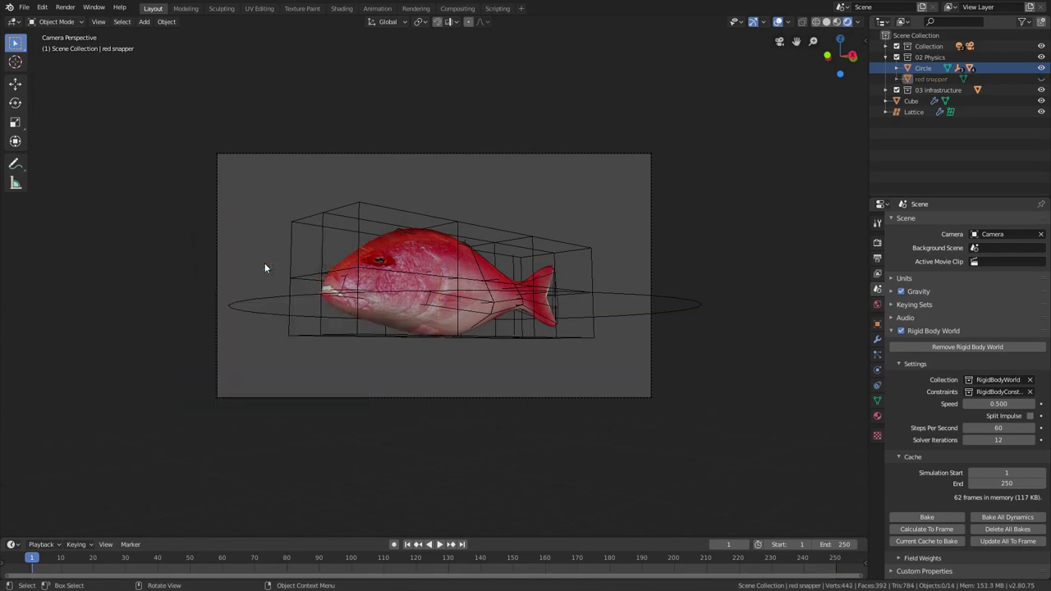
key(F12)
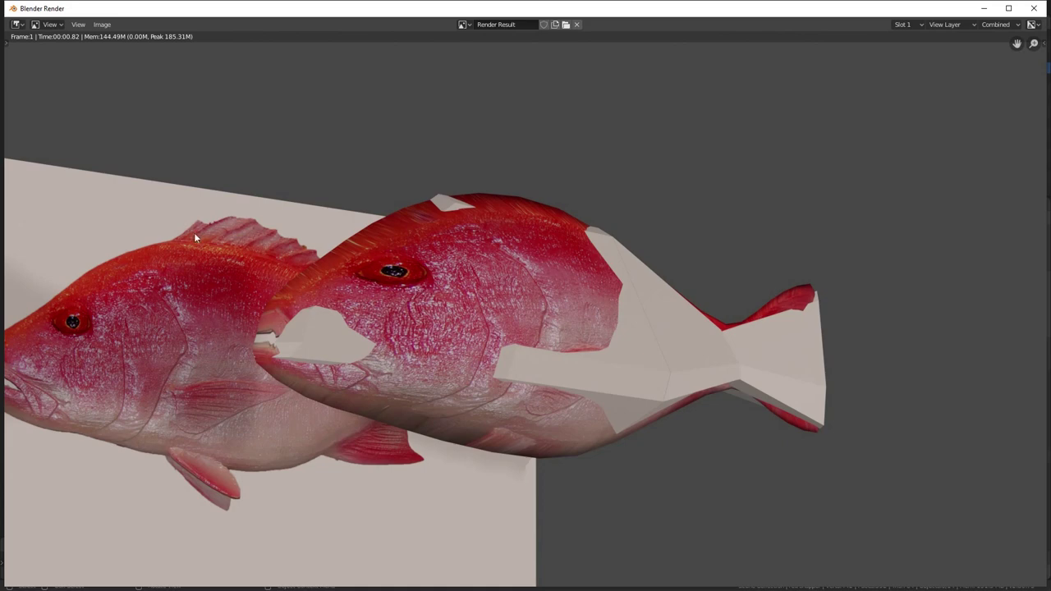
click(1034, 9)
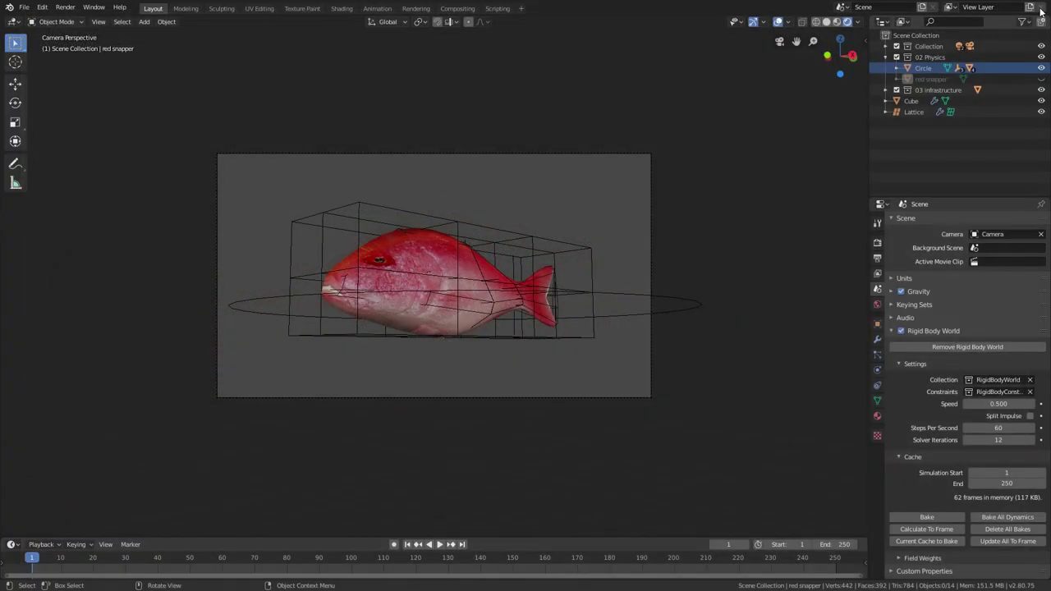
click(481, 269)
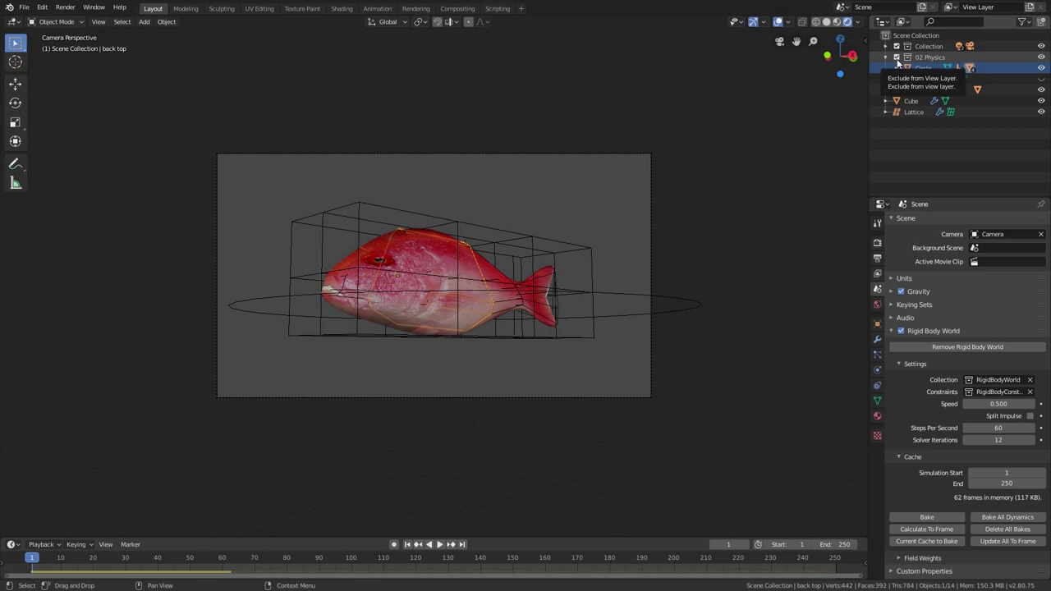
- Test-render the fish with 02 Physics excluded, then include the collection again
click(897, 57)
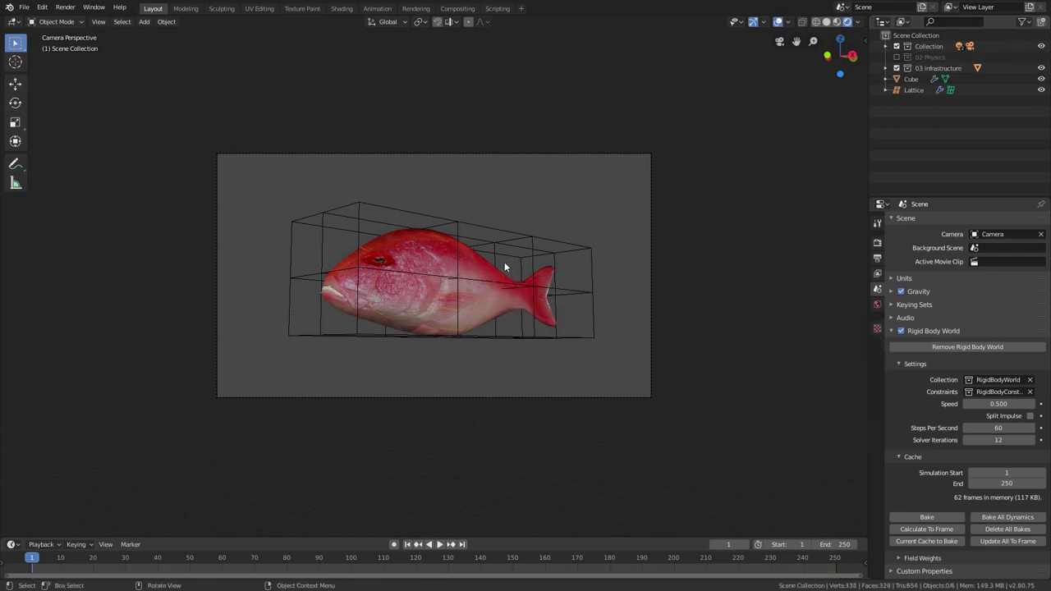
key(F12)
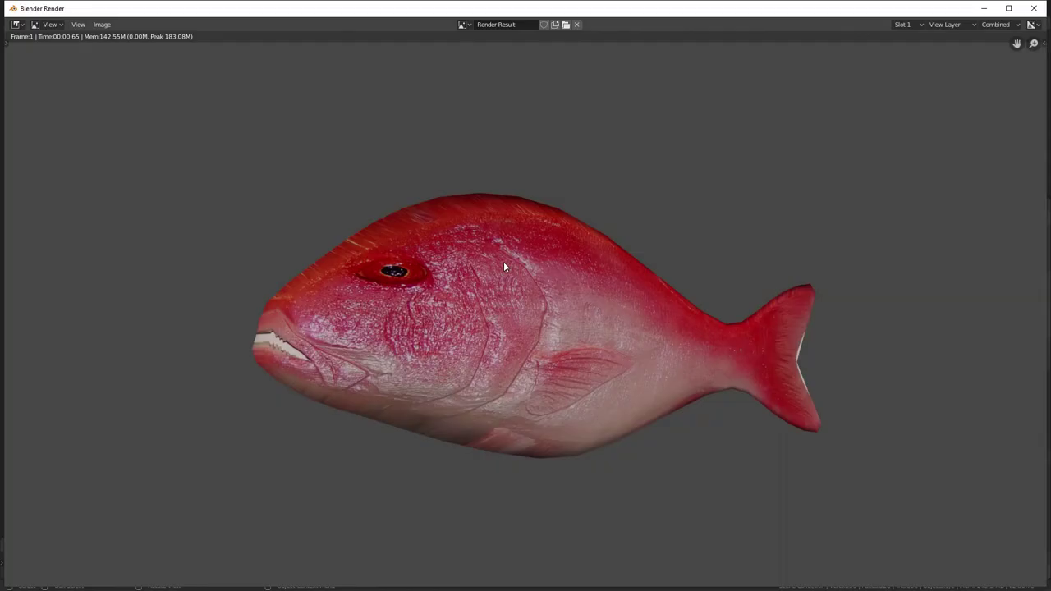
click(1039, 9)
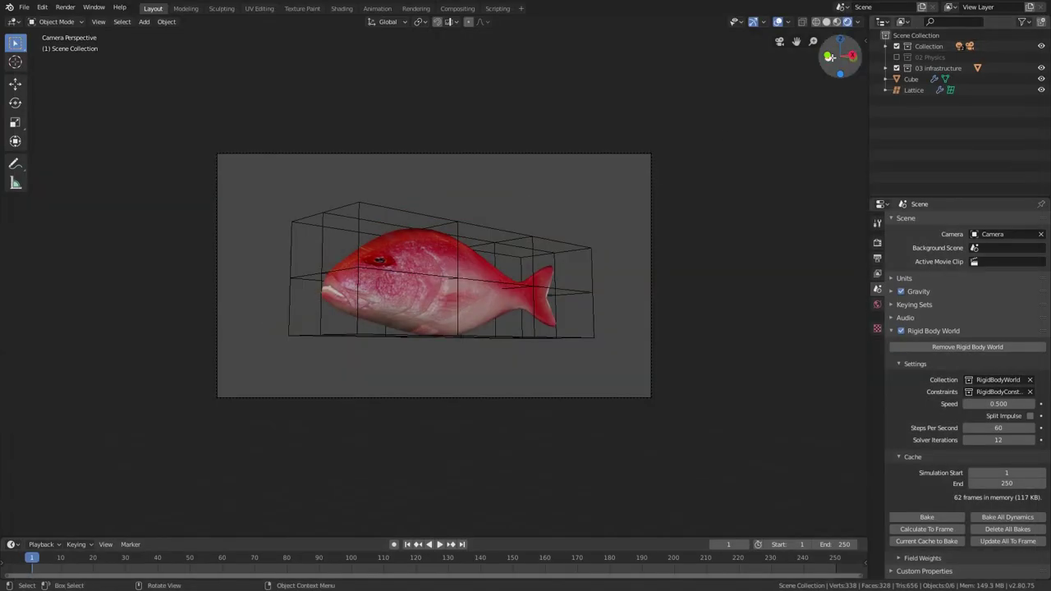
click(897, 57)
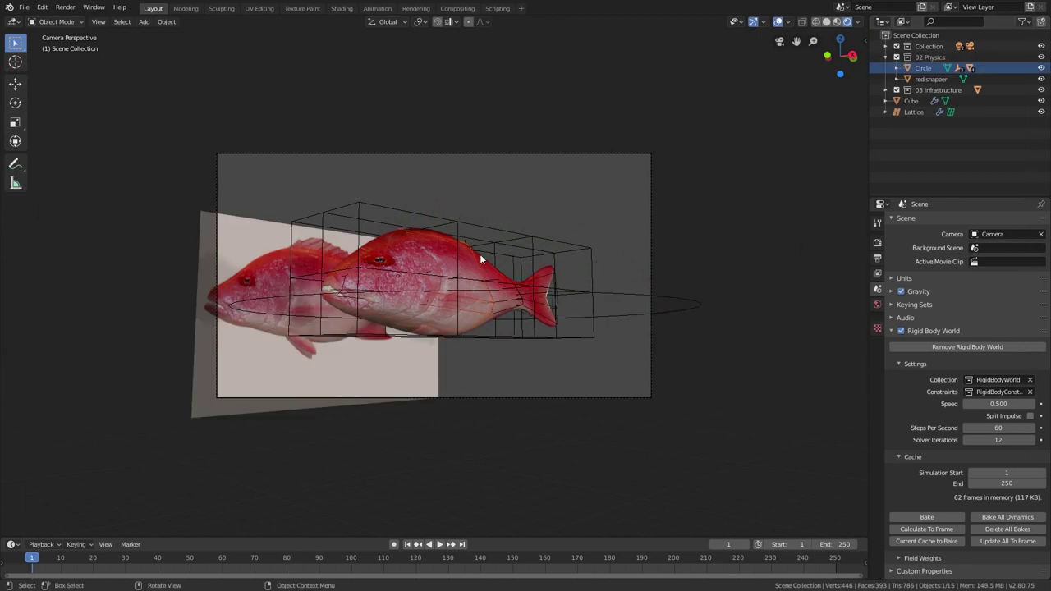
- Select the back top mesh and show its Object Properties
click(398, 228)
click(399, 227)
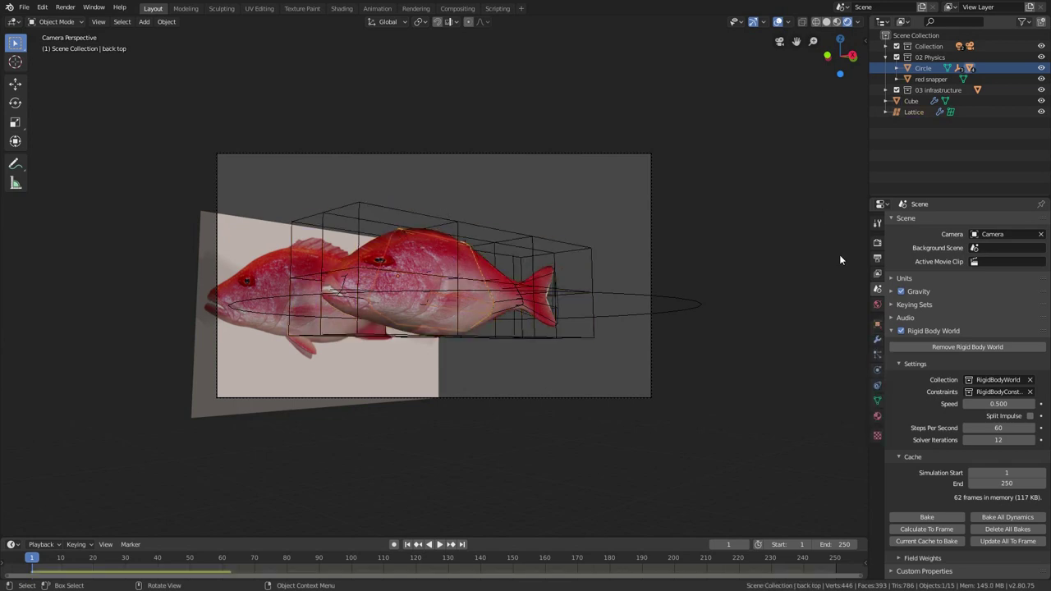
click(877, 324)
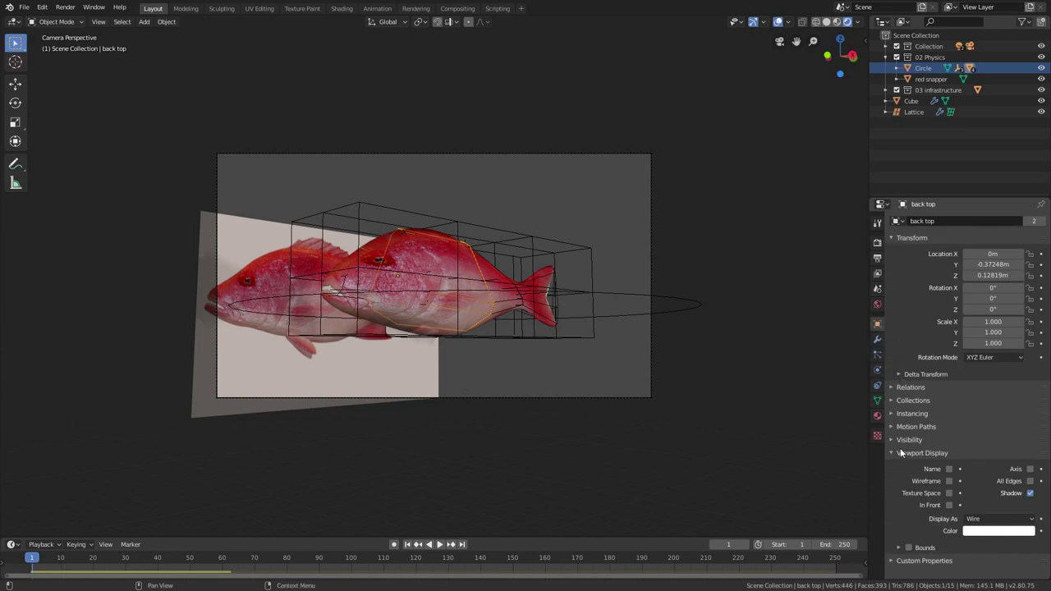
- Turn off Show in Renders for back top and test-render the frame
click(893, 441)
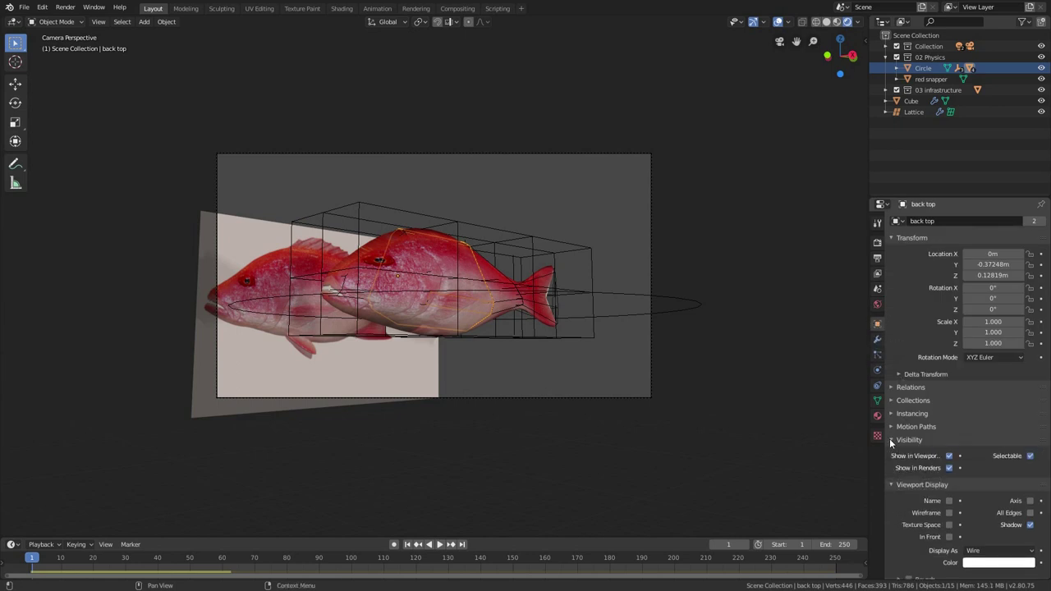
click(948, 468)
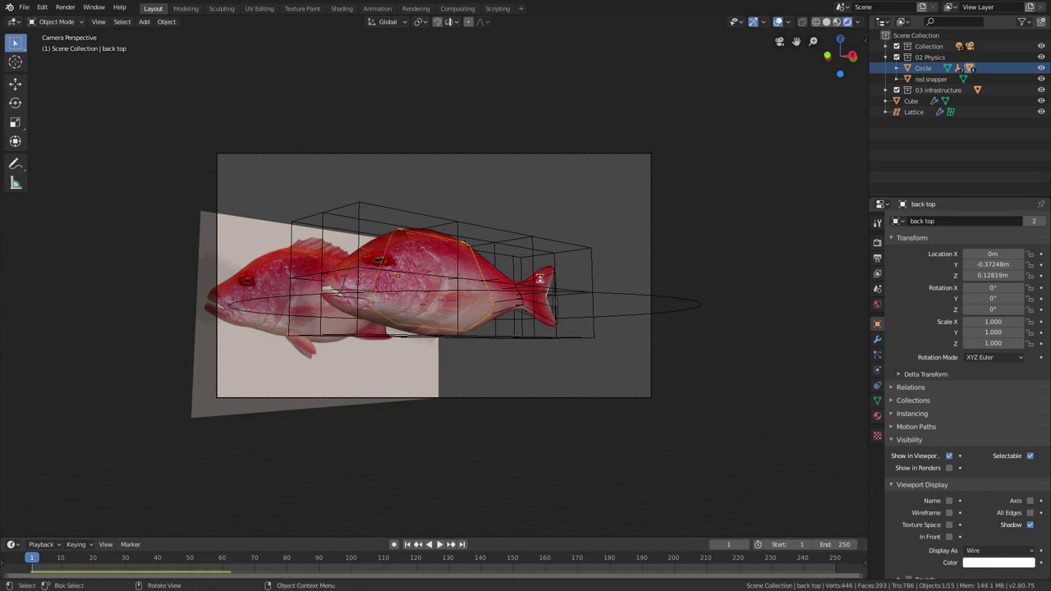
key(F12)
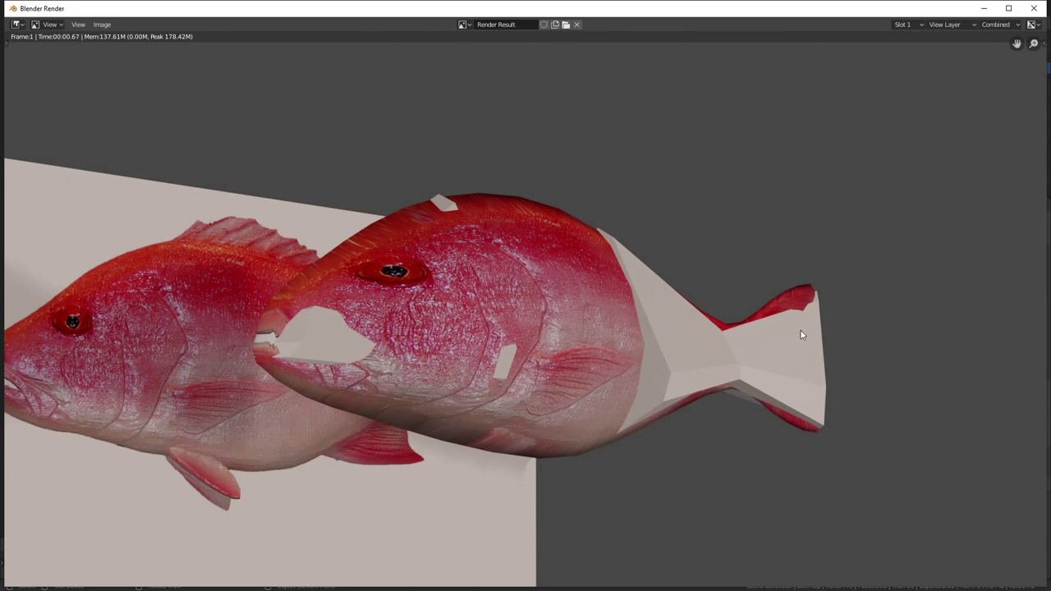
click(1034, 9)
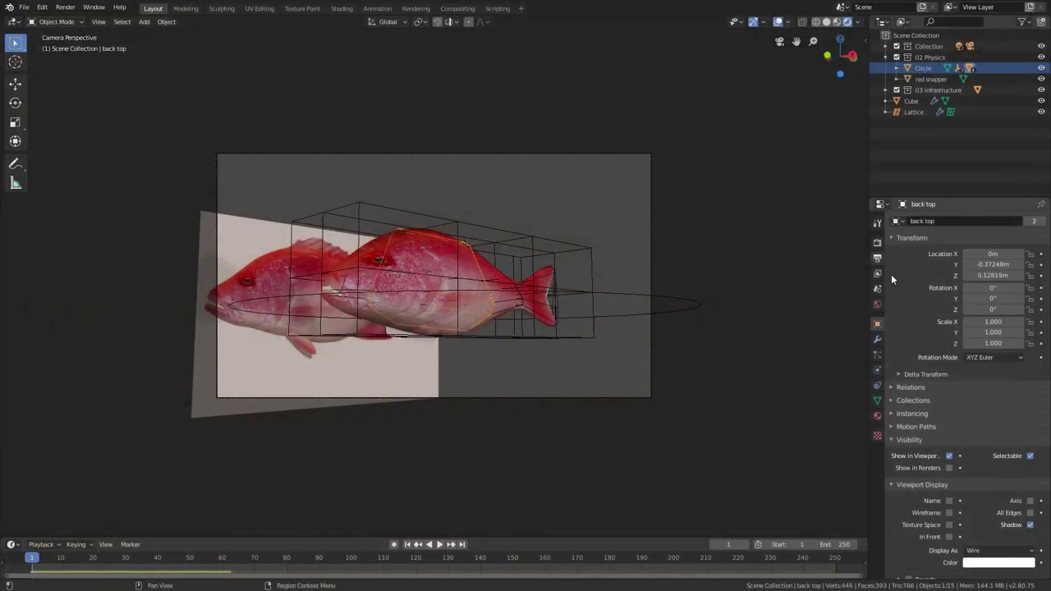
- Toggle back top's viewport visibility off and on, then exclude 02 Physics
click(949, 456)
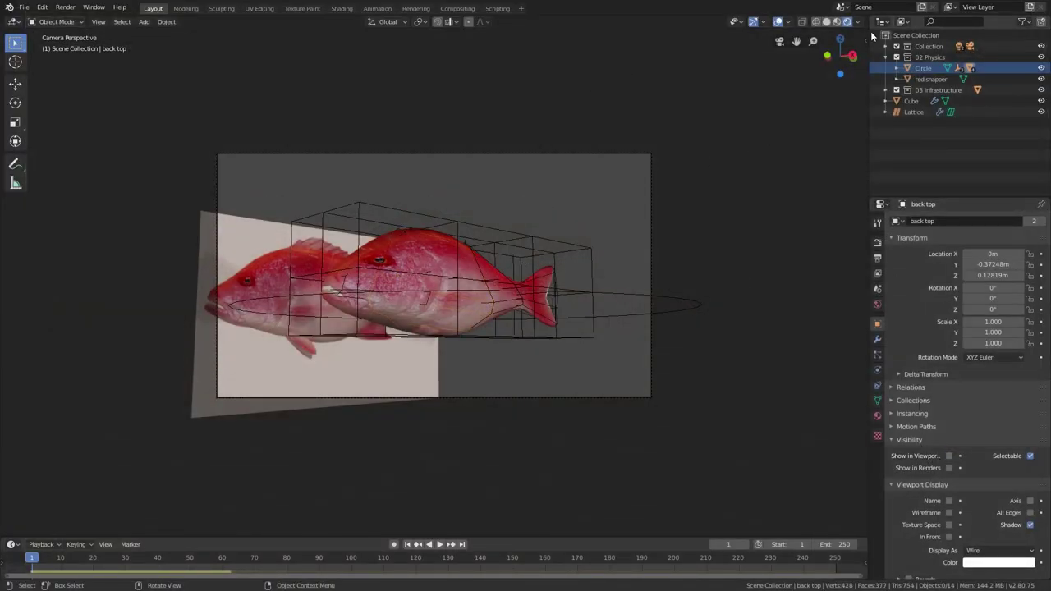
click(950, 459)
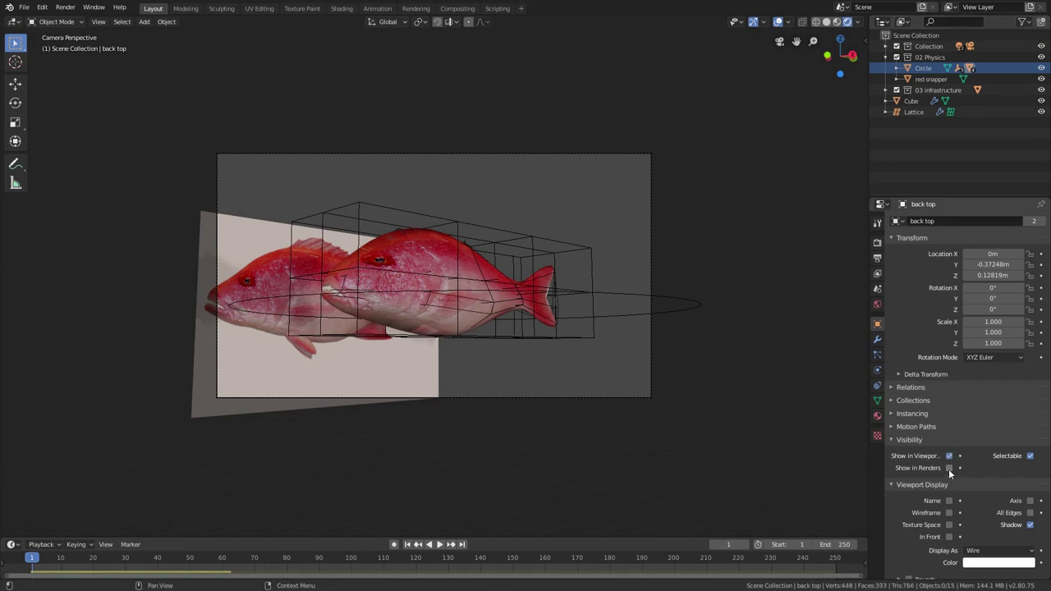
click(909, 441)
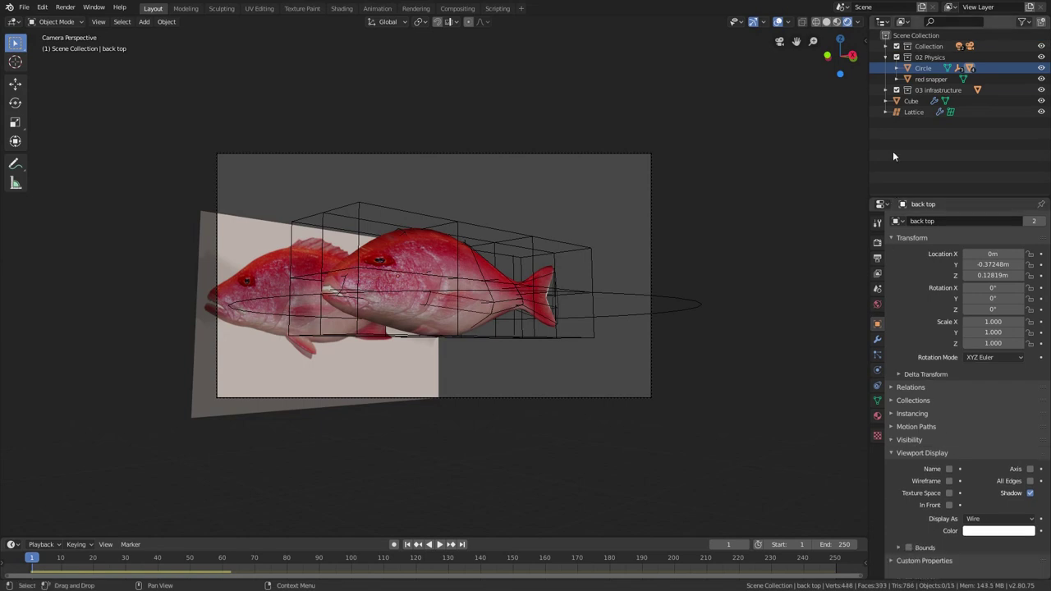
click(896, 56)
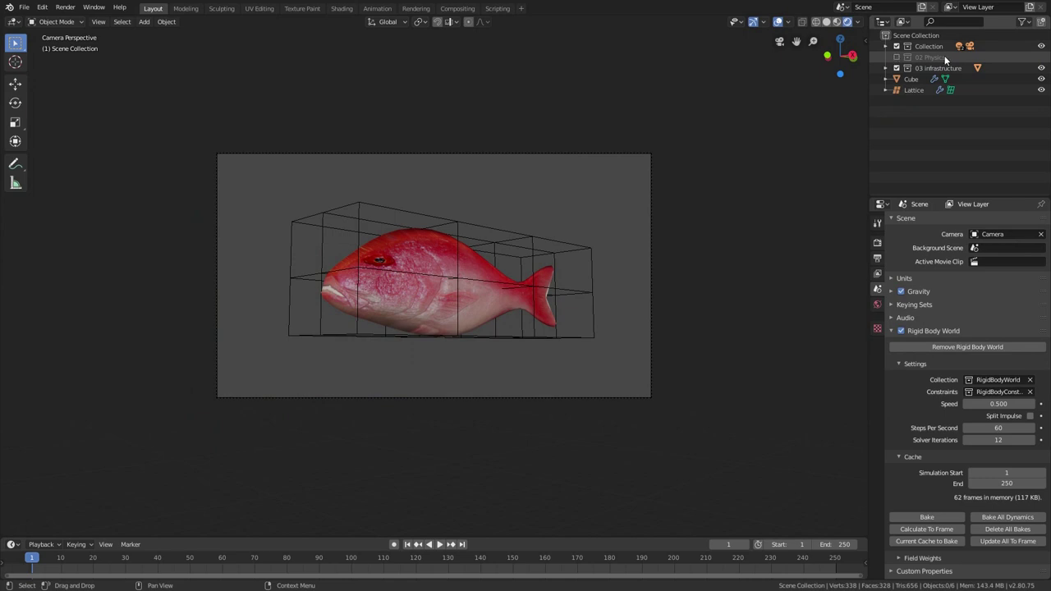
- Include 02 Physics again and hide the red snapper image plane
click(897, 56)
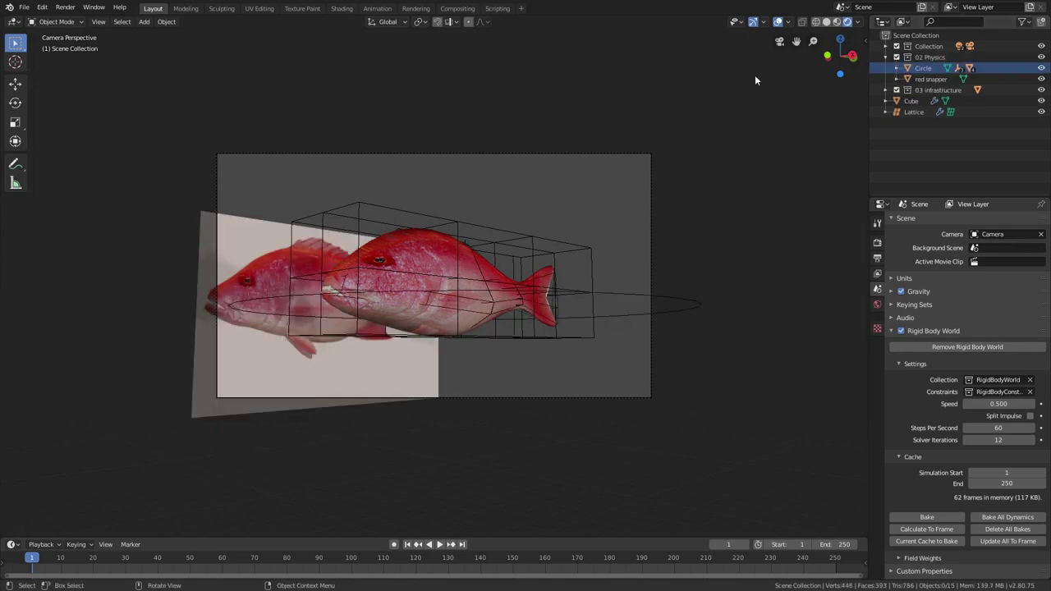
click(376, 370)
key(h)
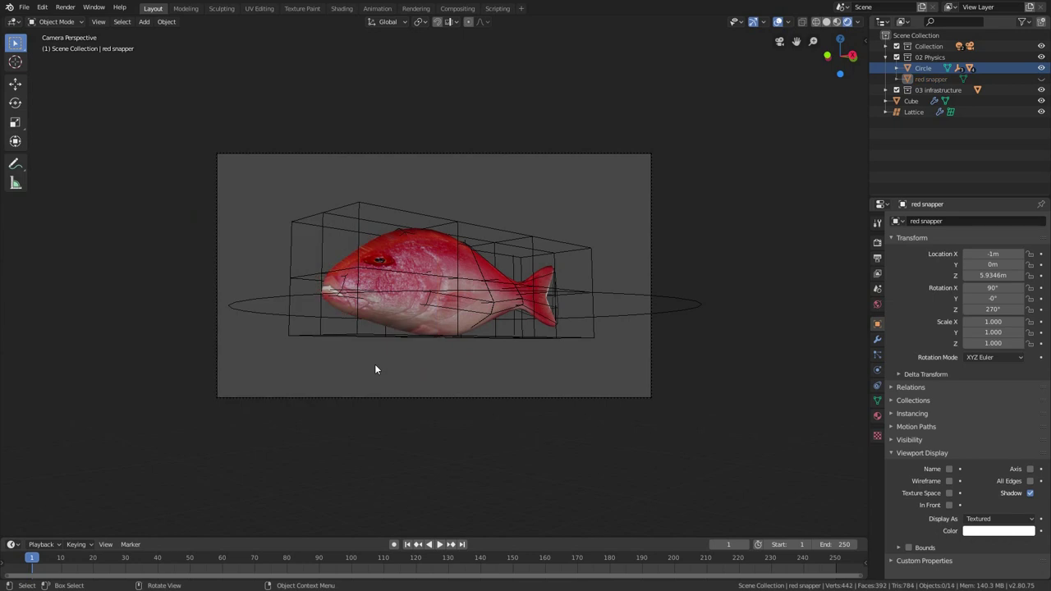
- Frame the Lattice fish and zoom out to a front orthographic view of the whole scene
key(KP_0)
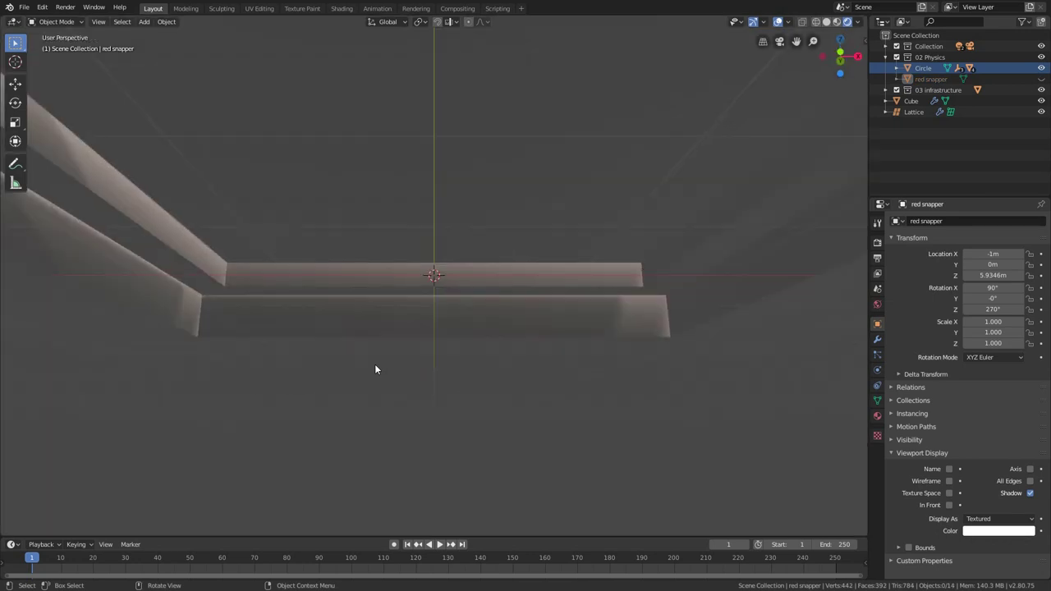
click(913, 112)
key(KP_Decimal)
key(KP_1)
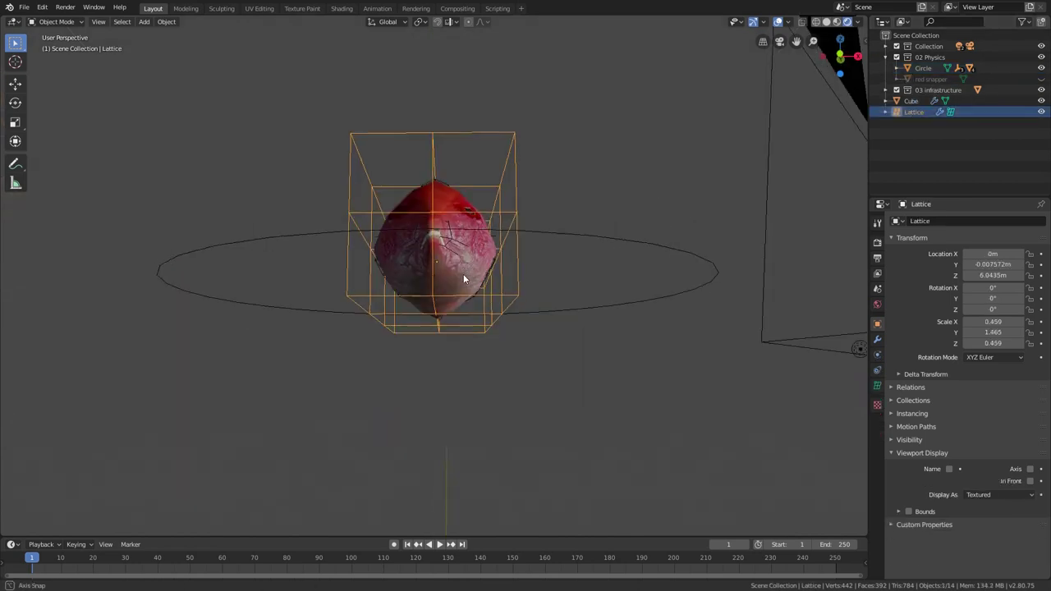
scroll(463, 277, down, 5)
key(KP_5)
scroll(415, 321, down, 4)
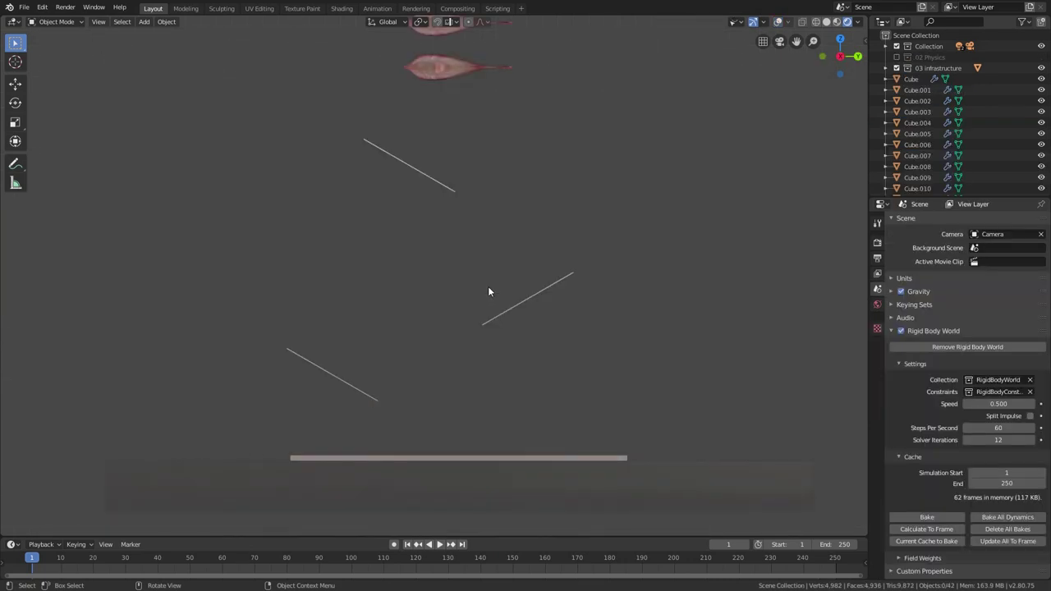
- Play the simulation until all 250 frames are cached, then stop and maximize the 3D view
key(space)
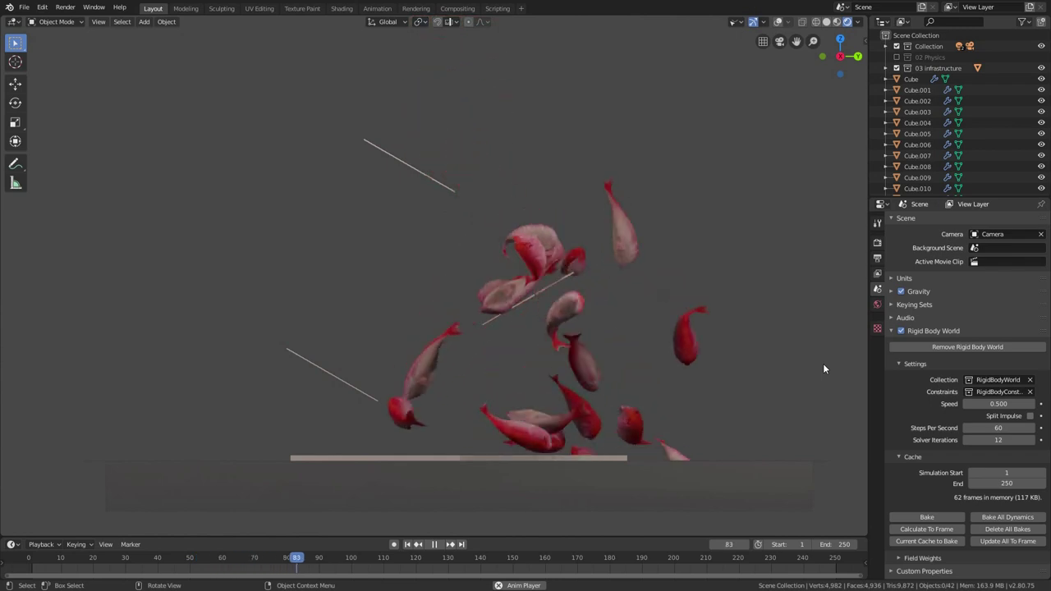
scroll(523, 289, up, 2)
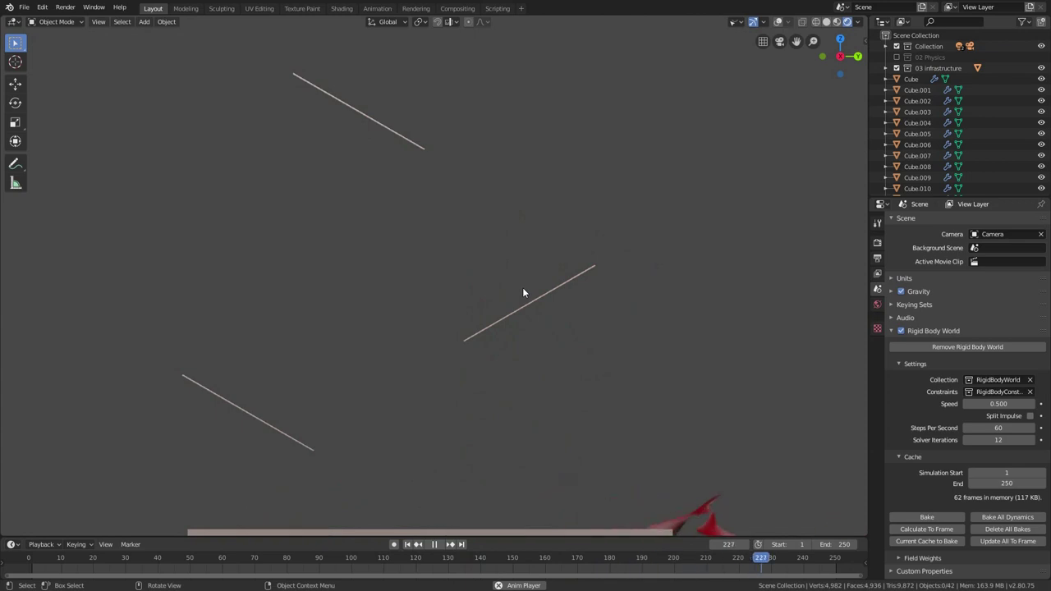
shift+middle_drag(442, 370, 438, 347)
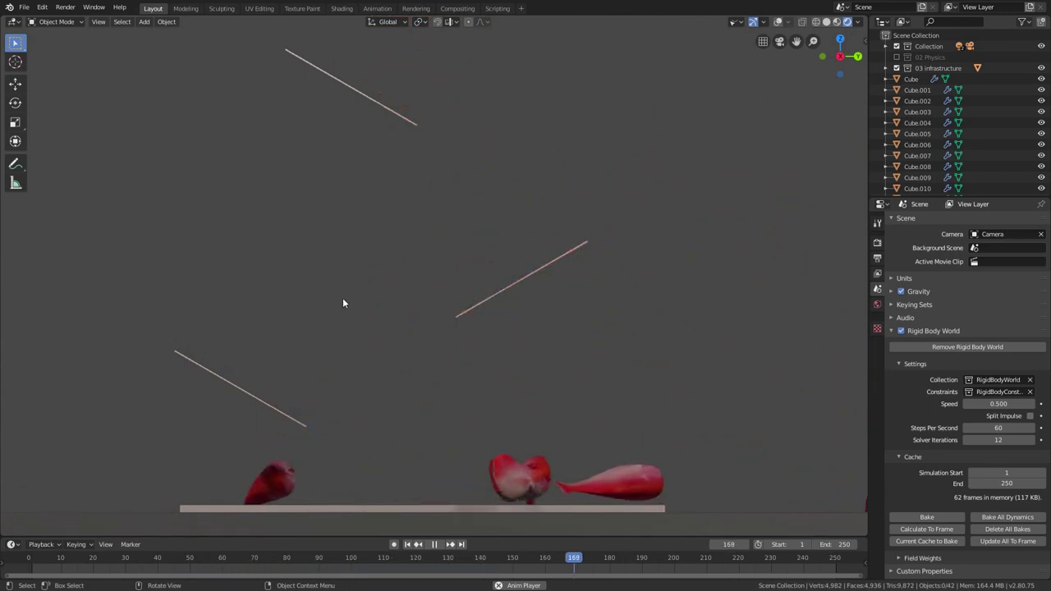
middle_drag(586, 508, 700, 389)
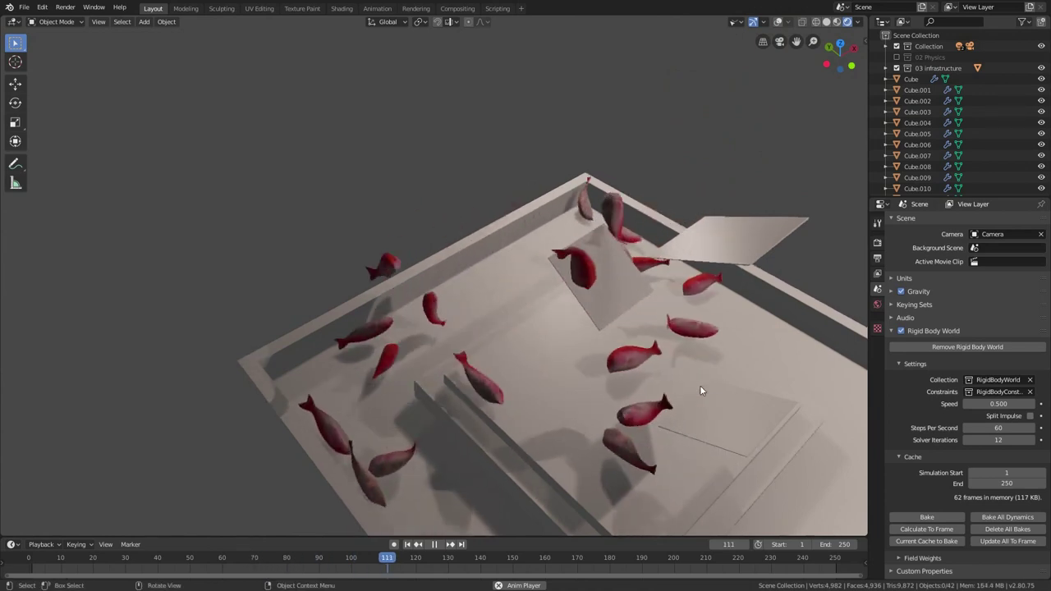
key(KP_3)
shift+middle_drag(261, 243, 408, 331)
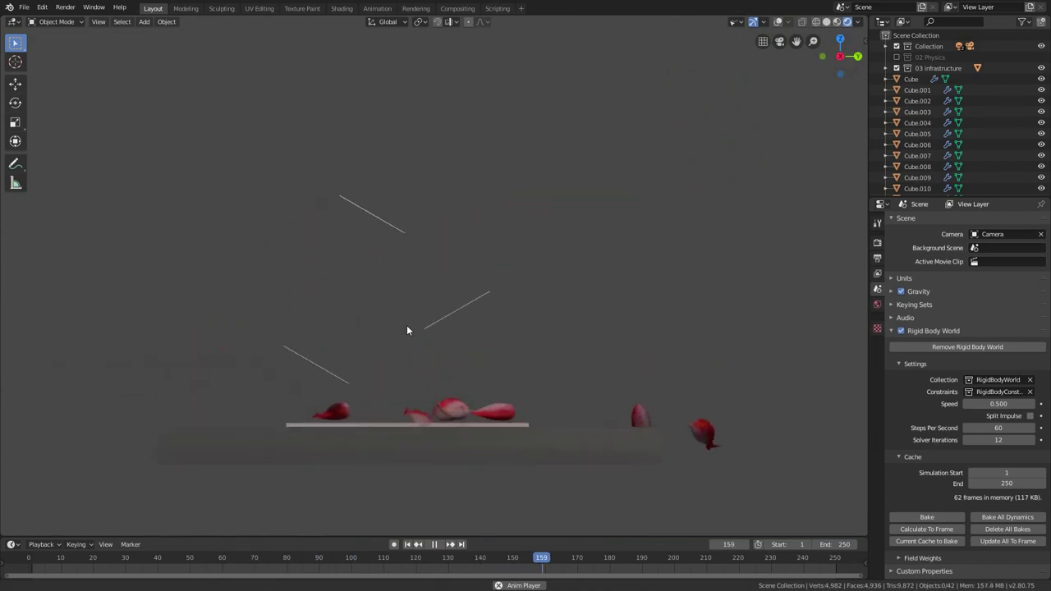
scroll(411, 321, up, 3)
shift+middle_drag(312, 357, 387, 353)
scroll(392, 356, up, 1)
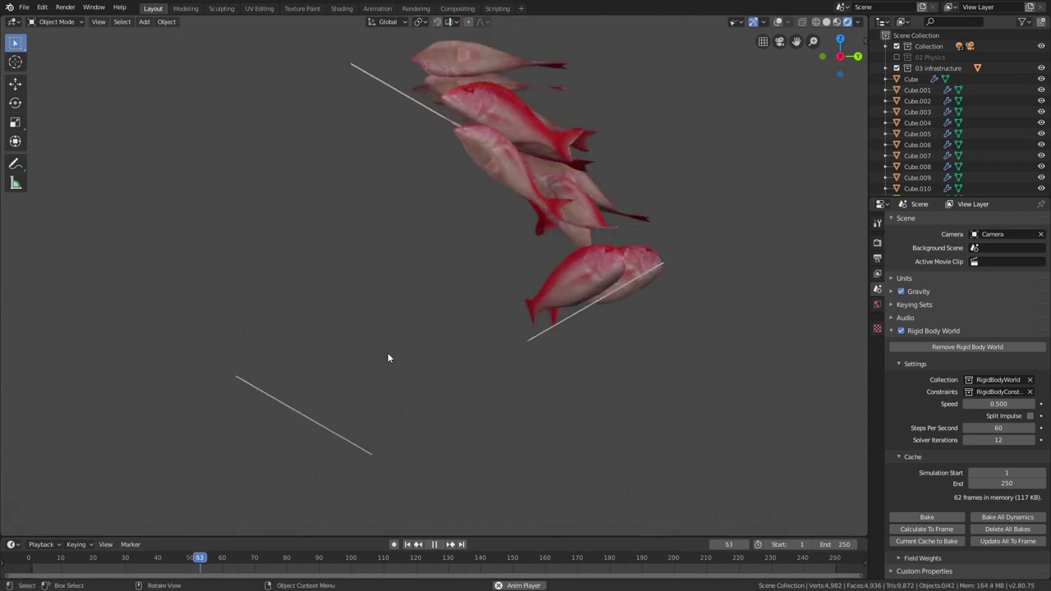
key(space)
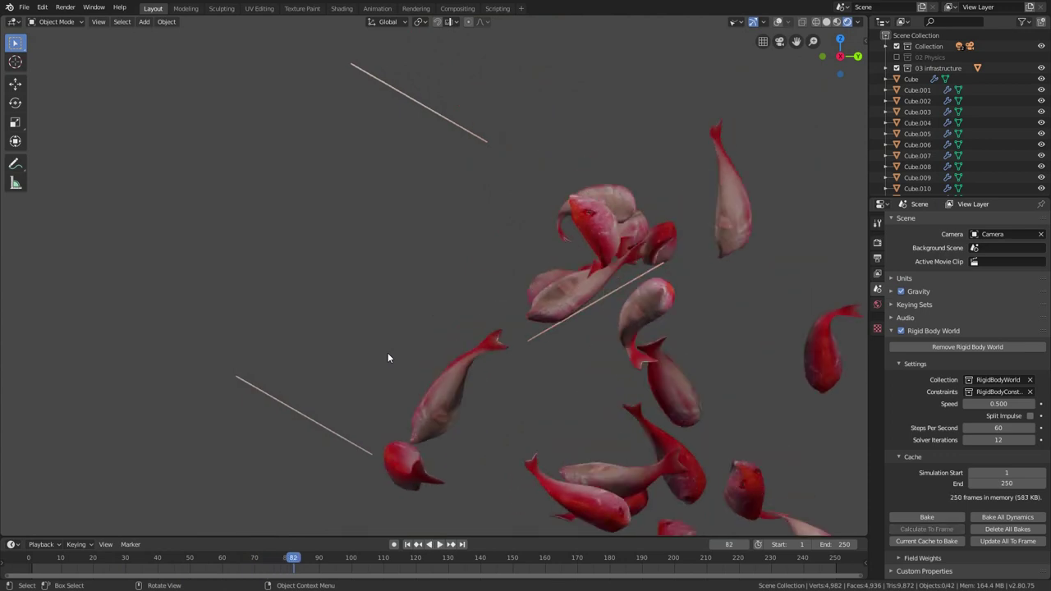
key(ctrl+space)
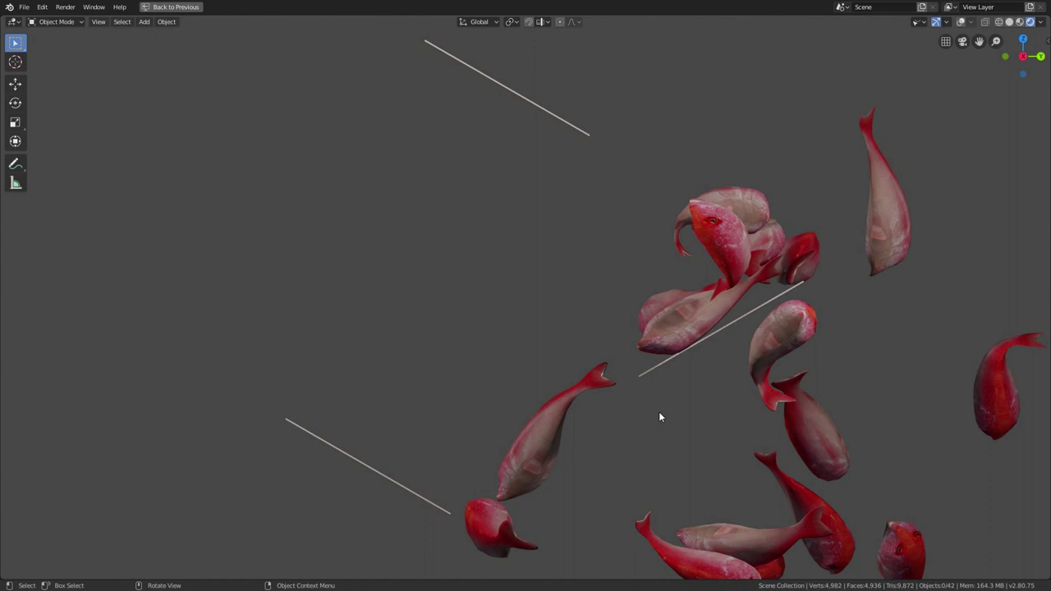
- Replay the fish simulation to watch the fish fall past the angled planes into the tray
shift+middle_drag(918, 502, 891, 460)
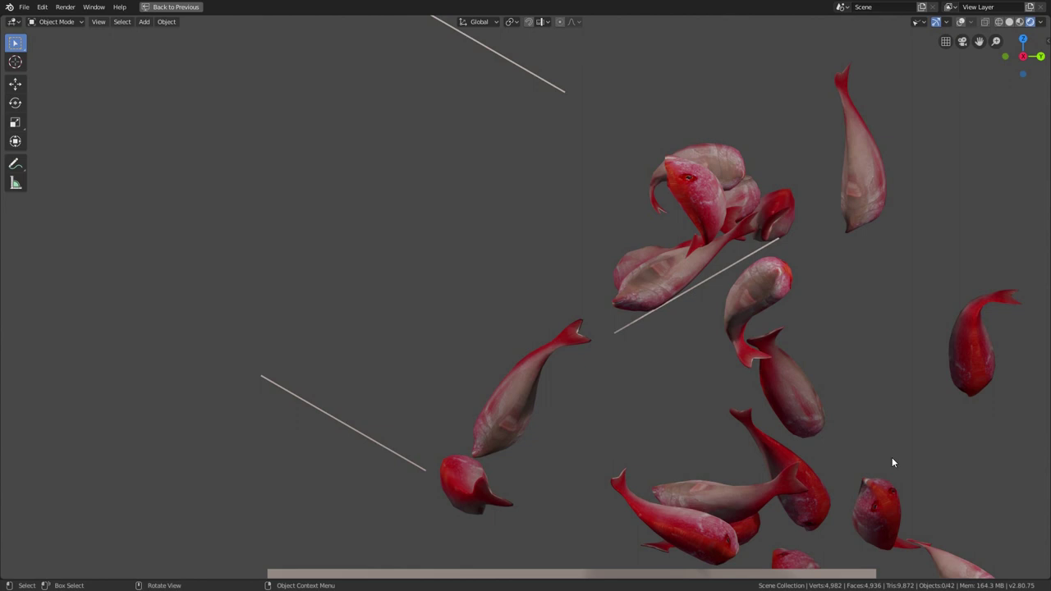
key(space)
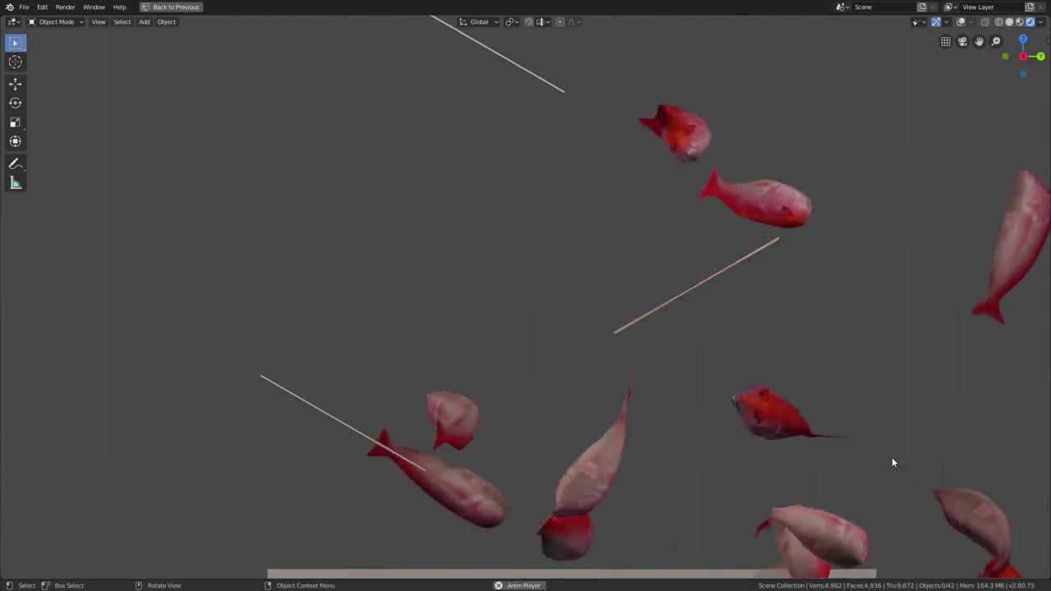